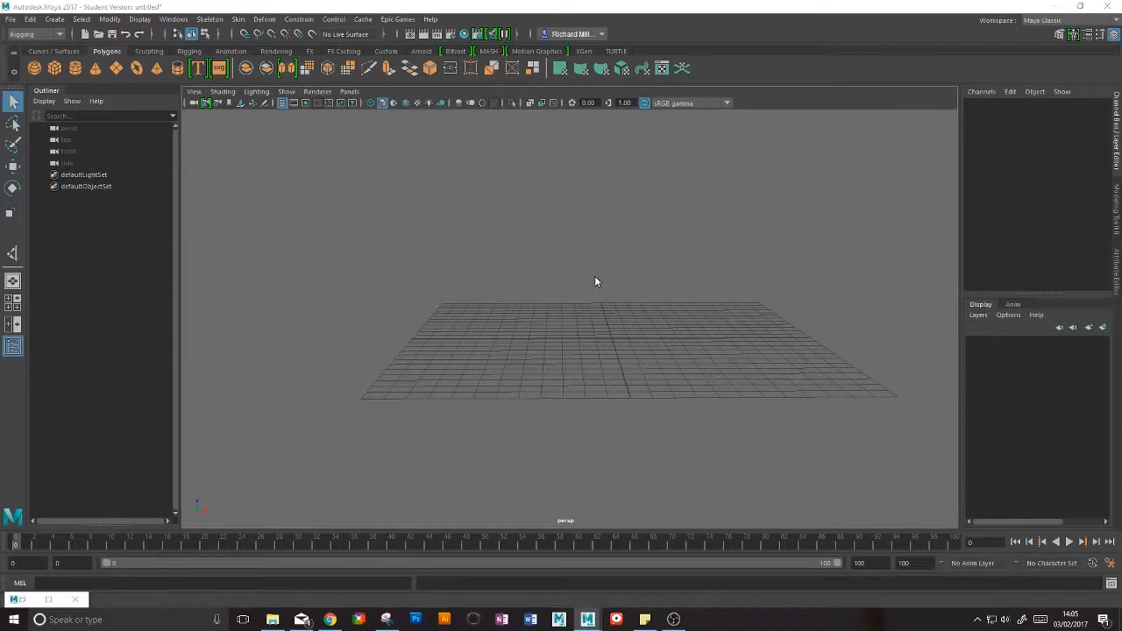
Step: Maximize the side view and select the Rigging menu set
{"action": "key", "text": "space"}
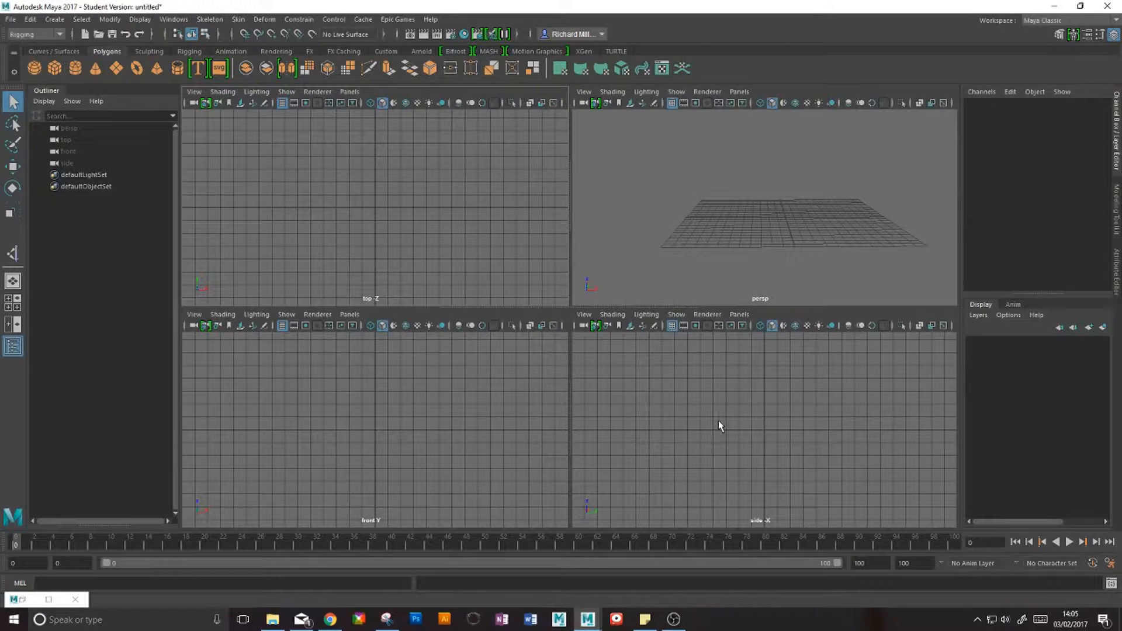
{"action": "key", "text": "space"}
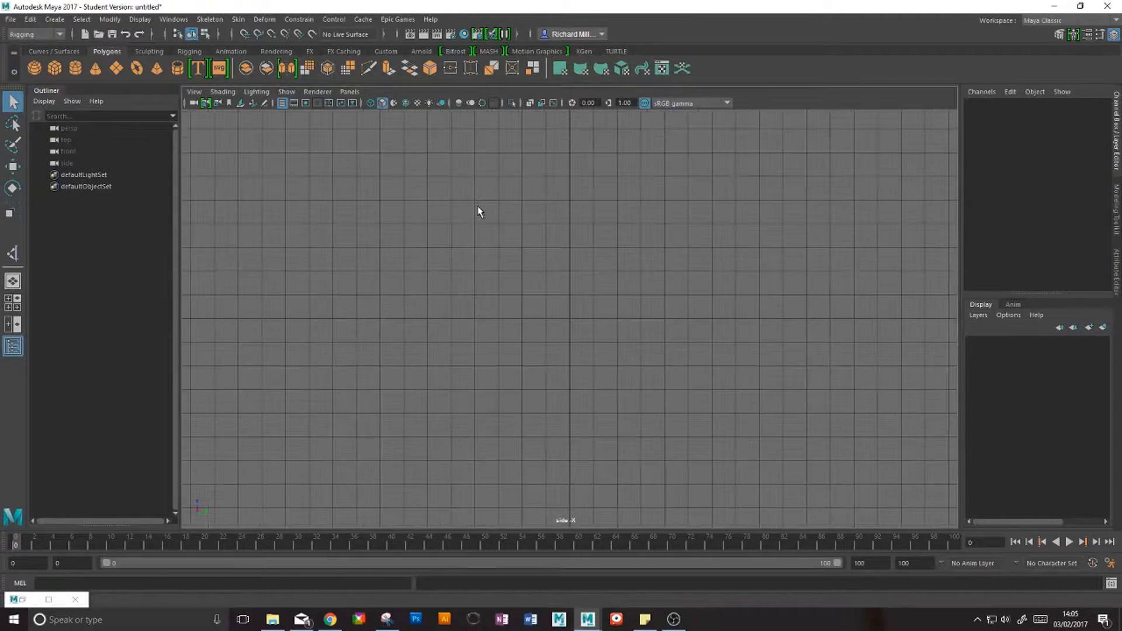
{"action": "scroll", "coordinate": [586, 276], "scroll_direction": "down", "scroll_amount": 5}
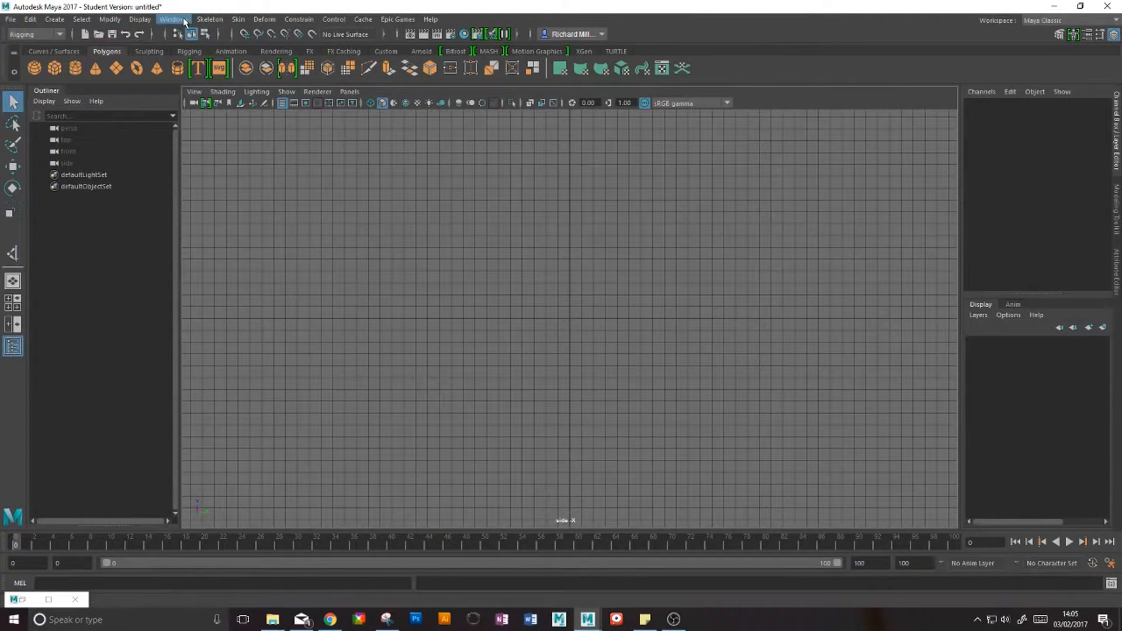
{"action": "left_click", "coordinate": [42, 35]}
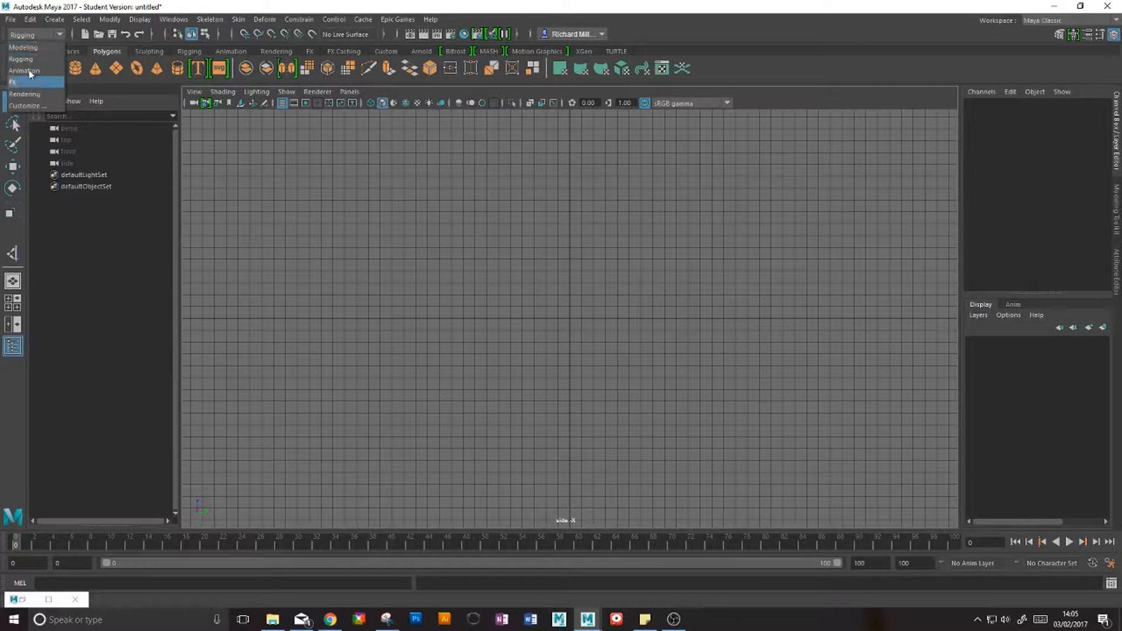
{"action": "left_click", "coordinate": [35, 59]}
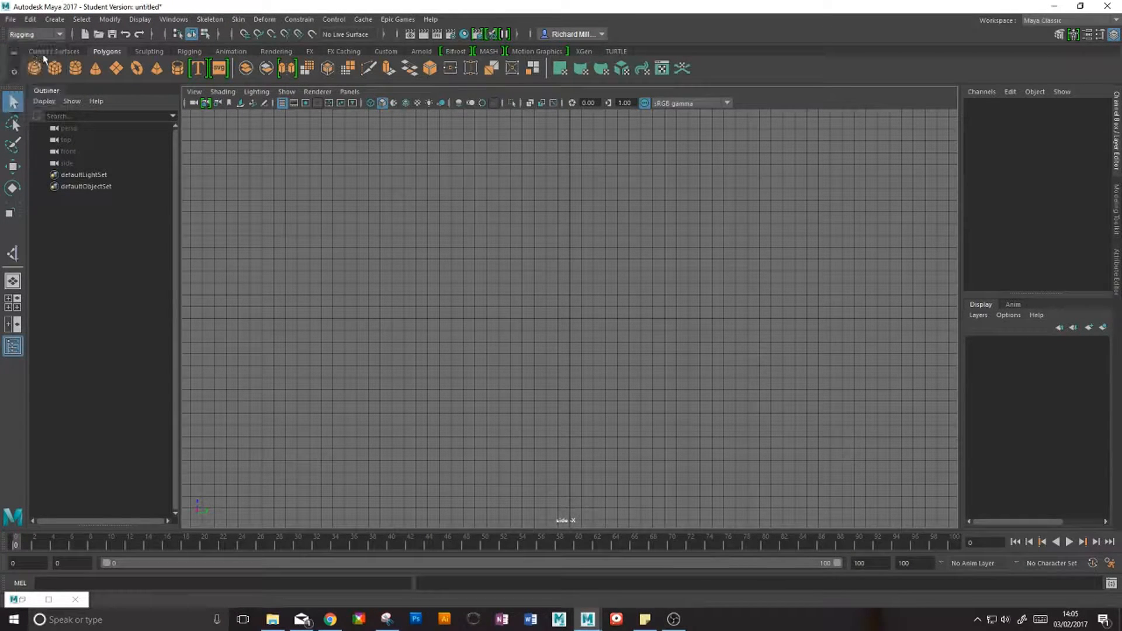
Step: Open the Create Joints options and reset the Joint tool to its defaults, keeping its settings window clear of the drawing area
{"action": "left_click", "coordinate": [208, 21]}
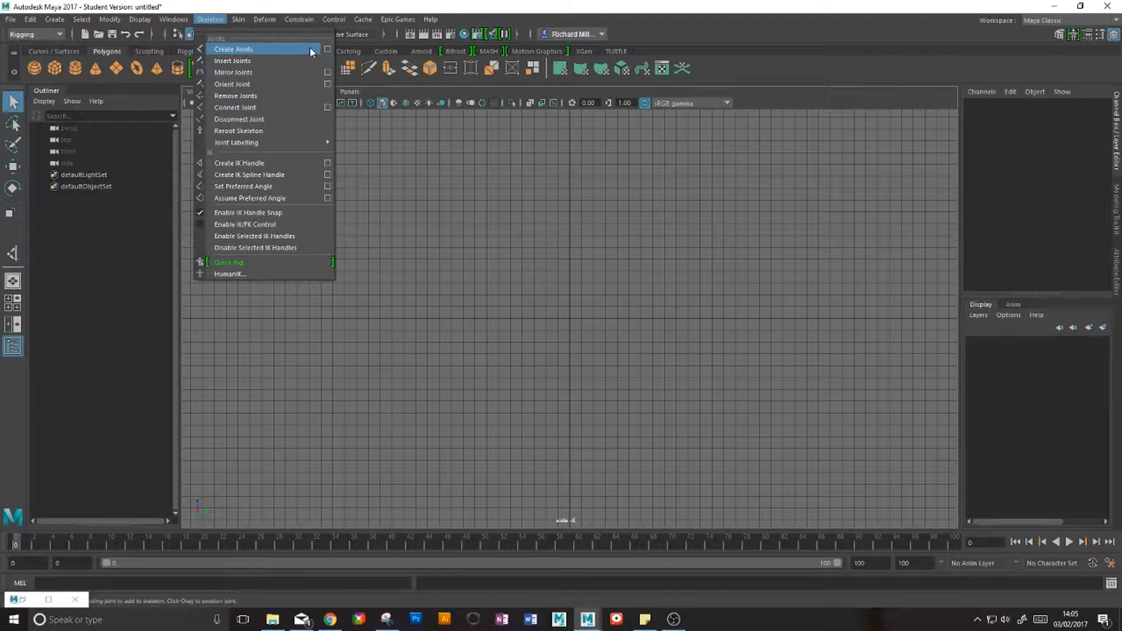
{"action": "left_click", "coordinate": [327, 49]}
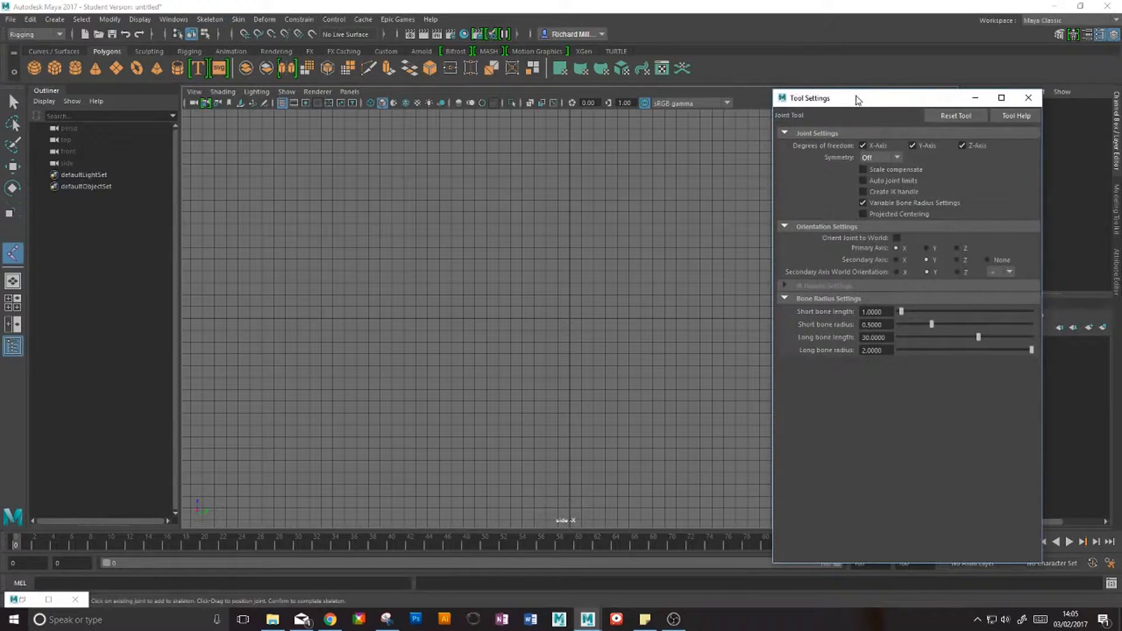
{"action": "left_click_drag", "start_coordinate": [857, 99], "coordinate": [509, 59]}
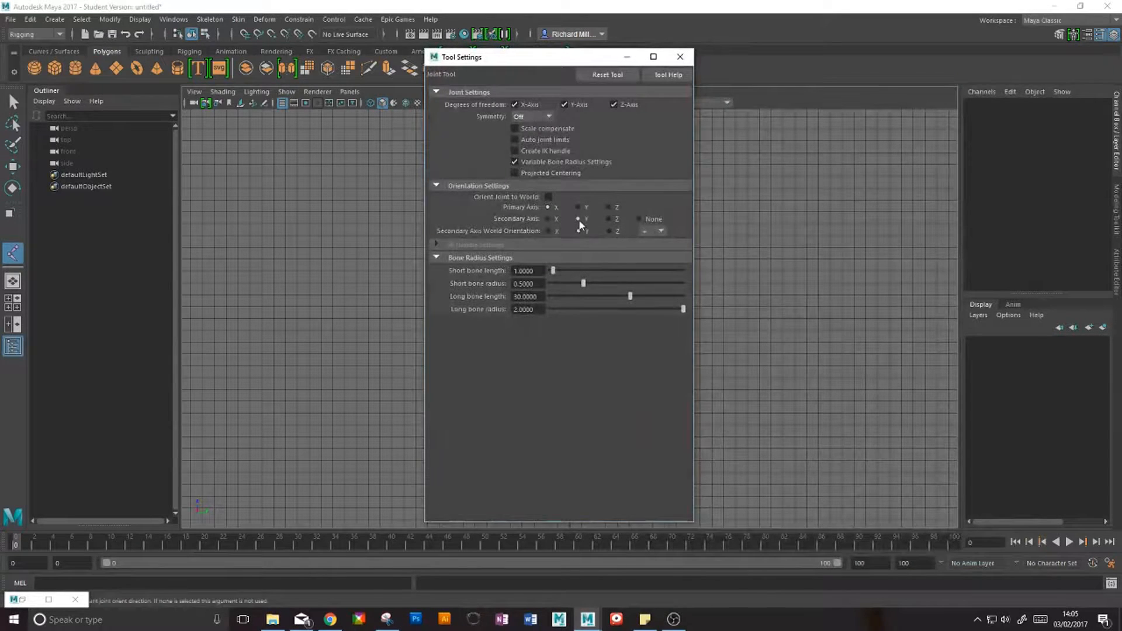
{"action": "left_click", "coordinate": [600, 76]}
{"action": "left_click_drag", "start_coordinate": [493, 62], "coordinate": [828, 48]}
Step: Draw a zigzag test chain of eleven joints in the side view and delete the whole chain
{"action": "left_click", "coordinate": [539, 166]}
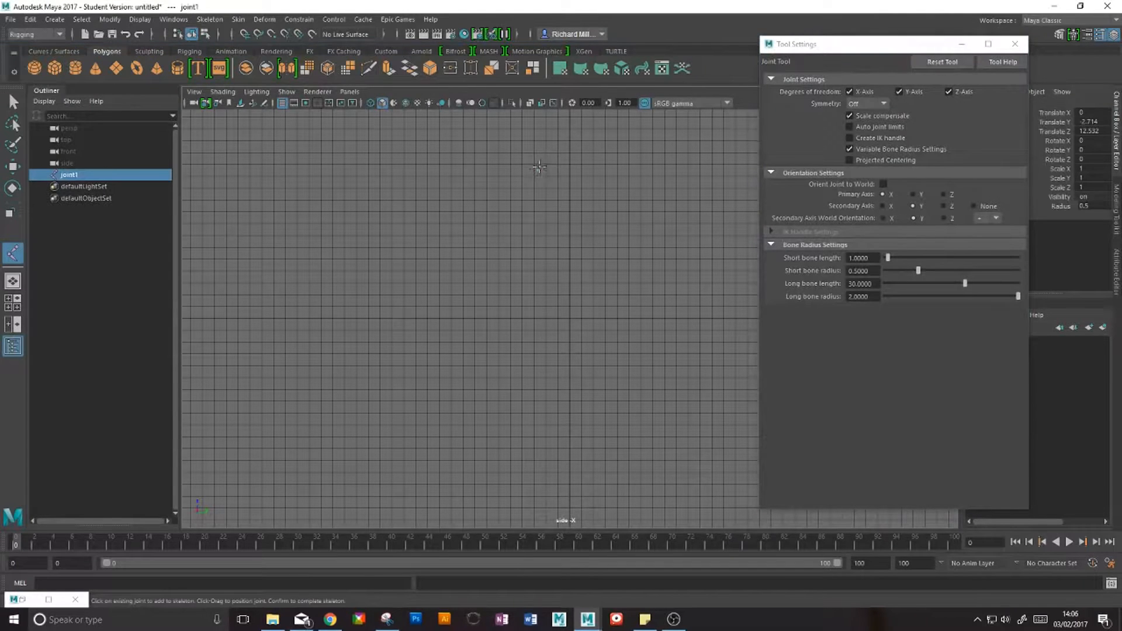
{"action": "left_click", "coordinate": [354, 298]}
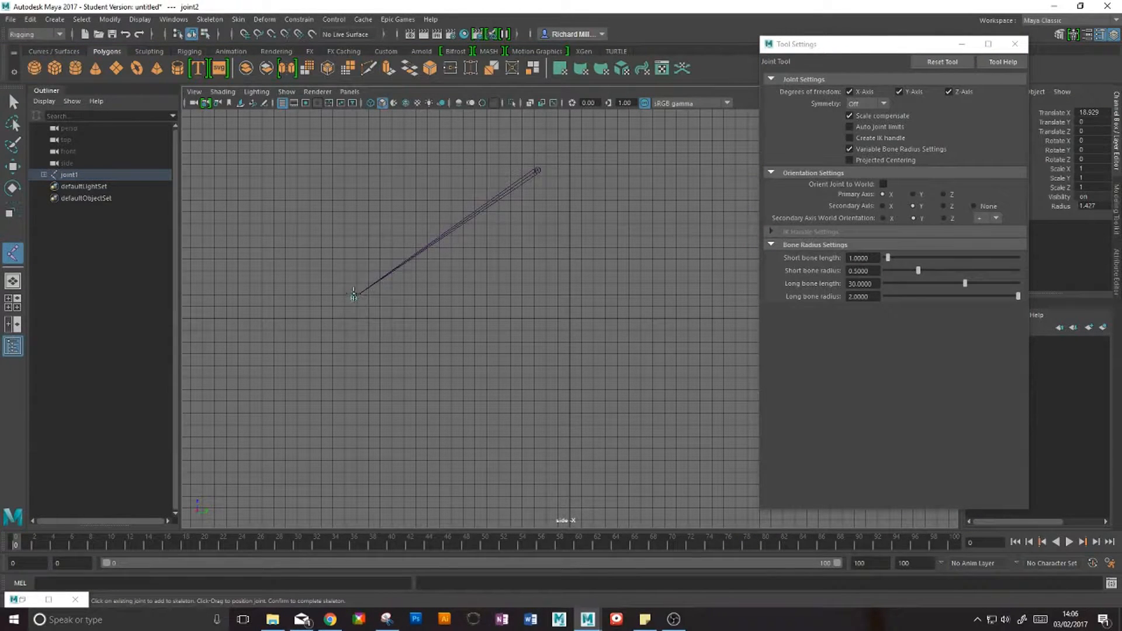
{"action": "left_click", "coordinate": [374, 325]}
{"action": "left_click", "coordinate": [397, 311]}
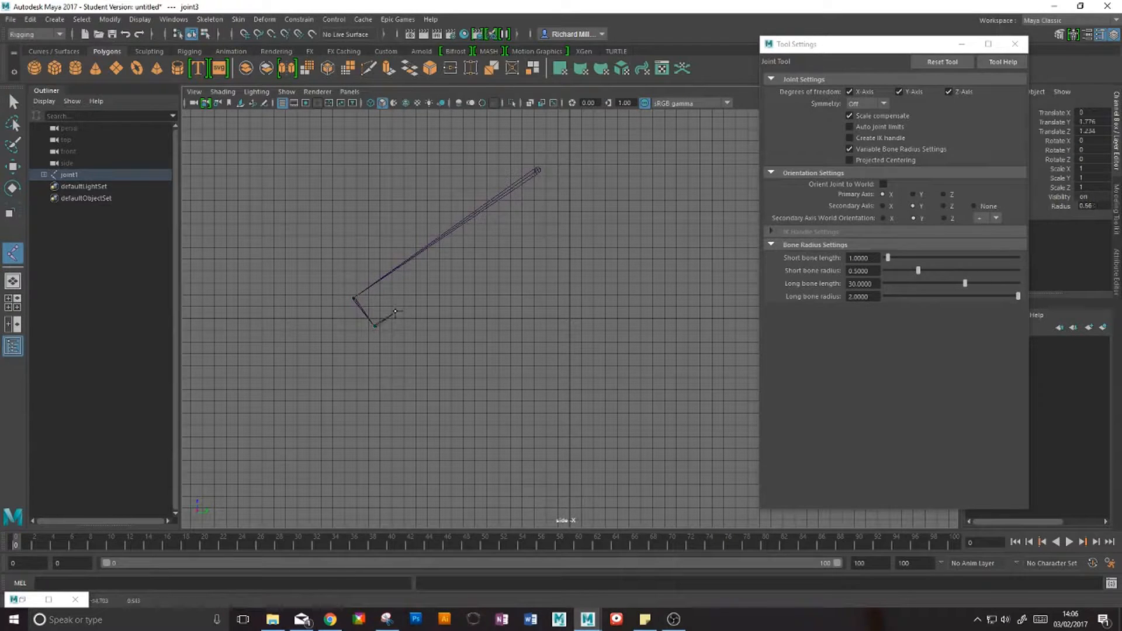
{"action": "left_click", "coordinate": [421, 293]}
{"action": "left_click", "coordinate": [447, 271]}
{"action": "left_click", "coordinate": [481, 292]}
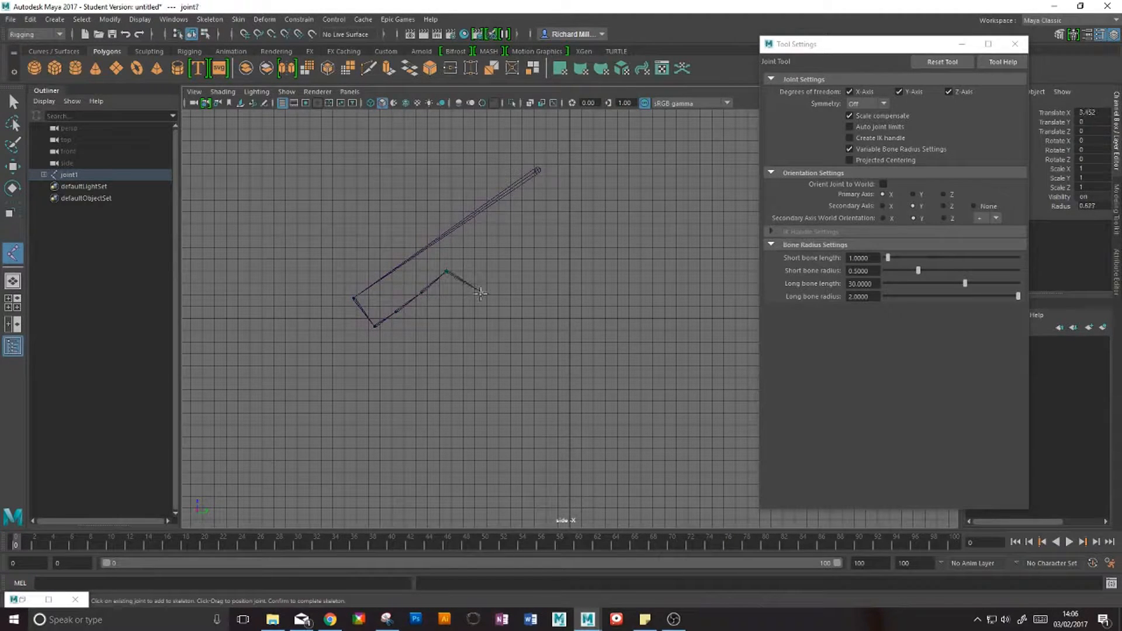
{"action": "left_click", "coordinate": [461, 324]}
{"action": "left_click", "coordinate": [422, 366]}
{"action": "left_click", "coordinate": [380, 376]}
{"action": "left_click", "coordinate": [706, 264]}
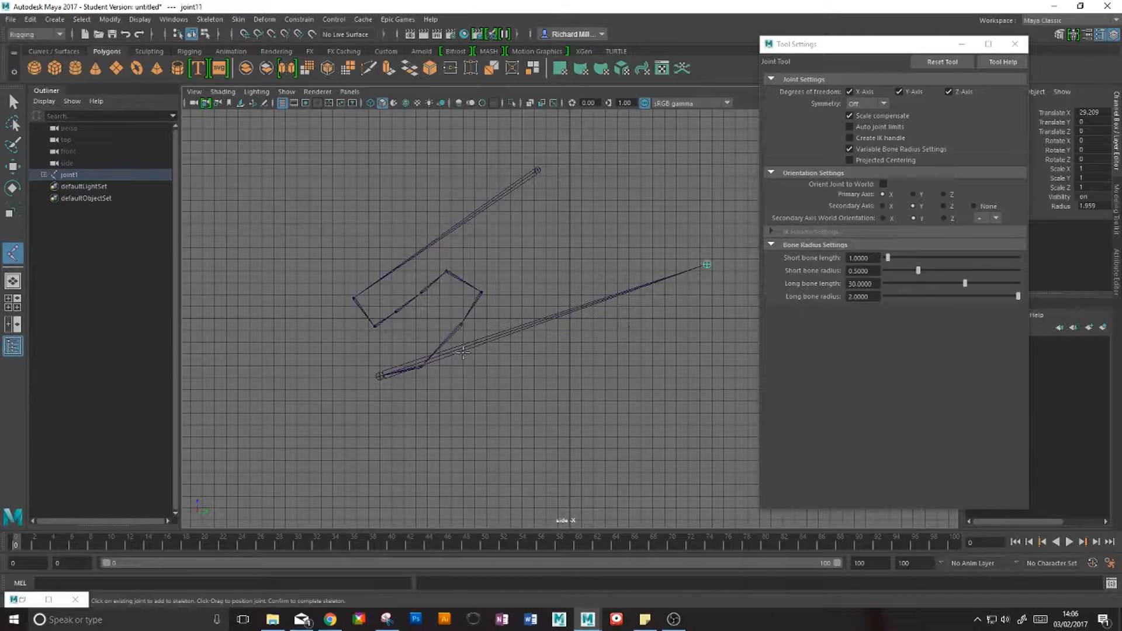
{"action": "key", "text": "q"}
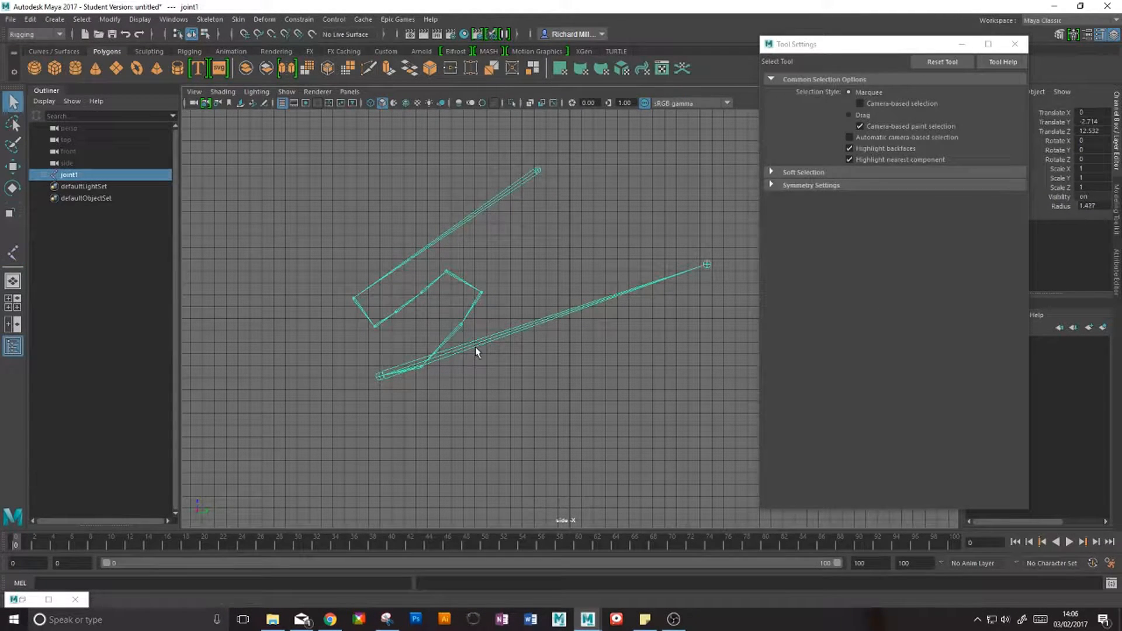
{"action": "key", "text": "Delete"}
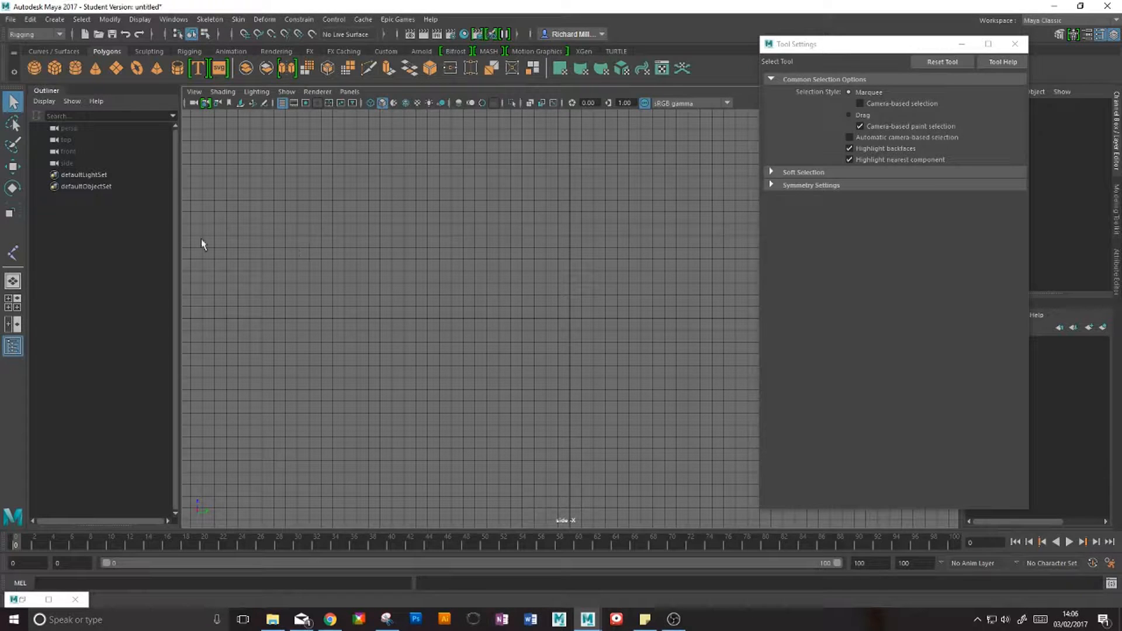
Step: Reactivate the Joint tool, turn off Scale compensate and turn on Projected Centering
{"action": "left_click", "coordinate": [14, 254]}
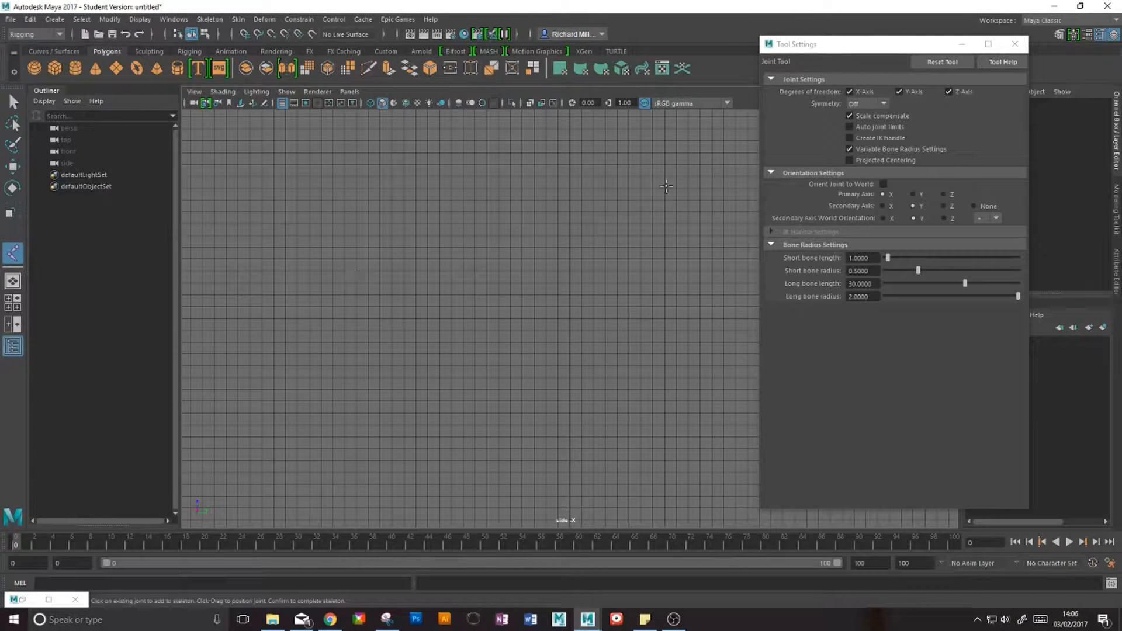
{"action": "left_click", "coordinate": [849, 117]}
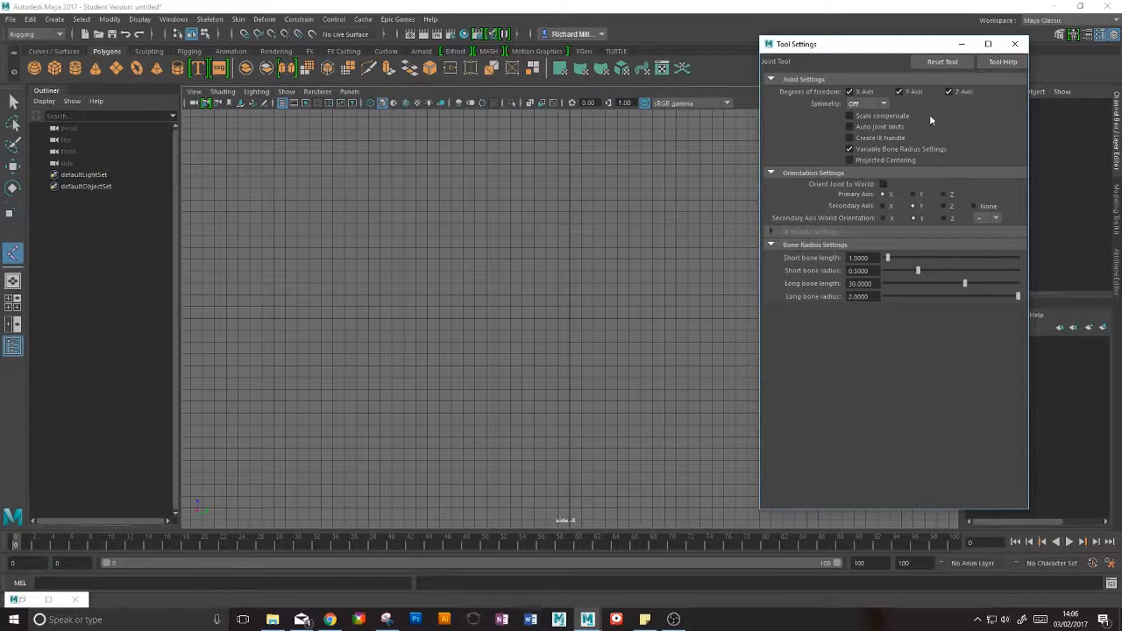
{"action": "left_click", "coordinate": [849, 160]}
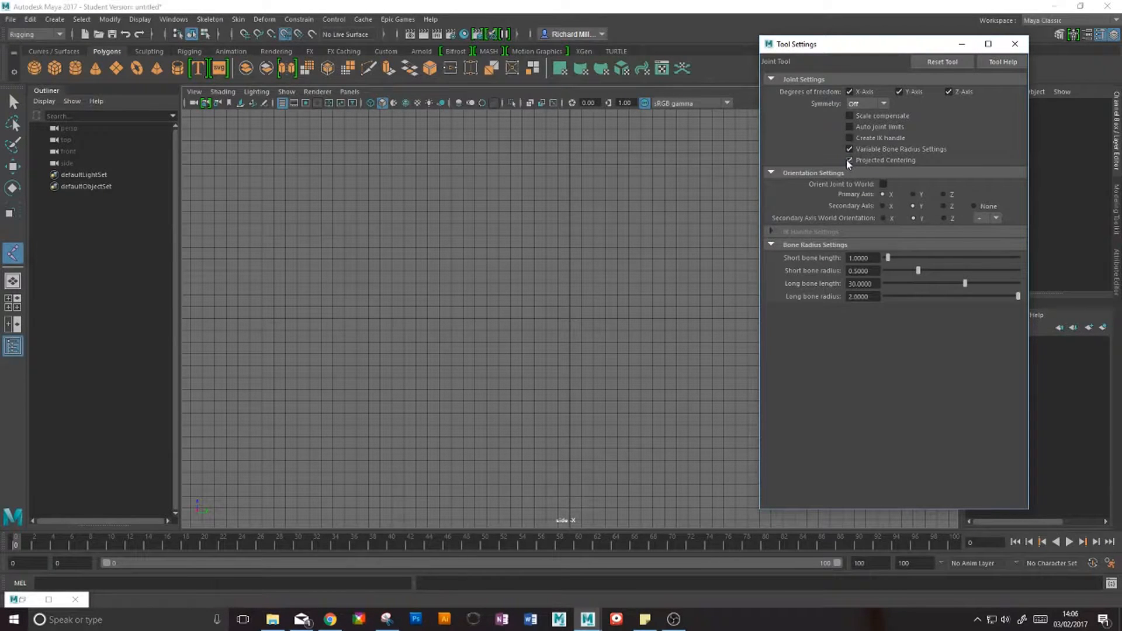
Step: Create a polygon cube at the origin, then enlarge and raise its upper vertices to form an upside-down tapered block
{"action": "left_click", "coordinate": [55, 68]}
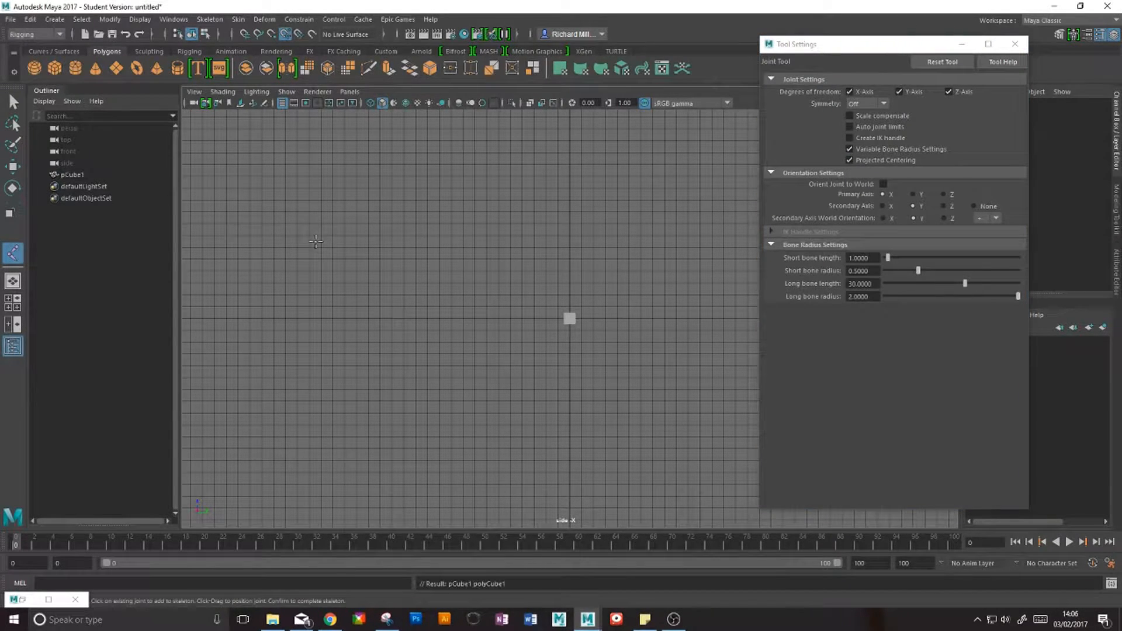
{"action": "key", "text": "q"}
{"action": "left_click", "coordinate": [573, 319]}
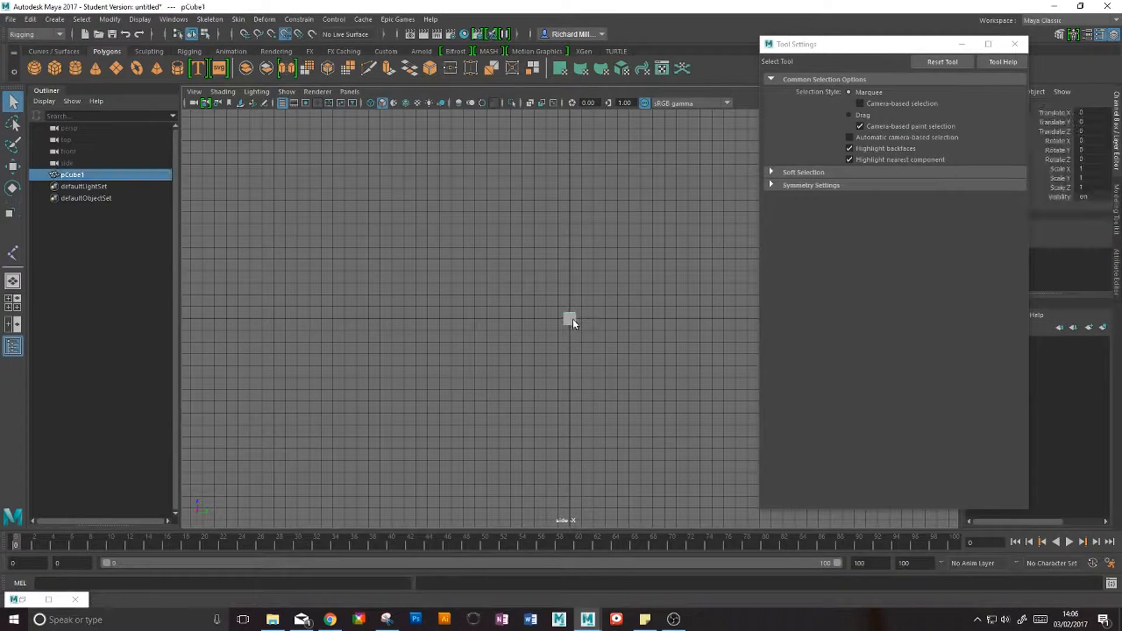
{"action": "right_click_drag", "start_coordinate": [572, 319], "coordinate": [500, 287]}
{"action": "left_click_drag", "start_coordinate": [460, 257], "coordinate": [623, 308]}
{"action": "key", "text": "r"}
{"action": "key", "text": "w"}
{"action": "left_click_drag", "start_coordinate": [571, 256], "coordinate": [573, 146]}
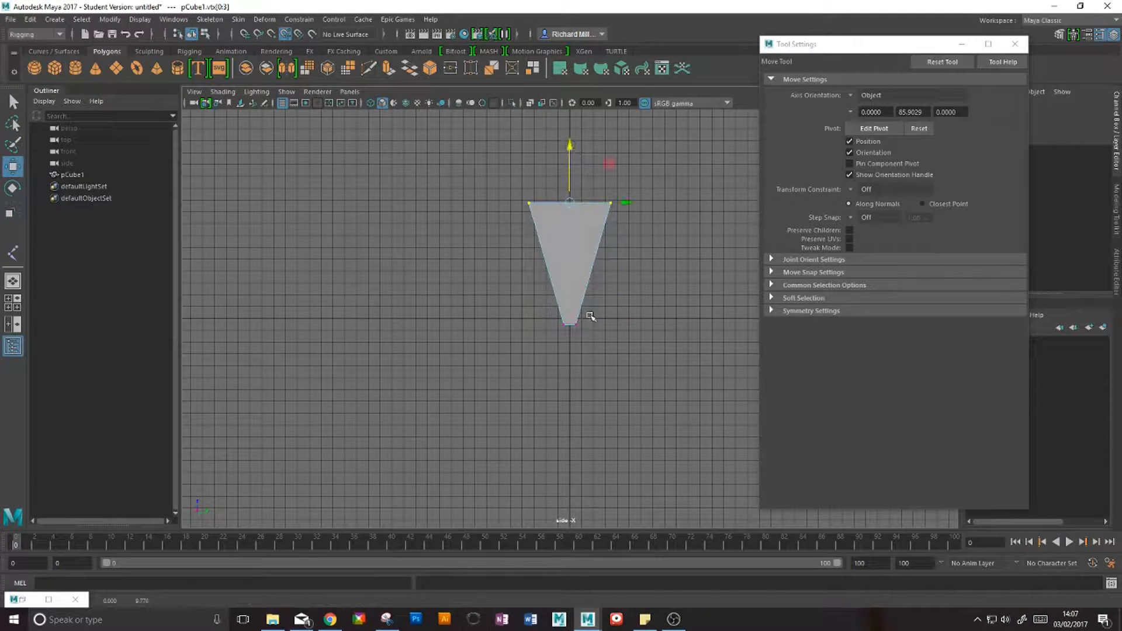
Step: In the perspective view, place a single joint inside the lower part of the tapered block using the Joint tool
{"action": "key", "text": "space"}
{"action": "key", "text": "space"}
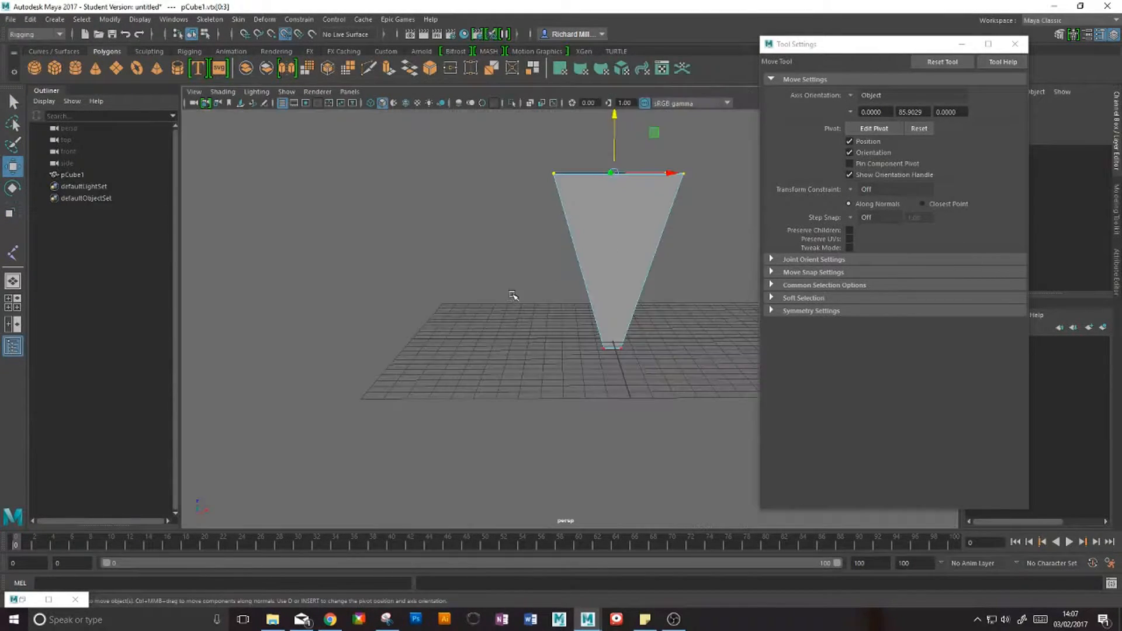
{"action": "middle_click_drag", "start_coordinate": [650, 255], "coordinate": [526, 267], "text": "alt"}
{"action": "left_click_drag", "start_coordinate": [525, 267], "coordinate": [453, 231], "text": "alt"}
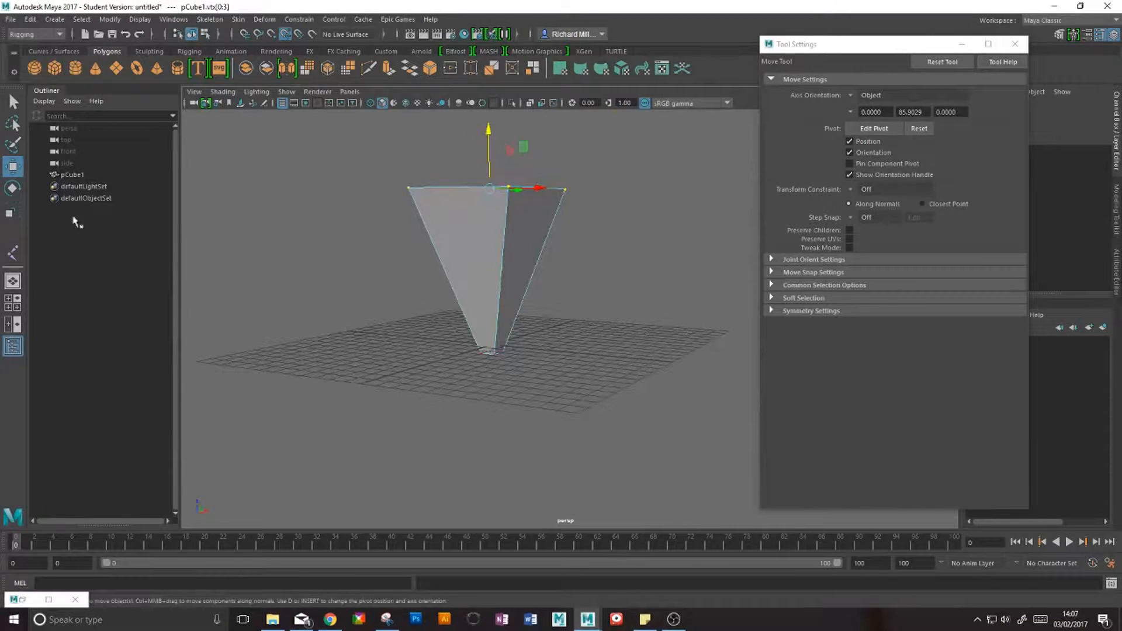
{"action": "left_click", "coordinate": [18, 256]}
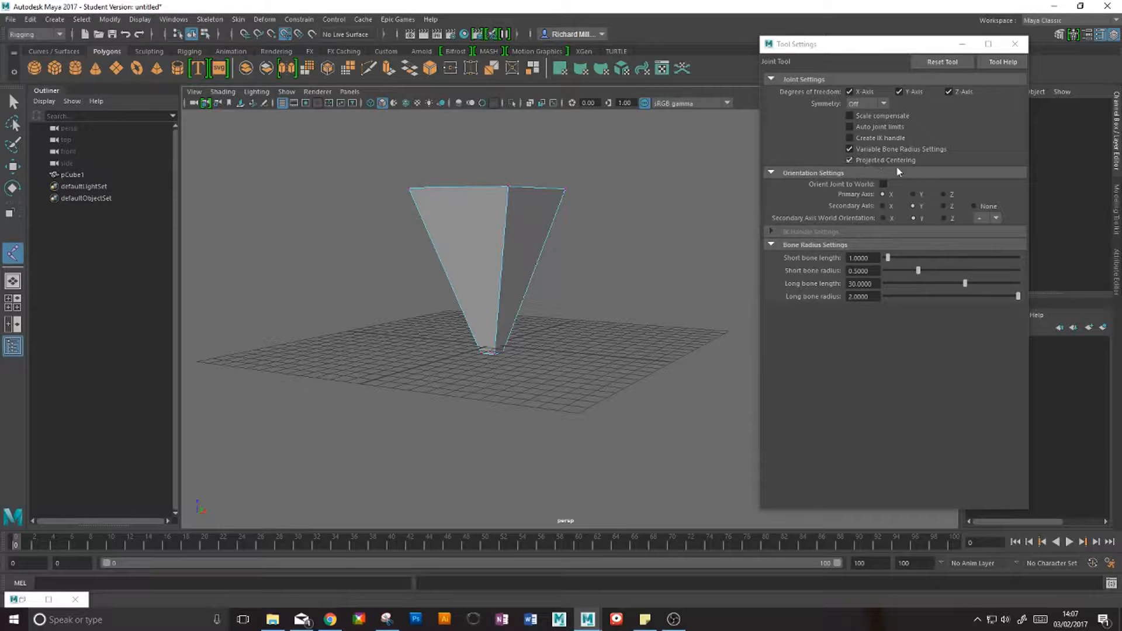
{"action": "left_click_drag", "start_coordinate": [614, 234], "coordinate": [547, 326], "text": "alt"}
{"action": "left_click", "coordinate": [541, 307]}
{"action": "key", "text": "Return"}
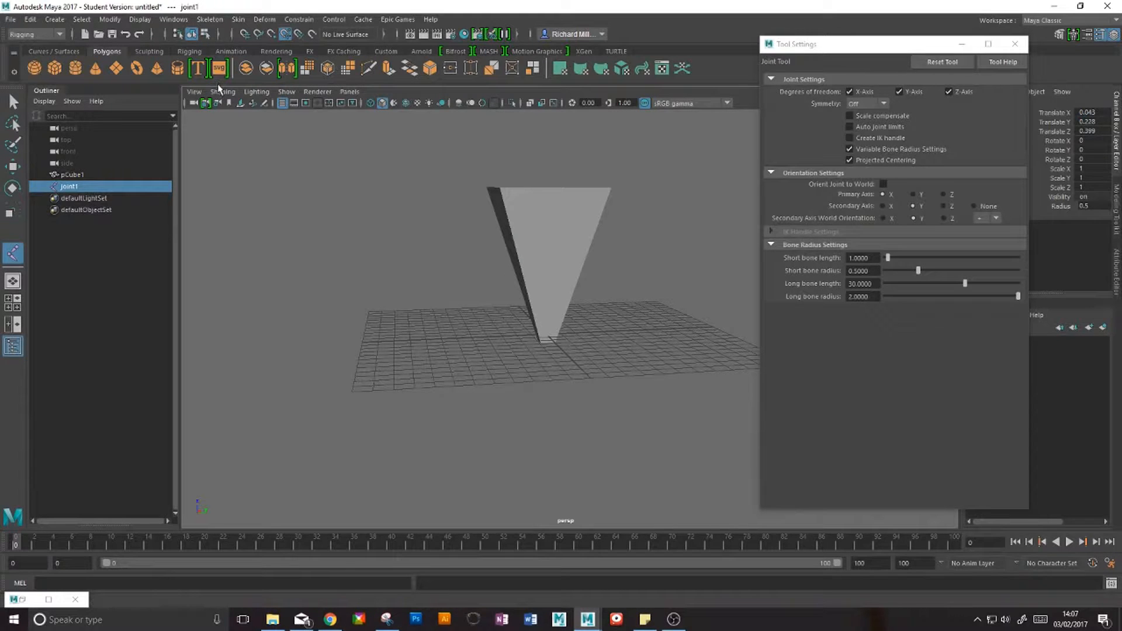
Step: Turn on X-Ray Joints in the perspective view and extend the chain with two more joints up through the block
{"action": "left_click", "coordinate": [223, 92]}
{"action": "left_click", "coordinate": [234, 232]}
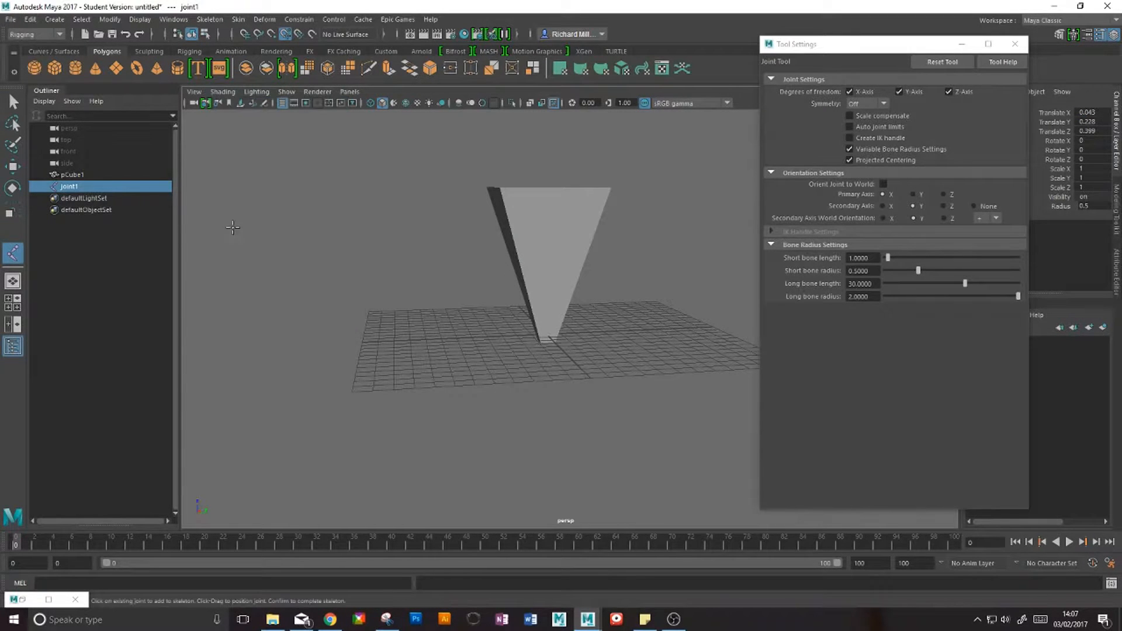
{"action": "mouse_move", "coordinate": [389, 307]}
{"action": "left_mouse_down", "text": "alt"}
{"action": "mouse_move", "coordinate": [518, 306]}
{"action": "mouse_move", "coordinate": [537, 252]}
{"action": "mouse_move", "coordinate": [534, 214]}
{"action": "mouse_move", "coordinate": [528, 305]}
{"action": "mouse_move", "coordinate": [569, 298]}
{"action": "mouse_move", "coordinate": [531, 313]}
{"action": "mouse_move", "coordinate": [534, 304]}
{"action": "mouse_move", "coordinate": [638, 306]}
{"action": "mouse_move", "coordinate": [545, 326]}
{"action": "mouse_move", "coordinate": [546, 368]}
{"action": "mouse_move", "coordinate": [561, 308]}
{"action": "mouse_move", "coordinate": [485, 242]}
{"action": "mouse_move", "coordinate": [450, 269]}
{"action": "mouse_move", "coordinate": [389, 270]}
{"action": "mouse_move", "coordinate": [605, 263]}
{"action": "left_mouse_up", "text": "alt"}
{"action": "left_click", "coordinate": [485, 242]}
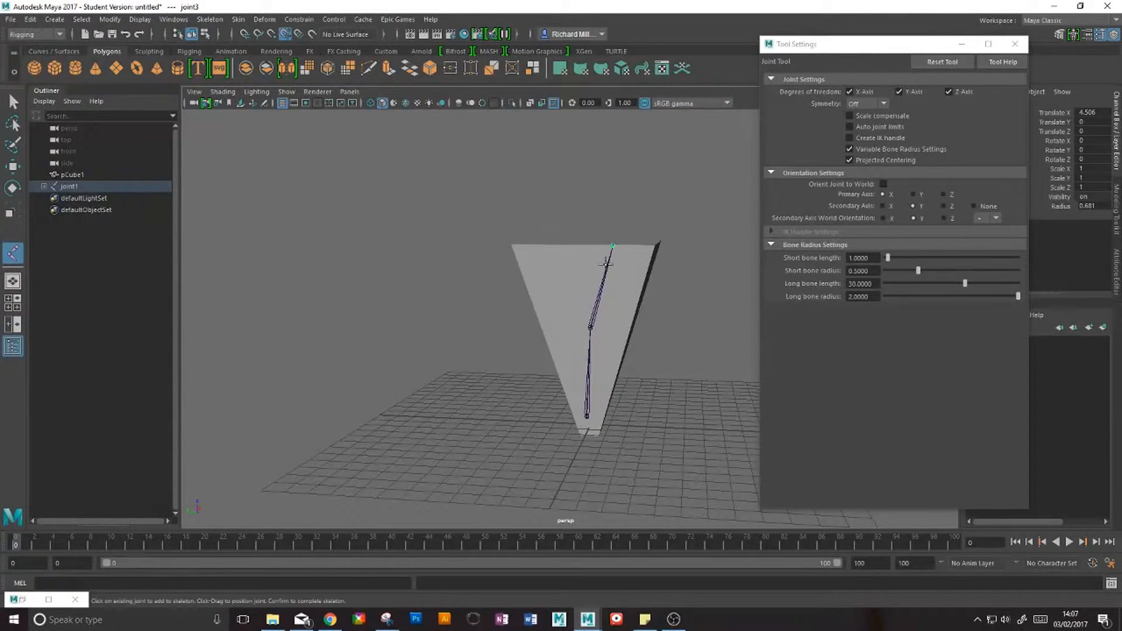
{"action": "key", "text": "w"}
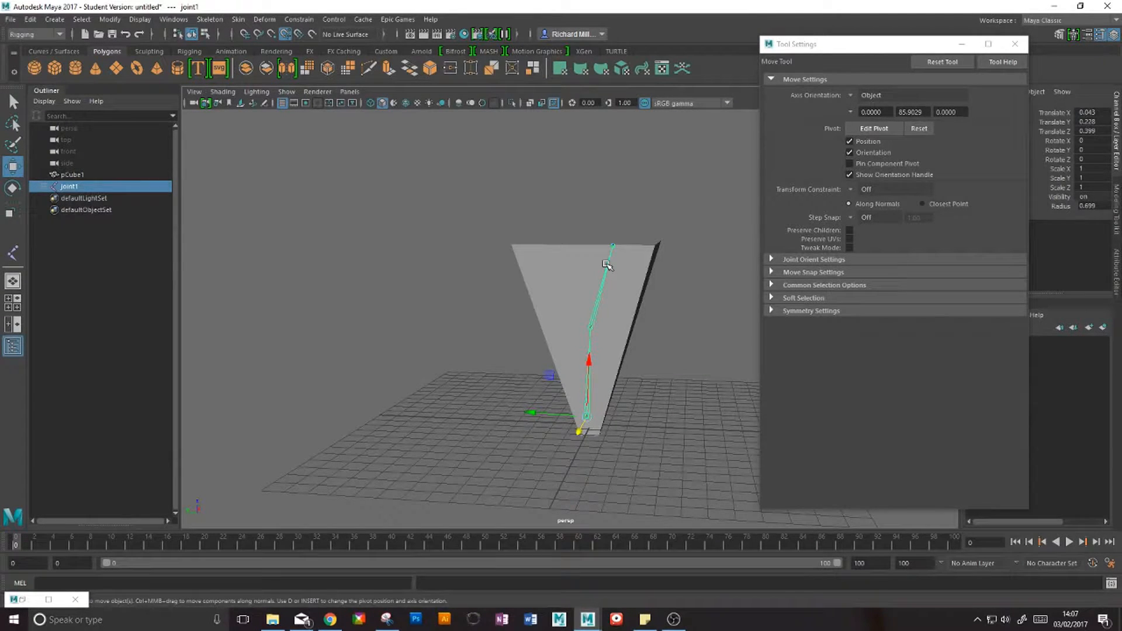
Step: Delete the test joint chain and the tapered block
{"action": "key", "text": "Delete"}
{"action": "left_click", "coordinate": [623, 281]}
{"action": "key", "text": "Delete"}
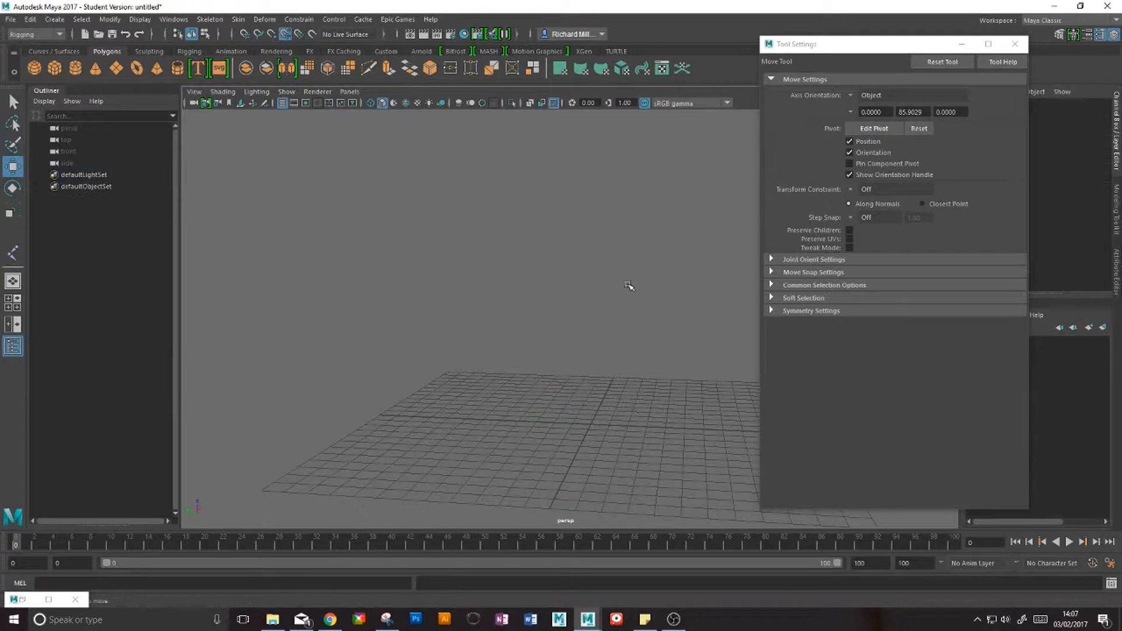
Step: Turn off Projected Centering for the Joint tool and close its settings
{"action": "left_click", "coordinate": [14, 252]}
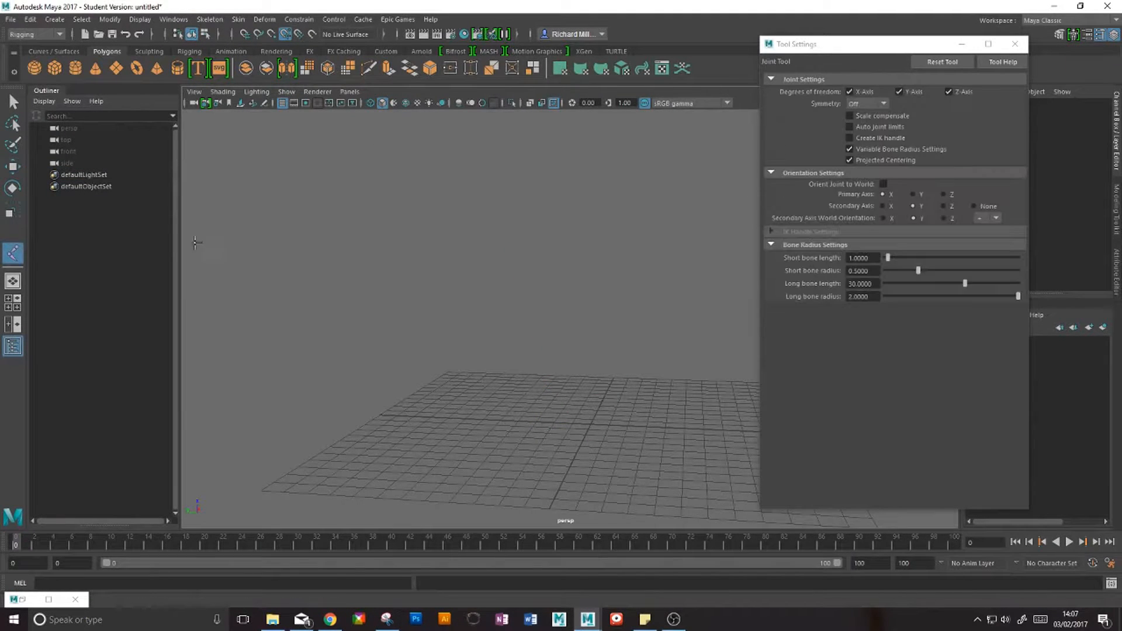
{"action": "left_click", "coordinate": [850, 161]}
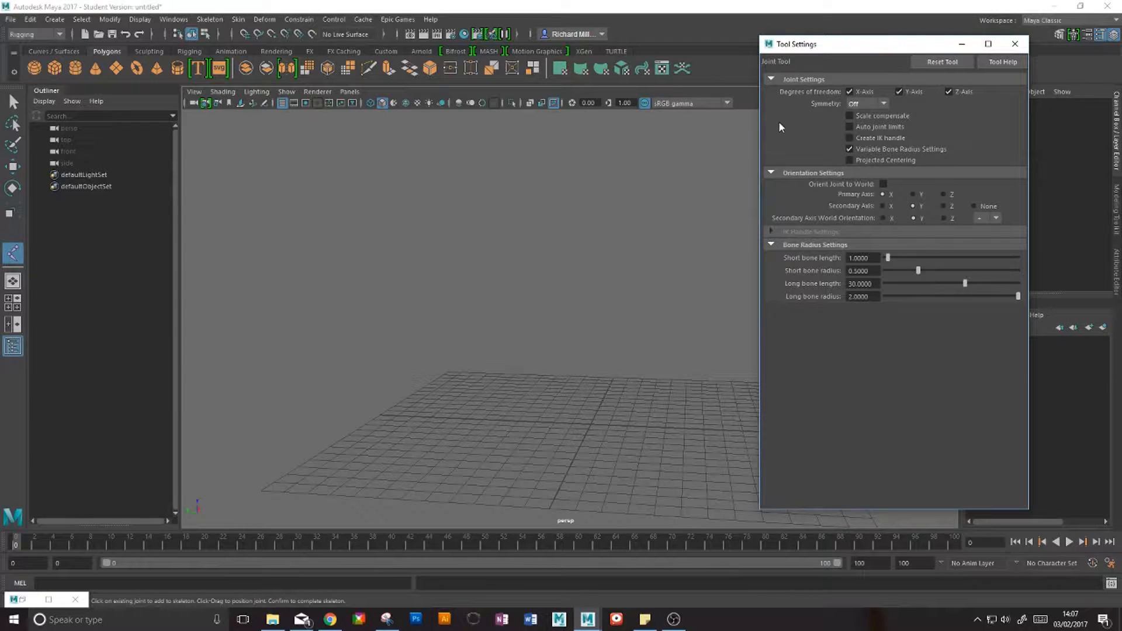
{"action": "left_click", "coordinate": [1015, 44]}
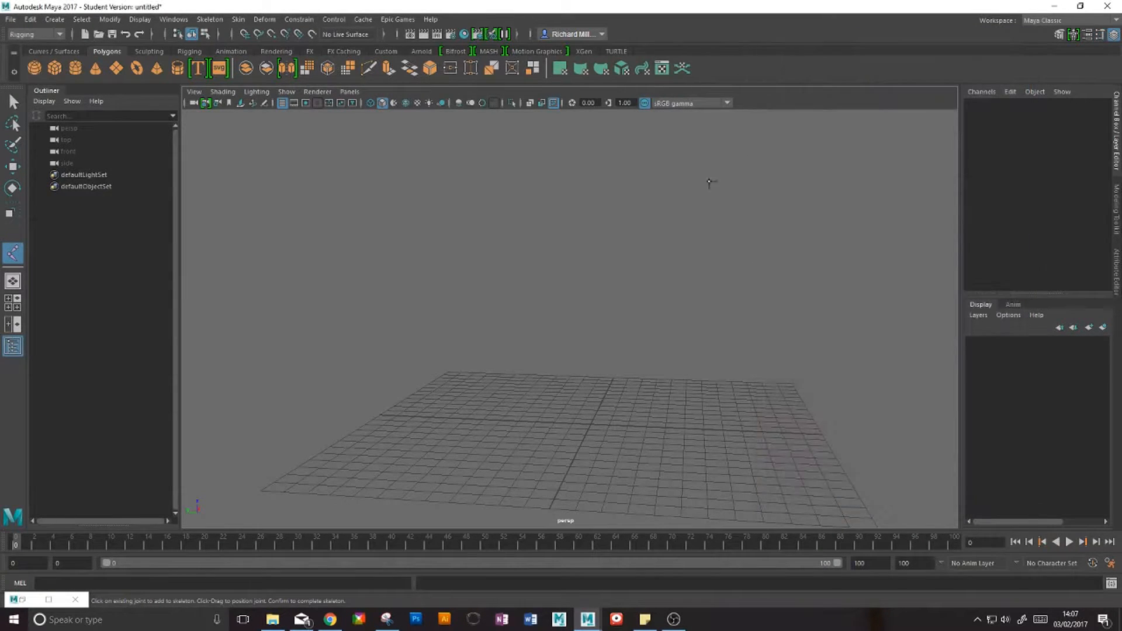
Step: In the side view, place two joints for the hip and knee snapped to the grid, with the hip at Translate Z 14
{"action": "key", "text": "space"}
{"action": "key", "text": "space"}
{"action": "key", "text": "space"}
{"action": "key", "text": "space"}
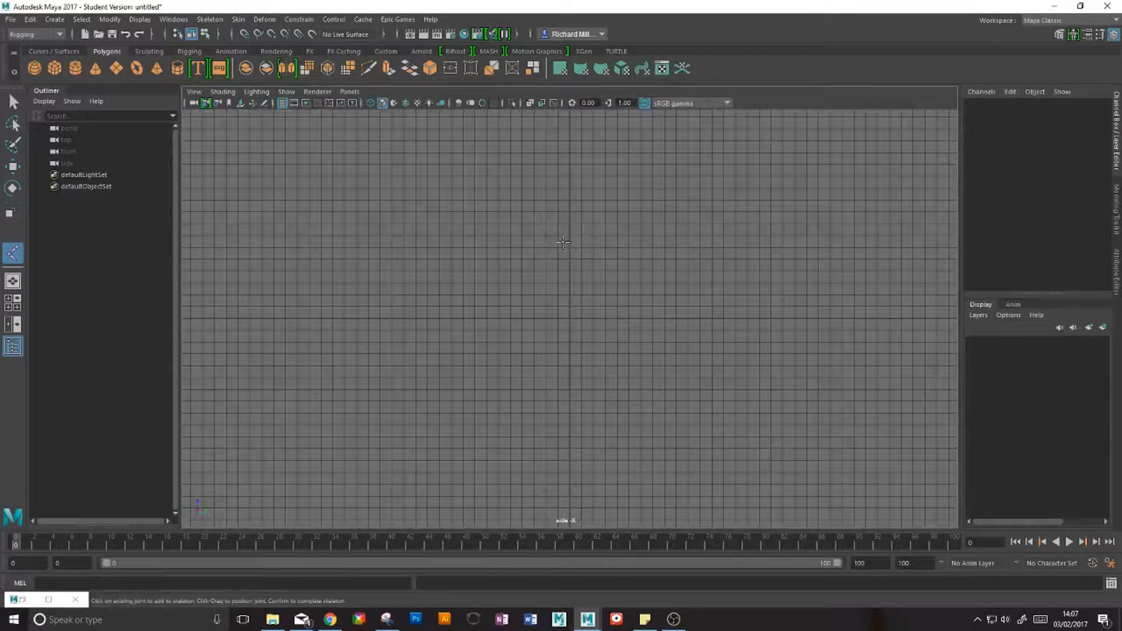
{"action": "key", "text": "x"}
{"action": "left_click", "coordinate": [570, 152]}
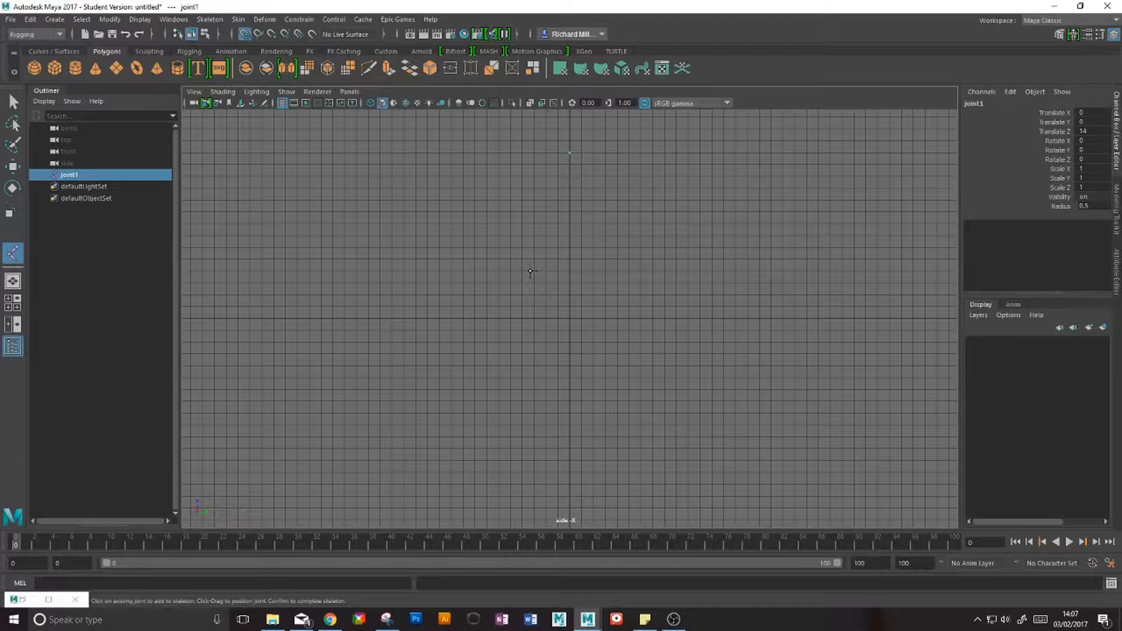
{"action": "left_click", "coordinate": [544, 305]}
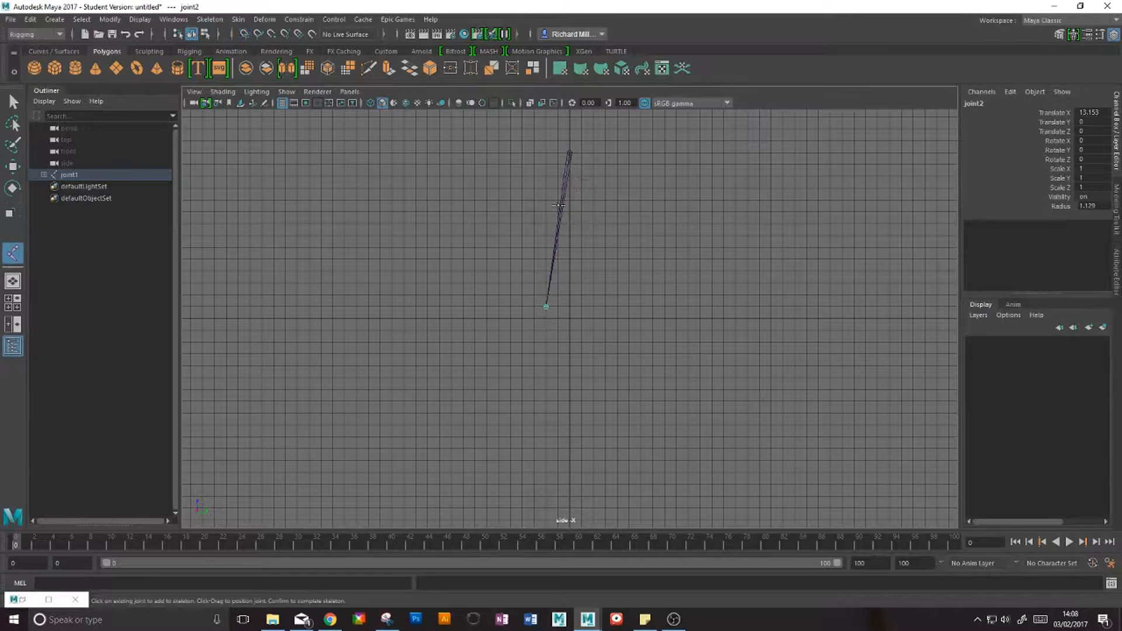
Step: Extend the leg chain with grid-snapped ankle, ball and toe joints below the knee, and complete the skeleton
{"action": "key", "text": "x"}
{"action": "left_click", "coordinate": [568, 402]}
{"action": "key", "text": "x"}
{"action": "left_click", "coordinate": [533, 437]}
{"action": "left_click", "coordinate": [489, 436]}
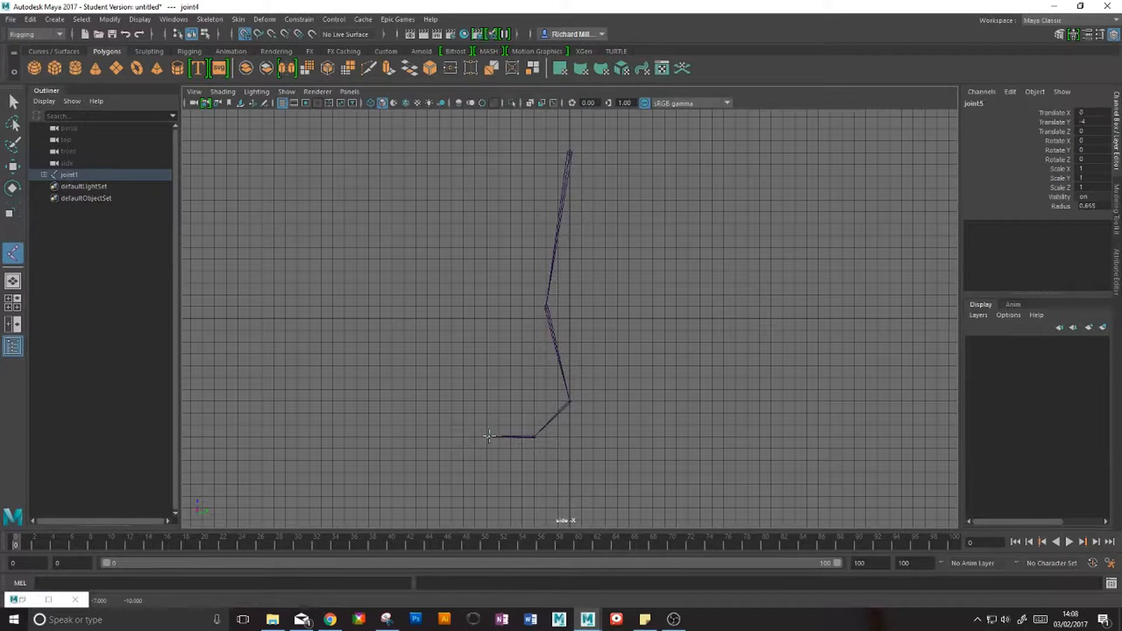
{"action": "key", "text": "Return"}
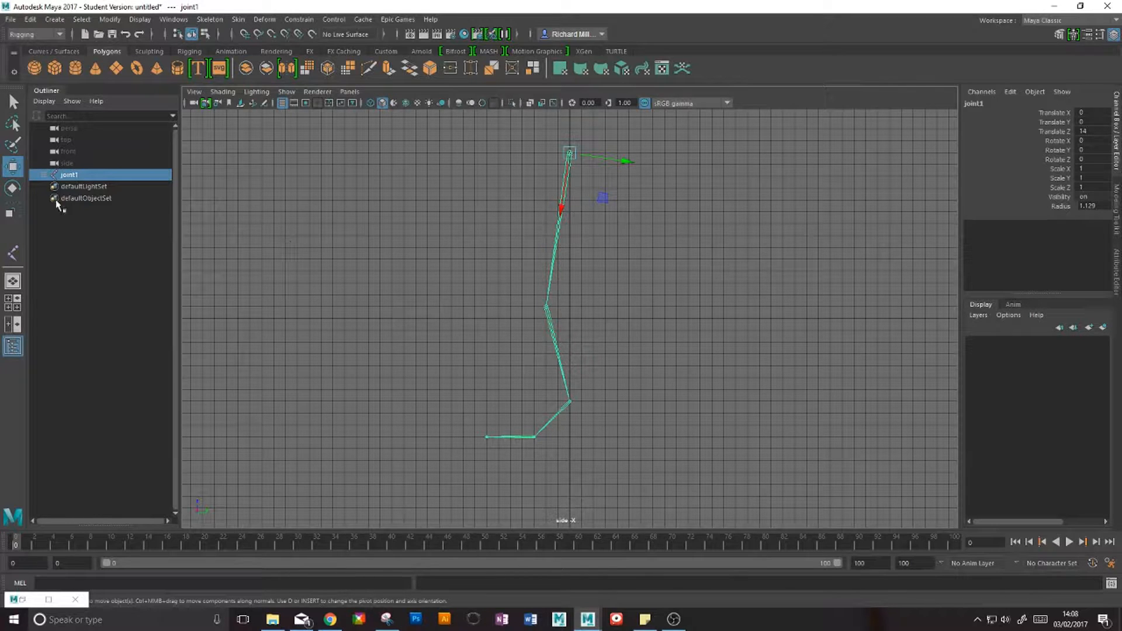
Step: Expand the whole joint hierarchy and rename the root joint as Hip_joint1
{"action": "left_click", "coordinate": [45, 179]}
{"action": "left_click", "coordinate": [45, 178], "text": "shift"}
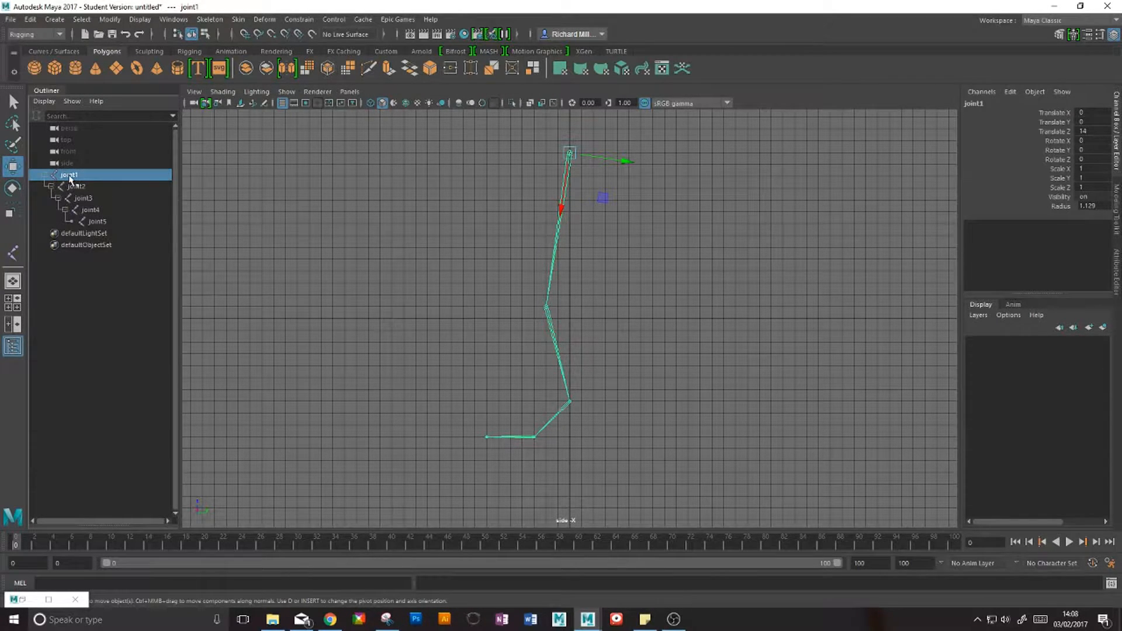
{"action": "double_click", "coordinate": [72, 175]}
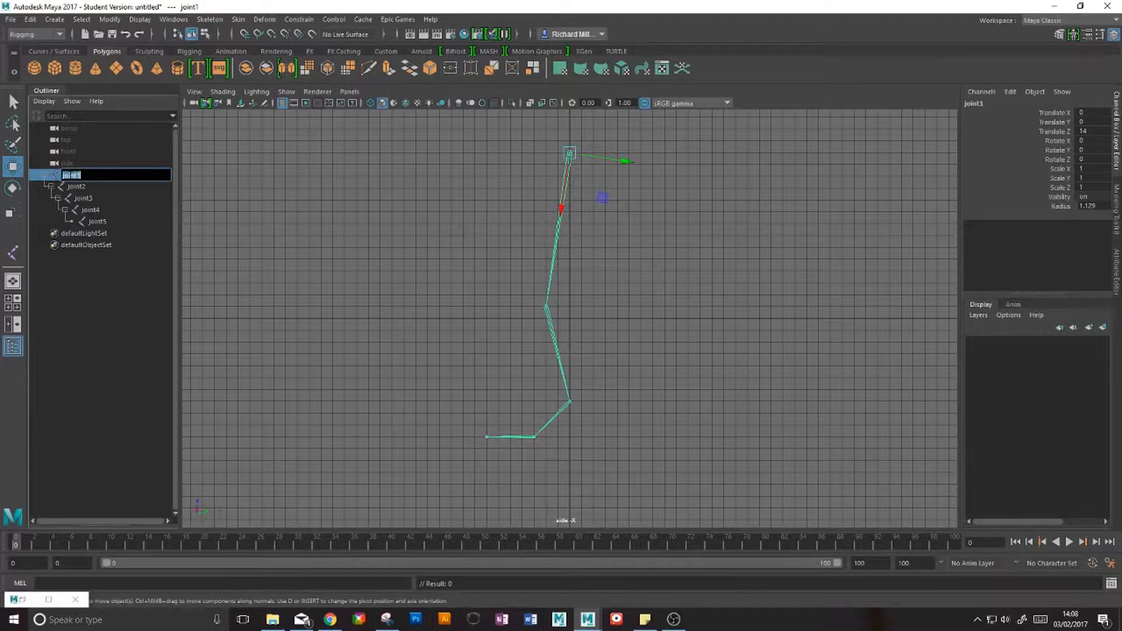
{"action": "left_click", "coordinate": [62, 175]}
{"action": "key", "text": "Return"}
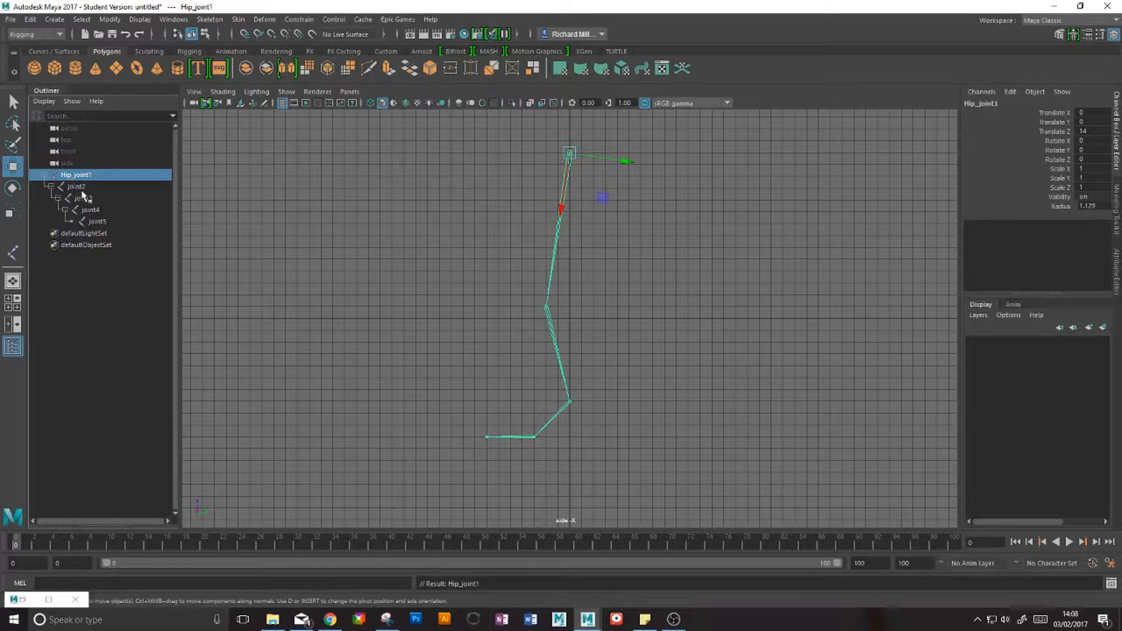
Step: Rename the second joint as Knee_joint2 and the third as Ankle_joint3
{"action": "left_click", "coordinate": [84, 187]}
{"action": "double_click", "coordinate": [83, 187]}
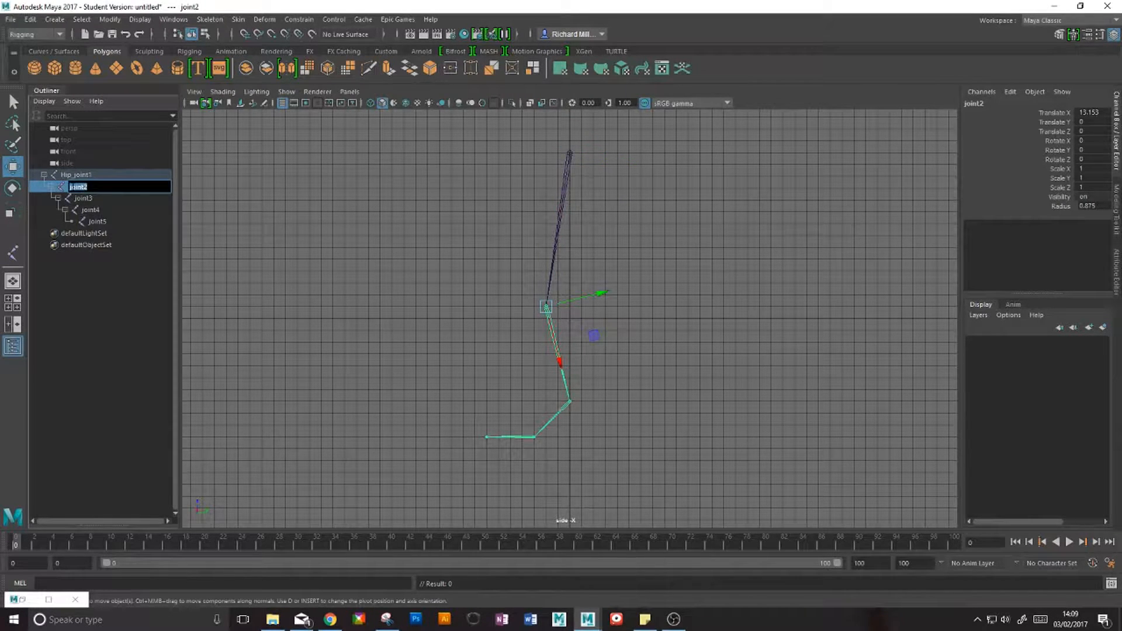
{"action": "key", "text": "Home"}
{"action": "type", "text": "Knee_"}
{"action": "key", "text": "Return"}
{"action": "double_click", "coordinate": [94, 199]}
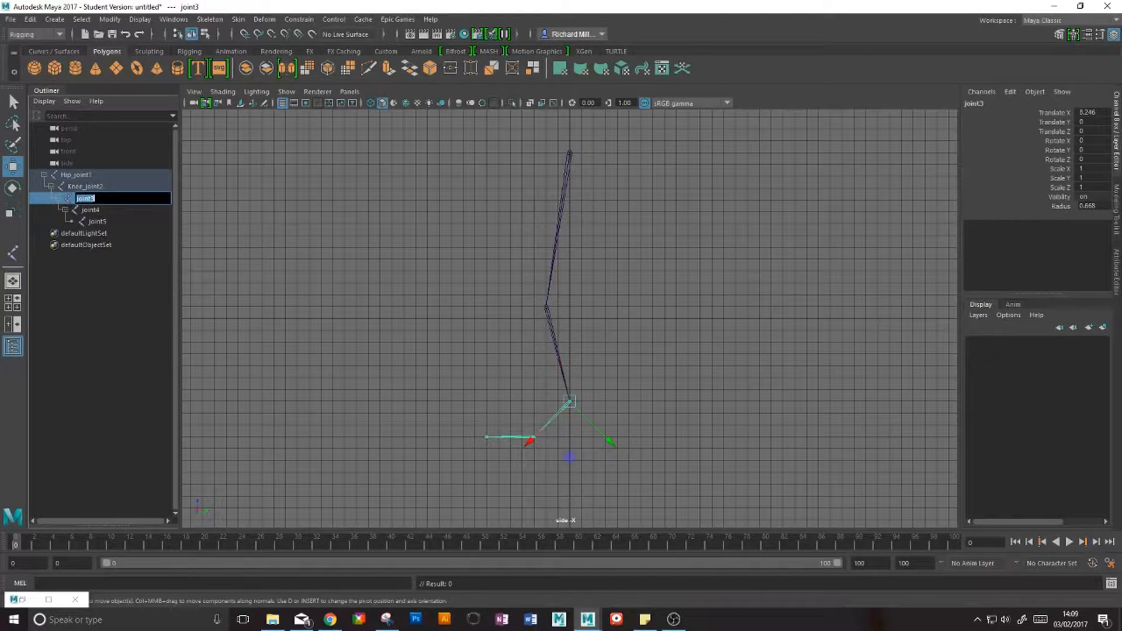
{"action": "left_click", "coordinate": [77, 198]}
{"action": "type", "text": "Ankle_"}
{"action": "key", "text": "Return"}
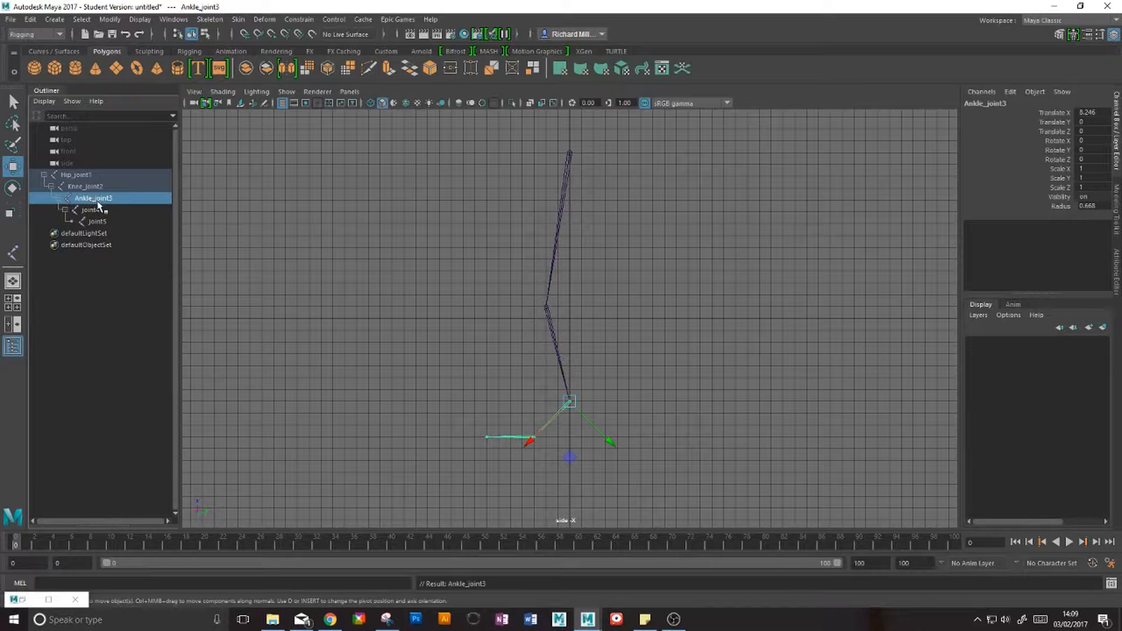
Step: Rename the fourth joint as Ball_joint4 and the end joint as Toe_joint5
{"action": "double_click", "coordinate": [94, 210]}
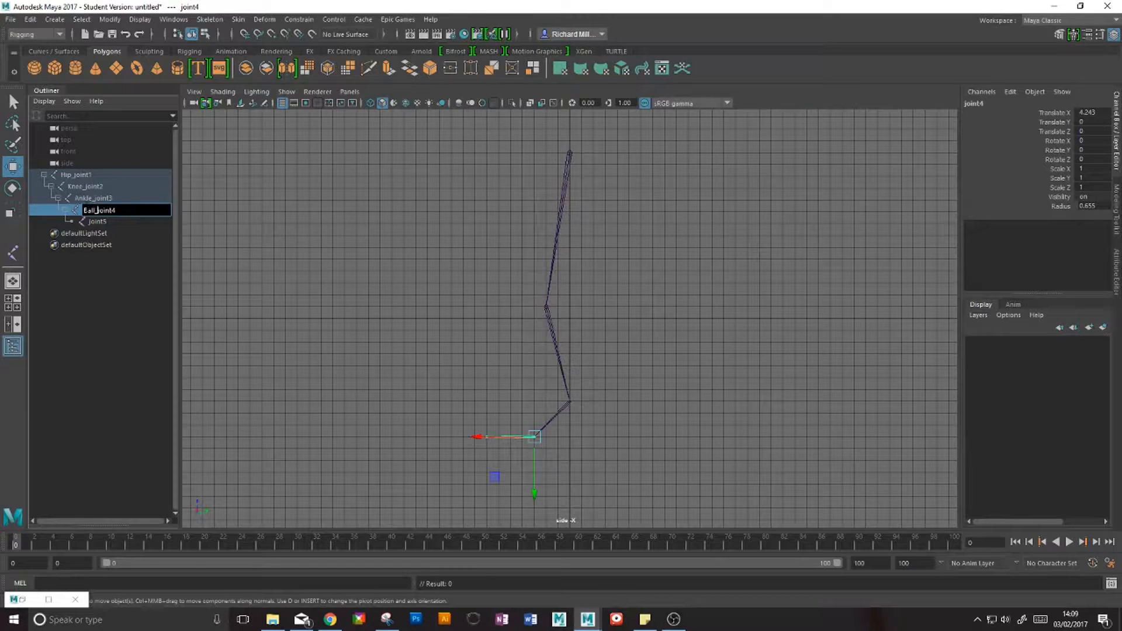
{"action": "key", "text": "Return"}
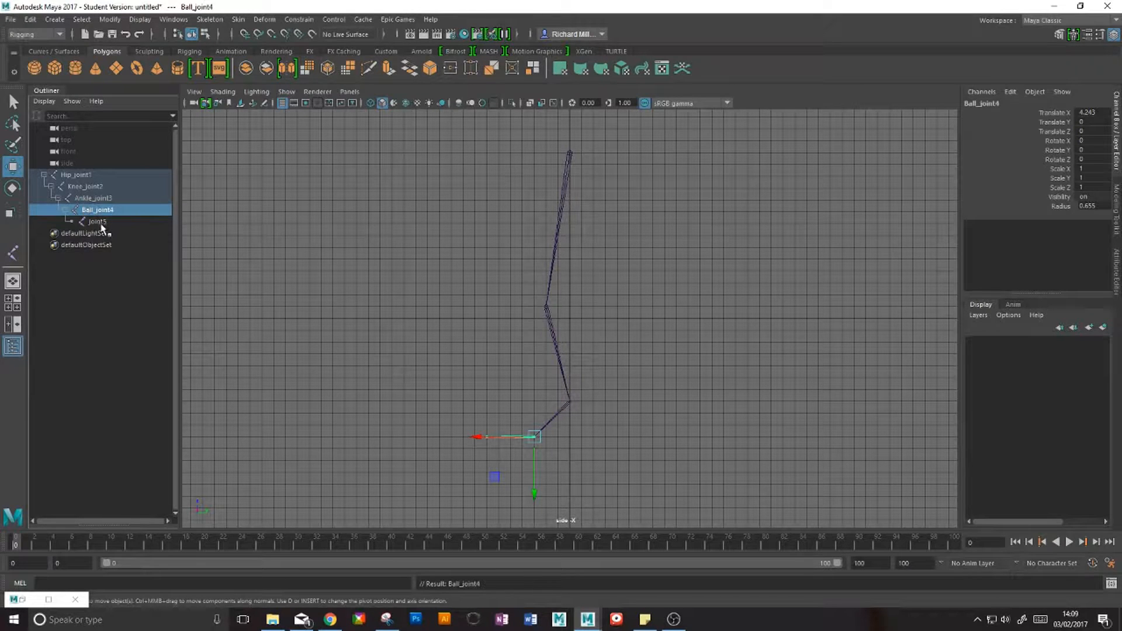
{"action": "double_click", "coordinate": [97, 222]}
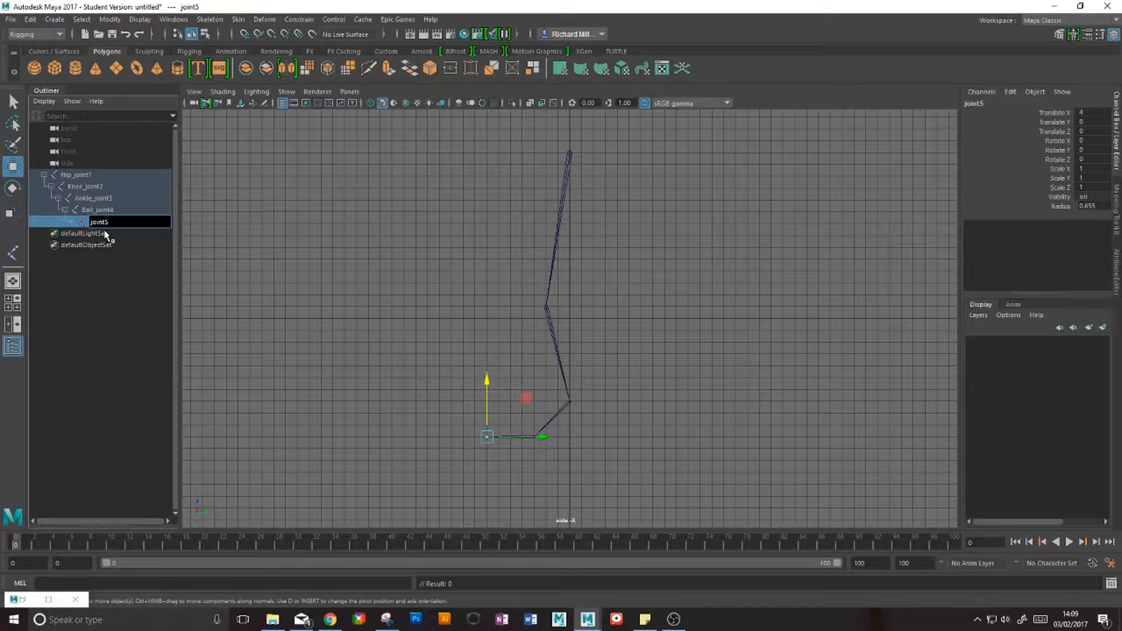
{"action": "type", "text": "Toe_"}
{"action": "key", "text": "Return"}
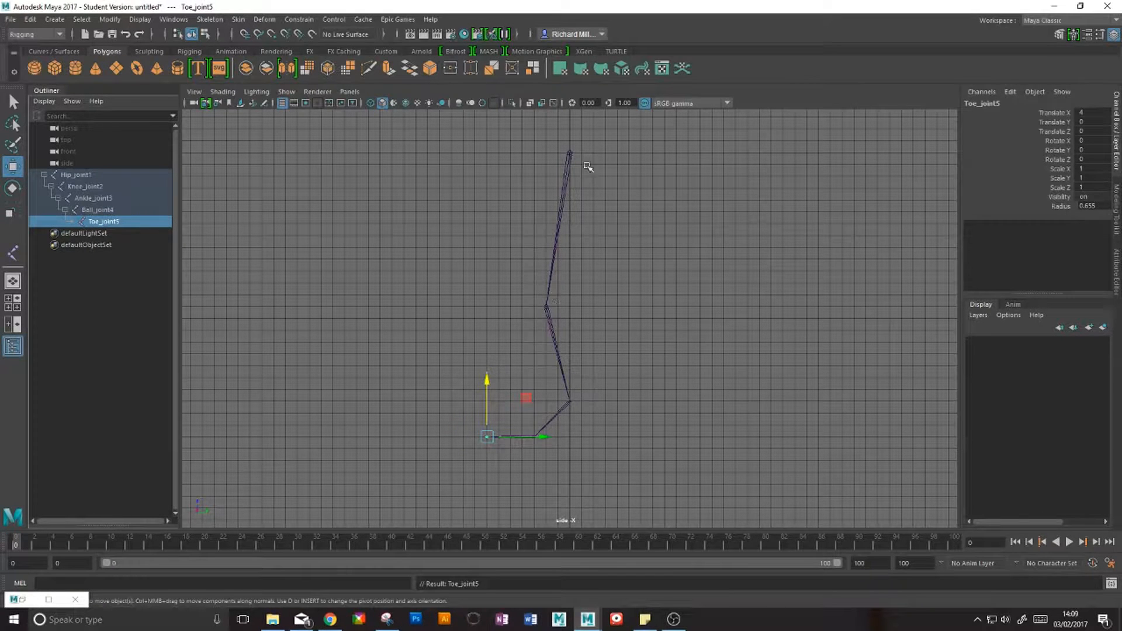
Step: Open the IK Handle tool settings, reset them, choose the Rotate-Plane Solver and turn on Sticky
{"action": "left_click", "coordinate": [533, 339]}
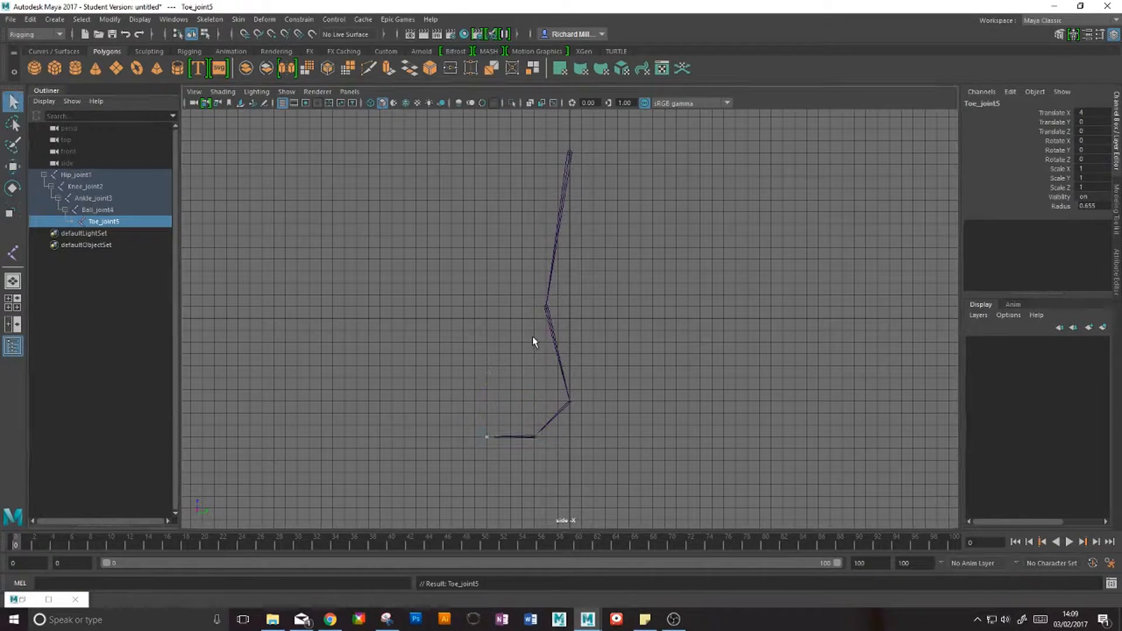
{"action": "left_click", "coordinate": [210, 19]}
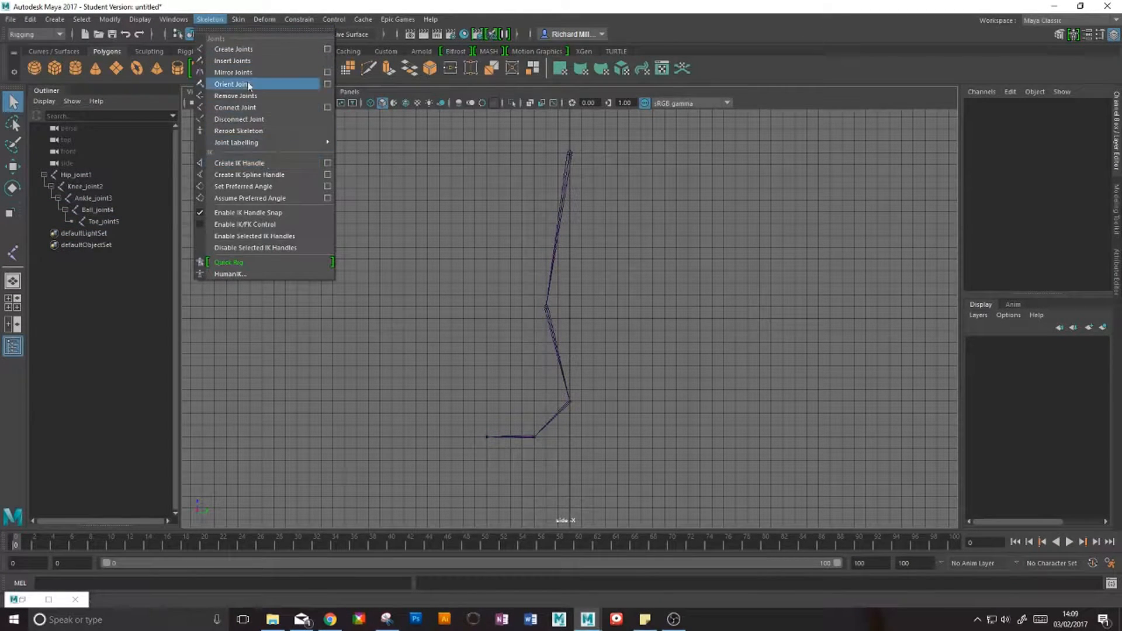
{"action": "left_click", "coordinate": [328, 164]}
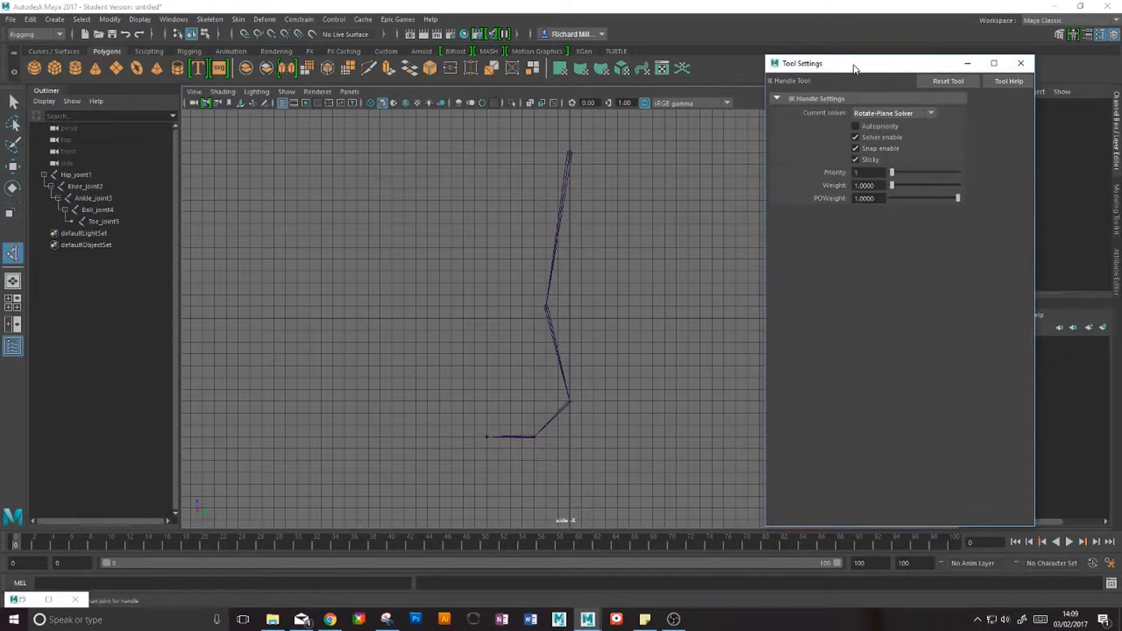
{"action": "left_click_drag", "start_coordinate": [853, 69], "coordinate": [750, 38]}
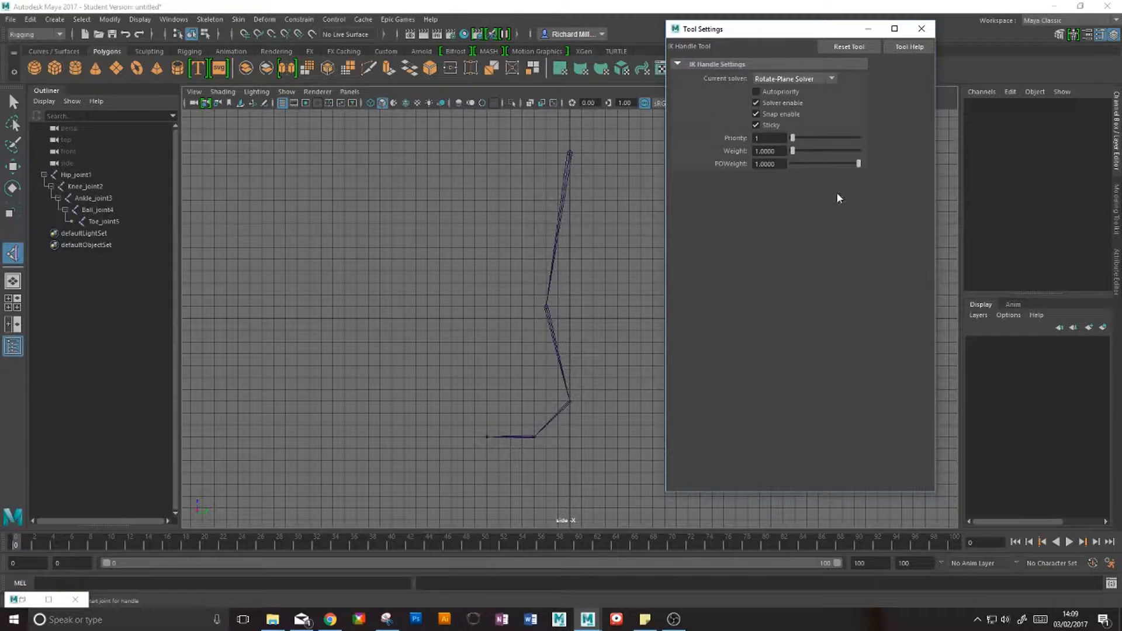
{"action": "left_click", "coordinate": [851, 45]}
{"action": "left_click", "coordinate": [782, 79]}
{"action": "left_click", "coordinate": [786, 102]}
{"action": "left_click", "coordinate": [756, 125]}
Step: Create an IK handle from the hip joint to the ankle joint
{"action": "left_click", "coordinate": [569, 153]}
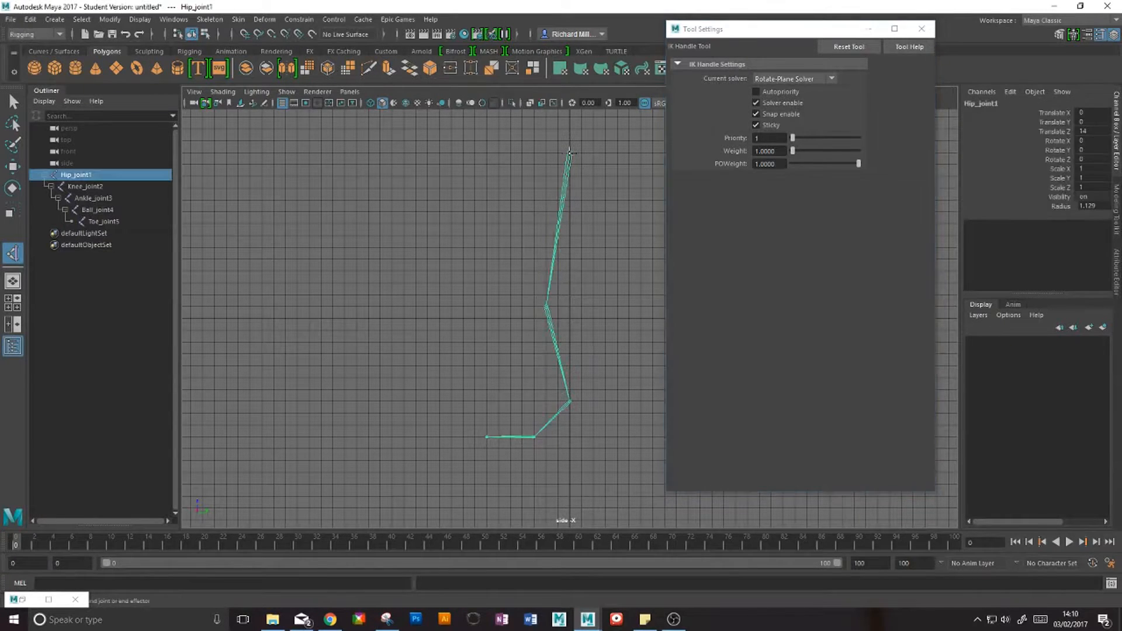
{"action": "left_click", "coordinate": [570, 403]}
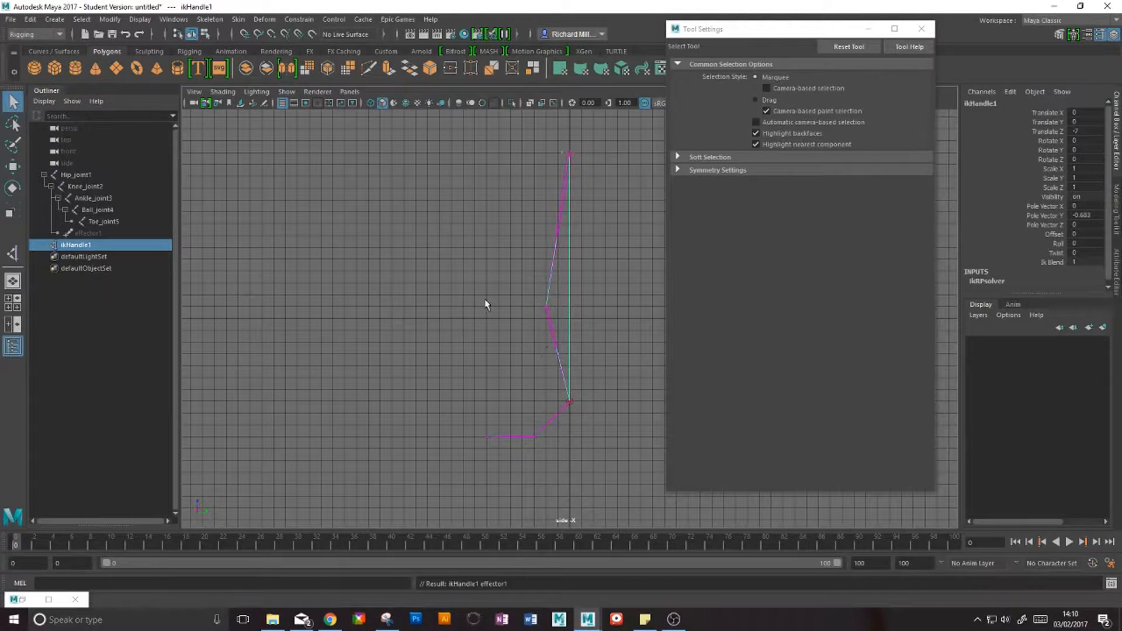
Step: Test the leg's bending by moving the ankle's IK handle up and forward, and undo the move
{"action": "left_click", "coordinate": [90, 245]}
{"action": "key", "text": "w"}
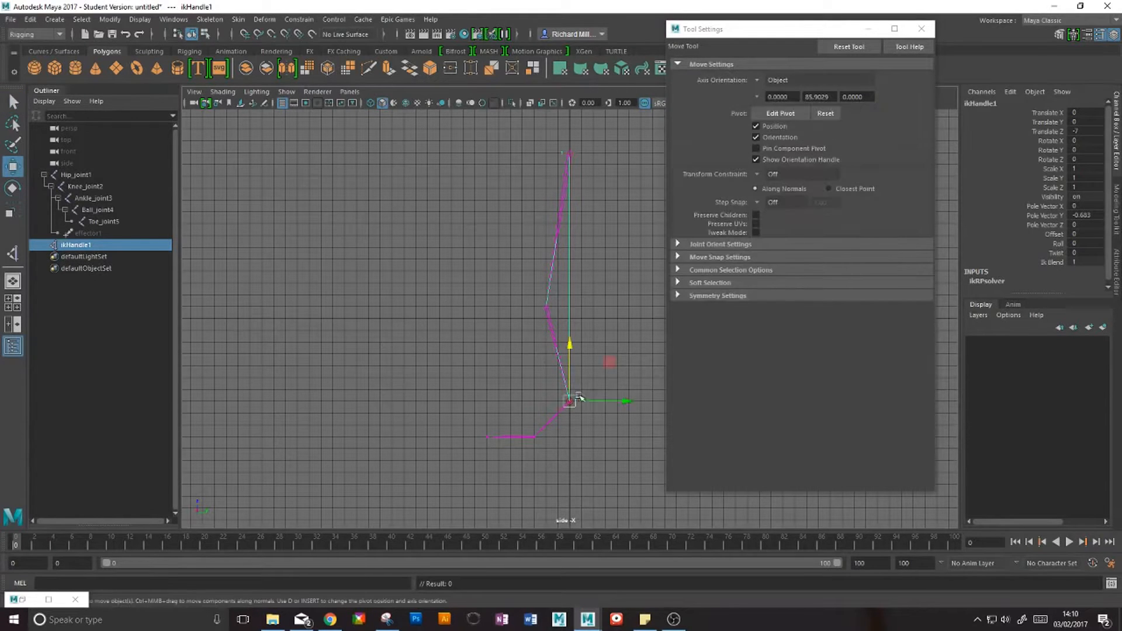
{"action": "middle_click_drag", "start_coordinate": [609, 368], "coordinate": [565, 318]}
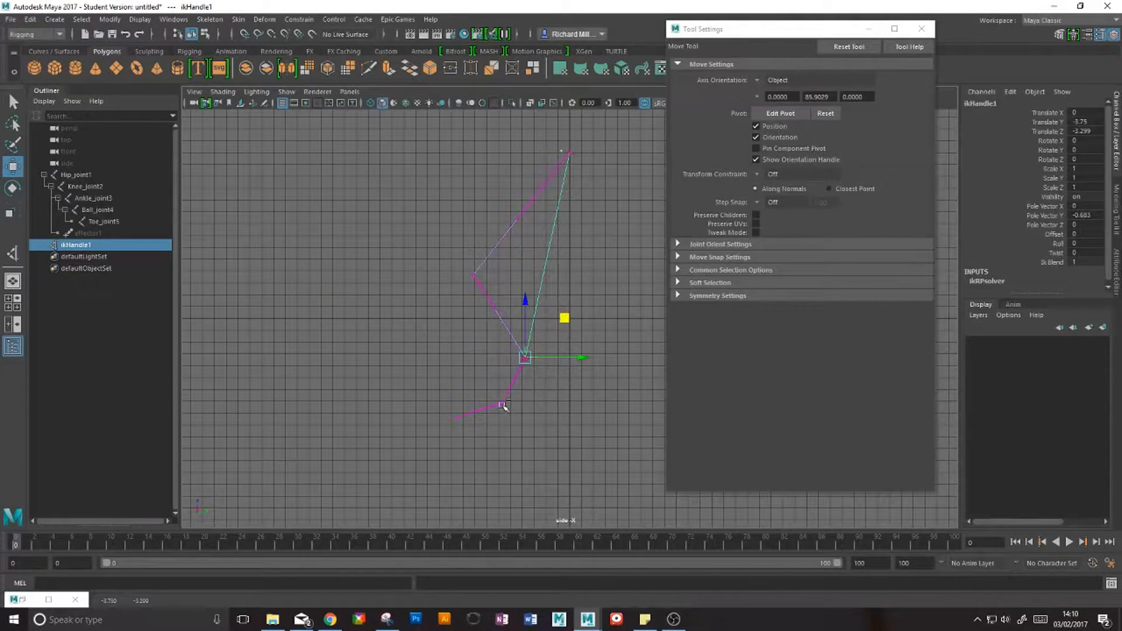
{"action": "key", "text": "ctrl+z"}
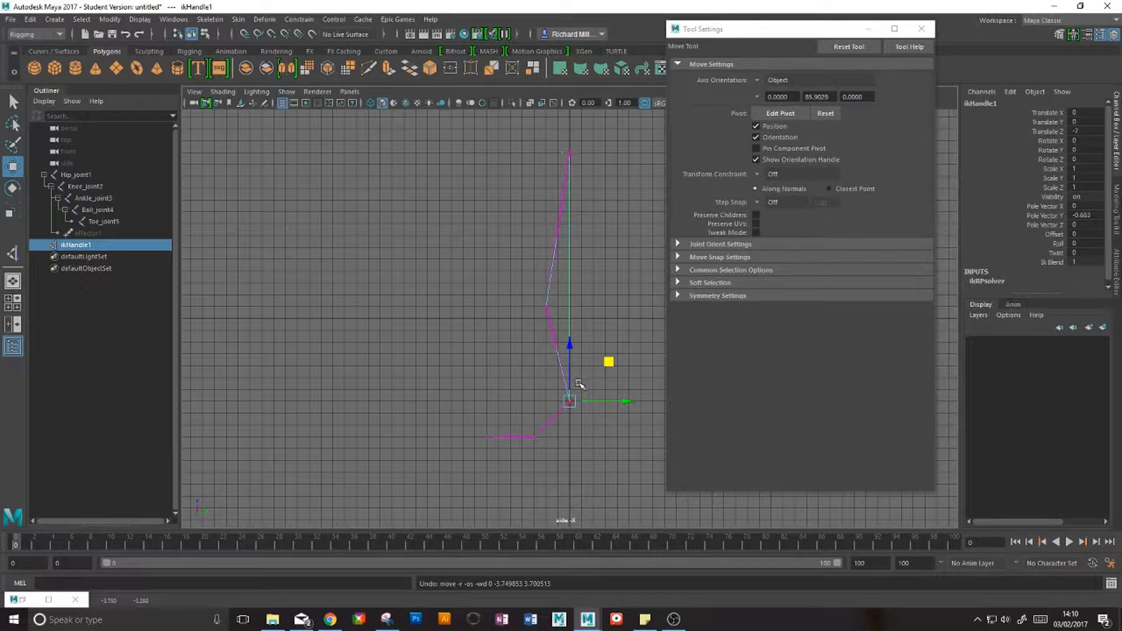
Step: Rename the hip-to-ankle IK handle as _Ankle_ikHandle1
{"action": "double_click", "coordinate": [76, 245]}
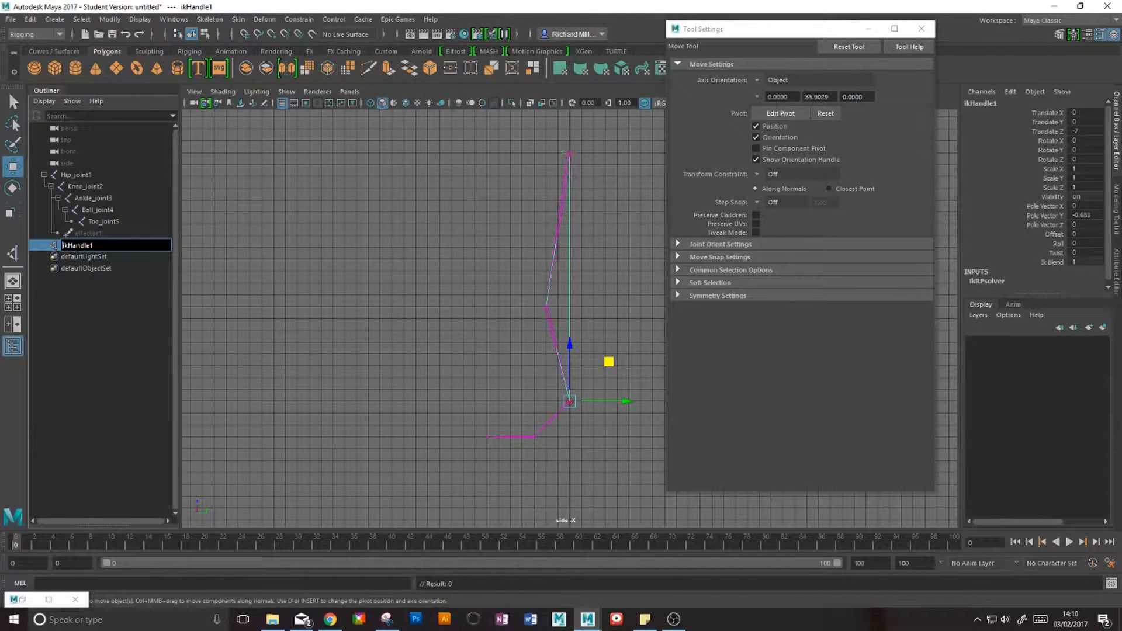
{"action": "type", "text": "_Ankle_"}
{"action": "key", "text": "Return"}
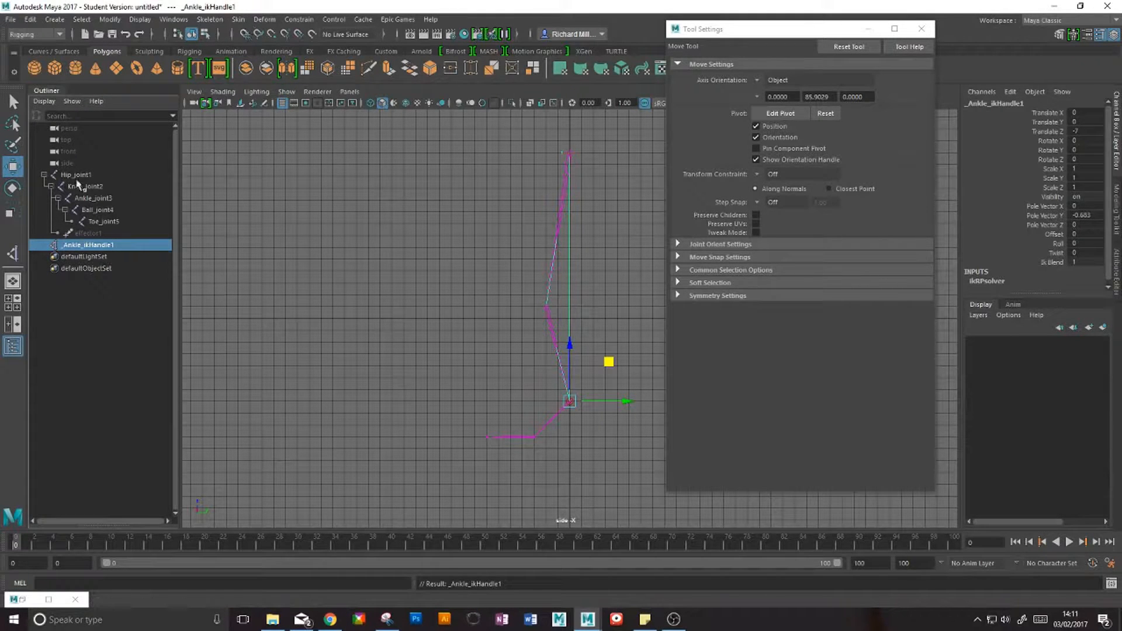
Step: Create an IK handle from the ankle joint to the ball joint and rename it as Ball_ikHandle1
{"action": "left_click", "coordinate": [13, 253]}
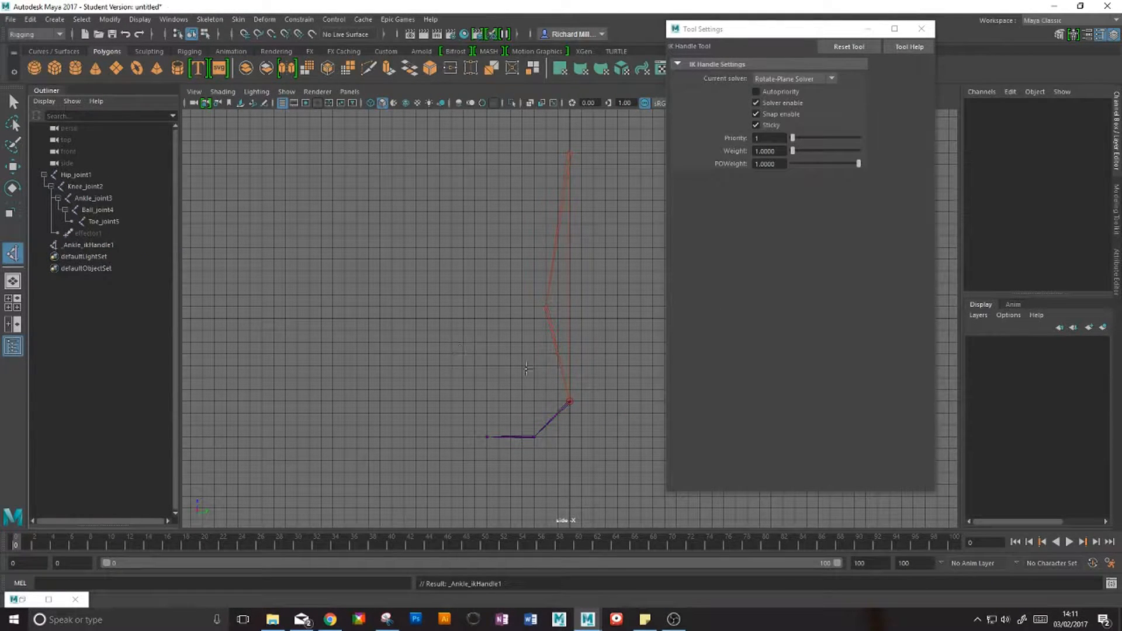
{"action": "left_click", "coordinate": [569, 402]}
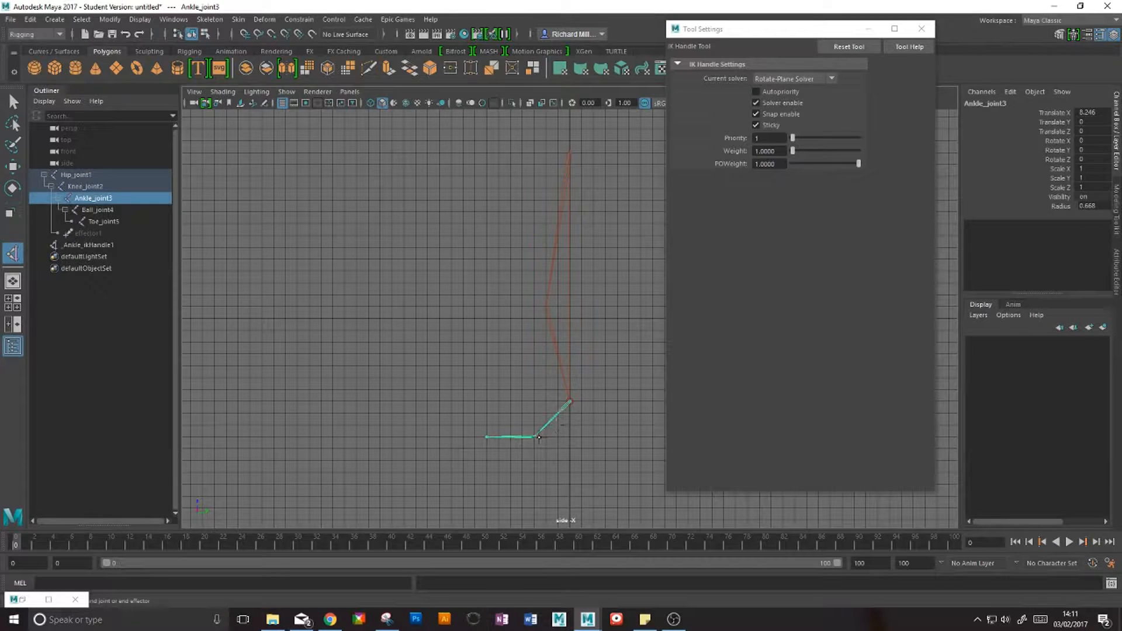
{"action": "left_click", "coordinate": [534, 437]}
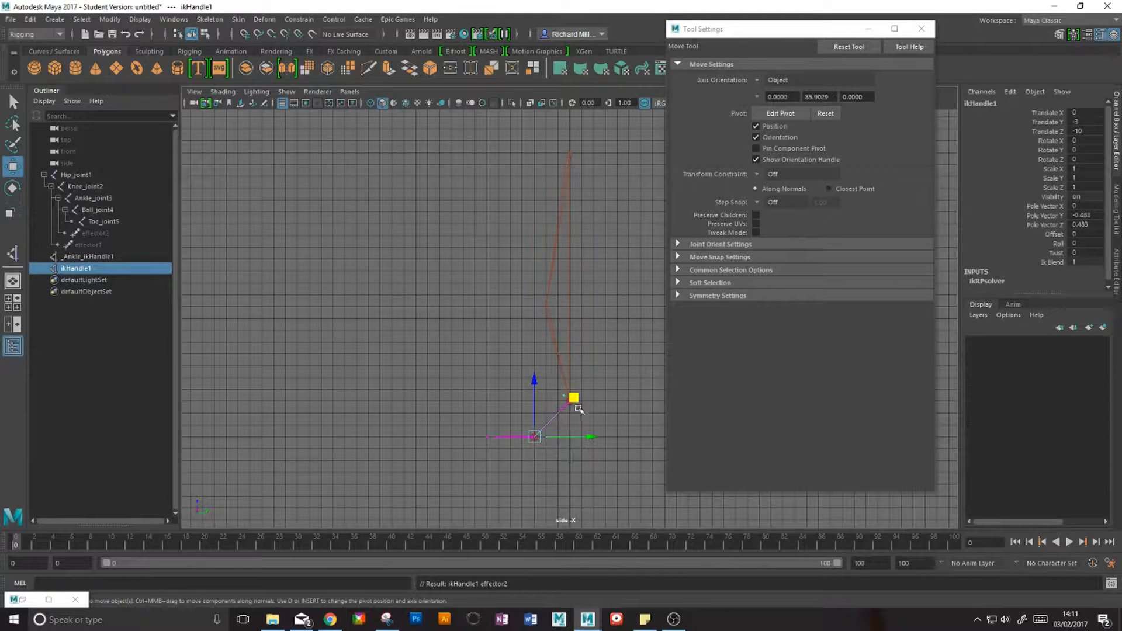
{"action": "double_click", "coordinate": [66, 269]}
{"action": "left_click", "coordinate": [63, 269]}
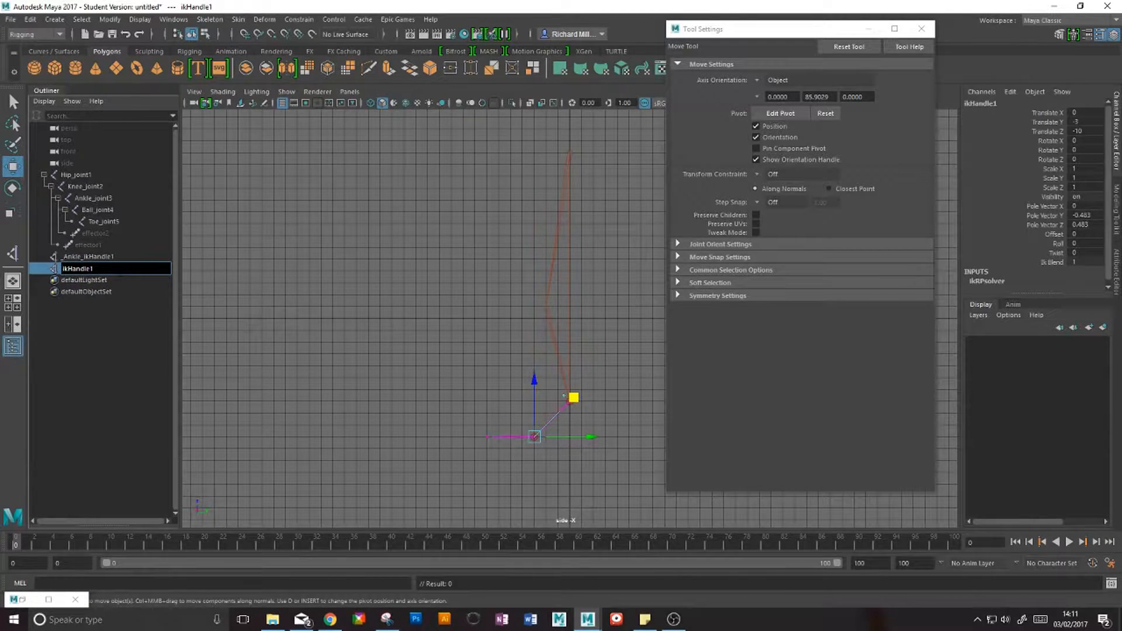
{"action": "type", "text": "Ball_"}
{"action": "key", "text": "Return"}
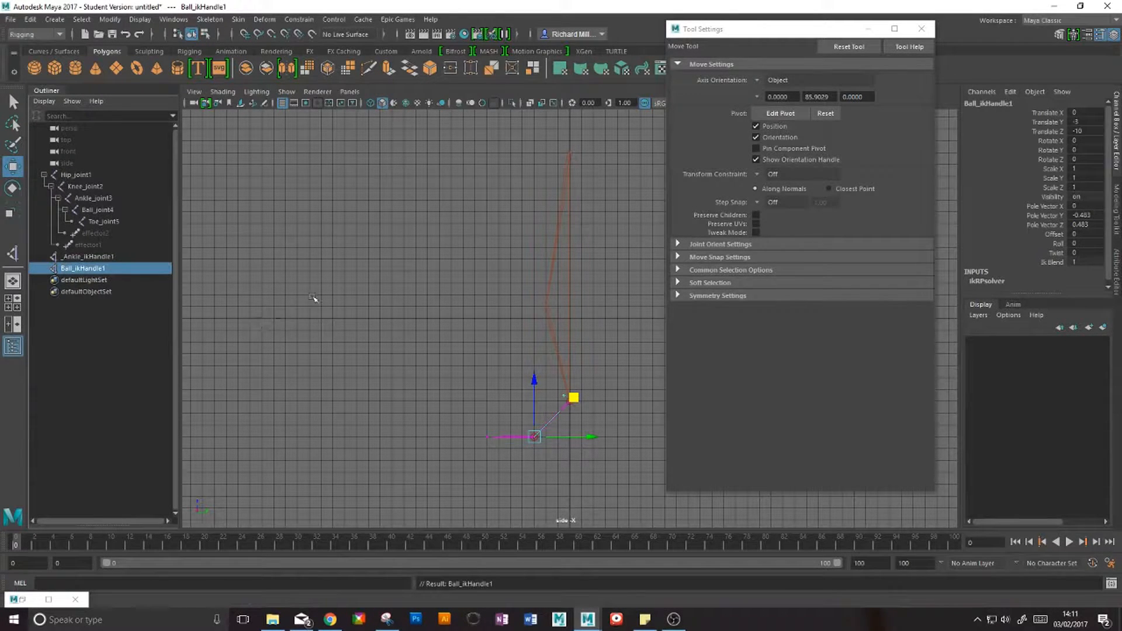
Step: Create an IK handle from the ball joint to the toe joint
{"action": "left_click", "coordinate": [12, 253]}
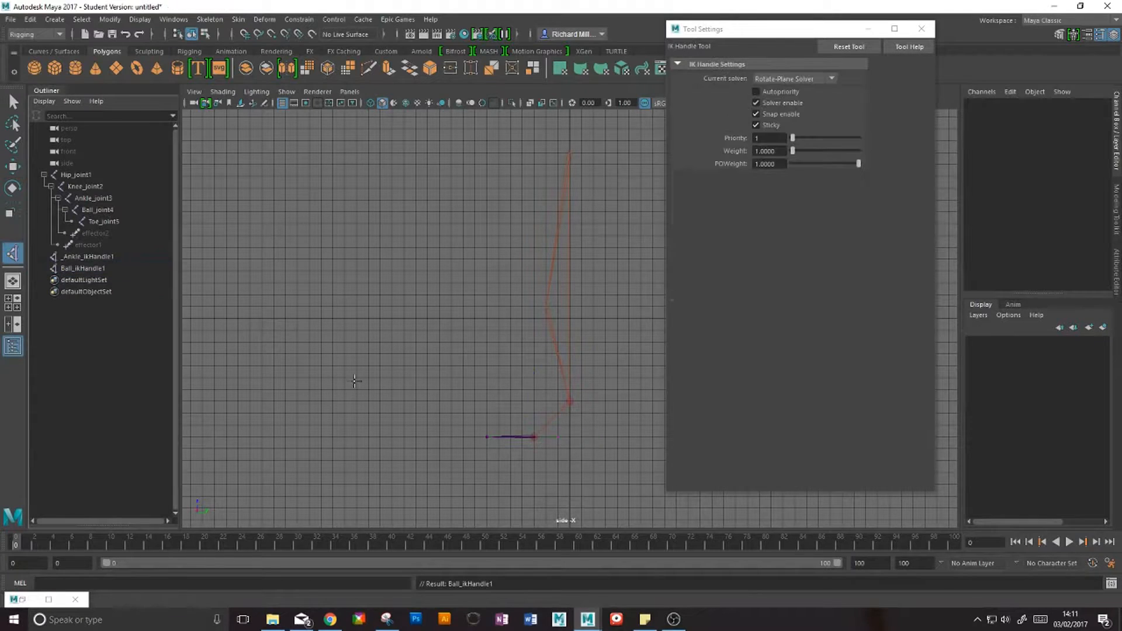
{"action": "left_click", "coordinate": [533, 437]}
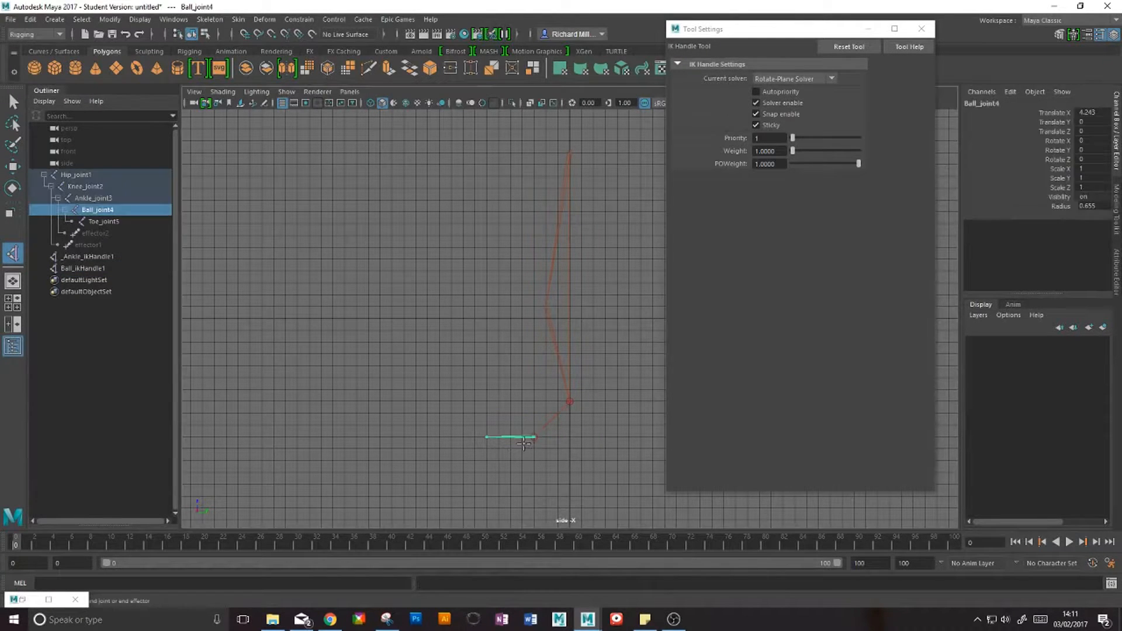
{"action": "left_click", "coordinate": [486, 437]}
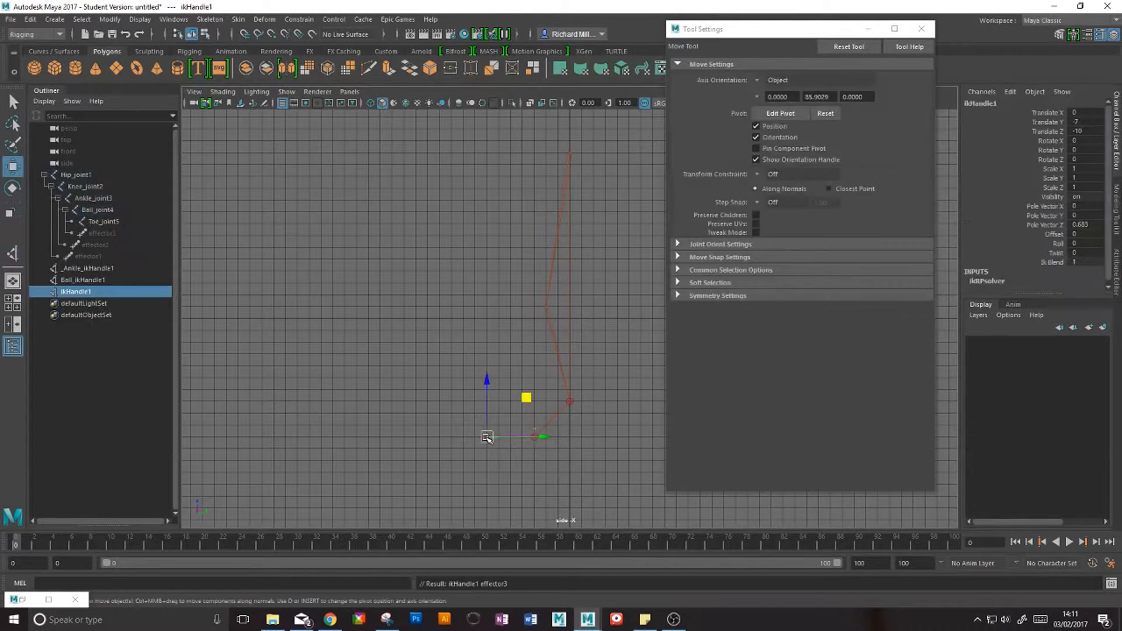
Step: Rename the ball-to-toe IK handle as Toe_ikHandle1
{"action": "double_click", "coordinate": [73, 291]}
{"action": "left_click", "coordinate": [121, 255]}
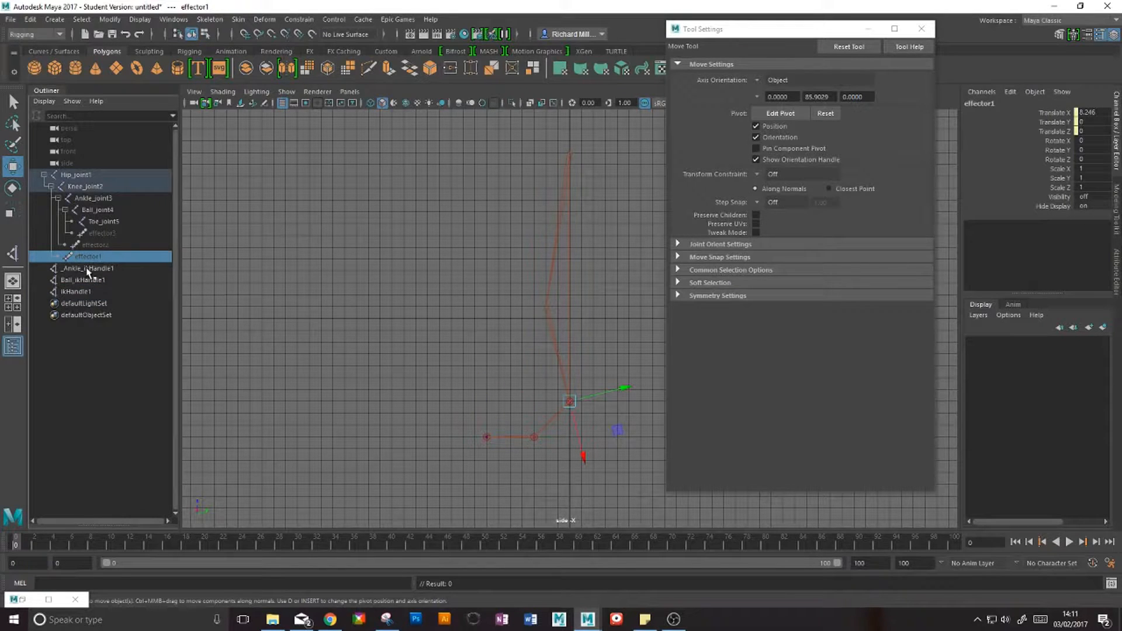
{"action": "double_click", "coordinate": [79, 287]}
{"action": "left_click", "coordinate": [64, 292]}
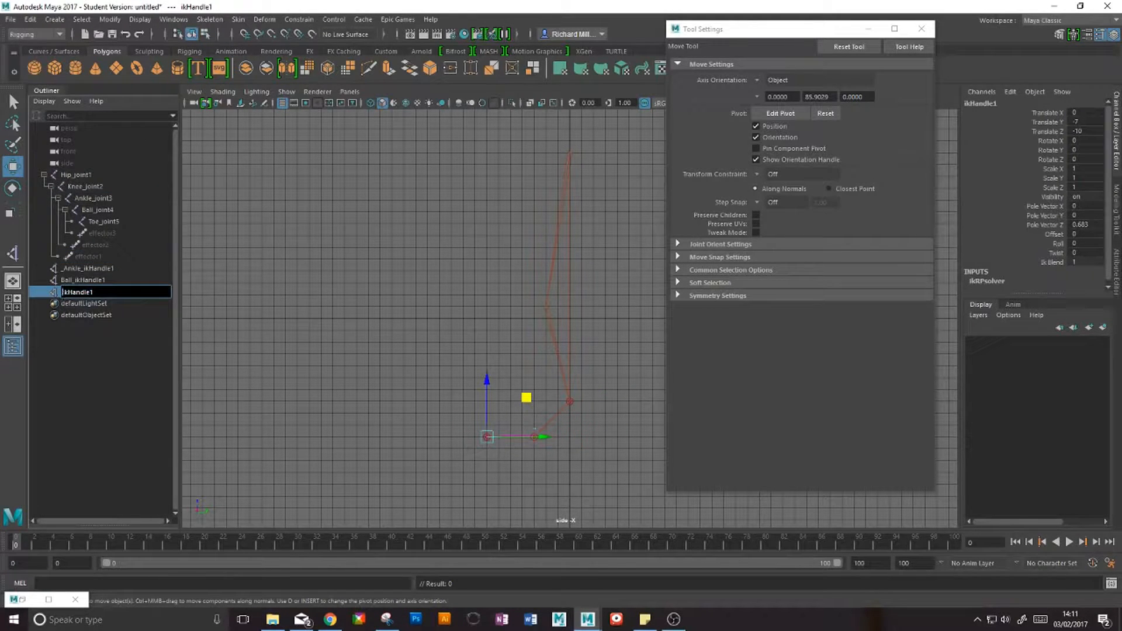
{"action": "type", "text": "Toe_"}
{"action": "key", "text": "Return"}
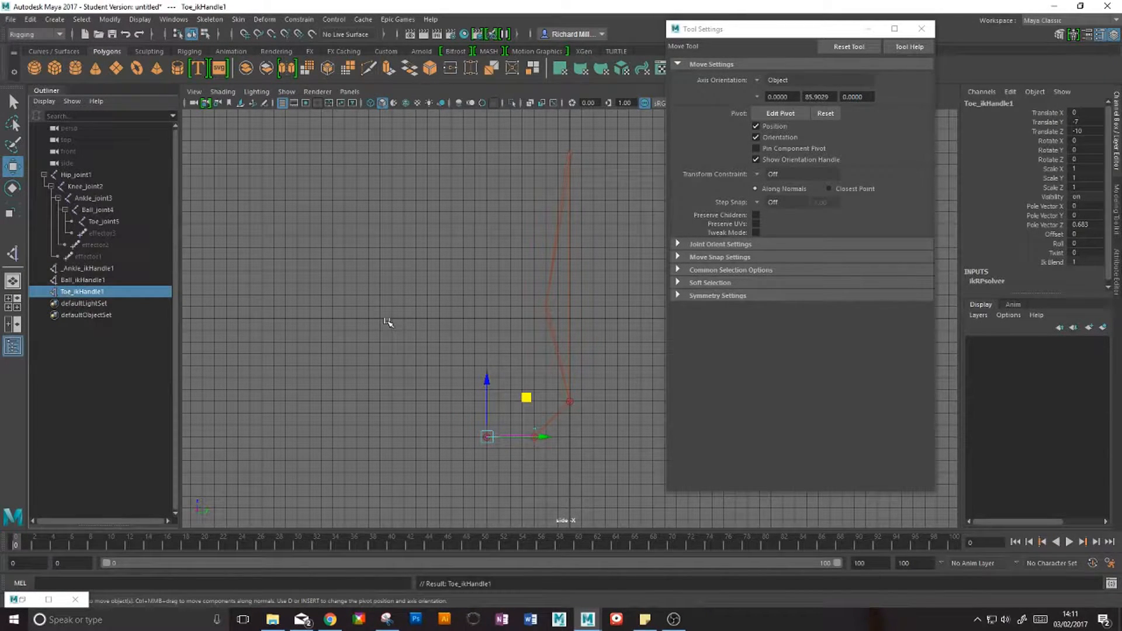
Step: Put _Ankle_ikHandle1 into a group of its own
{"action": "middle_click_drag", "start_coordinate": [506, 351], "coordinate": [402, 358], "text": "alt"}
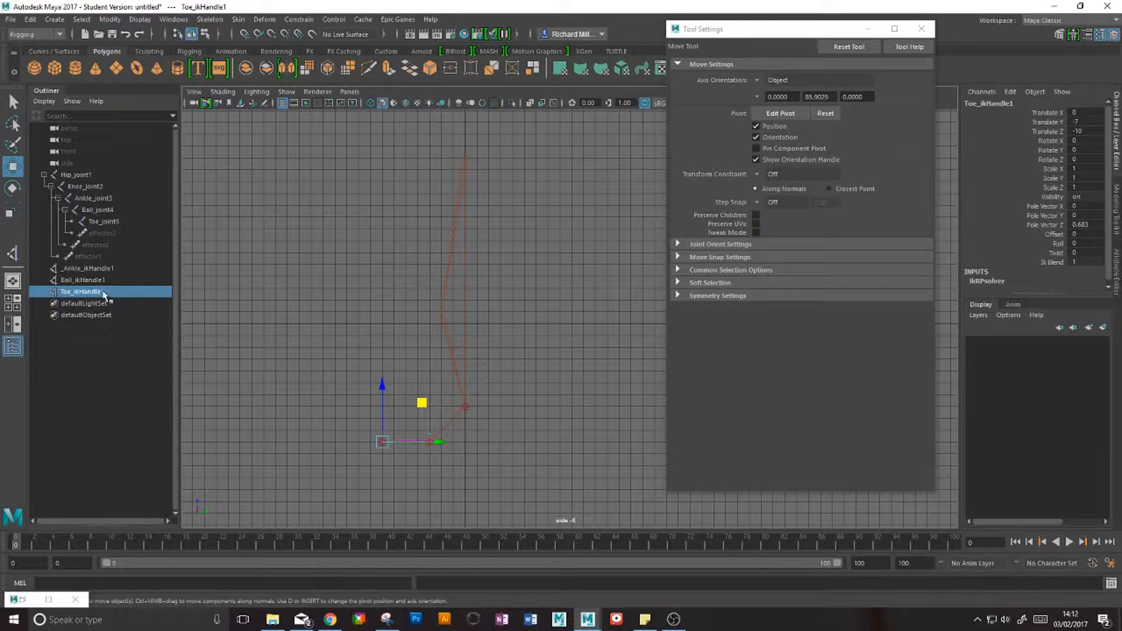
{"action": "left_click", "coordinate": [103, 268]}
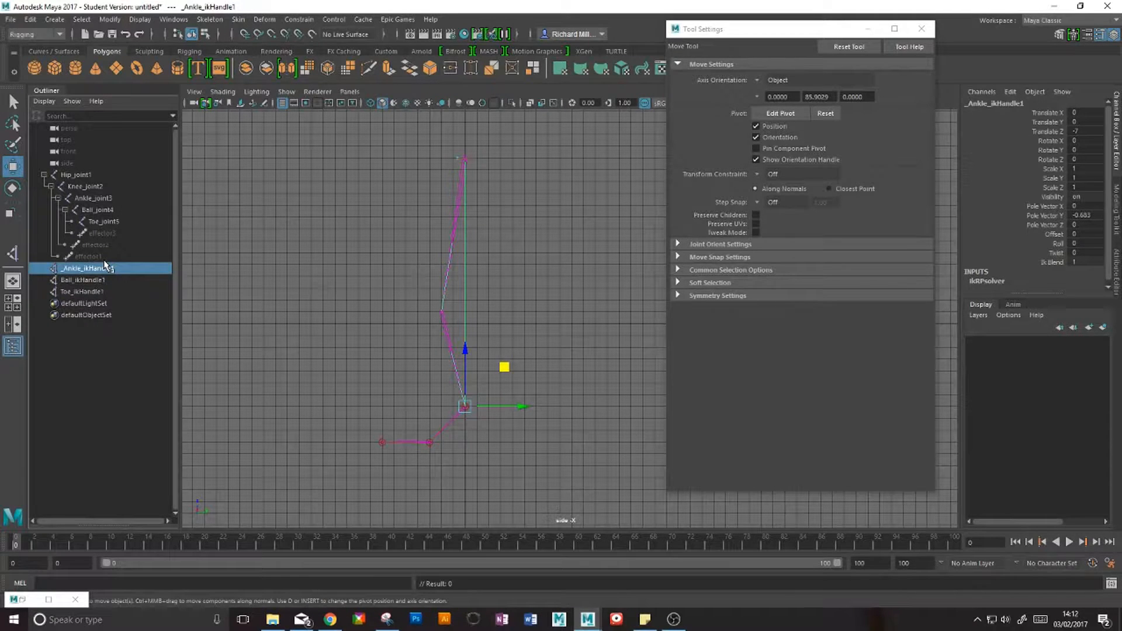
{"action": "key", "text": "ctrl+g"}
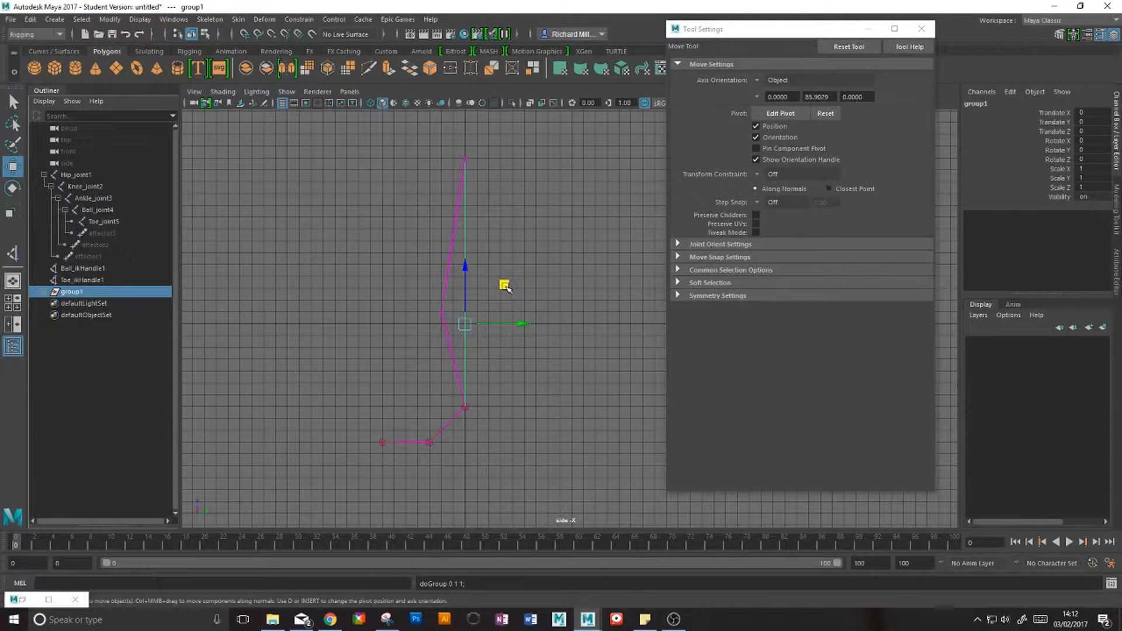
Step: Test the ankle handle's group by moving it slightly upward and backward, and undo the move
{"action": "mouse_move", "coordinate": [504, 285]}
{"action": "left_mouse_down"}
{"action": "mouse_move", "coordinate": [495, 275]}
{"action": "mouse_move", "coordinate": [514, 266]}
{"action": "left_mouse_up"}
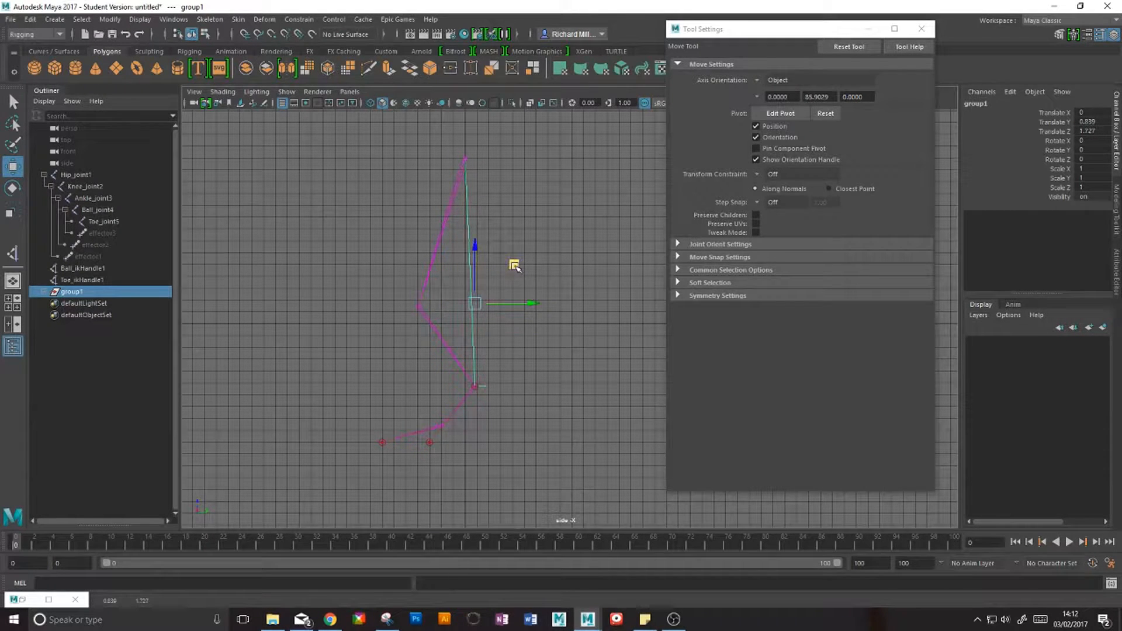
{"action": "key", "text": "ctrl+z"}
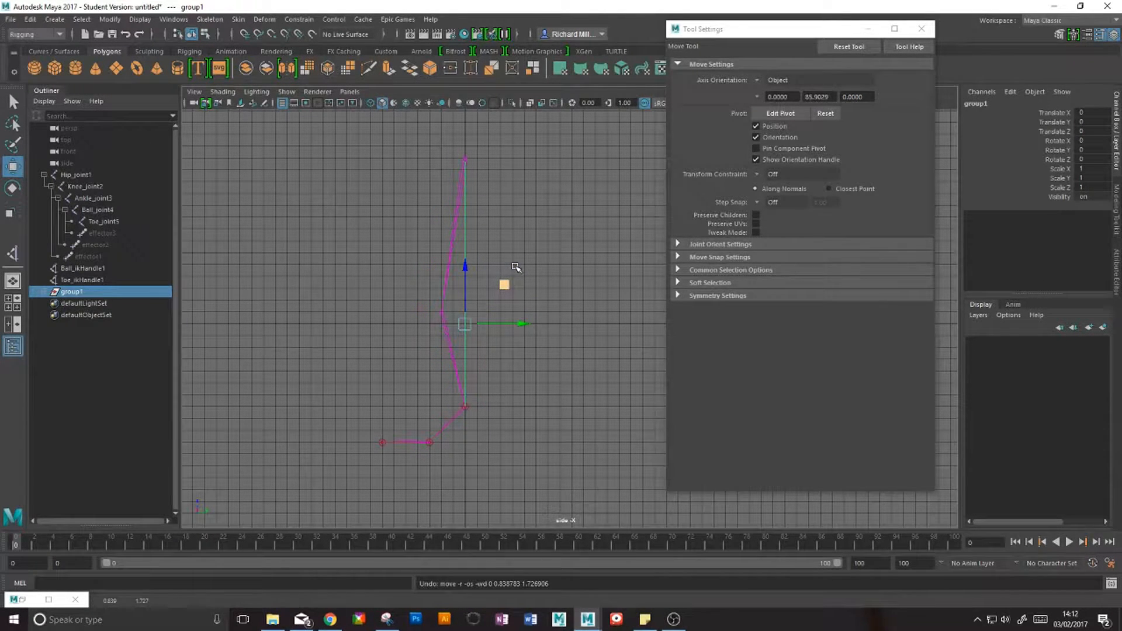
Step: Snap the pivot of the ankle handle's group to the ball joint
{"action": "key", "text": "d"}
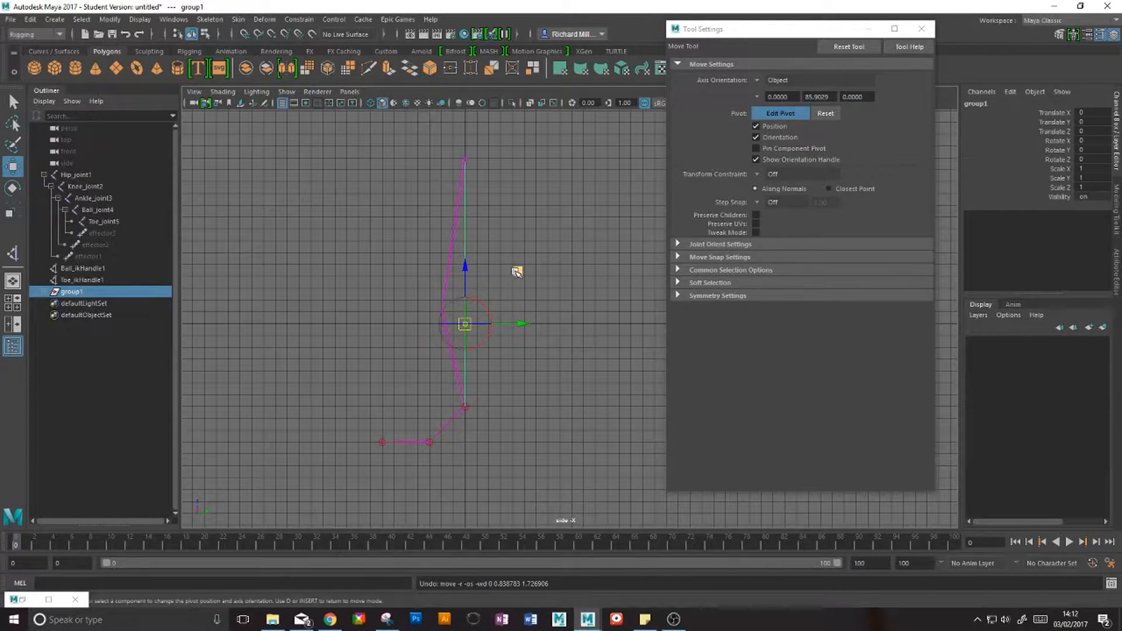
{"action": "key", "text": "v"}
{"action": "left_click_drag", "start_coordinate": [518, 273], "coordinate": [427, 437]}
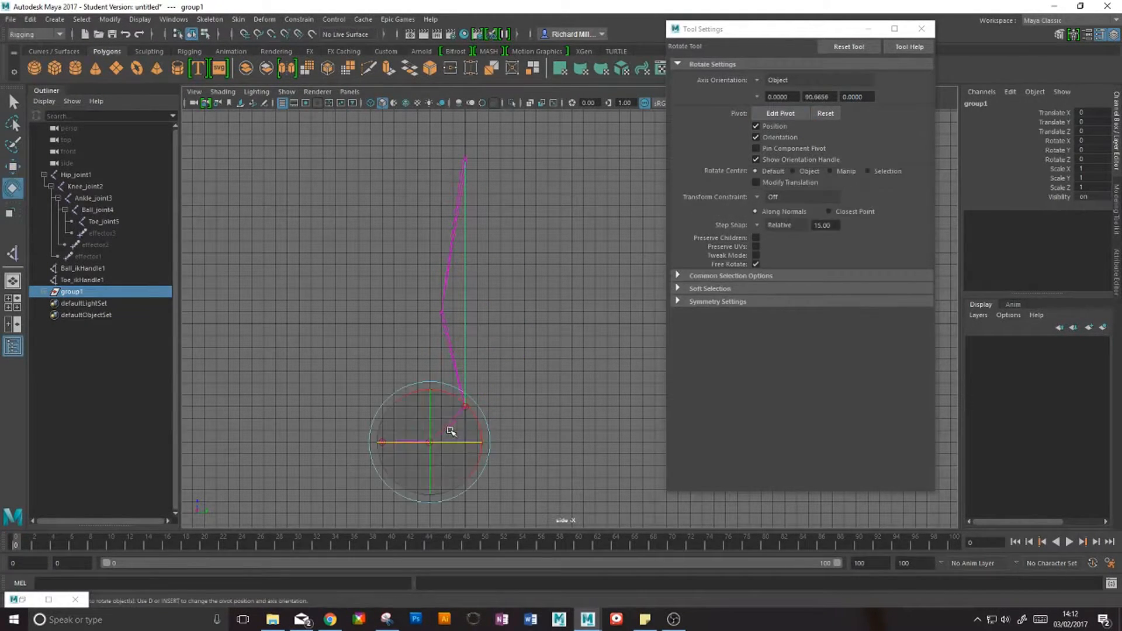
Step: Test the heel's lift by rotating the ankle handle's group 15 degrees about X, and undo the rotation
{"action": "key", "text": "e"}
{"action": "mouse_move", "coordinate": [478, 425]}
{"action": "left_mouse_down"}
{"action": "mouse_move", "coordinate": [445, 392]}
{"action": "mouse_move", "coordinate": [475, 411]}
{"action": "mouse_move", "coordinate": [460, 397]}
{"action": "mouse_move", "coordinate": [451, 401]}
{"action": "mouse_move", "coordinate": [462, 410]}
{"action": "mouse_move", "coordinate": [450, 408]}
{"action": "mouse_move", "coordinate": [460, 413]}
{"action": "left_mouse_up"}
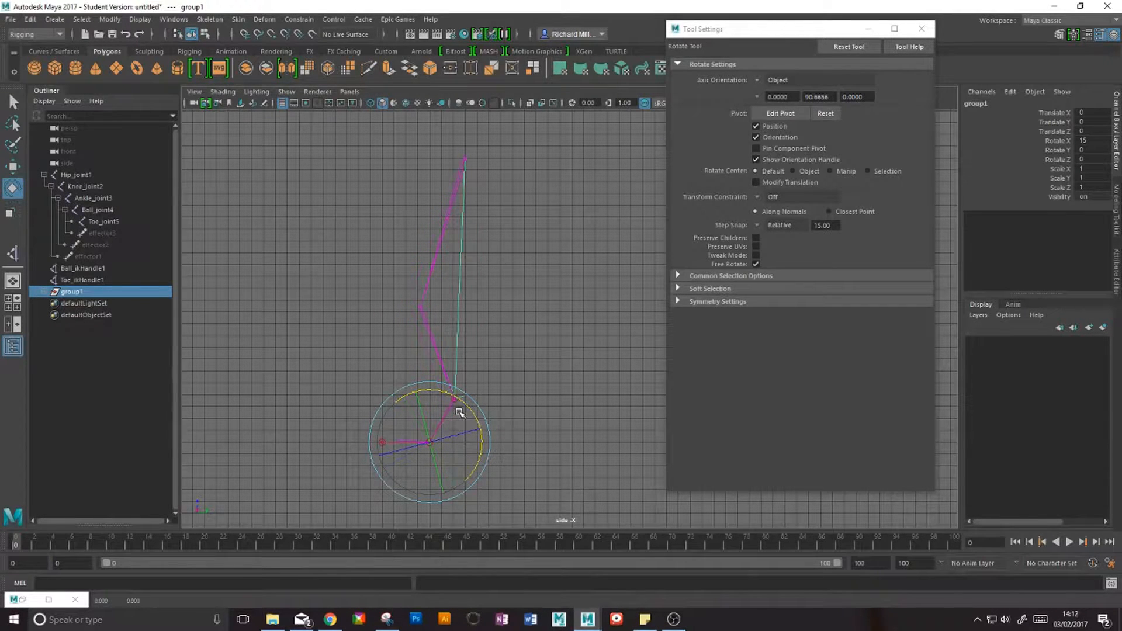
{"action": "key", "text": "ctrl+z"}
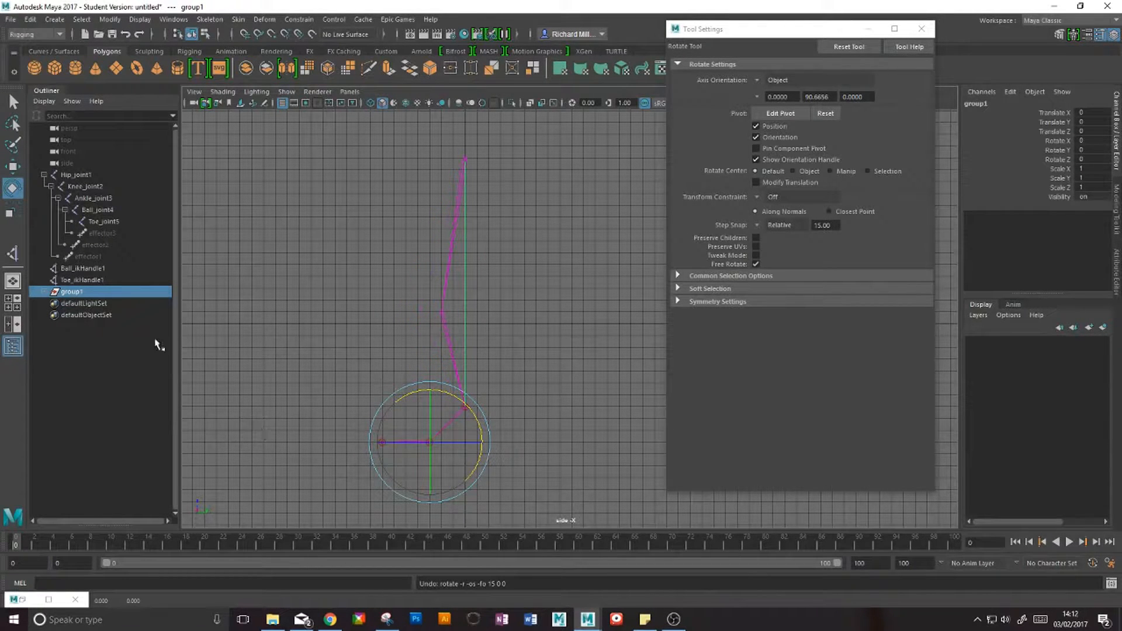
Step: Rename the ankle handle's group as Heel_Lift
{"action": "double_click", "coordinate": [72, 293]}
{"action": "type", "text": "Heel_Lift"}
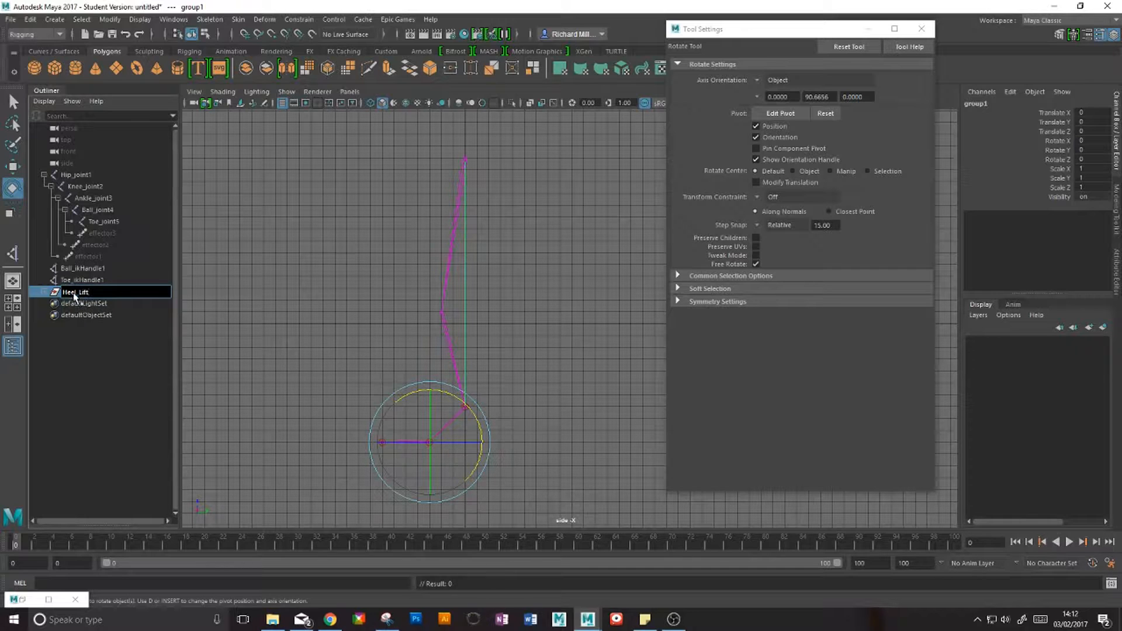
{"action": "key", "text": "Return"}
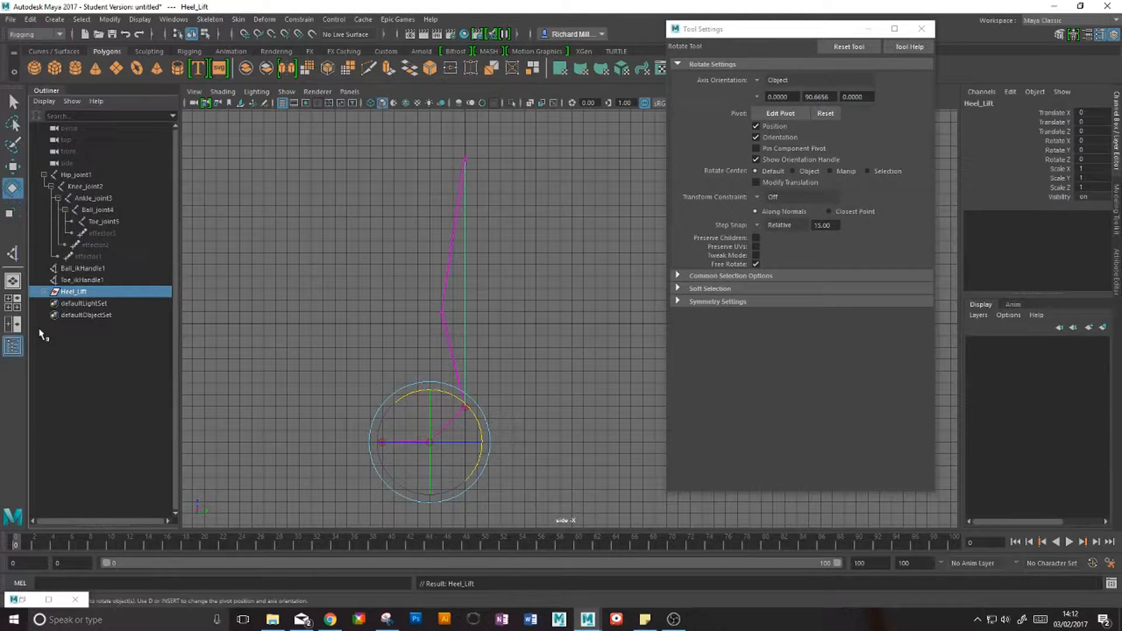
Step: Group Ball_ikHandle1 and Toe_ikHandle1 together
{"action": "left_click", "coordinate": [81, 280]}
{"action": "left_click", "coordinate": [83, 269], "text": "ctrl"}
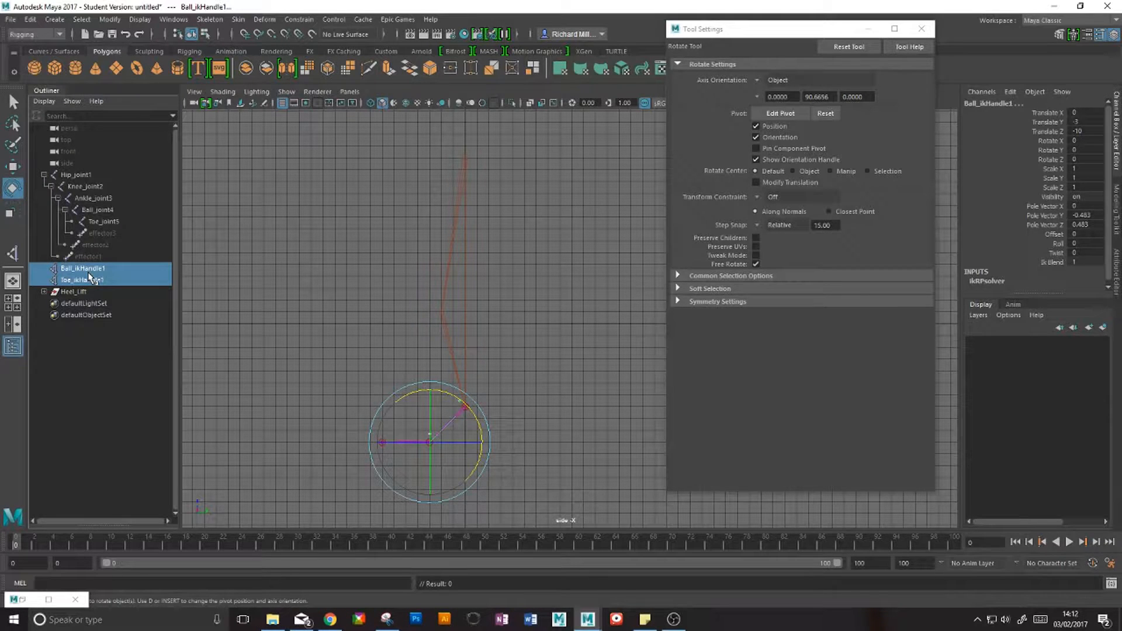
{"action": "key", "text": "ctrl+g"}
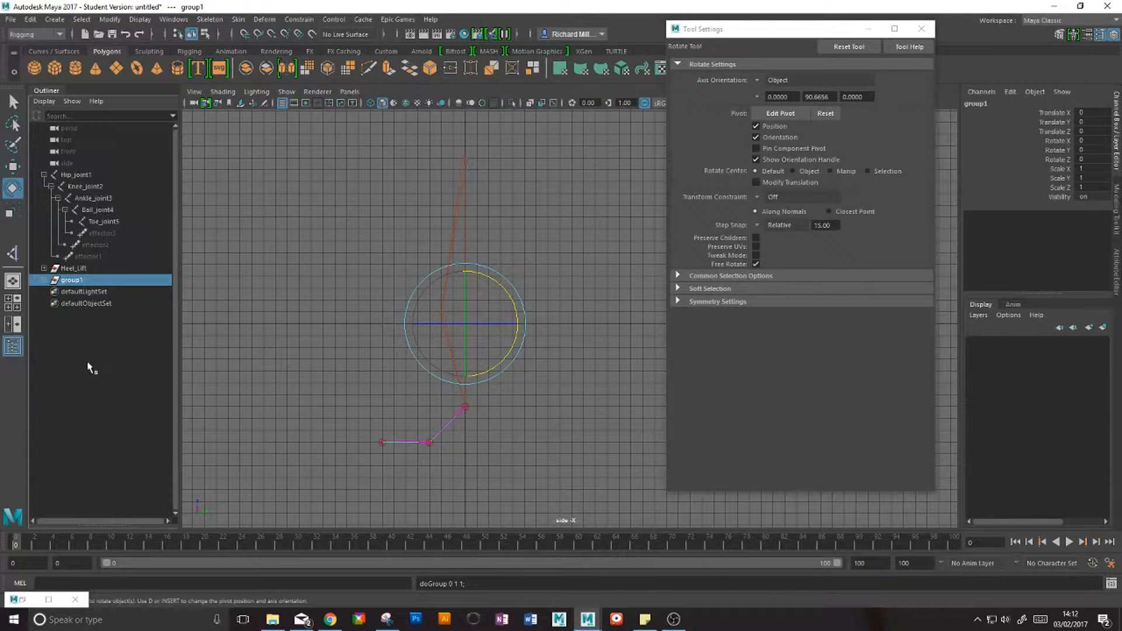
Step: Snap the pivot of the ball and toe handles' group to the ball joint, undoing the accidental pivot rotation
{"action": "key", "text": "d"}
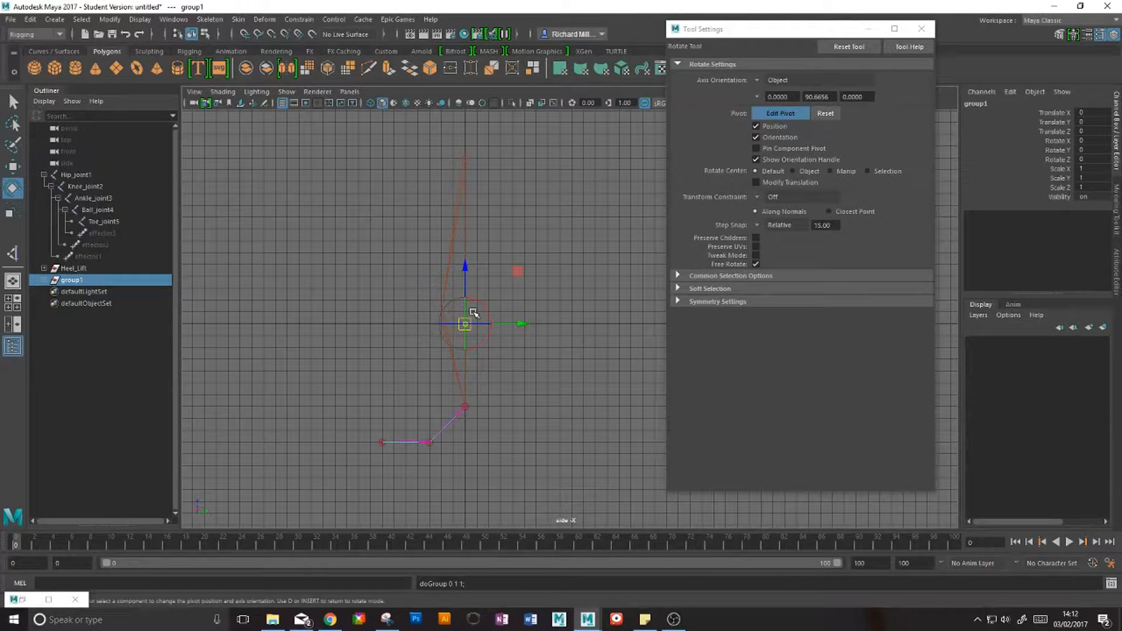
{"action": "left_click_drag", "start_coordinate": [486, 316], "coordinate": [461, 375]}
{"action": "key", "text": "ctrl+z"}
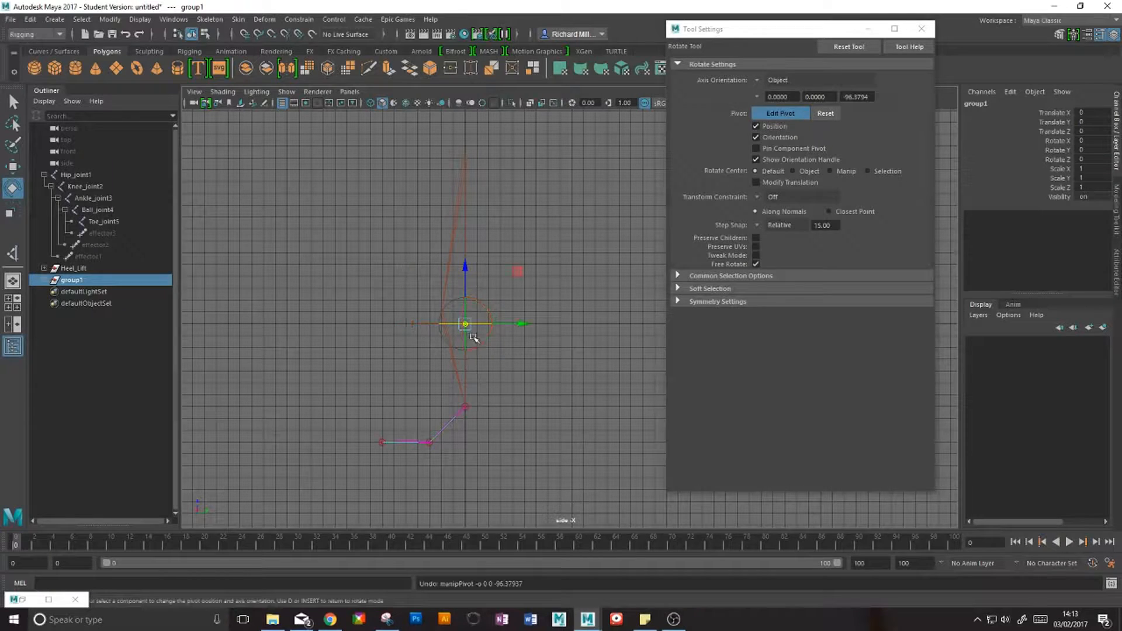
{"action": "left_click_drag", "start_coordinate": [514, 271], "coordinate": [488, 362]}
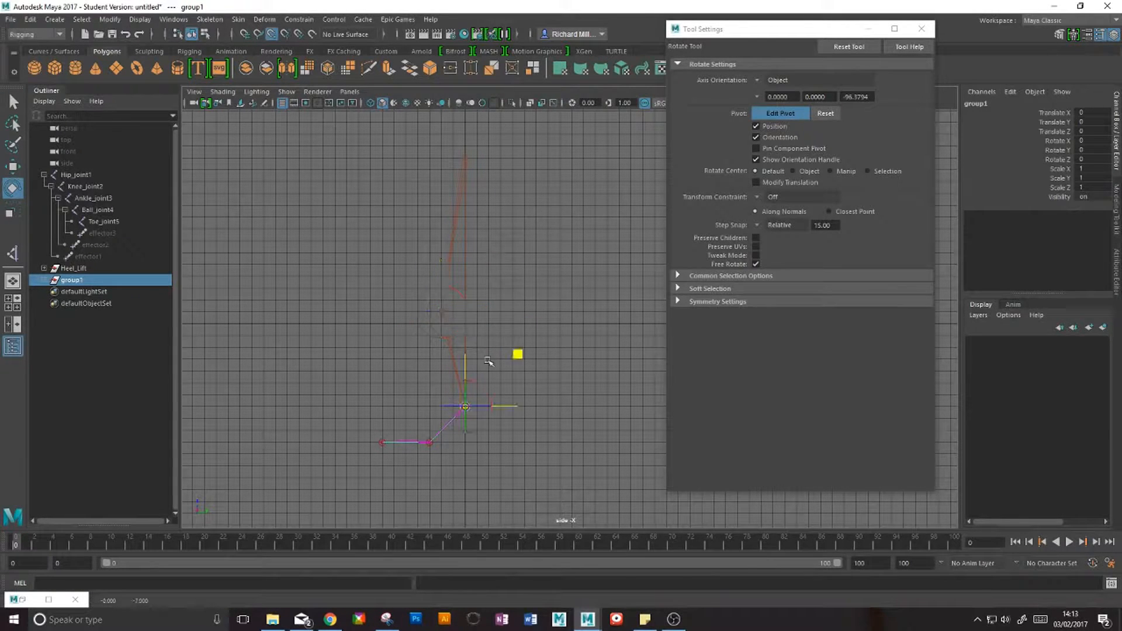
{"action": "left_click_drag", "start_coordinate": [453, 414], "coordinate": [438, 427]}
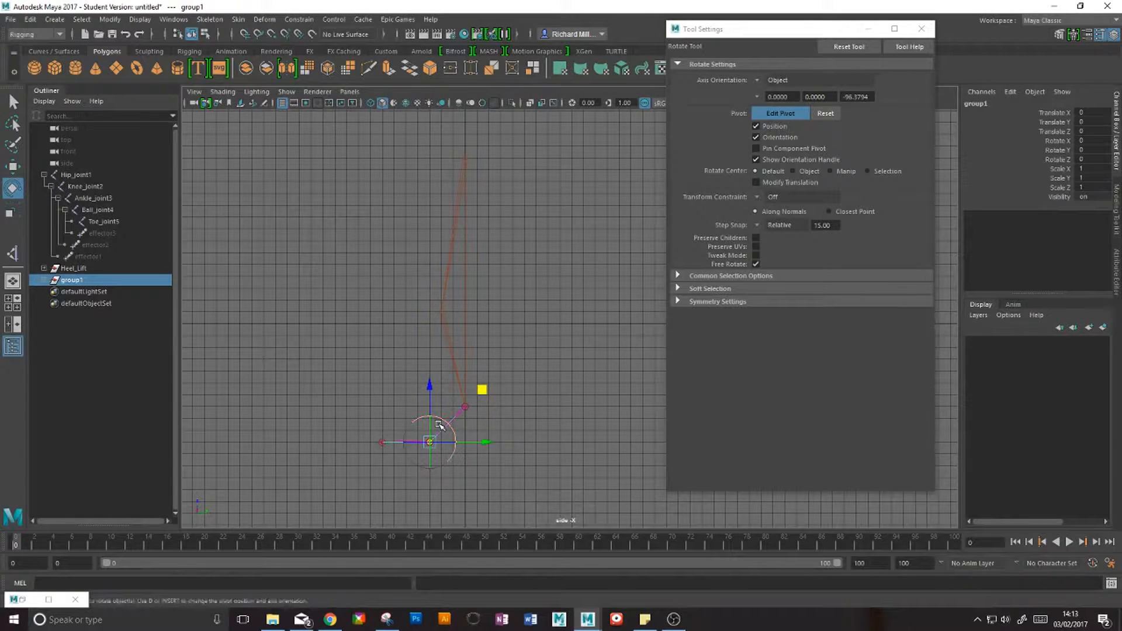
{"action": "key", "text": "d"}
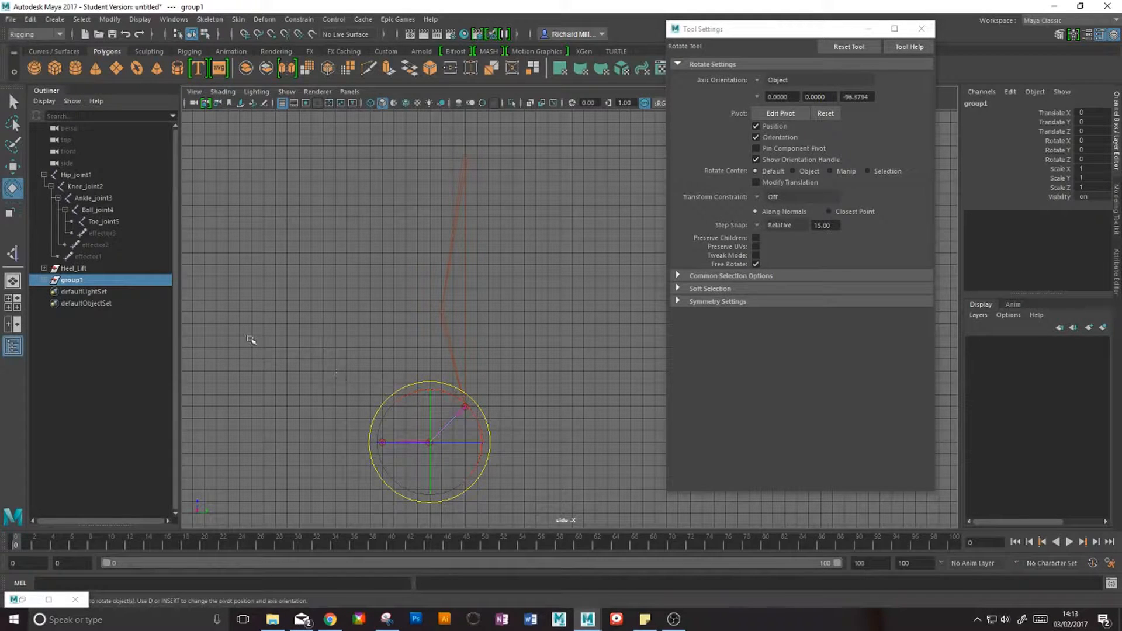
Step: Test the toe's motion by rotating the ball and toe handles' group 15 degrees about X, and undo the rotation
{"action": "left_click_drag", "start_coordinate": [448, 390], "coordinate": [430, 406]}
{"action": "key", "text": "ctrl+z"}
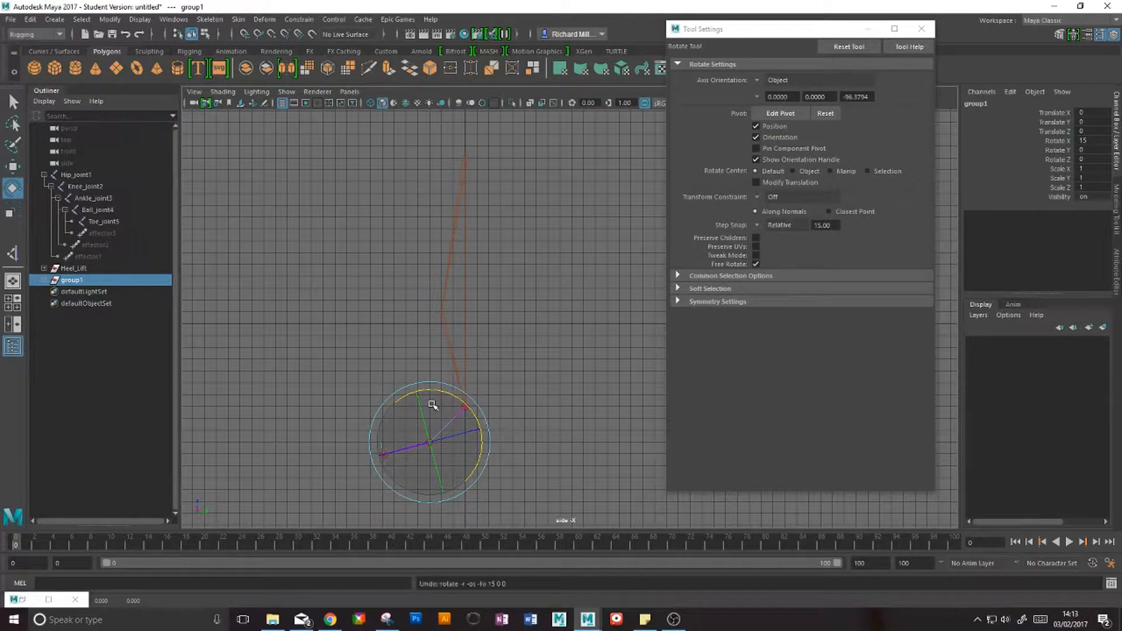
Step: Rename the ball and toe handles' group as Toe_Tap
{"action": "double_click", "coordinate": [72, 282]}
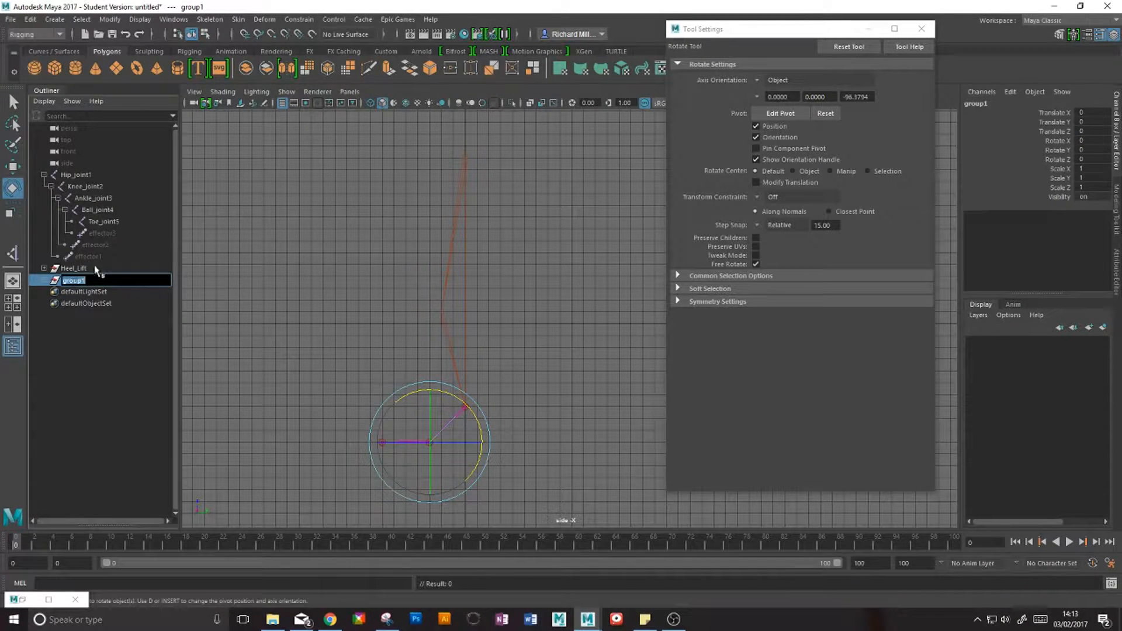
{"action": "type", "text": "Toe_Tap"}
{"action": "key", "text": "Return"}
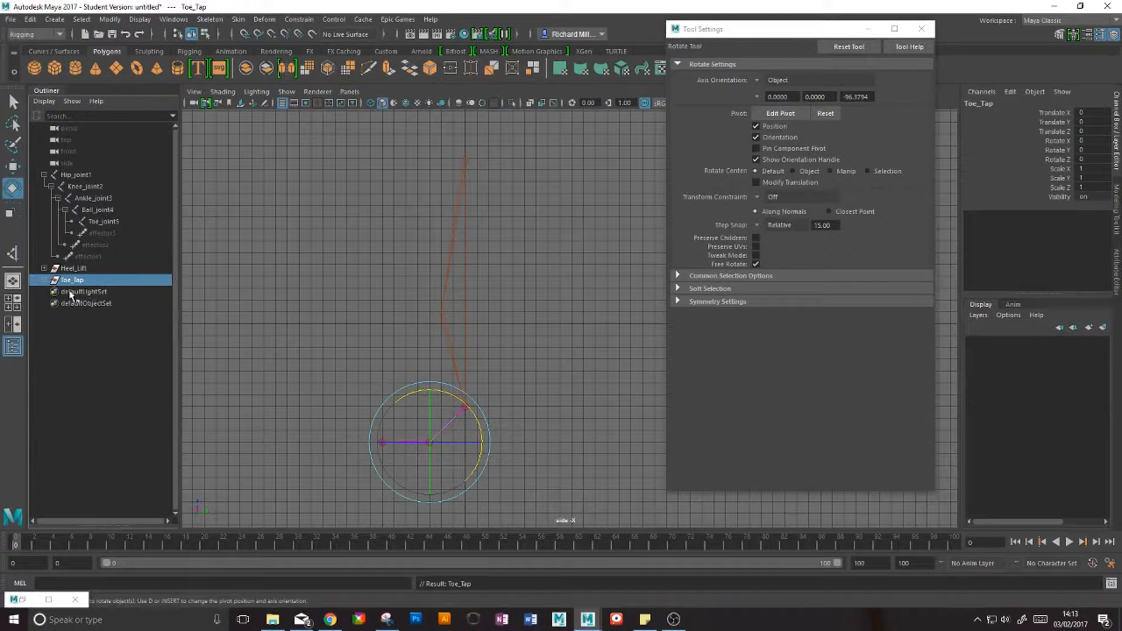
Step: Test rotating the Heel_Lift and Toe_Tap groups about the ball joint, and undo the rotation
{"action": "left_click", "coordinate": [73, 268]}
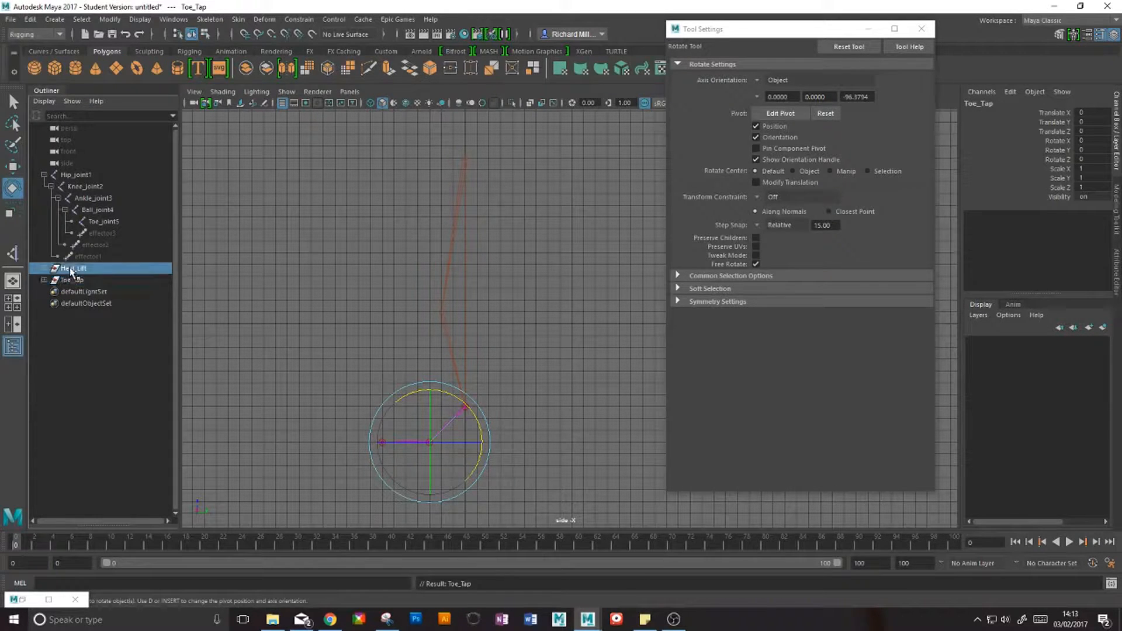
{"action": "left_click_drag", "start_coordinate": [447, 391], "coordinate": [465, 407]}
{"action": "left_click", "coordinate": [82, 280]}
{"action": "key", "text": "ctrl+z"}
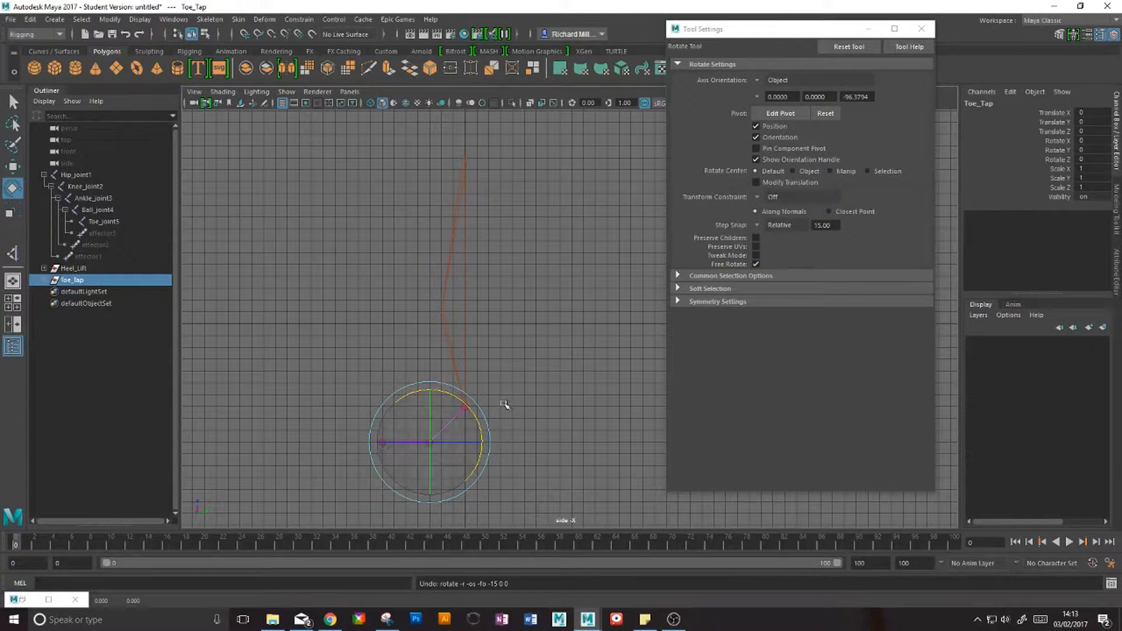
Step: Group Heel_Lift and Toe_Tap together and snap the new group's pivot to the toe joint
{"action": "left_click", "coordinate": [85, 269], "text": "ctrl"}
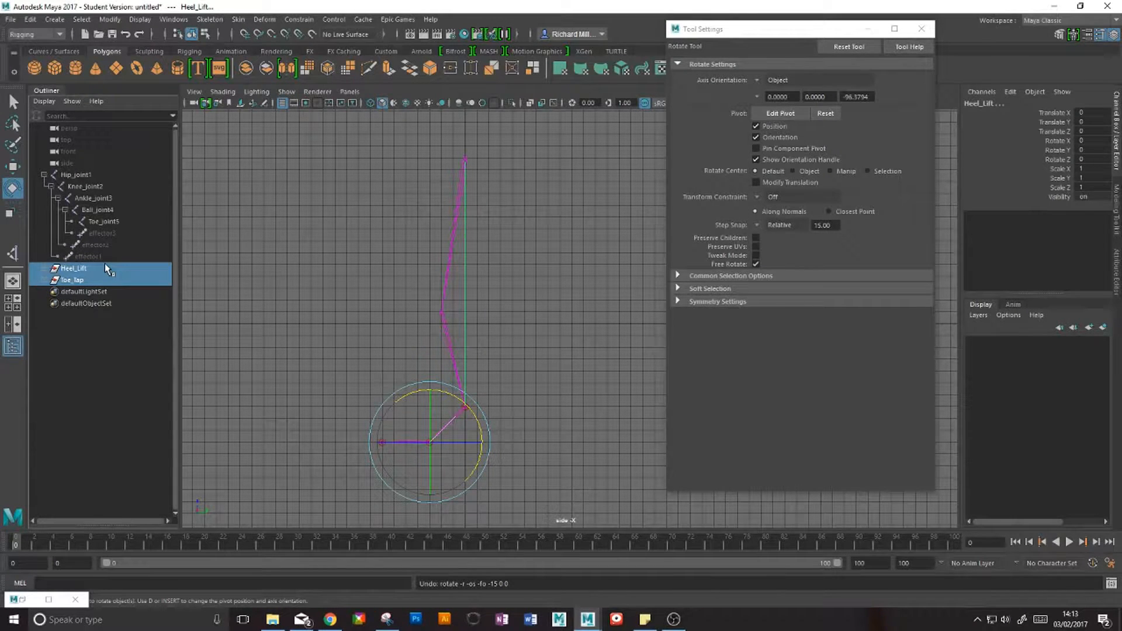
{"action": "key", "text": "ctrl+g"}
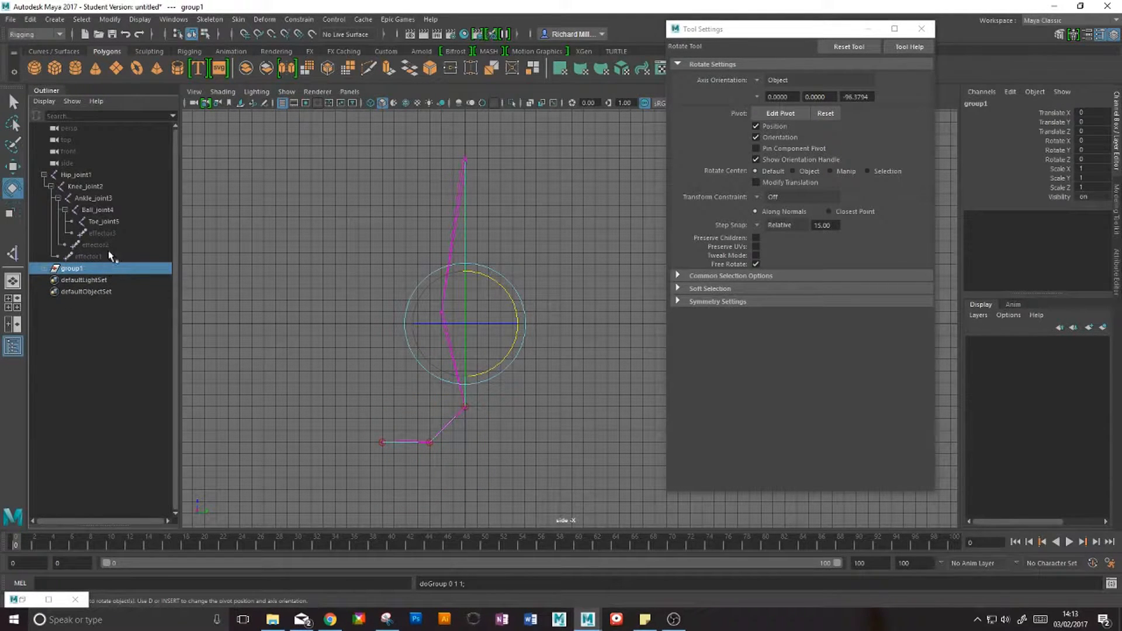
{"action": "key", "text": "d"}
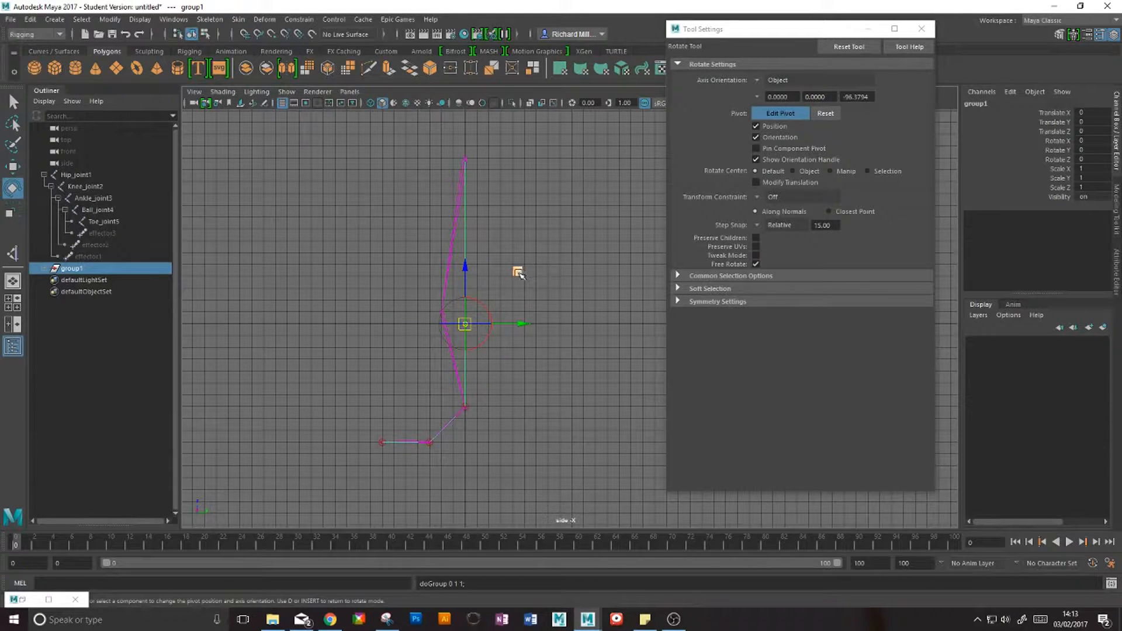
{"action": "key", "text": "v"}
{"action": "left_click_drag", "start_coordinate": [518, 272], "coordinate": [377, 423]}
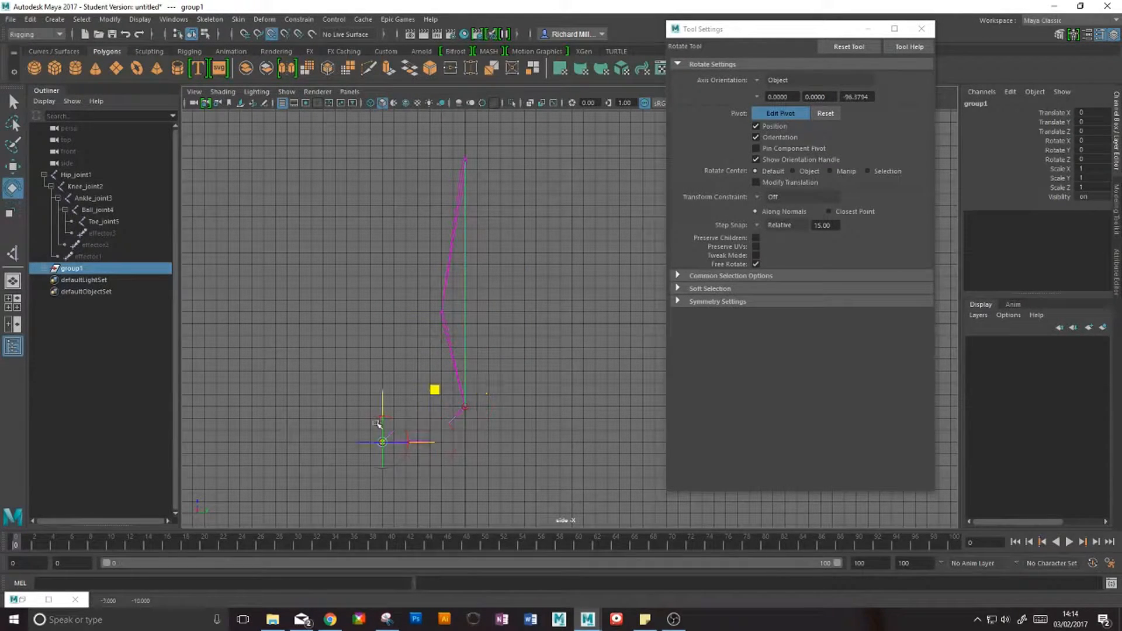
{"action": "key", "text": "d"}
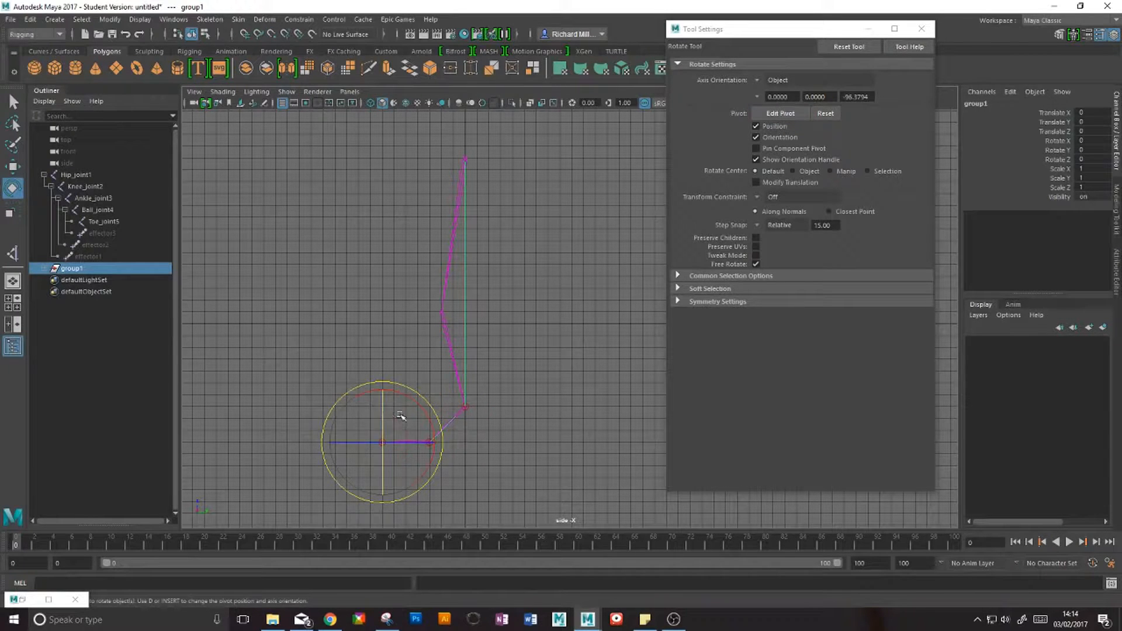
Step: Test rotating the new group 30 degrees about X at the toe joint, undo it, and rename the group as TipToe
{"action": "left_click_drag", "start_coordinate": [425, 412], "coordinate": [397, 411]}
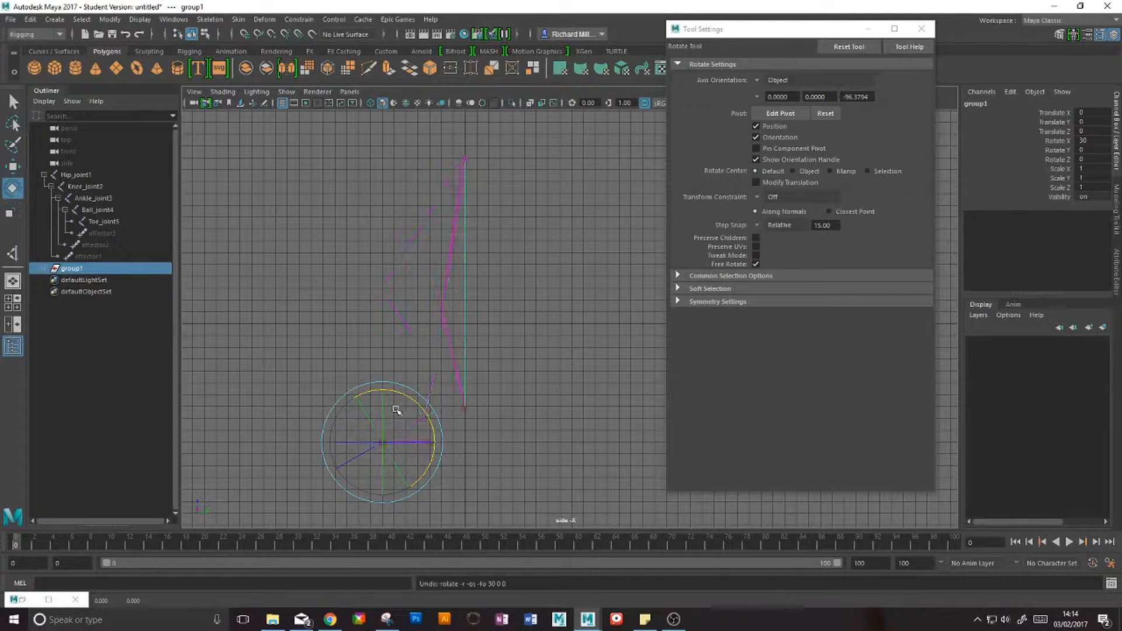
{"action": "left_click", "coordinate": [78, 272]}
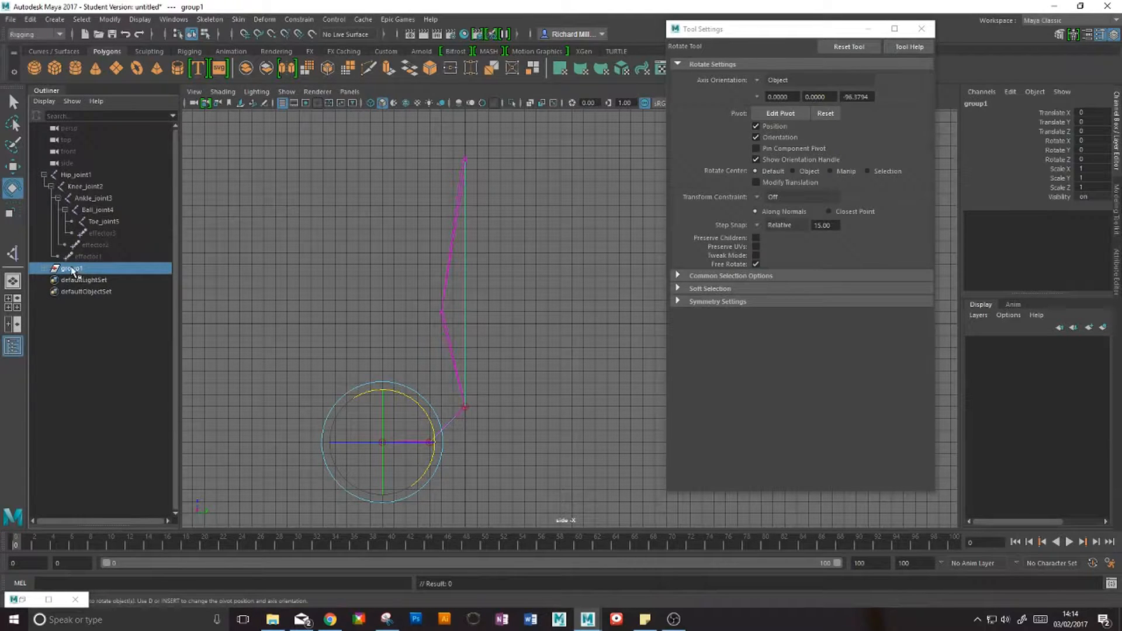
{"action": "double_click", "coordinate": [71, 269]}
{"action": "type", "text": "L"}
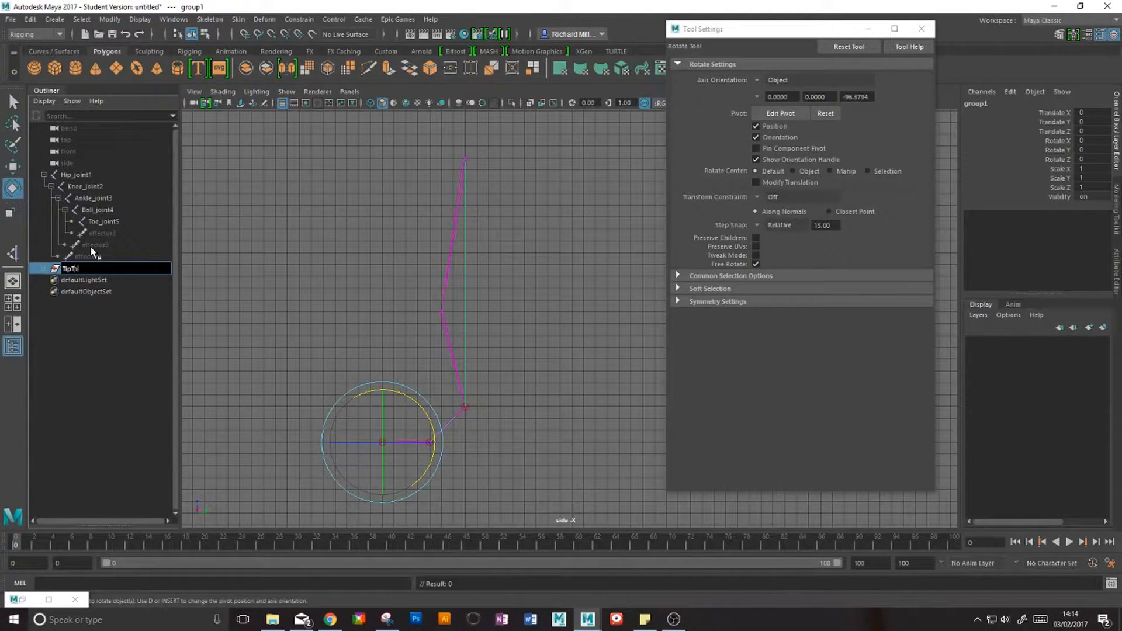
{"action": "key", "text": "Return"}
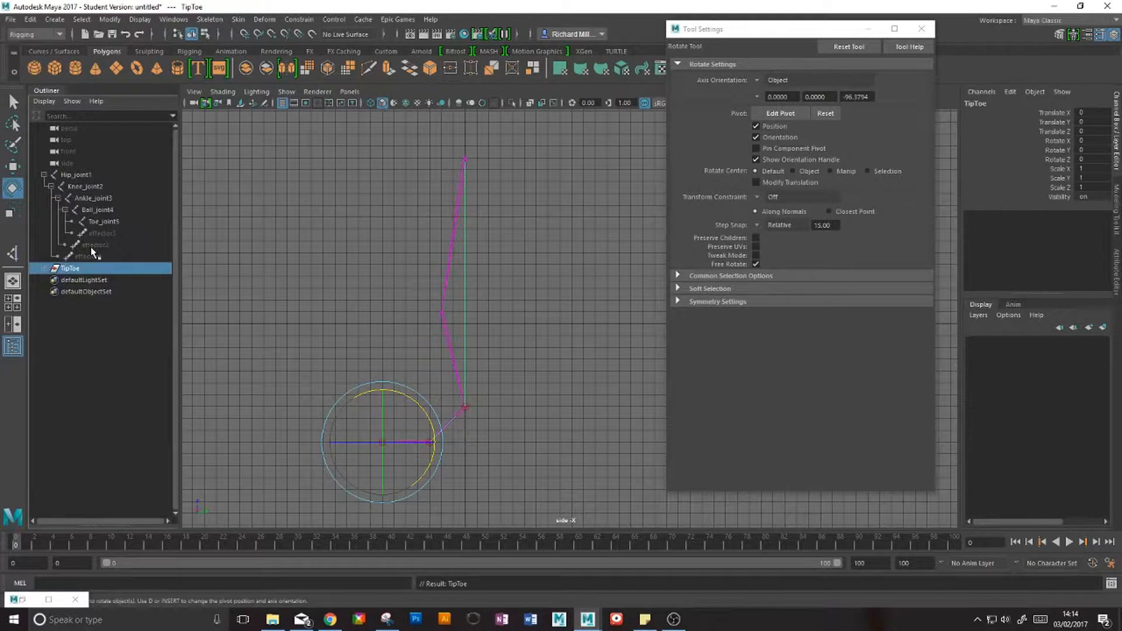
Step: Group TipToe and snap the new group's pivot to the heel point directly below the ankle, level with the ball joint
{"action": "key", "text": "ctrl+g"}
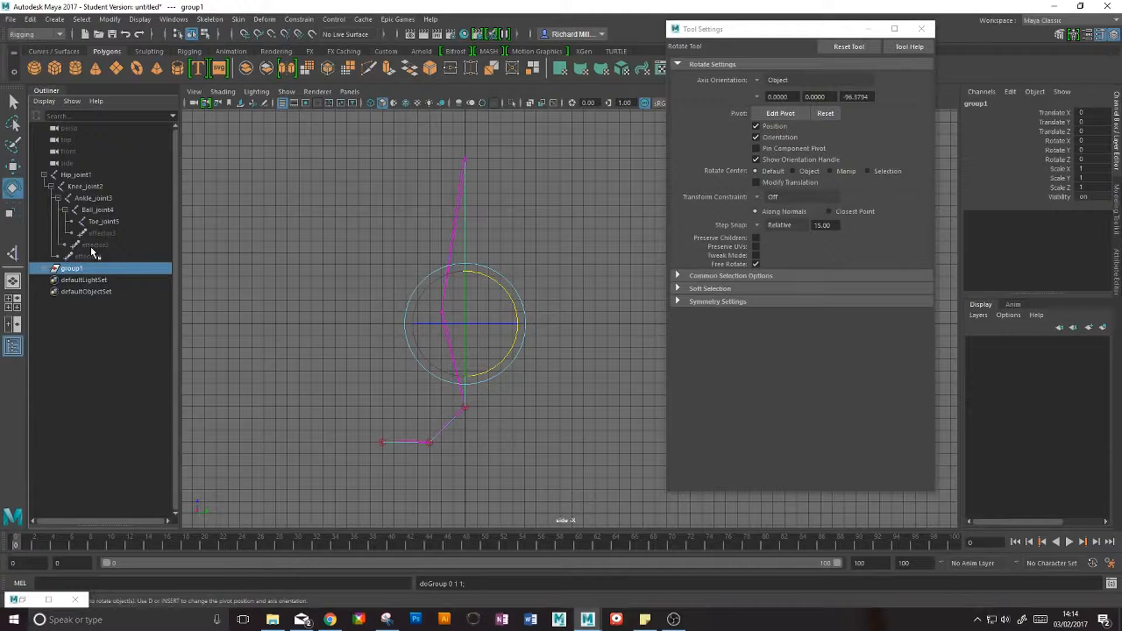
{"action": "key", "text": "d"}
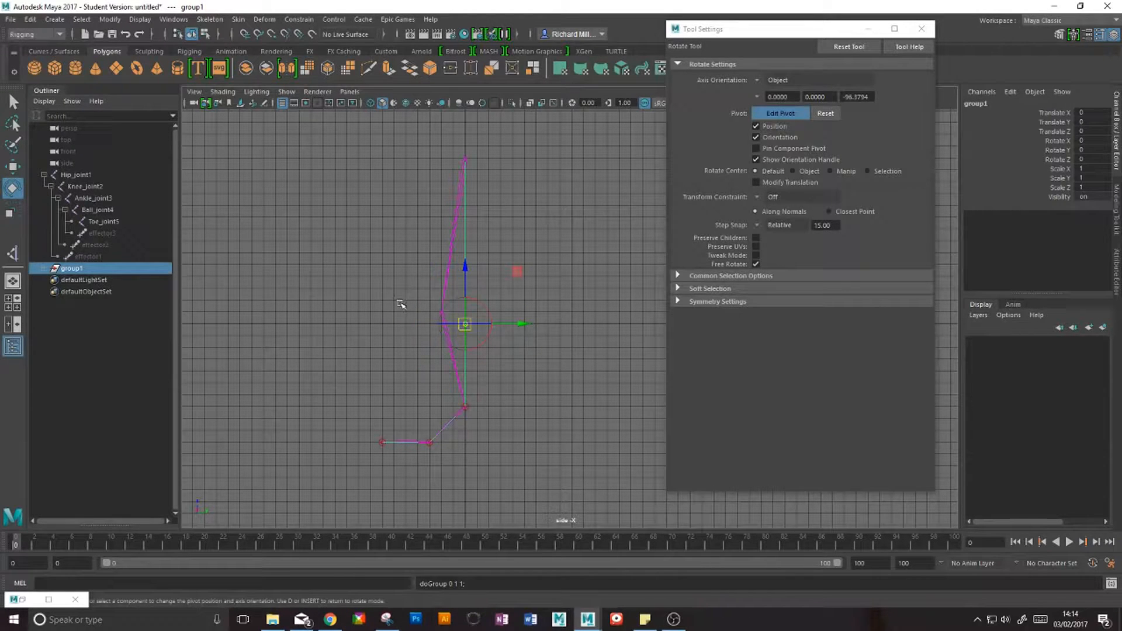
{"action": "key", "text": "x"}
{"action": "left_click_drag", "start_coordinate": [518, 272], "coordinate": [464, 443]}
{"action": "key", "text": "d"}
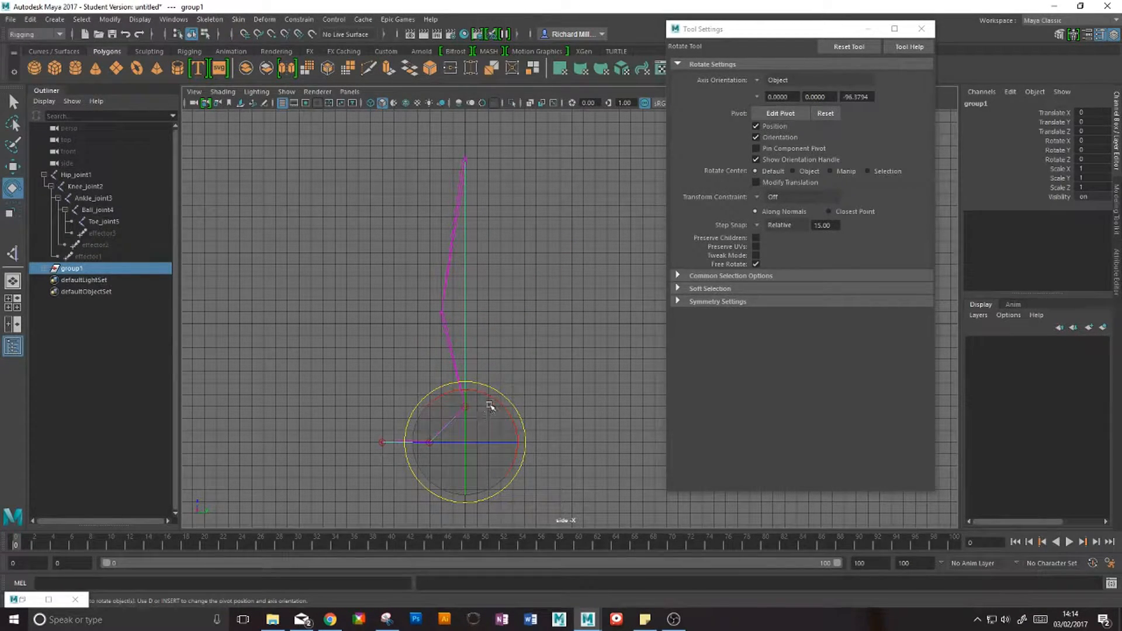
Step: Test the heel pivot by rotating the new group -15 degrees about X in the side and perspective views, and undo the rotations
{"action": "left_click_drag", "start_coordinate": [496, 397], "coordinate": [493, 416]}
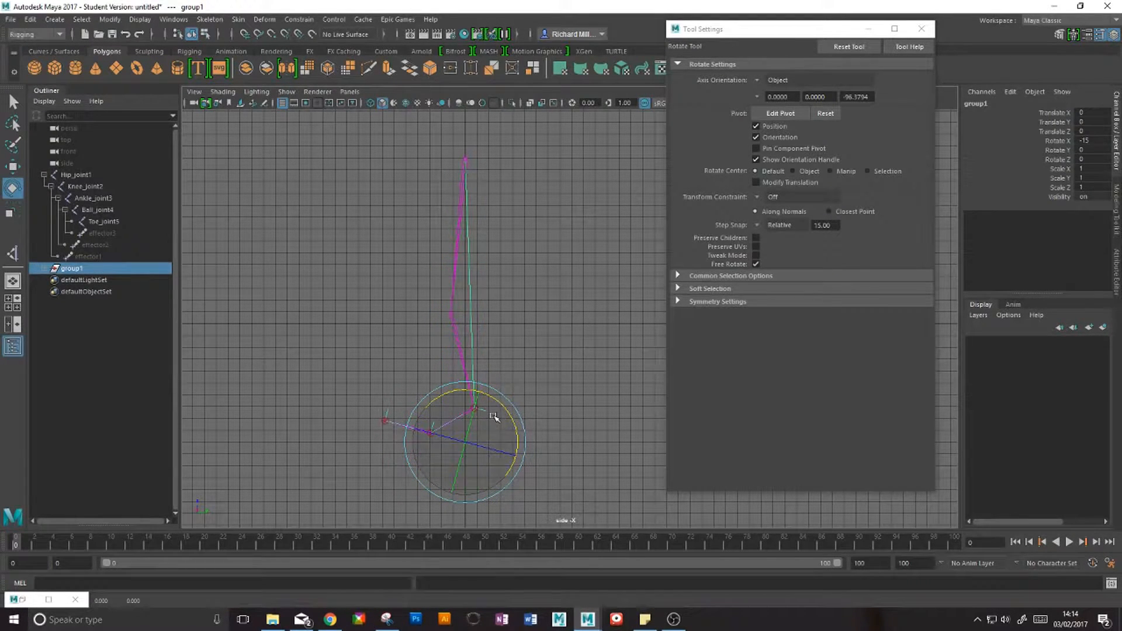
{"action": "key", "text": "ctrl+z"}
{"action": "key", "text": "space"}
{"action": "key", "text": "space"}
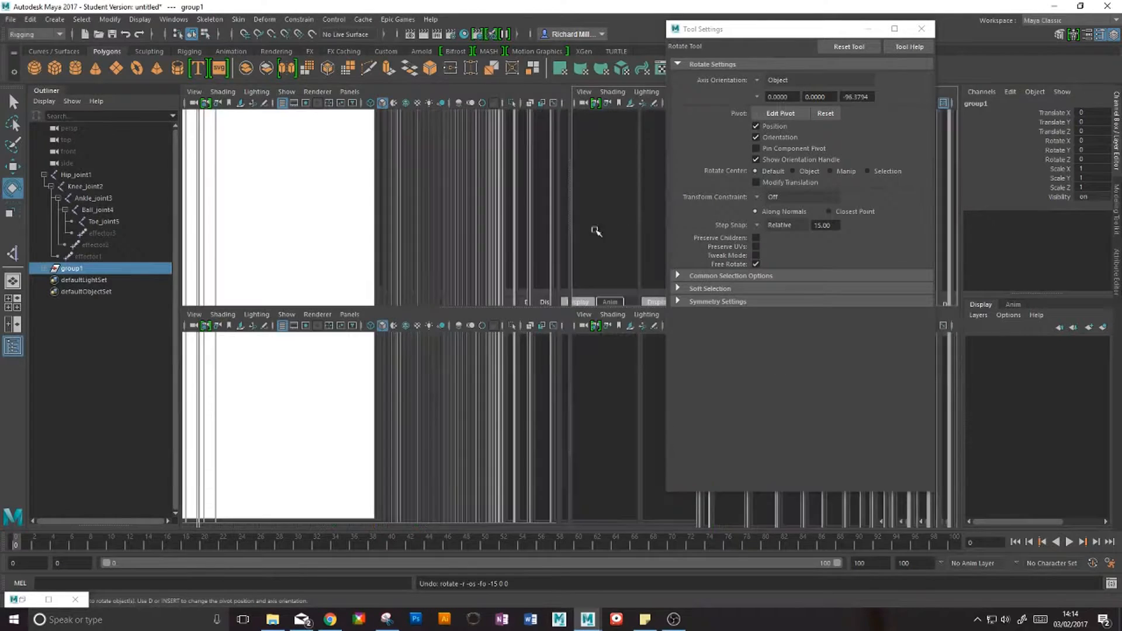
{"action": "left_click_drag", "start_coordinate": [551, 320], "coordinate": [428, 339], "text": "alt"}
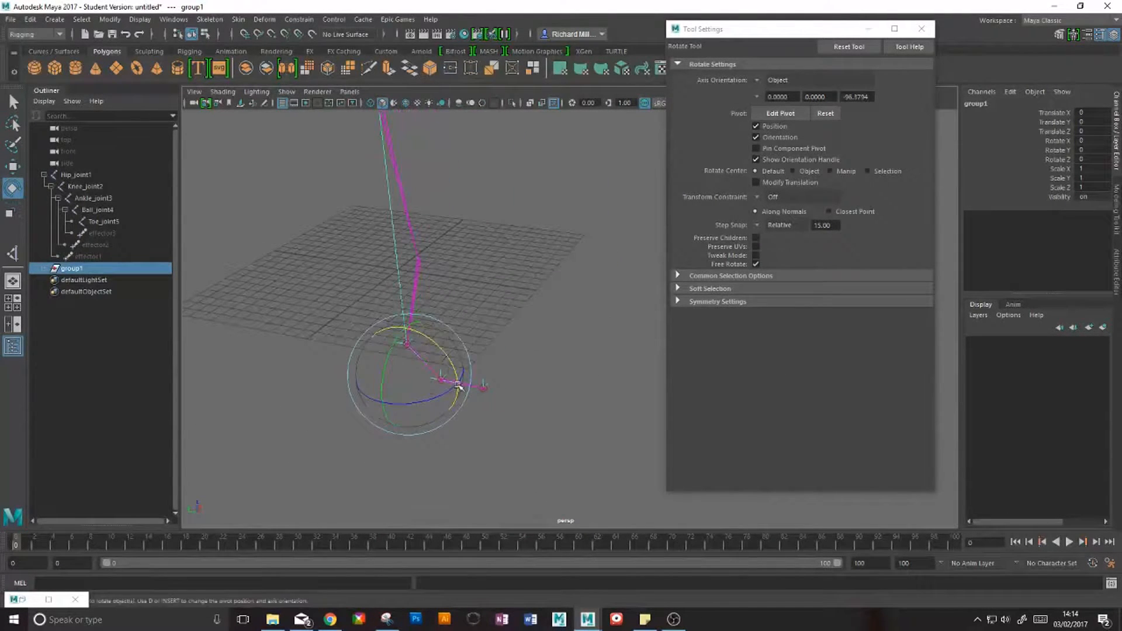
{"action": "left_click_drag", "start_coordinate": [445, 392], "coordinate": [428, 358]}
{"action": "key", "text": "ctrl+z"}
{"action": "key", "text": "ctrl+z"}
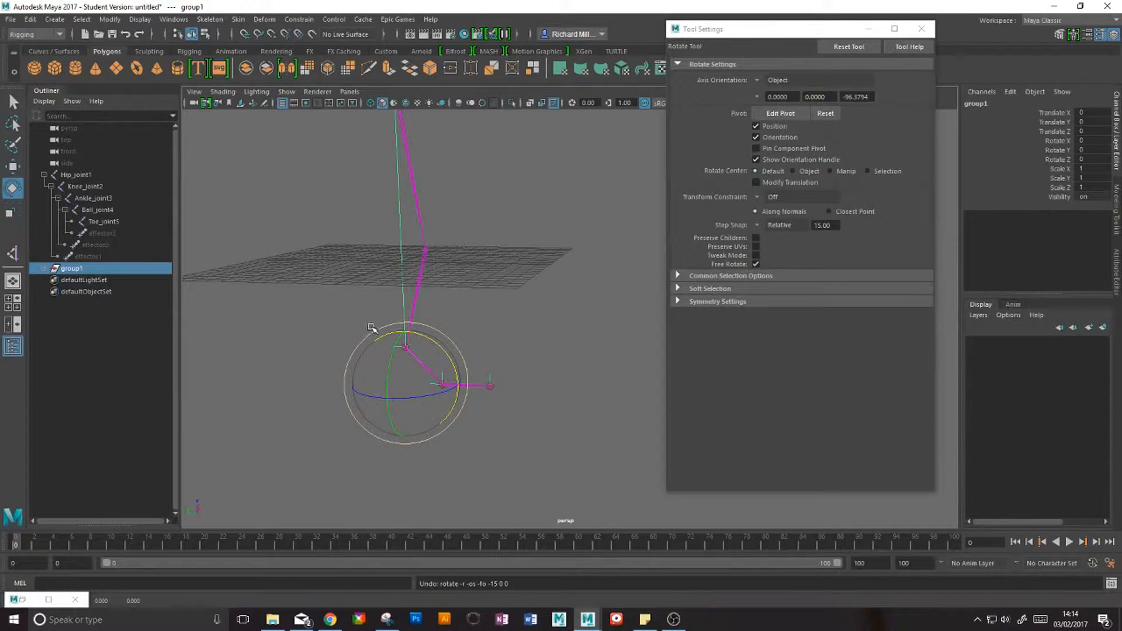
{"action": "left_click_drag", "start_coordinate": [439, 365], "coordinate": [465, 333], "text": "alt"}
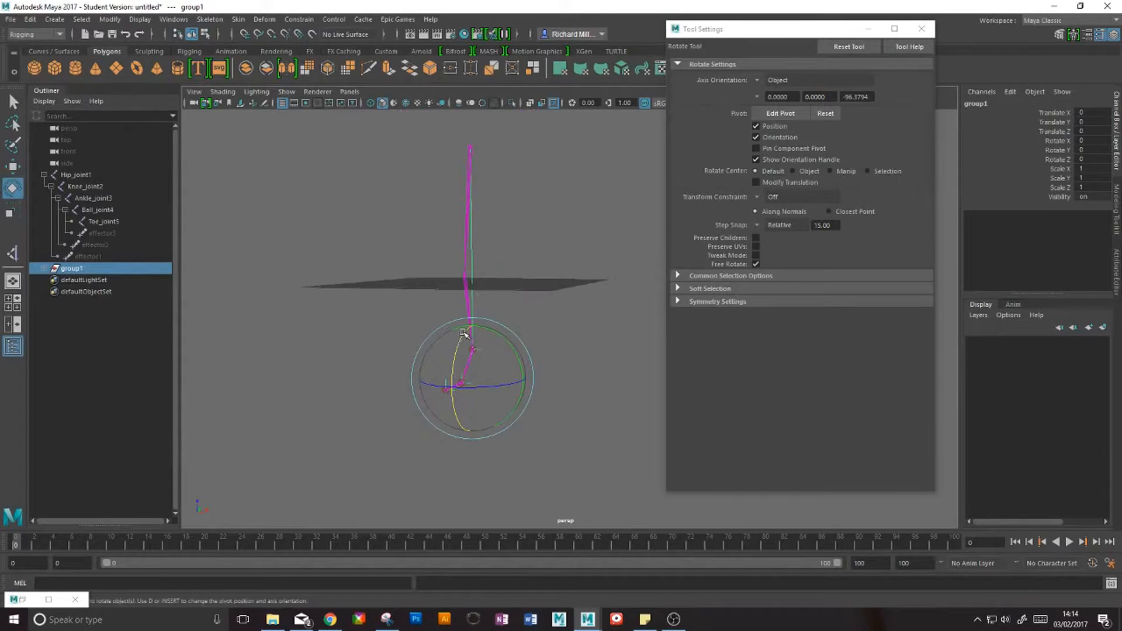
Step: Close the tool settings and snap the top group's pivot up to the ankle joint in the side view
{"action": "key", "text": "space"}
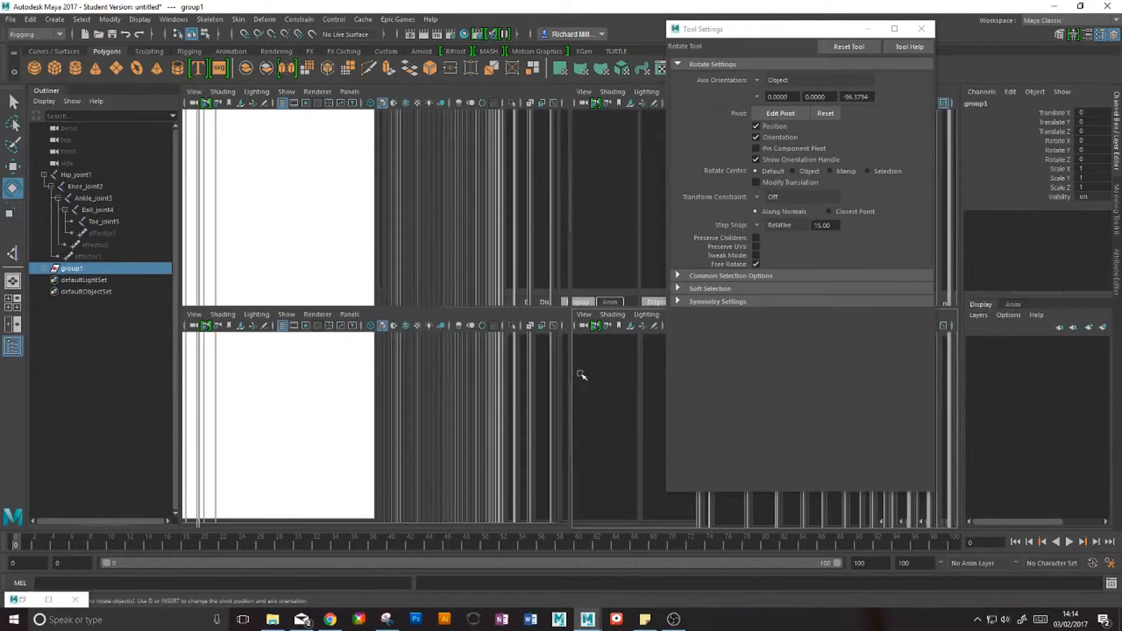
{"action": "key", "text": "space"}
{"action": "left_click", "coordinate": [921, 28]}
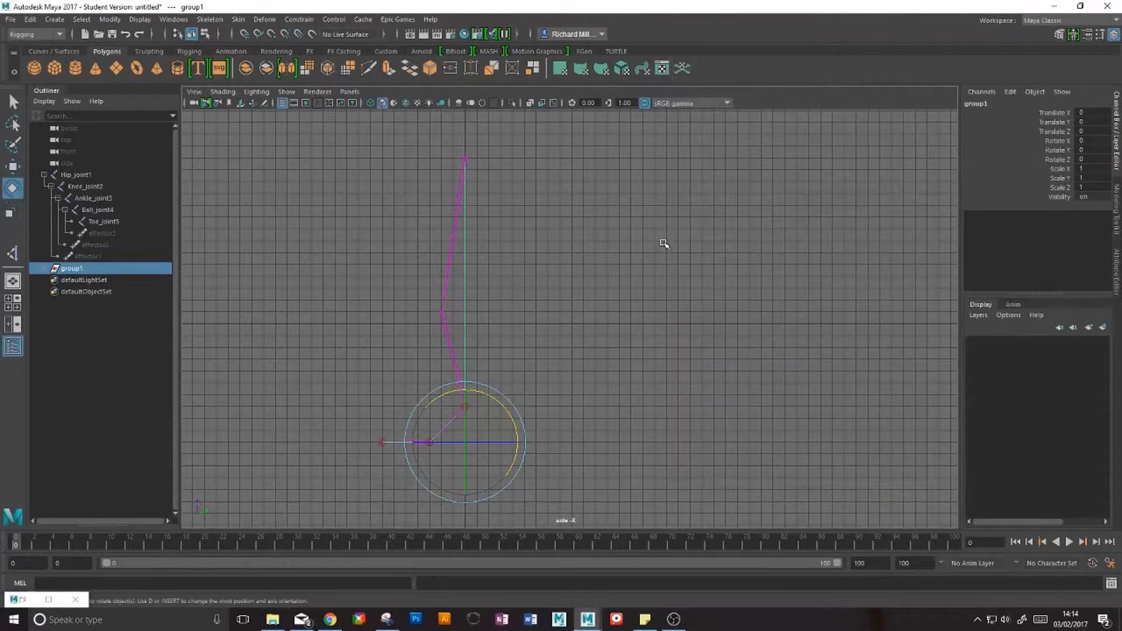
{"action": "middle_click_drag", "start_coordinate": [621, 326], "coordinate": [708, 212], "text": "alt"}
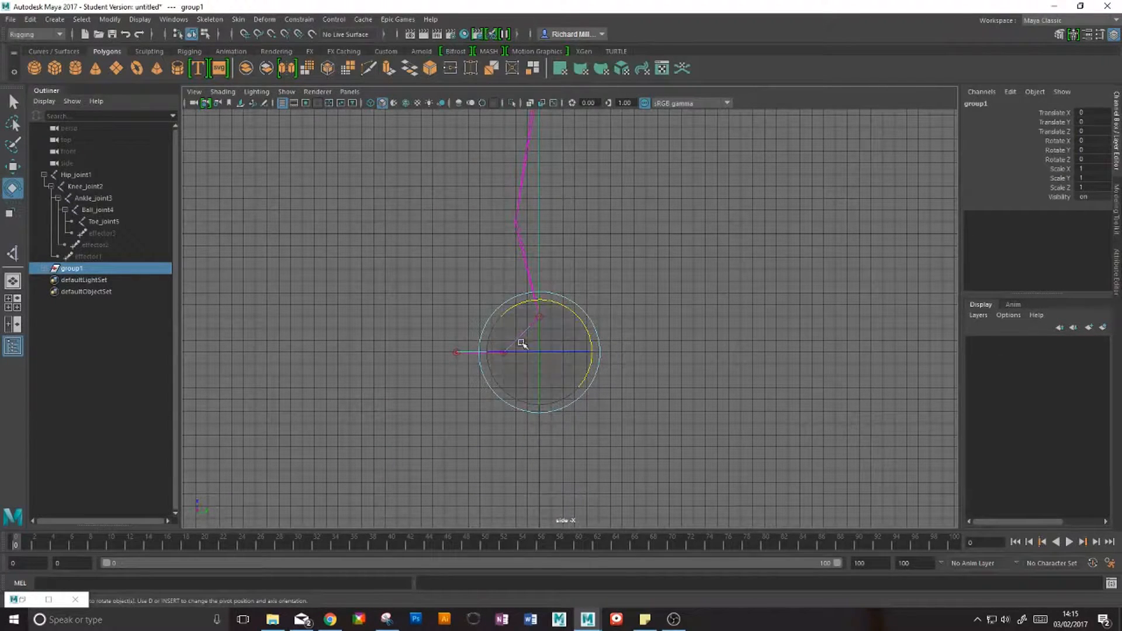
{"action": "key", "text": "d"}
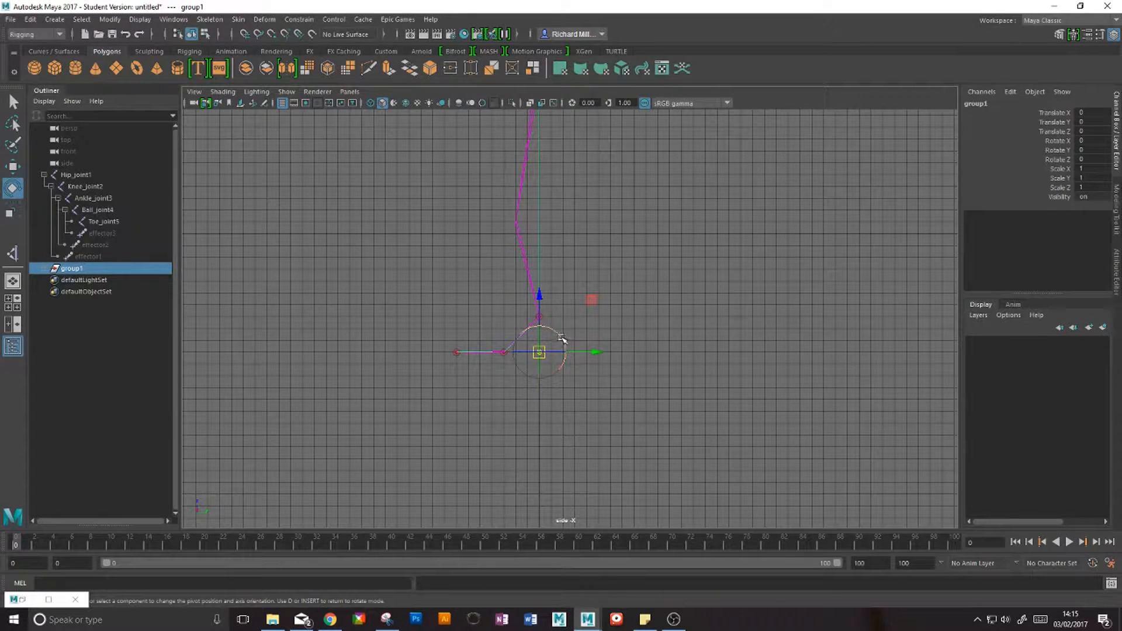
{"action": "left_click", "coordinate": [588, 299]}
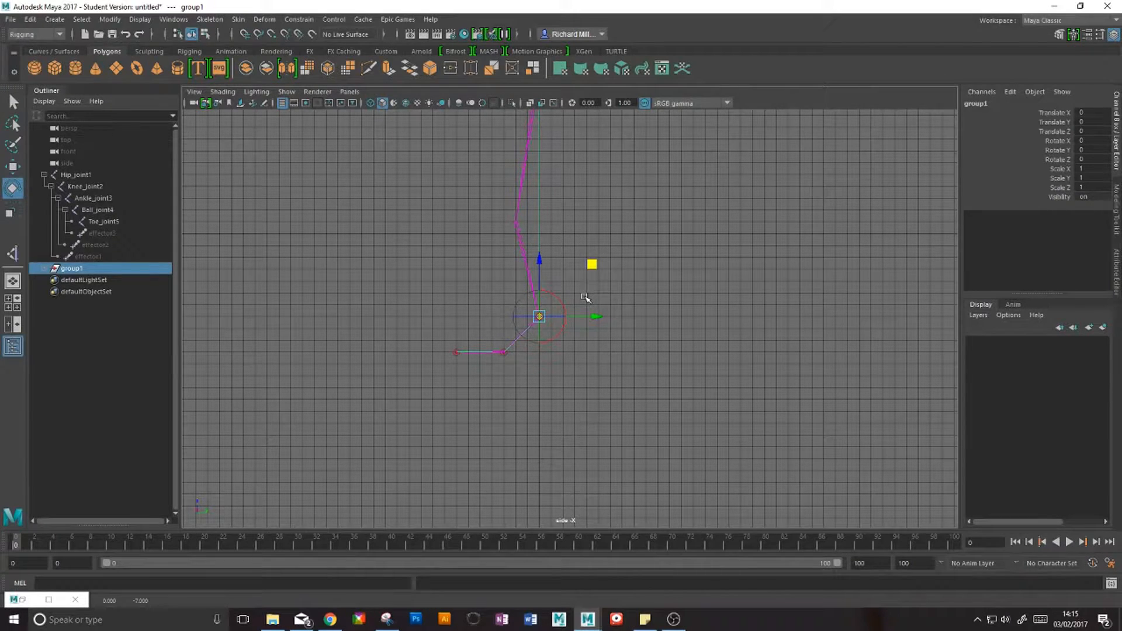
{"action": "key", "text": "e"}
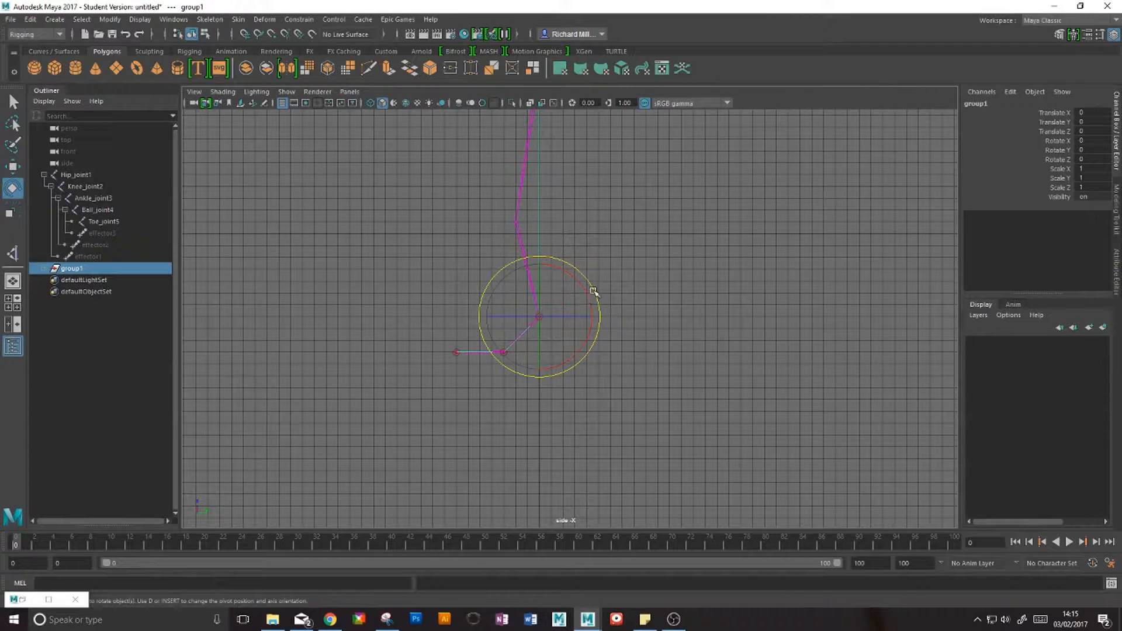
Step: Rename the top group as Ankle_Grp
{"action": "double_click", "coordinate": [82, 270]}
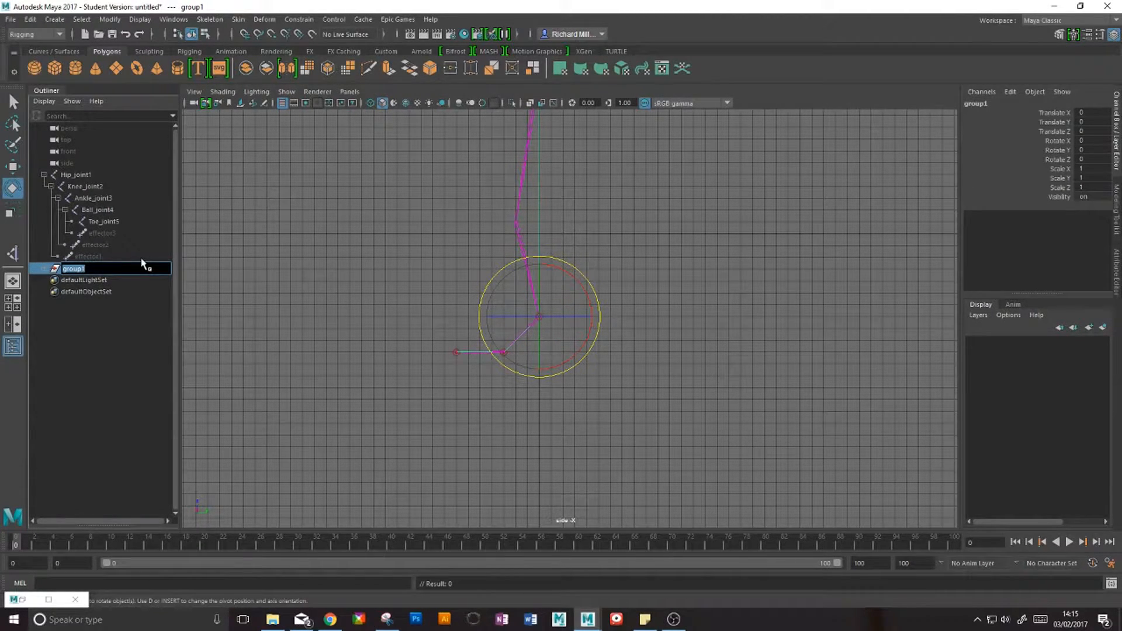
{"action": "type", "text": "Ankle_Grp"}
{"action": "key", "text": "Return"}
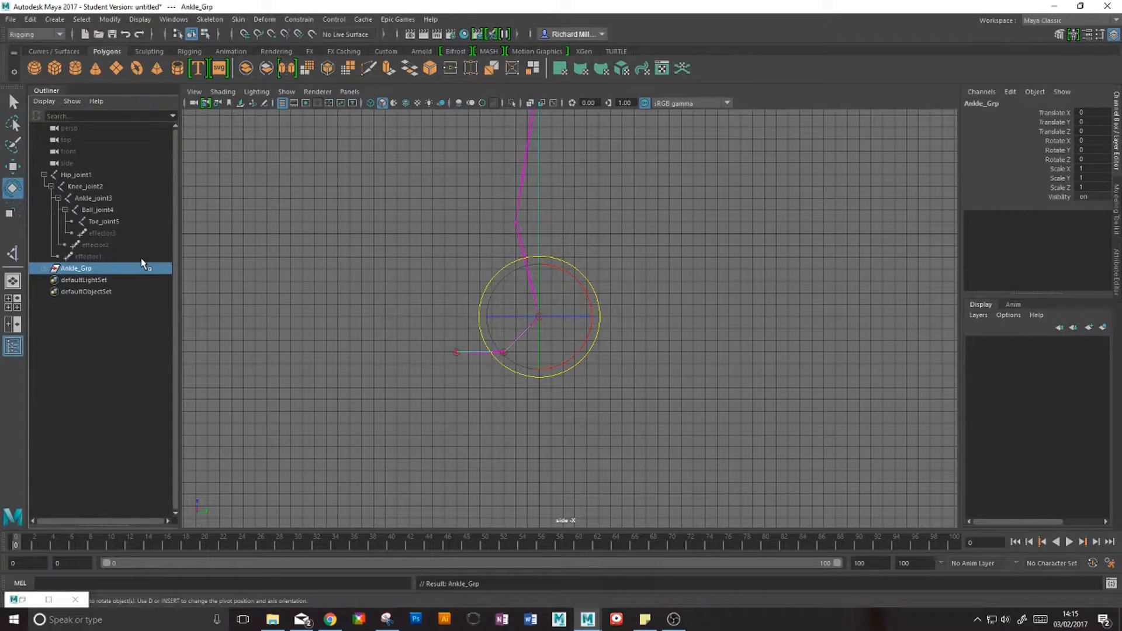
Step: Change the top group's name to AnklePivot
{"action": "double_click", "coordinate": [102, 269]}
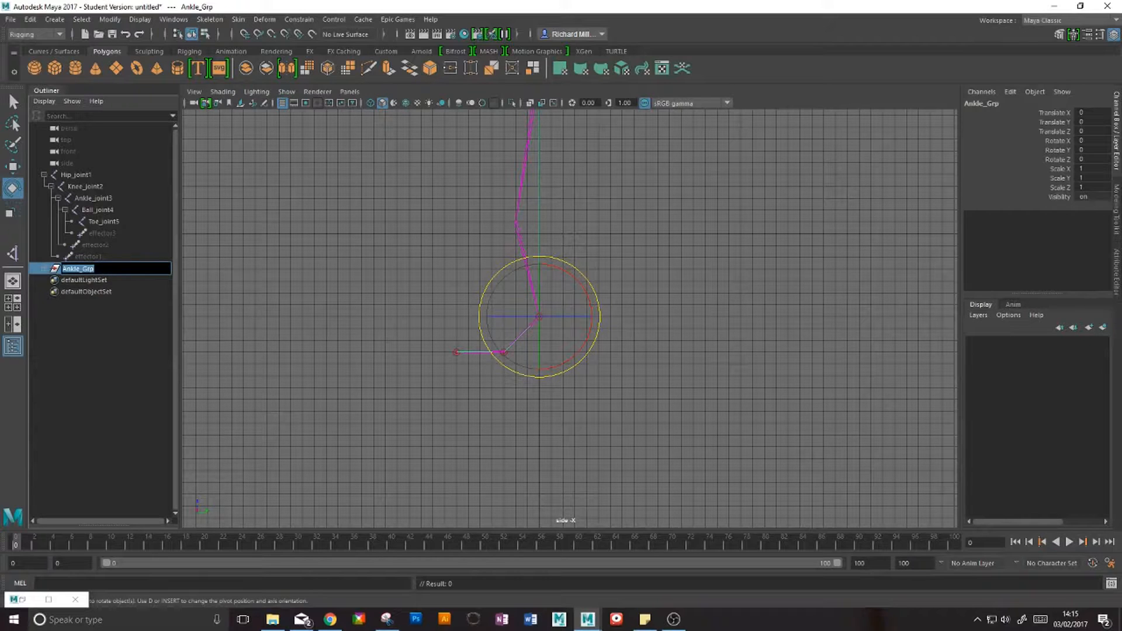
{"action": "key", "text": "BackSpace"}
{"action": "key", "text": "Return"}
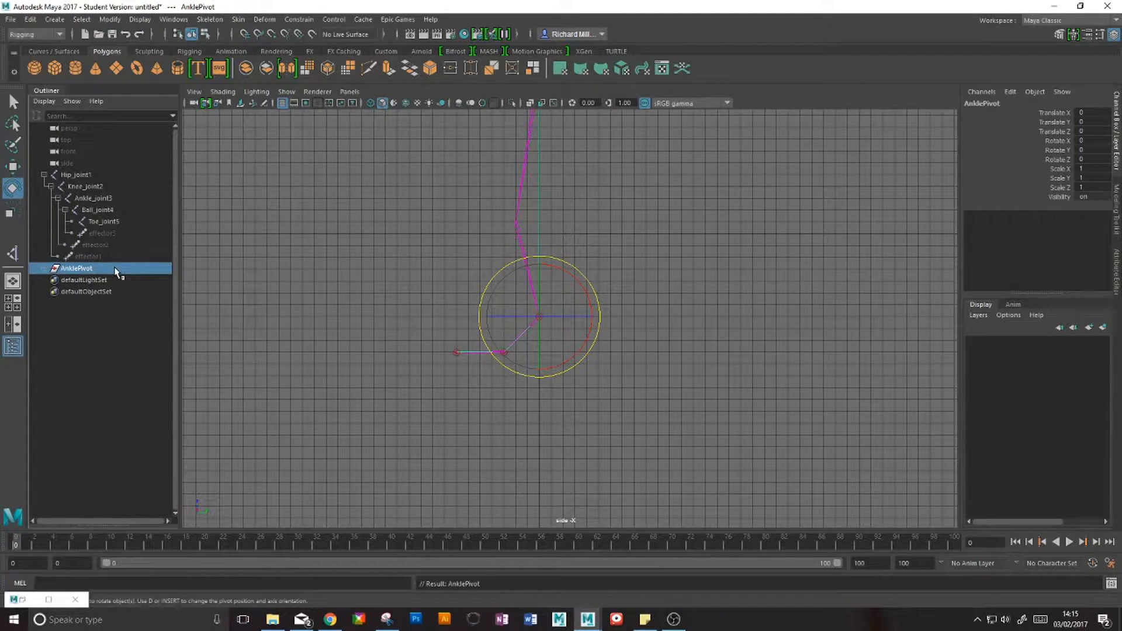
Step: Test moving the leg with the AnklePivot group in the side view, and undo the move
{"action": "key", "text": "w"}
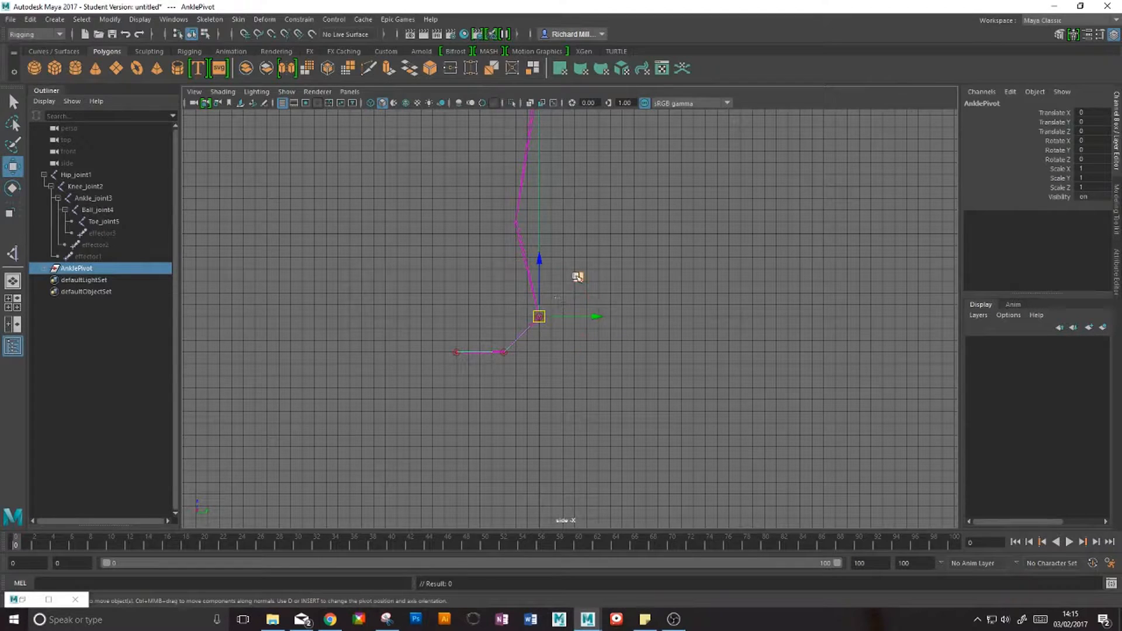
{"action": "middle_click_drag", "start_coordinate": [581, 277], "coordinate": [523, 292]}
{"action": "key", "text": "ctrl+z"}
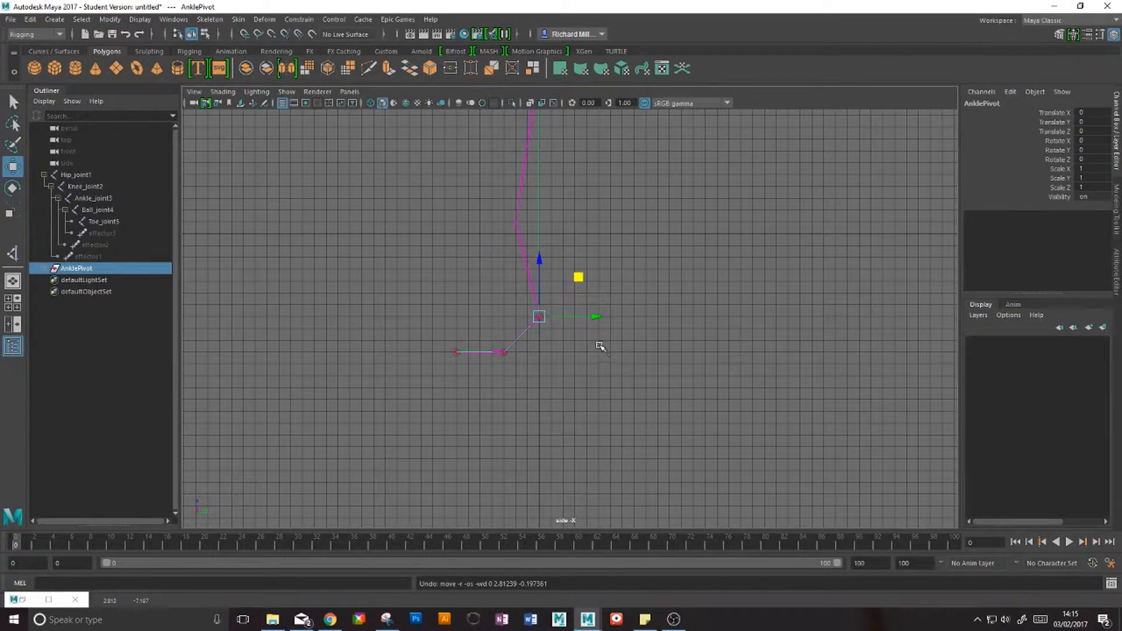
Step: Select the ankle IK handle in perspective, expand the AnklePivot hierarchy, and walk the selection up through its parent groups to AnklePivot
{"action": "key", "text": "space"}
{"action": "key", "text": "space"}
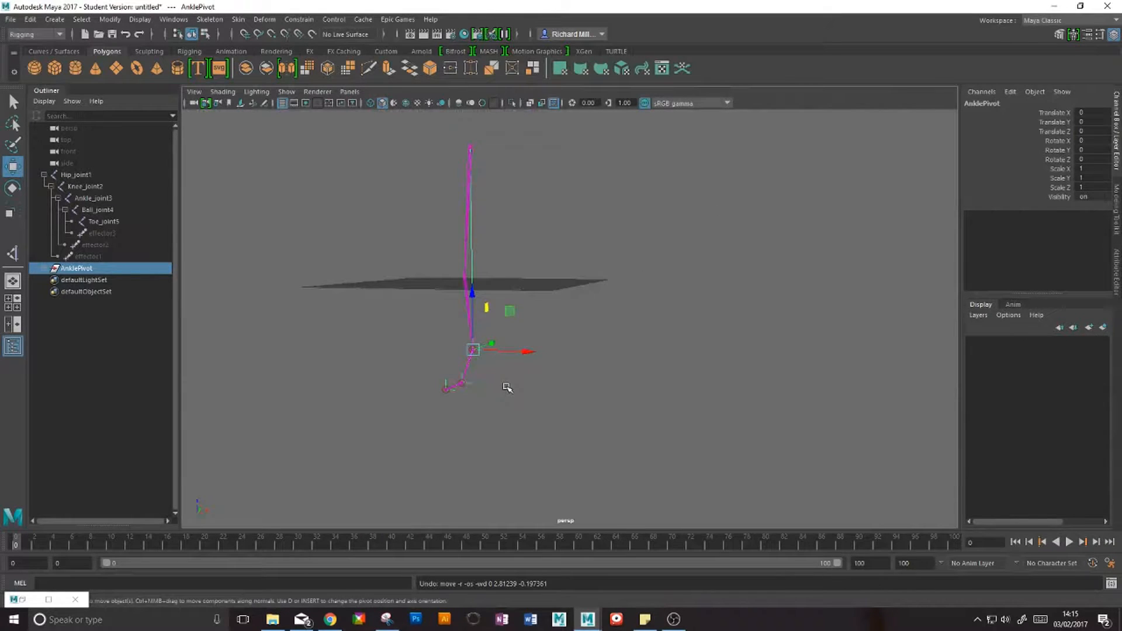
{"action": "left_click_drag", "start_coordinate": [479, 374], "coordinate": [557, 383], "text": "alt"}
{"action": "left_click", "coordinate": [514, 384]}
{"action": "left_click_drag", "start_coordinate": [497, 339], "coordinate": [524, 369]}
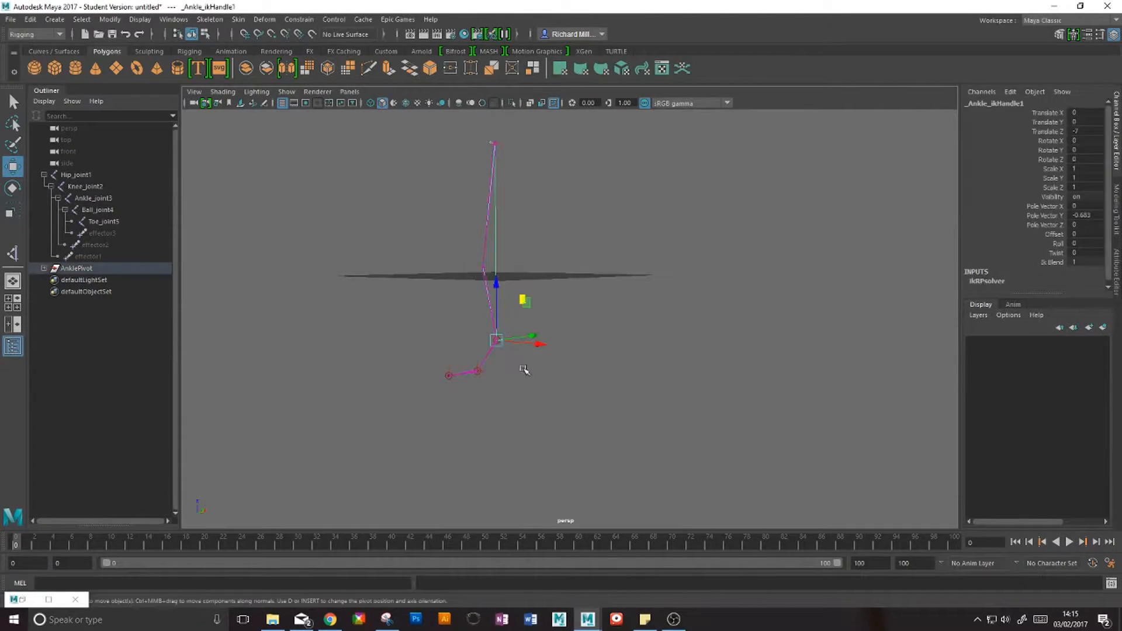
{"action": "left_click", "coordinate": [44, 269], "text": "shift"}
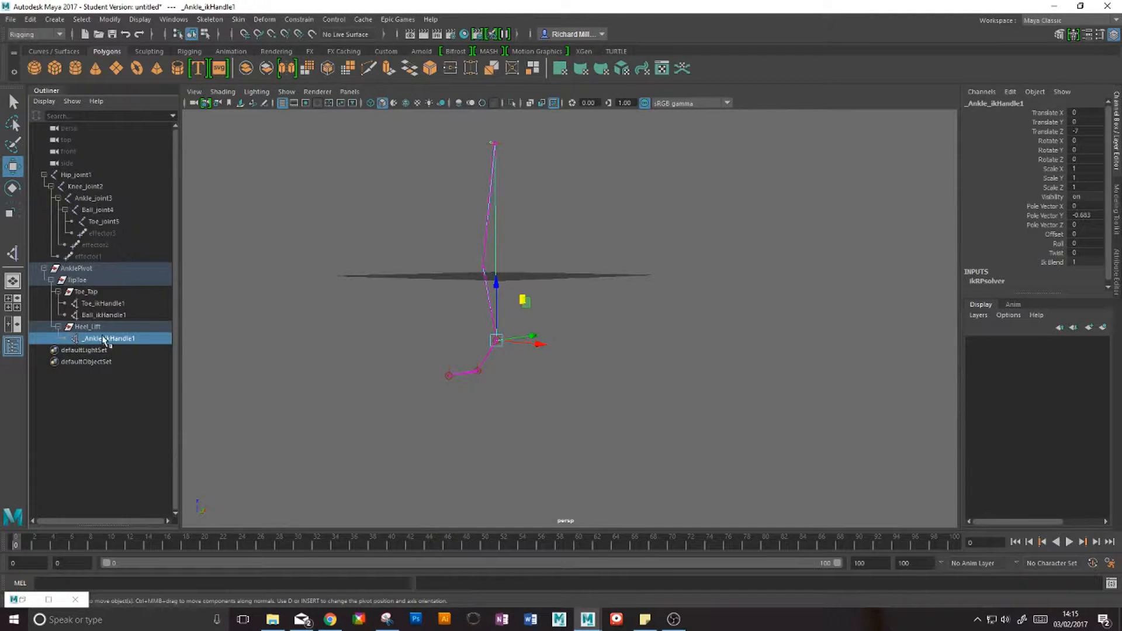
{"action": "key", "text": "Up"}
{"action": "key", "text": "Up"}
{"action": "key", "text": "Up"}
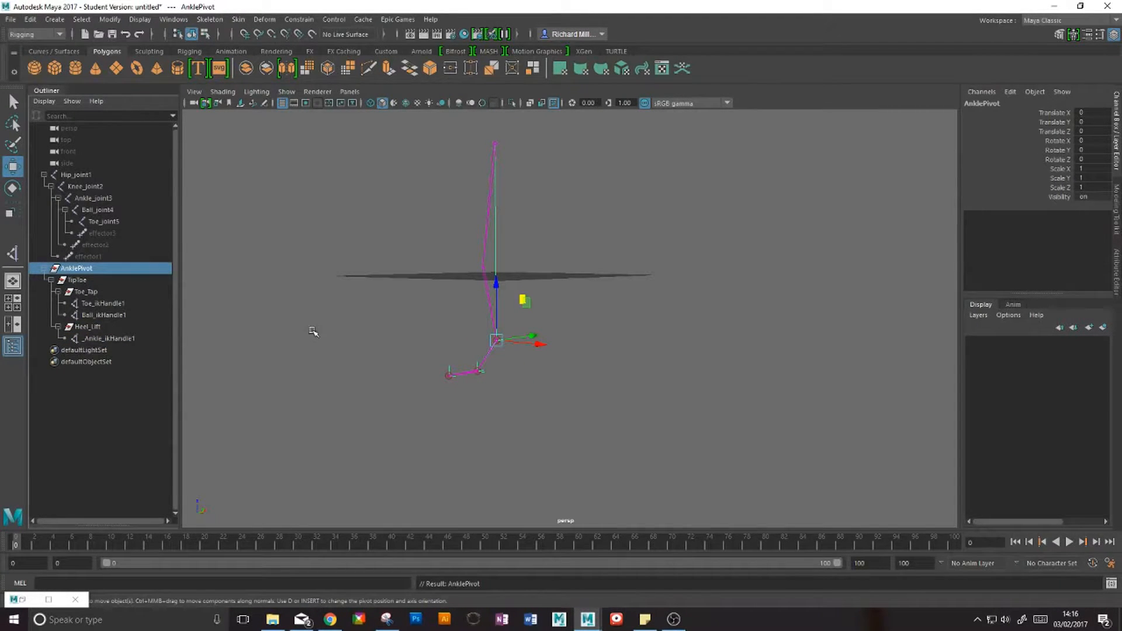
Step: Create a NURBS circle at the origin as a control curve for the leg
{"action": "left_click_drag", "start_coordinate": [314, 332], "coordinate": [472, 369], "text": "alt"}
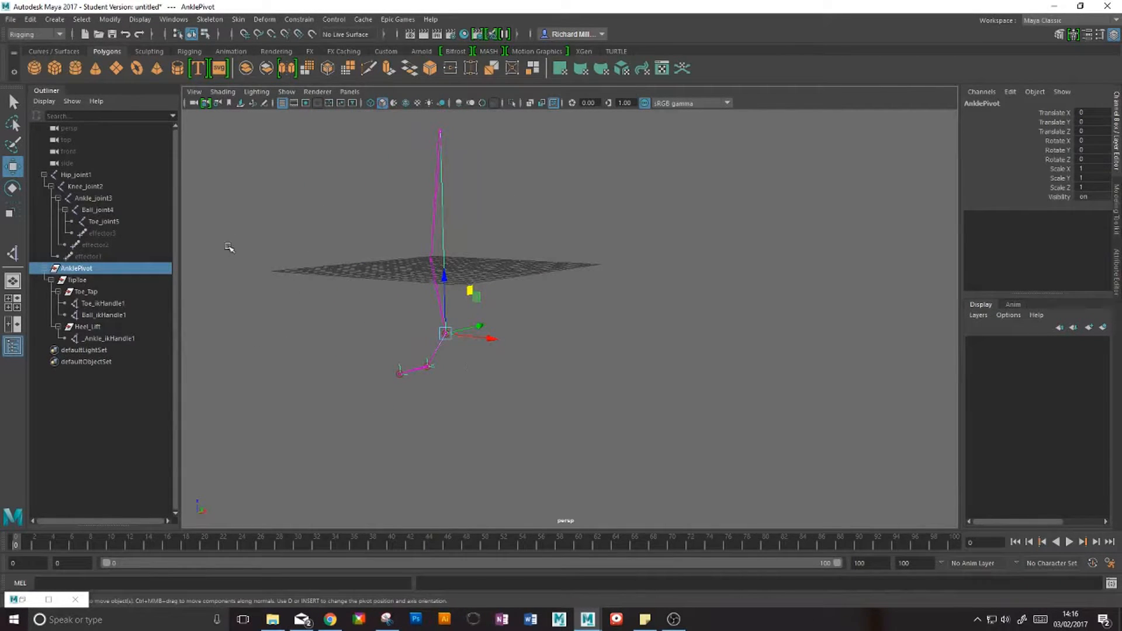
{"action": "left_click_drag", "start_coordinate": [381, 265], "coordinate": [399, 290], "text": "alt"}
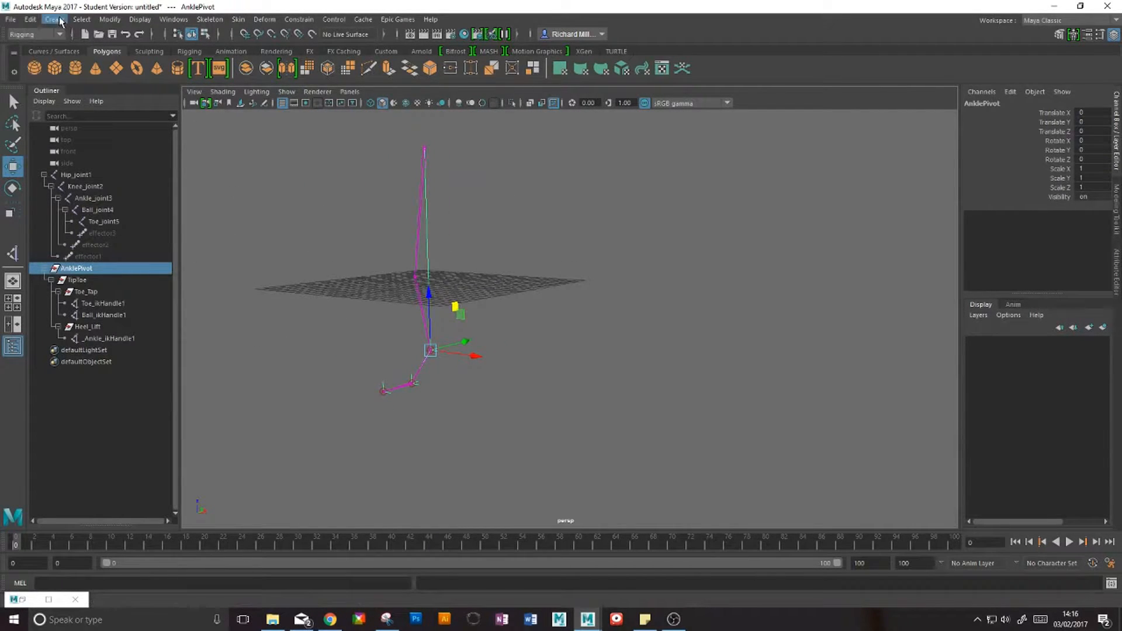
{"action": "left_click", "coordinate": [54, 19]}
{"action": "mouse_move", "coordinate": [87, 49]}
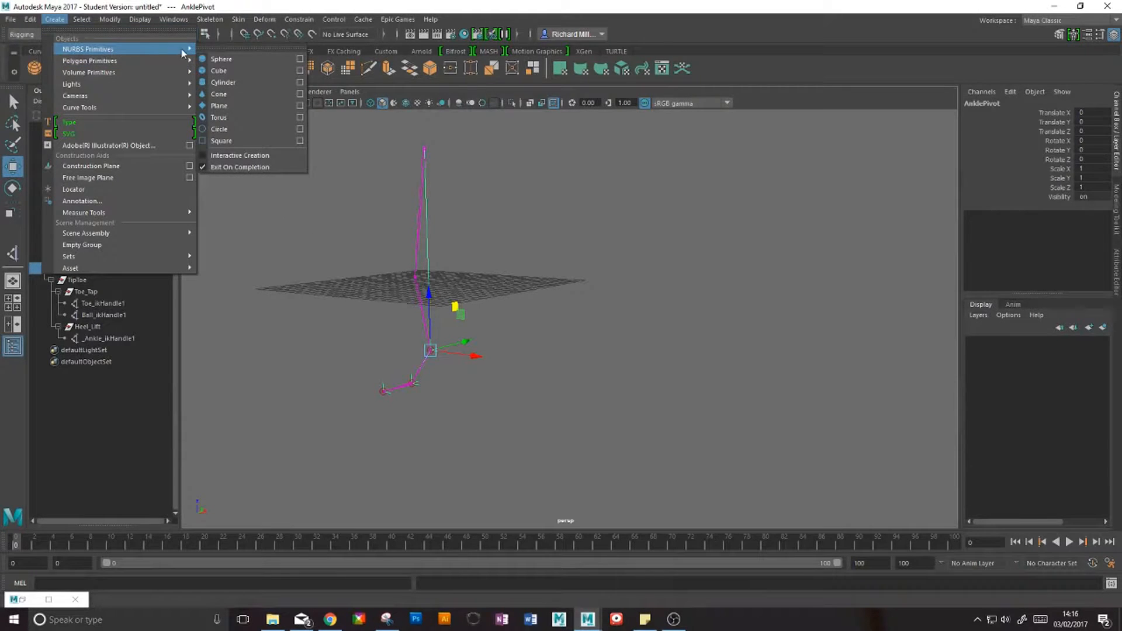
{"action": "left_click", "coordinate": [251, 130]}
{"action": "left_click_drag", "start_coordinate": [357, 342], "coordinate": [461, 396], "text": "alt"}
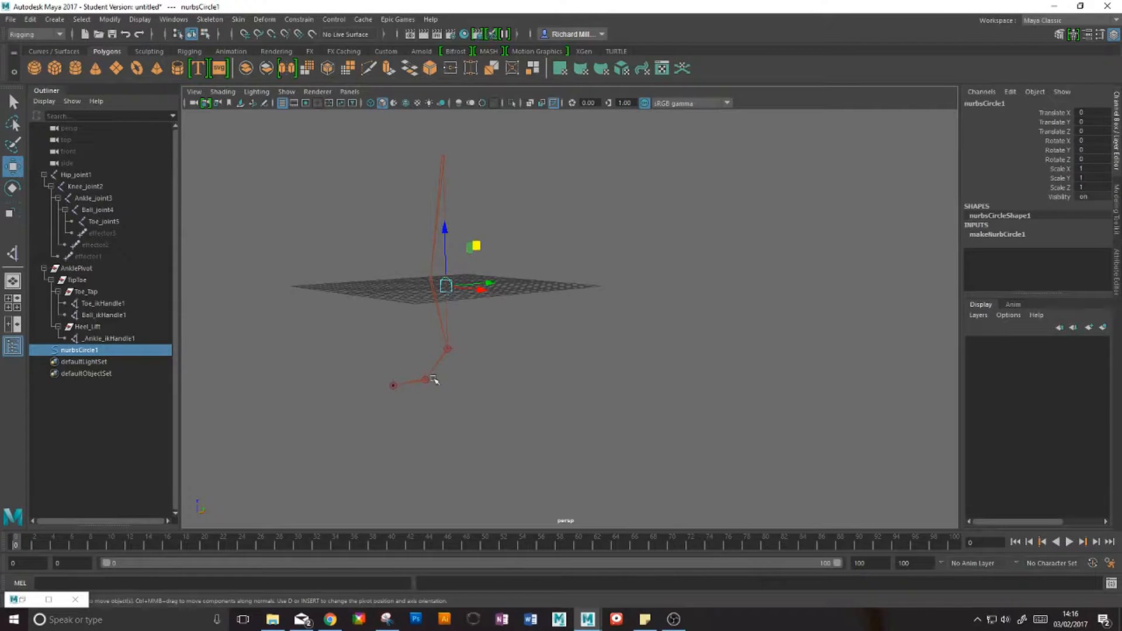
{"action": "middle_click_drag", "start_coordinate": [468, 320], "coordinate": [466, 364], "text": "alt"}
{"action": "scroll", "coordinate": [451, 341], "scroll_direction": "up", "scroll_amount": 3}
{"action": "middle_click_drag", "start_coordinate": [419, 322], "coordinate": [468, 308], "text": "alt"}
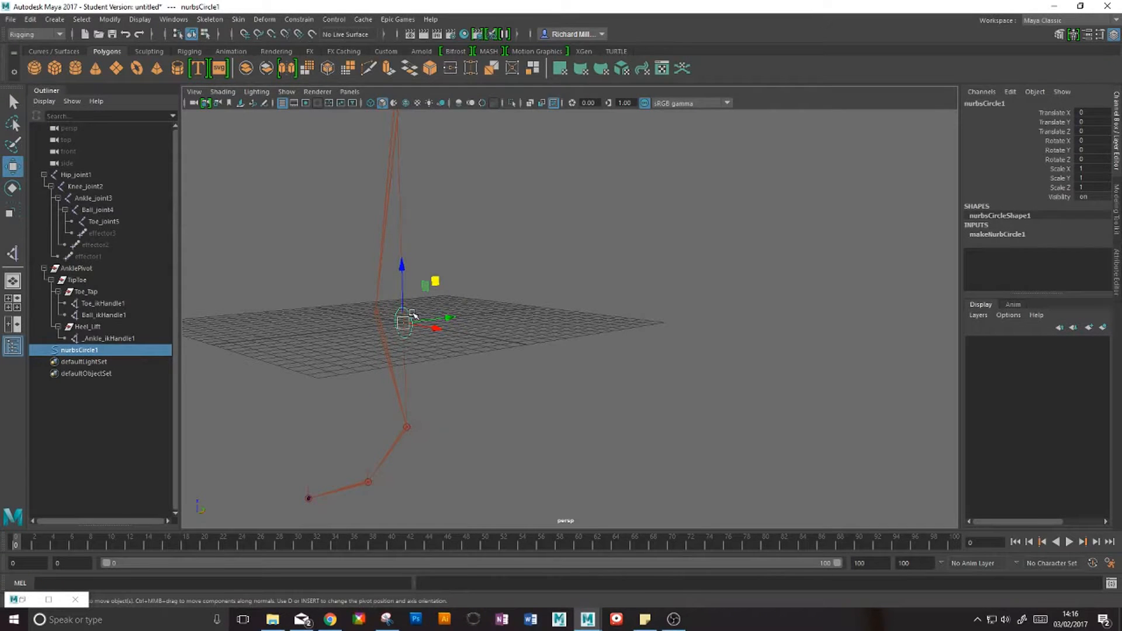
Step: Switch the NURBS circle to control vertex editing
{"action": "right_click_drag", "start_coordinate": [412, 314], "coordinate": [357, 314]}
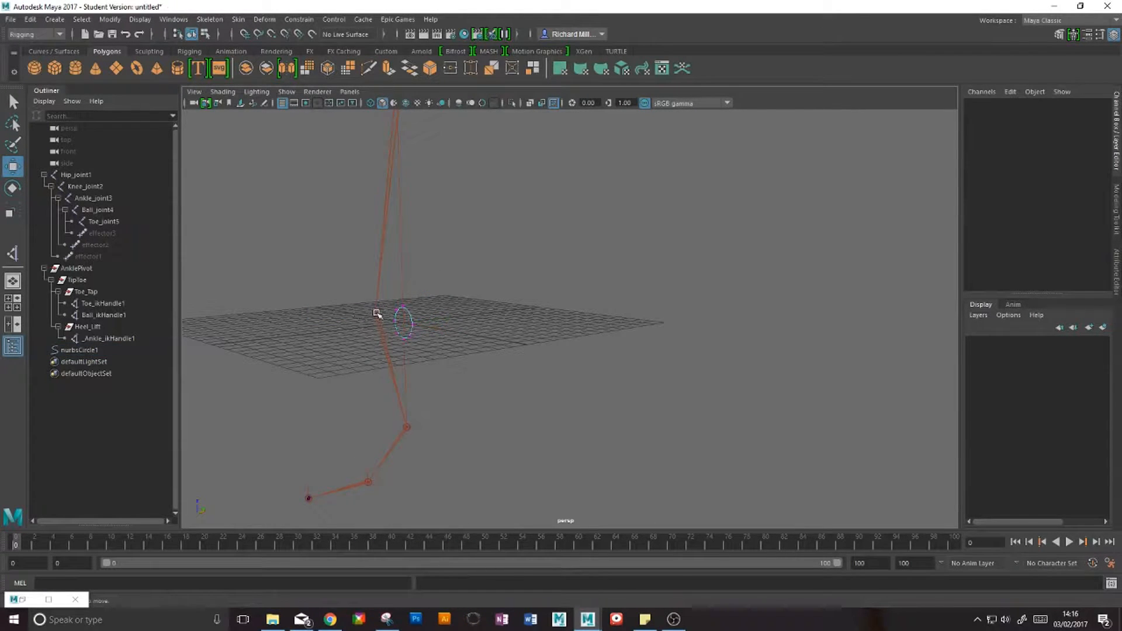
{"action": "scroll", "coordinate": [432, 320], "scroll_direction": "up", "scroll_amount": 3}
{"action": "middle_click_drag", "start_coordinate": [408, 268], "coordinate": [416, 268], "text": "alt"}
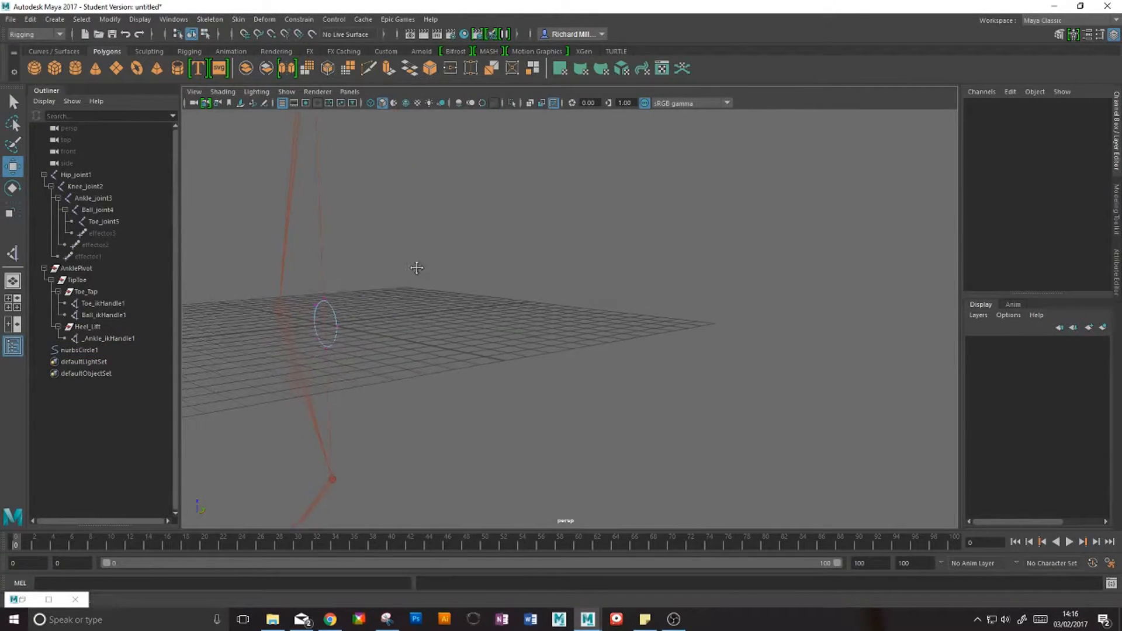
{"action": "left_click_drag", "start_coordinate": [417, 268], "coordinate": [471, 325], "text": "alt"}
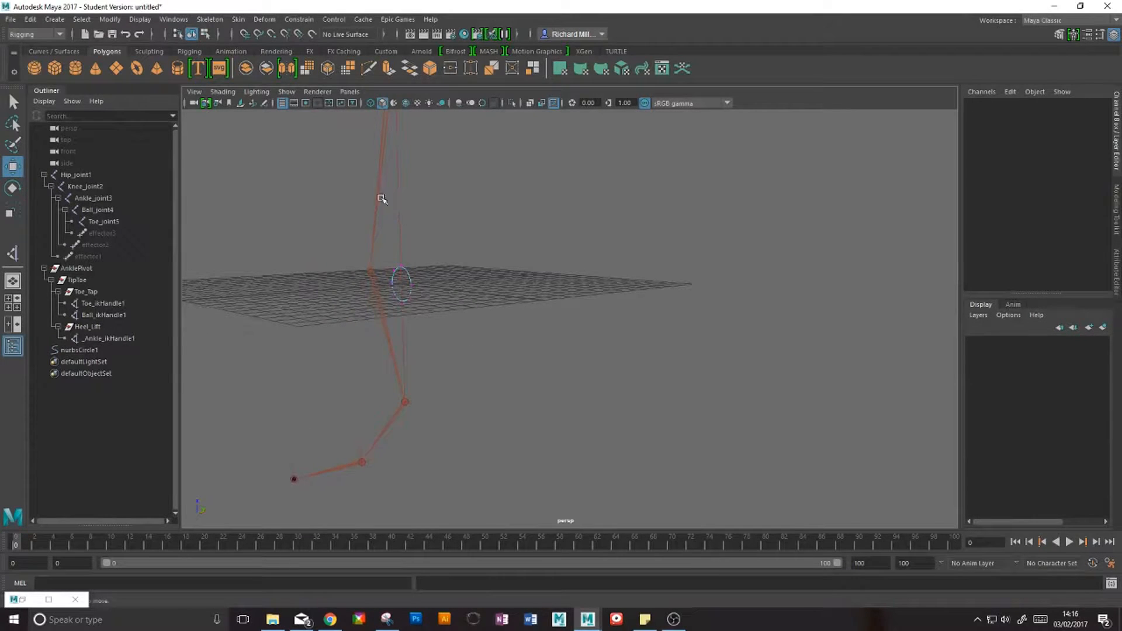
Step: Float the perspective view's Show options and hide joints and IK handles
{"action": "left_click", "coordinate": [286, 91]}
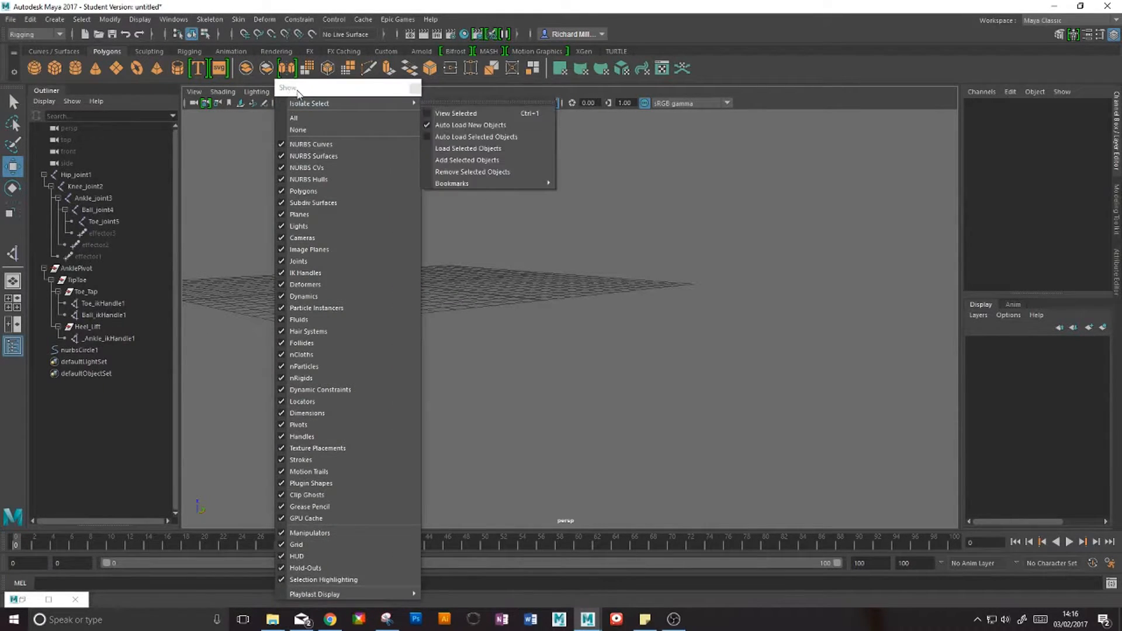
{"action": "left_click", "coordinate": [298, 88]}
{"action": "left_click_drag", "start_coordinate": [380, 89], "coordinate": [786, 54]}
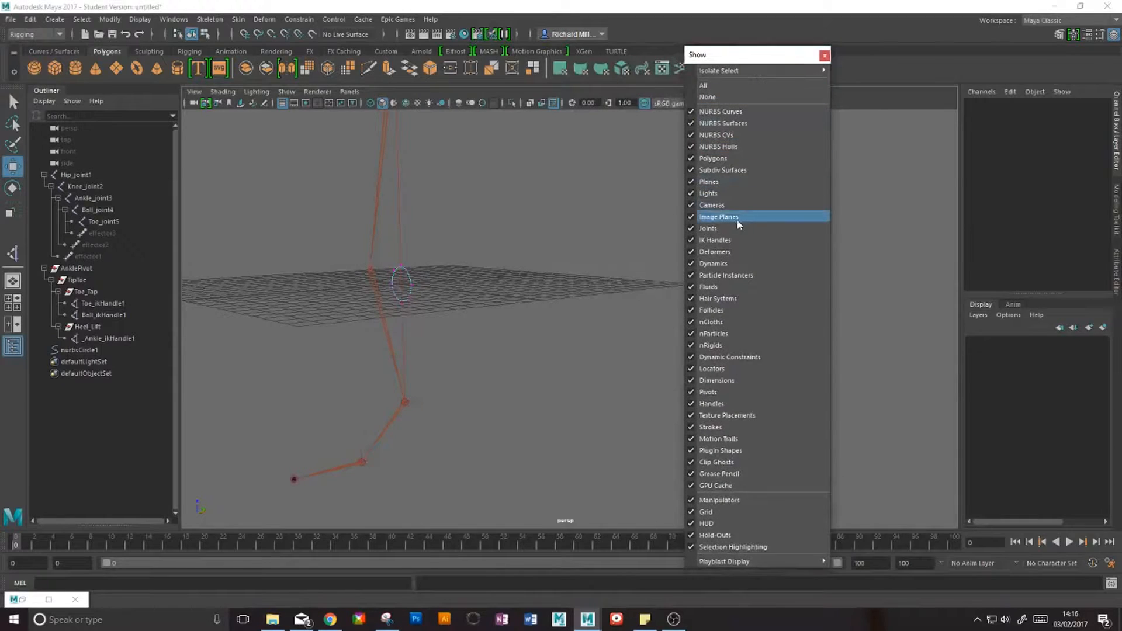
{"action": "left_click", "coordinate": [717, 229]}
{"action": "left_click", "coordinate": [722, 240]}
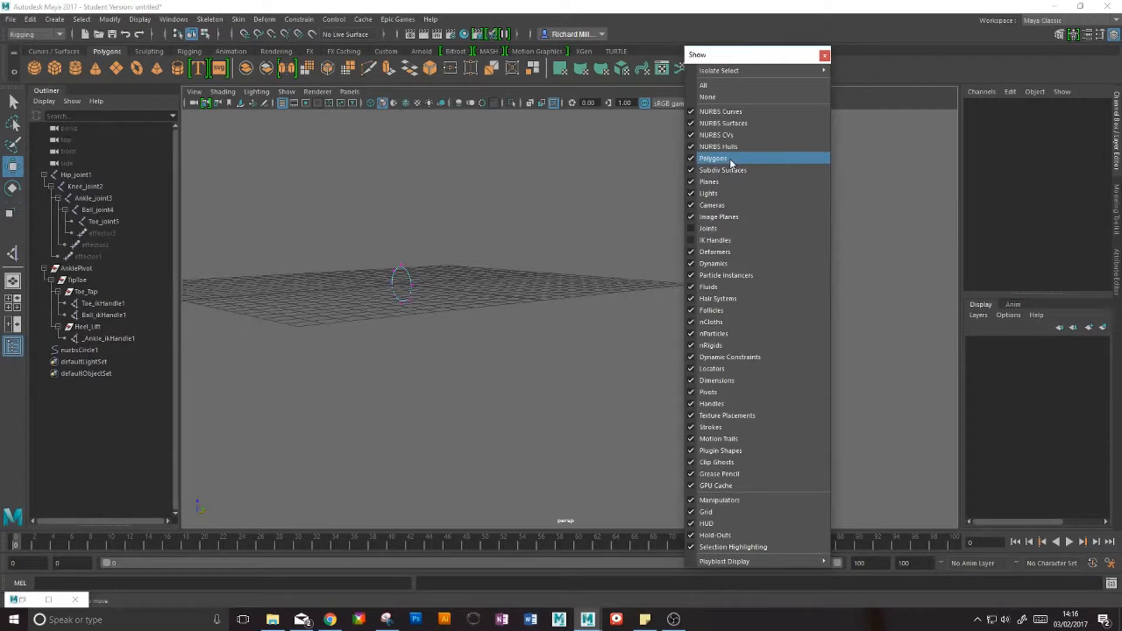
Step: Select all of the circle's control vertices, and turn the display of joints and IK handles back on
{"action": "left_click_drag", "start_coordinate": [368, 230], "coordinate": [449, 325]}
{"action": "left_click", "coordinate": [714, 232]}
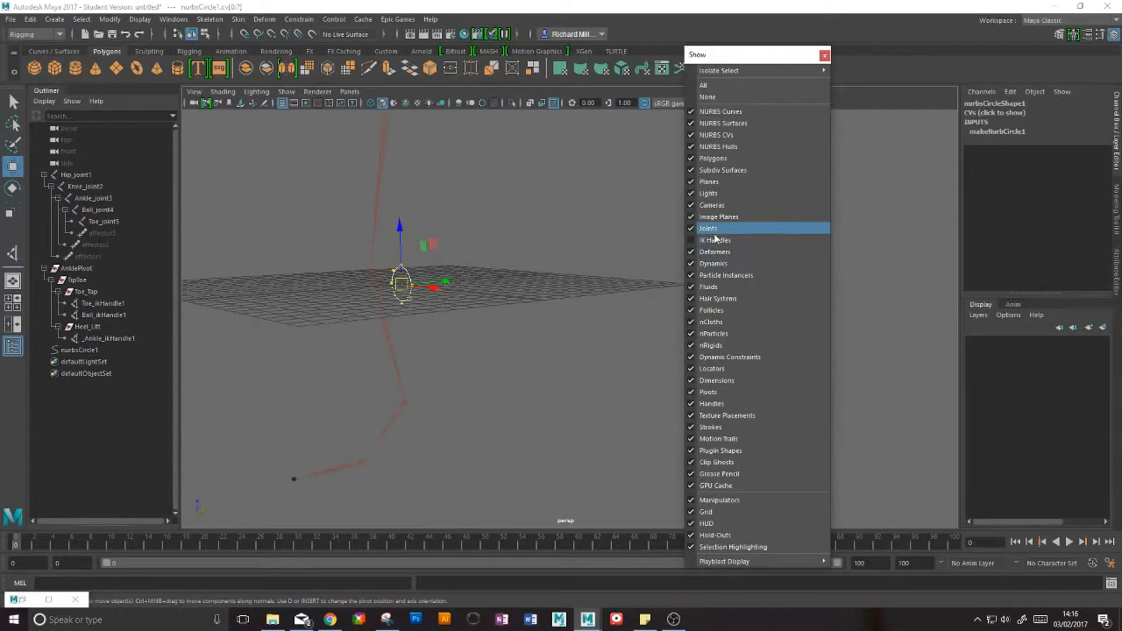
{"action": "left_click", "coordinate": [715, 240]}
Step: Move the circle's control vertices straight down 10 units in the side view, level with the ball and toe joints
{"action": "left_click_drag", "start_coordinate": [482, 341], "coordinate": [350, 229], "text": "alt"}
{"action": "key", "text": "space"}
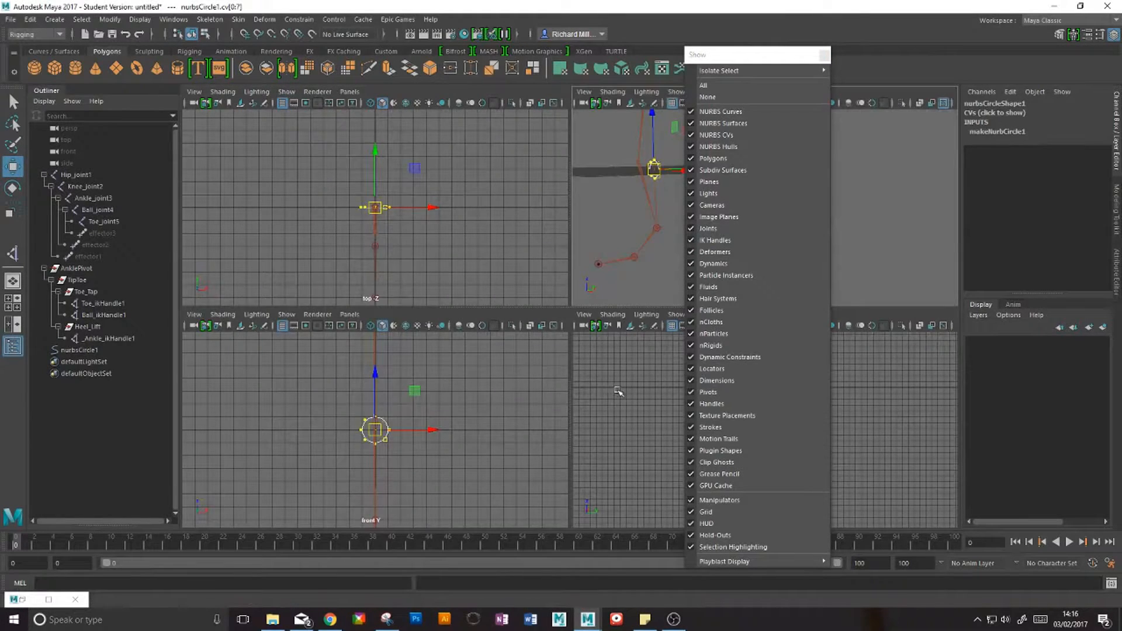
{"action": "key", "text": "space"}
{"action": "middle_click_drag", "start_coordinate": [502, 352], "coordinate": [422, 374], "text": "alt"}
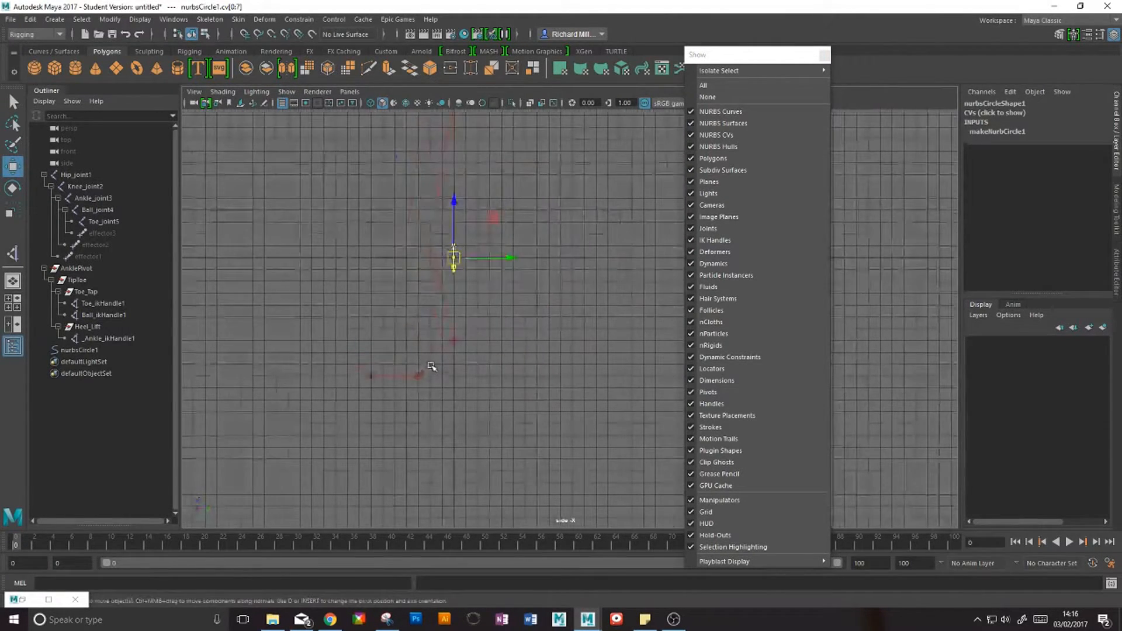
{"action": "scroll", "coordinate": [431, 368], "scroll_direction": "up", "scroll_amount": 2}
{"action": "left_click_drag", "start_coordinate": [431, 183], "coordinate": [444, 383]}
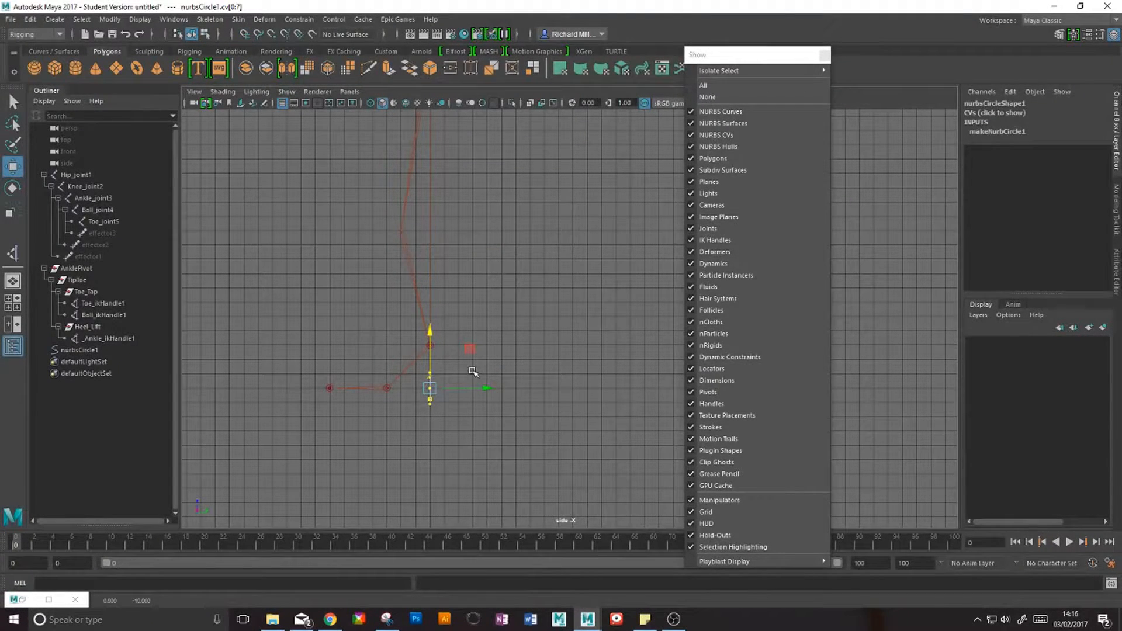
Step: Rotate the circle's control vertices in the side view until the circle lies flat beneath the ankle
{"action": "key", "text": "e"}
{"action": "left_click_drag", "start_coordinate": [451, 342], "coordinate": [384, 349]}
{"action": "key", "text": "space"}
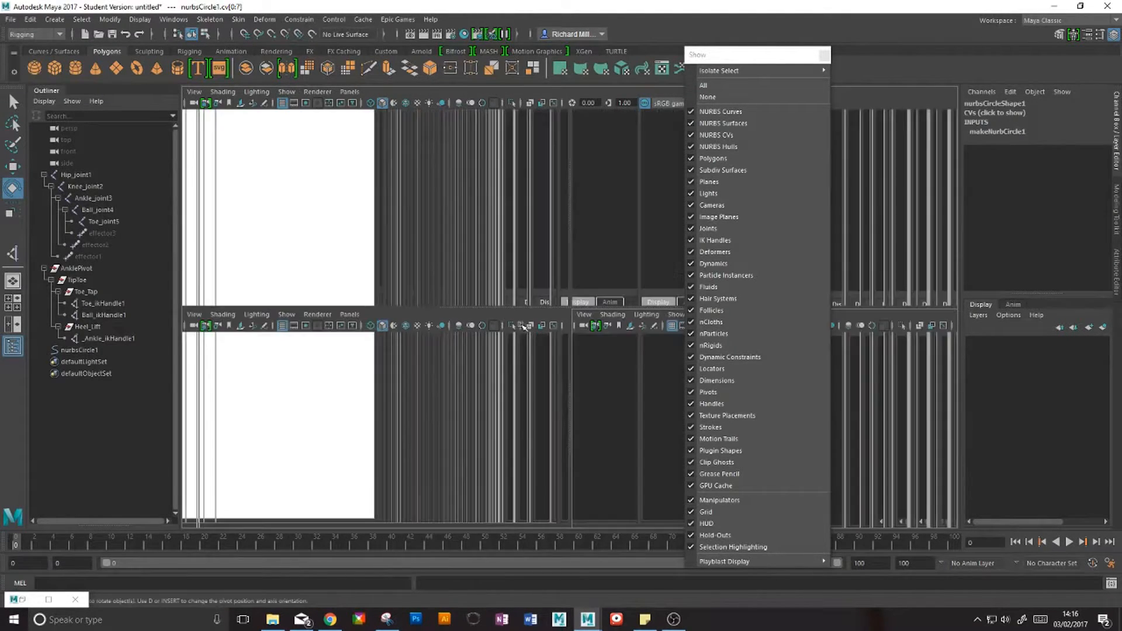
{"action": "key", "text": "space"}
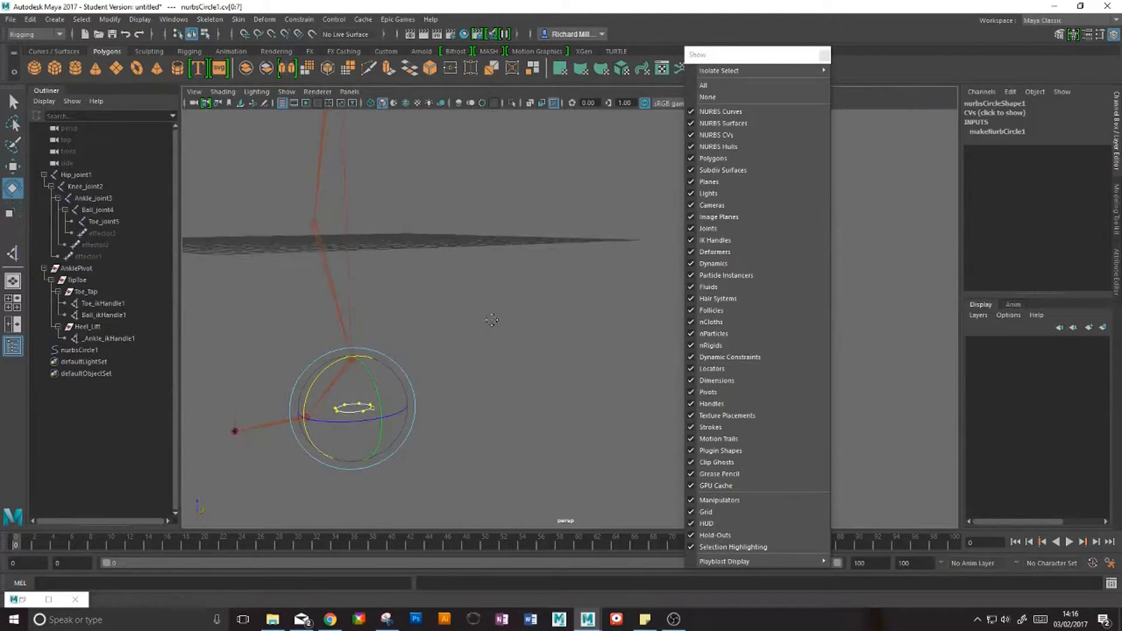
{"action": "left_click_drag", "start_coordinate": [468, 231], "coordinate": [525, 328], "text": "alt"}
Step: Pull the circle's front vertices forward past the toe joint and align the middle side vertices with the ball joint
{"action": "left_click", "coordinate": [438, 311]}
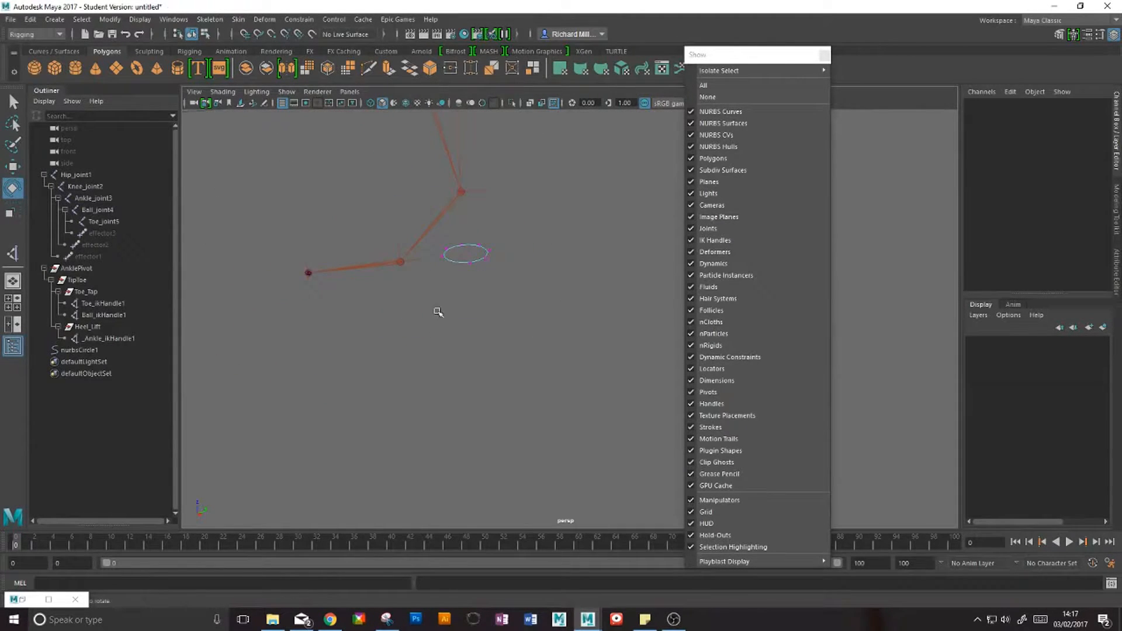
{"action": "left_click_drag", "start_coordinate": [431, 296], "coordinate": [345, 275]}
{"action": "key", "text": "w"}
{"action": "left_click_drag", "start_coordinate": [442, 290], "coordinate": [458, 265]}
{"action": "left_click_drag", "start_coordinate": [507, 306], "coordinate": [483, 288], "text": "alt"}
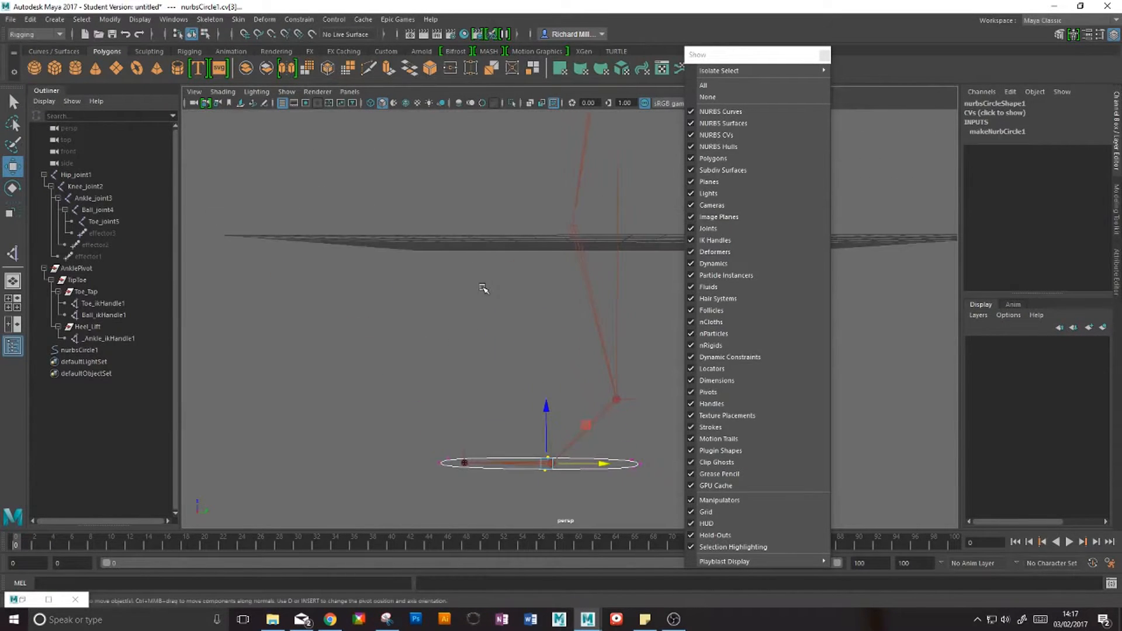
Step: Select the circle's heel-end vertices in the side view and examine the outline around the foot in perspective
{"action": "key", "text": "space"}
{"action": "key", "text": "space"}
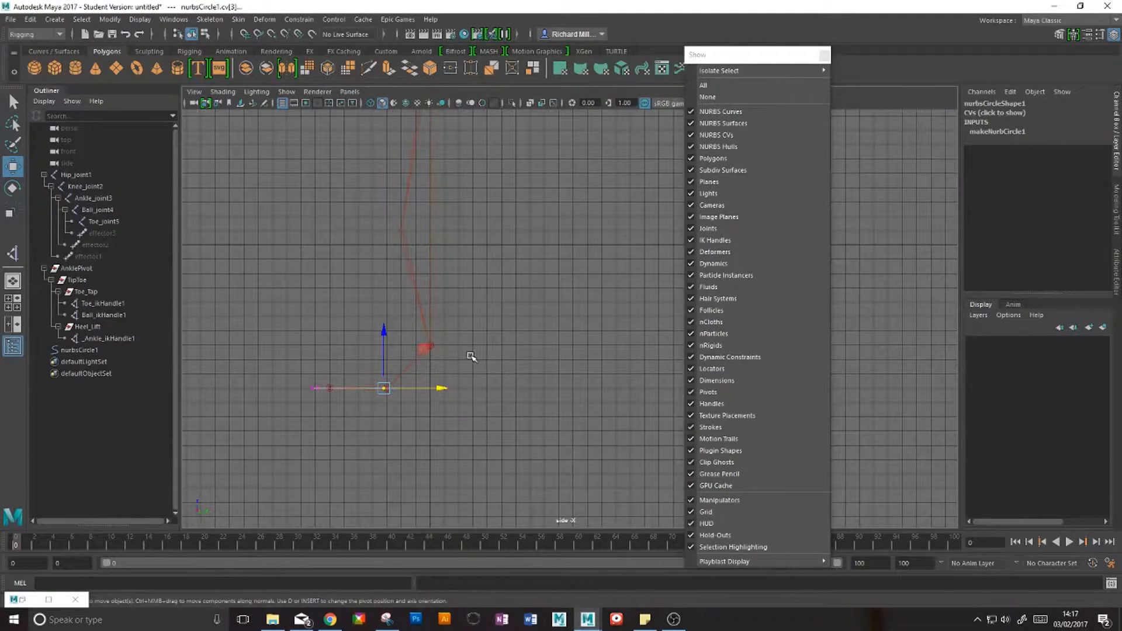
{"action": "middle_click_drag", "start_coordinate": [470, 368], "coordinate": [464, 308], "text": "alt"}
{"action": "left_click_drag", "start_coordinate": [467, 305], "coordinate": [416, 346]}
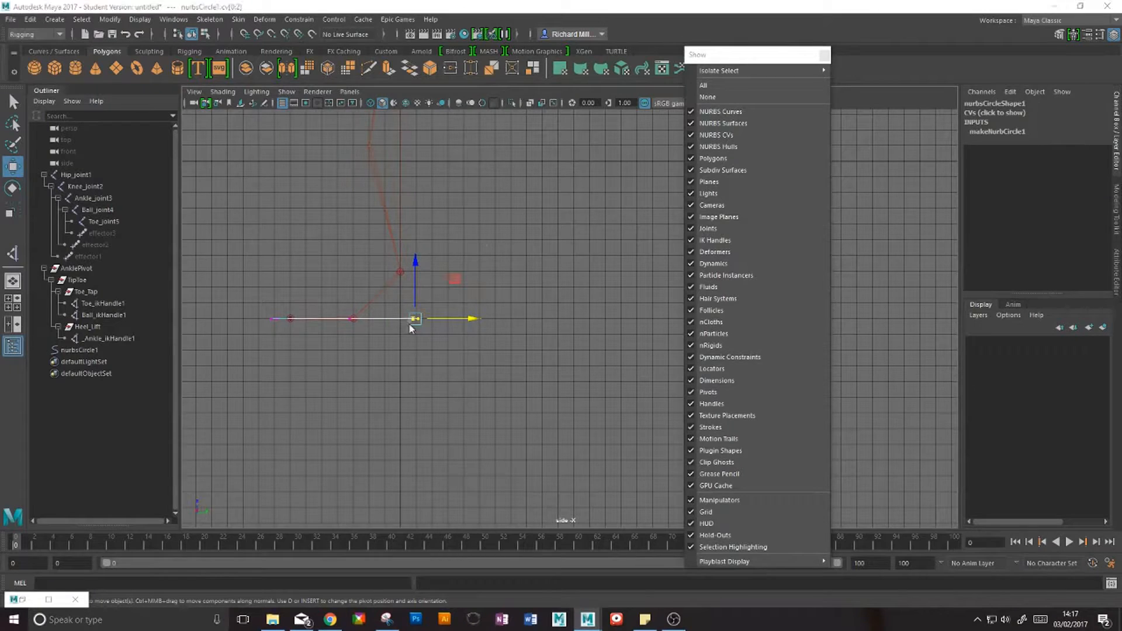
{"action": "key", "text": "space"}
{"action": "key", "text": "space"}
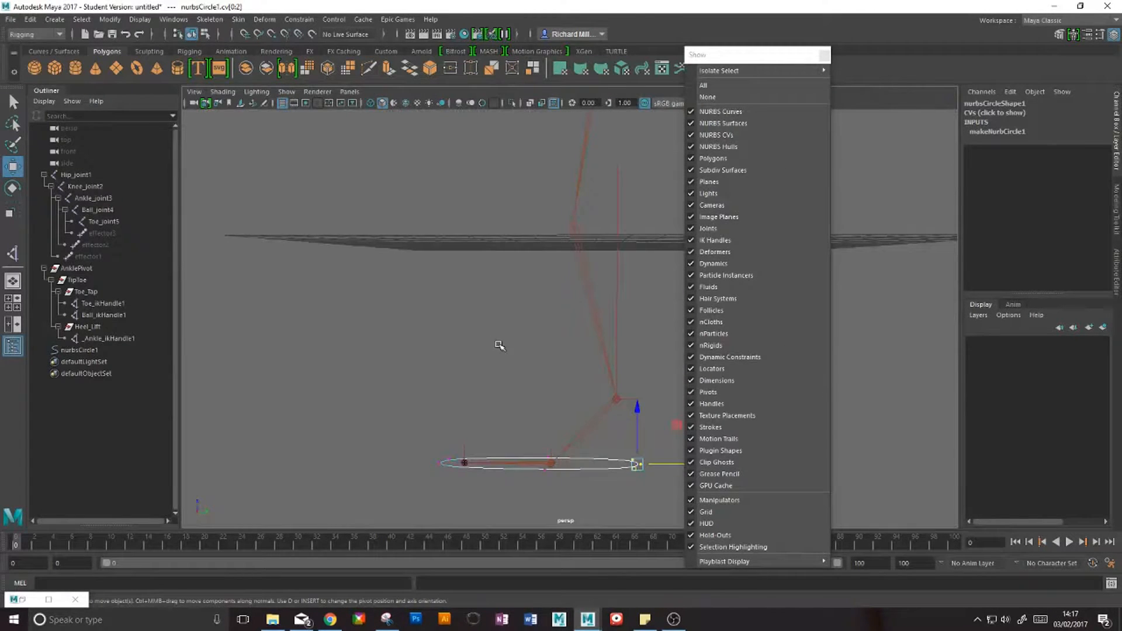
{"action": "left_click_drag", "start_coordinate": [499, 345], "coordinate": [474, 341], "text": "alt"}
{"action": "key", "text": "f"}
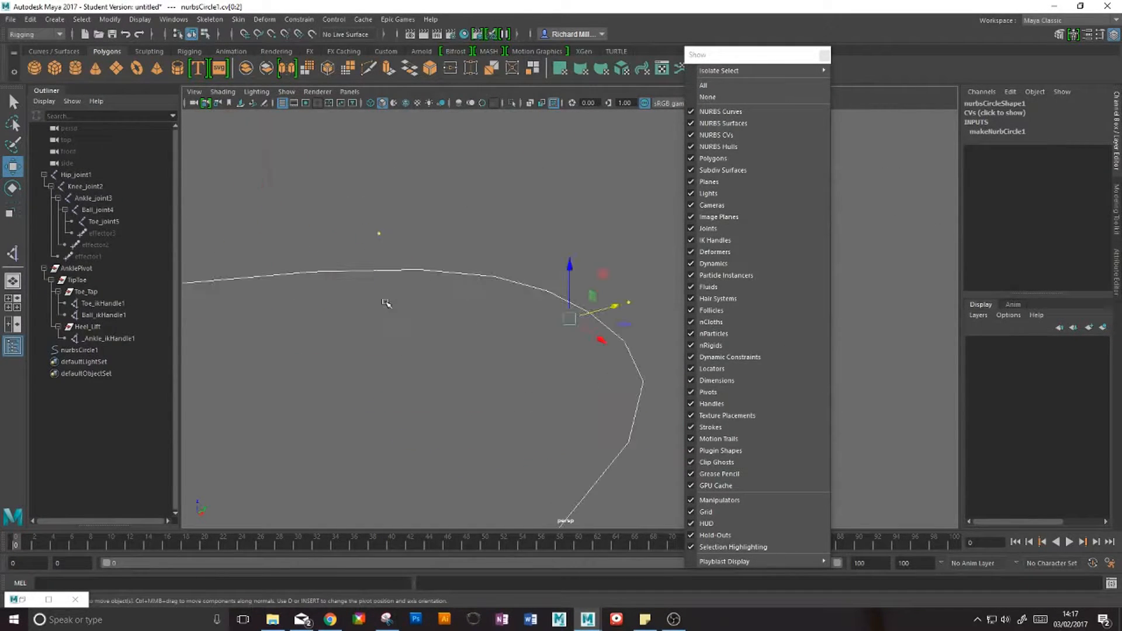
{"action": "left_click_drag", "start_coordinate": [387, 304], "coordinate": [448, 317], "text": "alt"}
Step: Select the two middle side vertices of the circle and scale them outward to widen the outline around the foot
{"action": "left_click", "coordinate": [462, 325]}
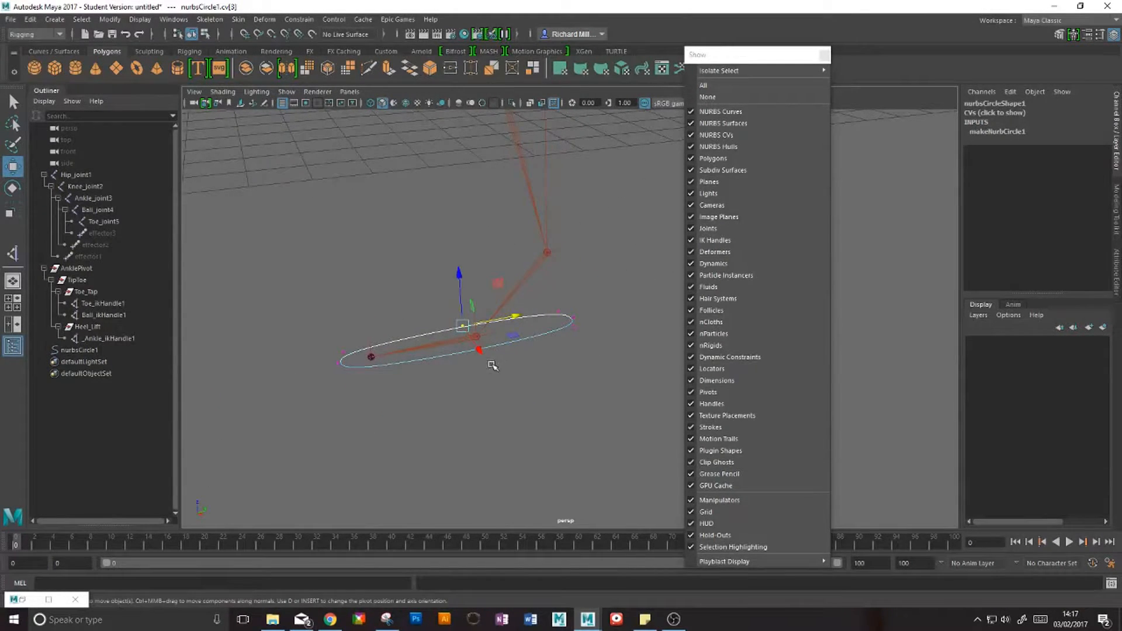
{"action": "left_click", "coordinate": [492, 364]}
{"action": "left_click", "coordinate": [481, 352]}
{"action": "left_click", "coordinate": [461, 324]}
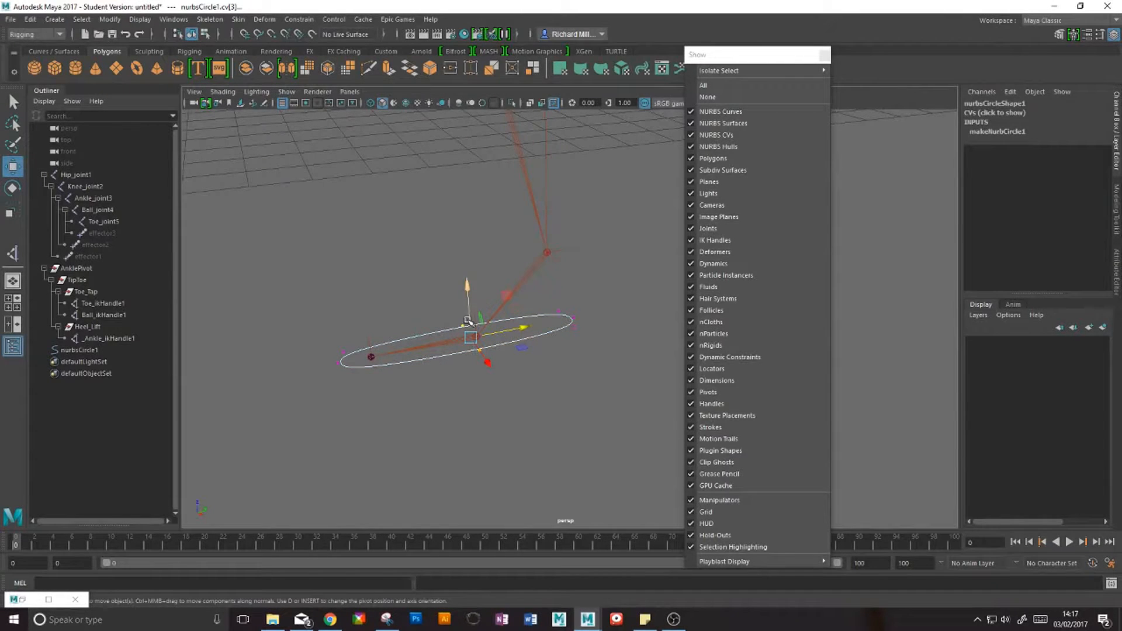
{"action": "key", "text": "r"}
{"action": "left_click_drag", "start_coordinate": [497, 378], "coordinate": [462, 367]}
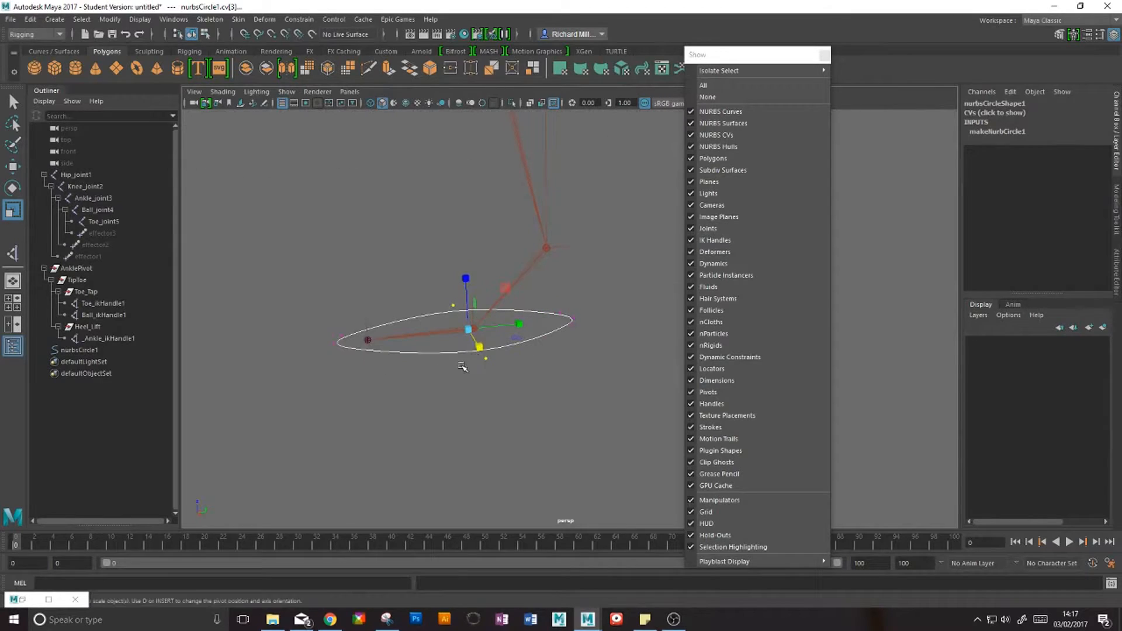
Step: Return the circle to object mode and rename it Foot_Ctrl
{"action": "right_click_drag", "start_coordinate": [442, 350], "coordinate": [491, 303]}
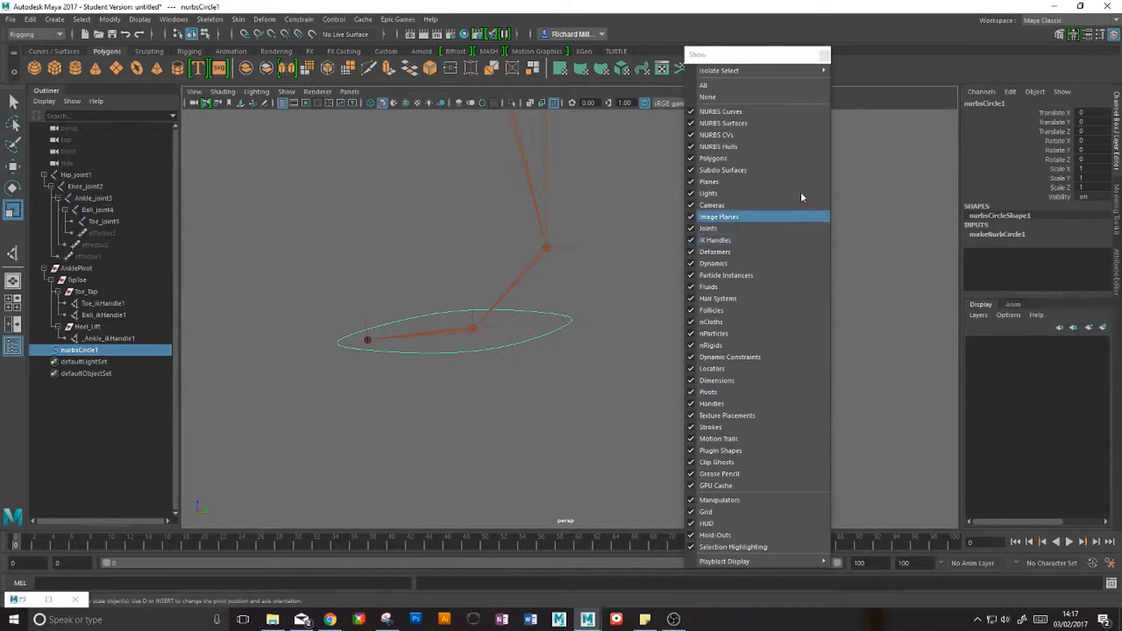
{"action": "left_click", "coordinate": [993, 103]}
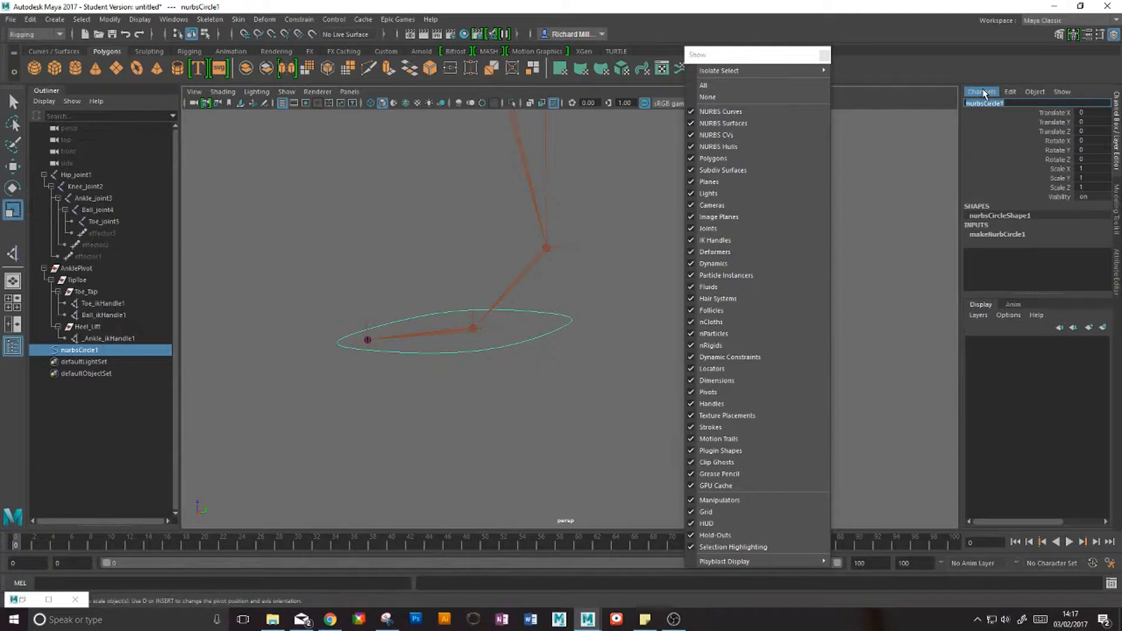
{"action": "type", "text": "Foot_Ctrl"}
{"action": "key", "text": "Return"}
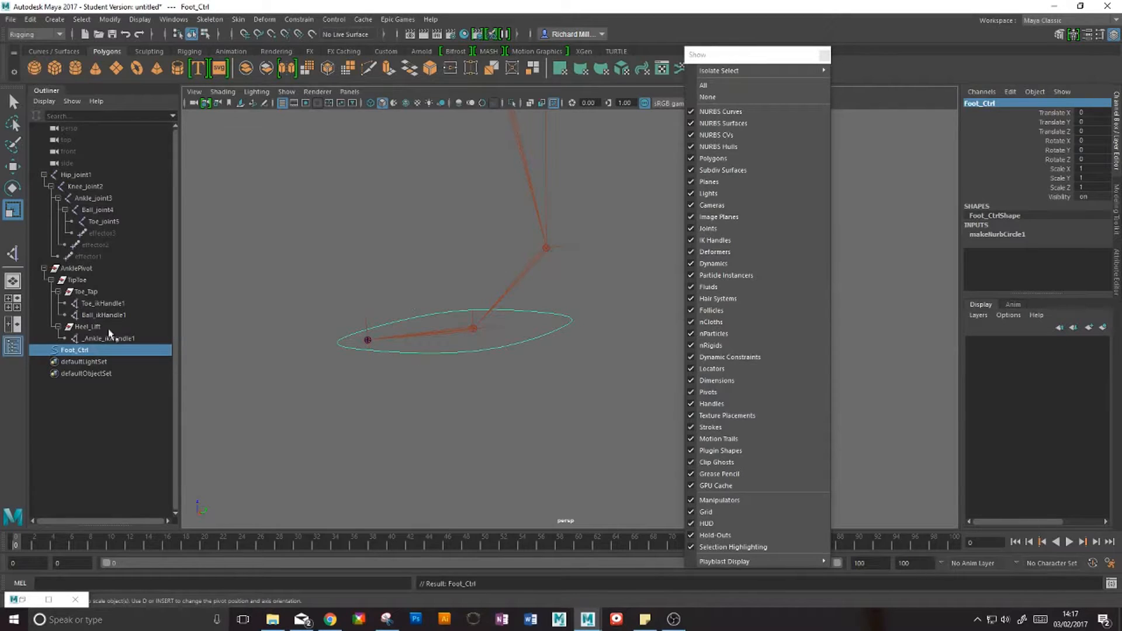
Step: Collapse the AnklePivot group and parent it under Foot_Ctrl
{"action": "left_click", "coordinate": [44, 269]}
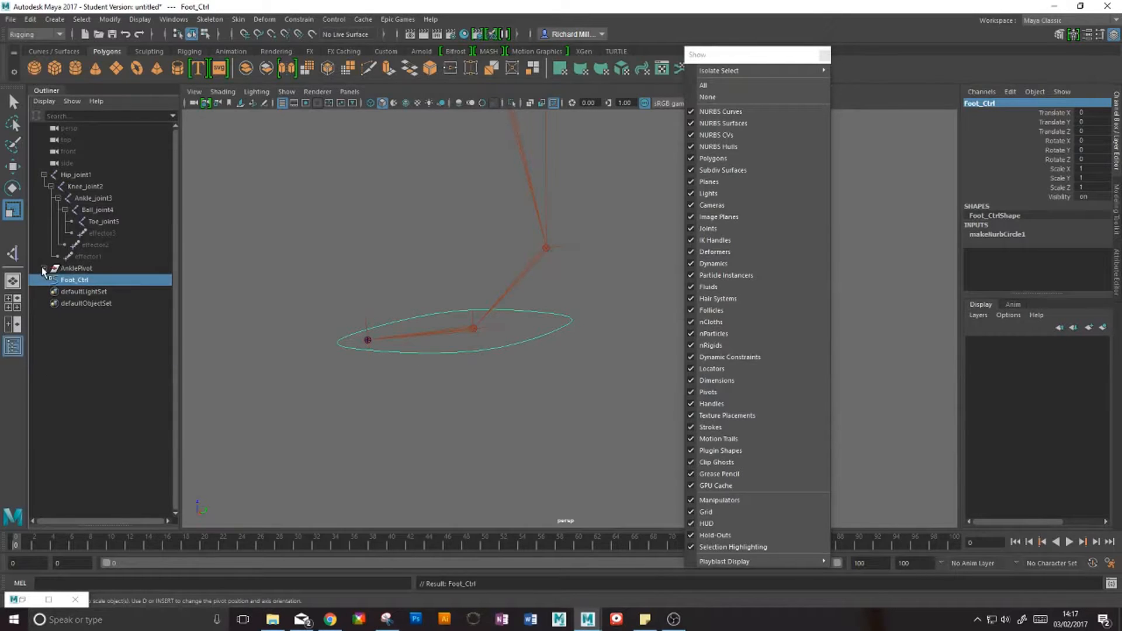
{"action": "left_click", "coordinate": [76, 269]}
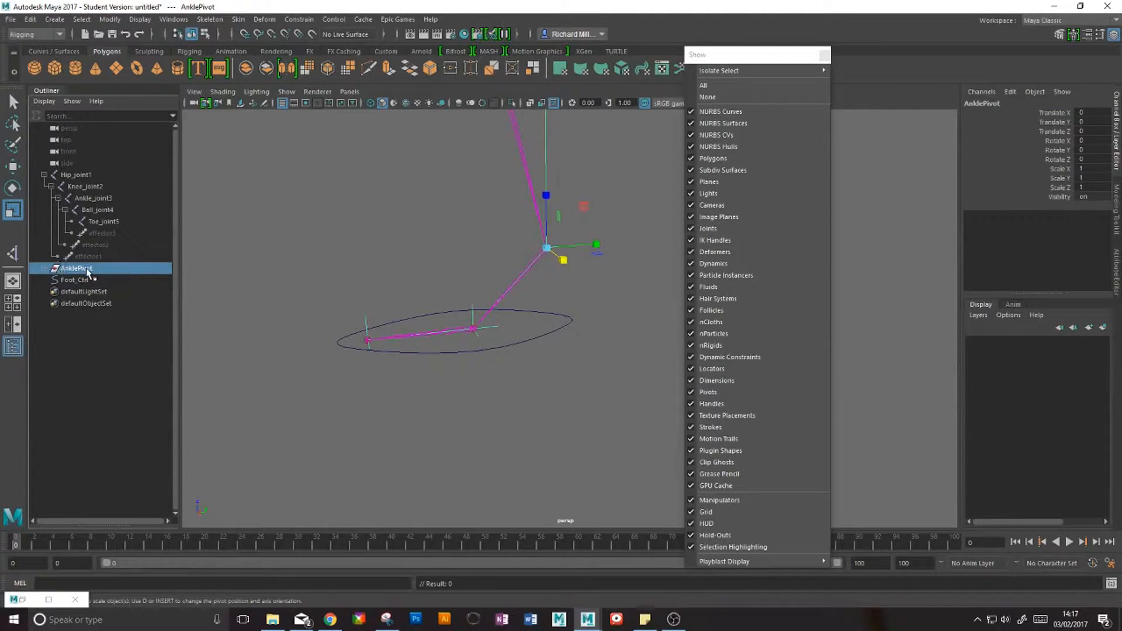
{"action": "left_click_drag", "start_coordinate": [89, 271], "coordinate": [88, 283]}
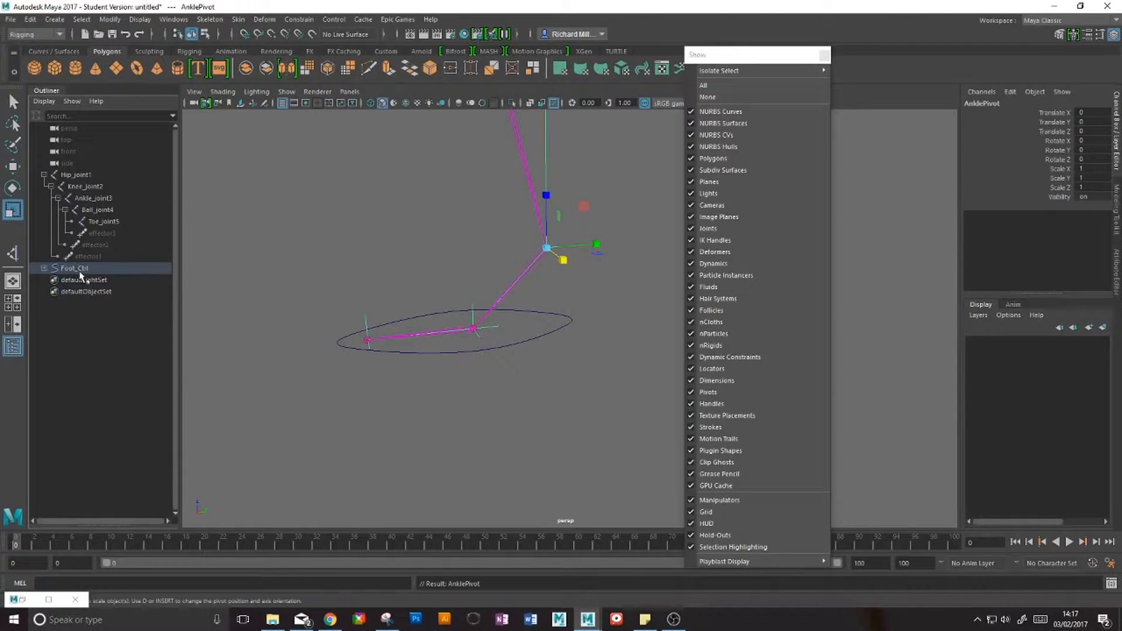
Step: Test moving the leg with Foot_Ctrl in the perspective view, and undo the move
{"action": "left_click", "coordinate": [76, 269]}
{"action": "left_click", "coordinate": [450, 356]}
{"action": "left_click_drag", "start_coordinate": [524, 321], "coordinate": [577, 359]}
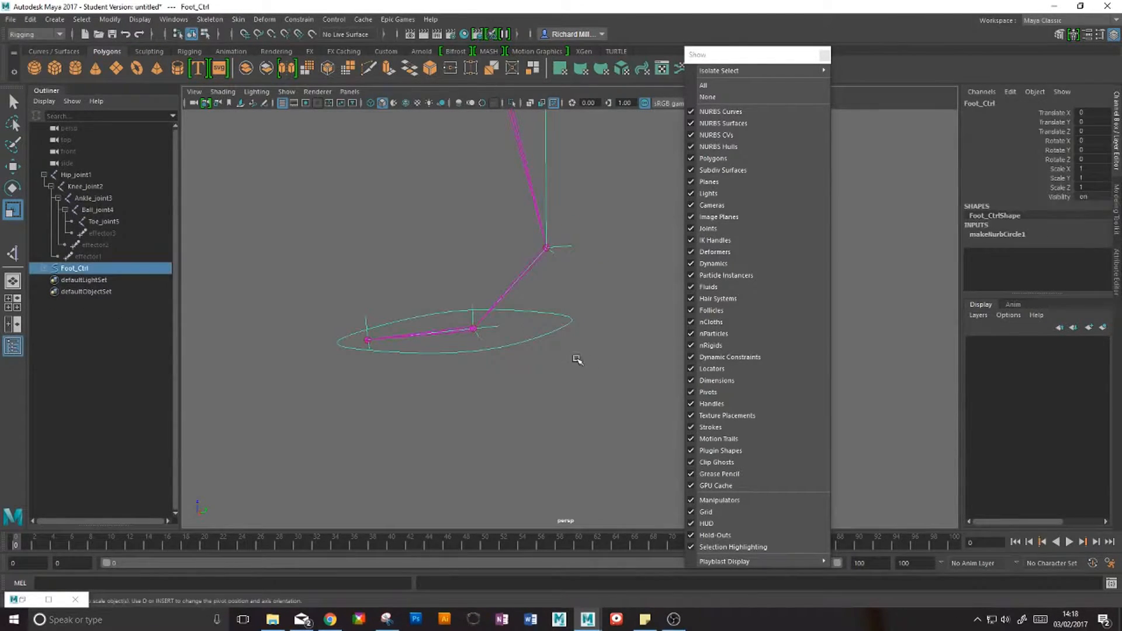
{"action": "key", "text": "w"}
{"action": "scroll", "coordinate": [504, 331], "scroll_direction": "down", "scroll_amount": 6}
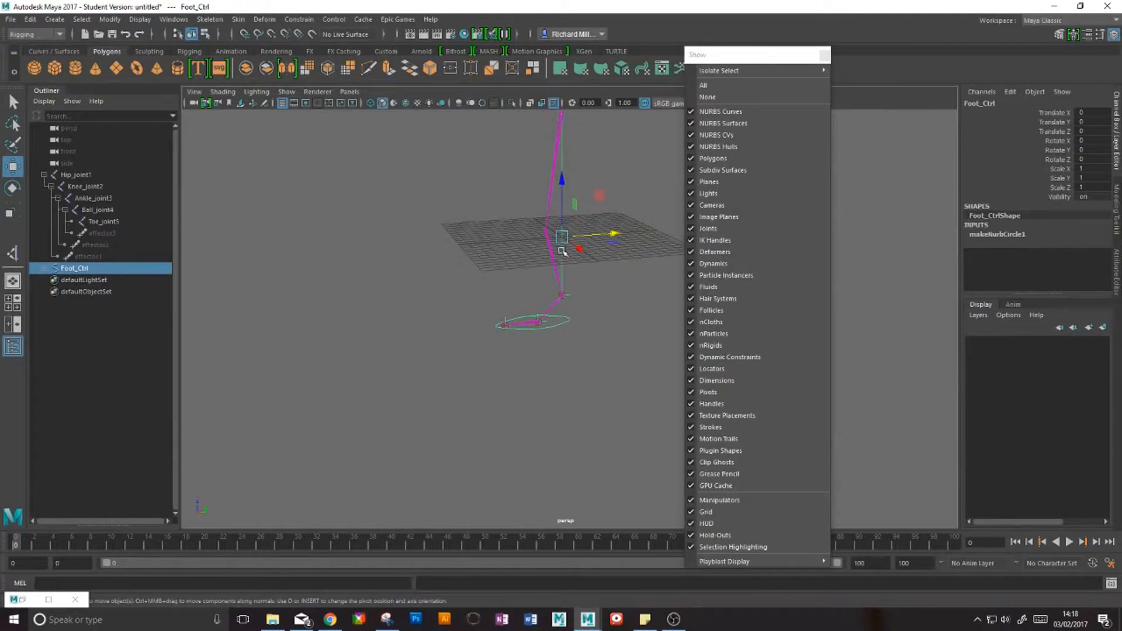
{"action": "left_click_drag", "start_coordinate": [599, 196], "coordinate": [623, 170]}
{"action": "key", "text": "ctrl+z"}
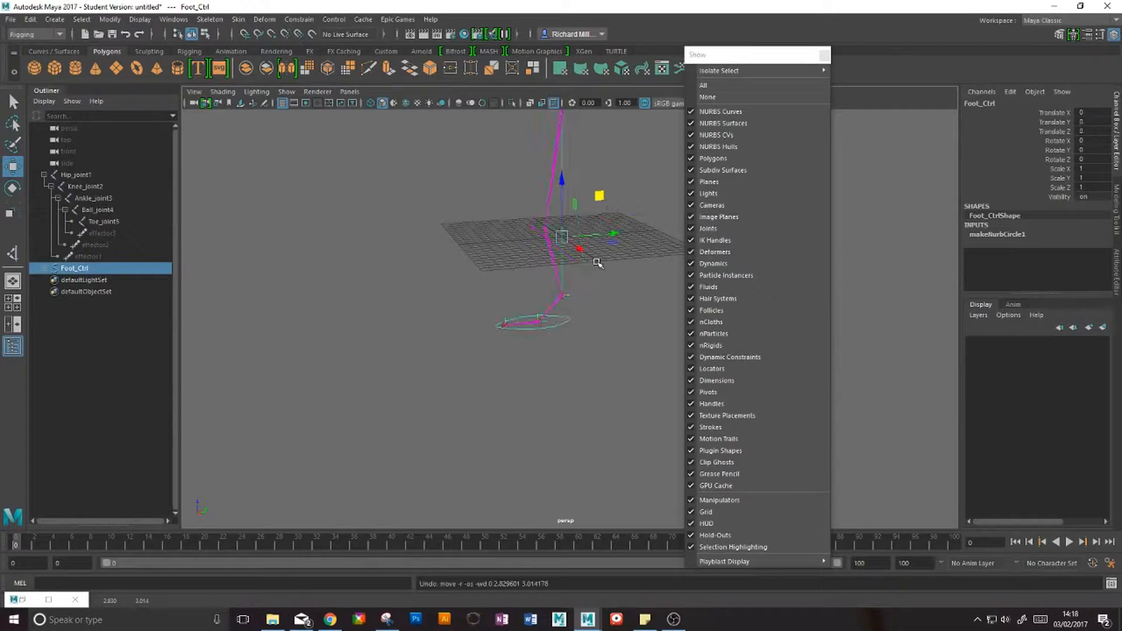
Step: Move Foot_Ctrl's pivot to the heel end of the control curve in the side view, snapping it to the grid
{"action": "middle_click_drag", "start_coordinate": [601, 236], "coordinate": [513, 289], "text": "alt"}
{"action": "left_click_drag", "start_coordinate": [513, 288], "coordinate": [497, 271], "text": "alt"}
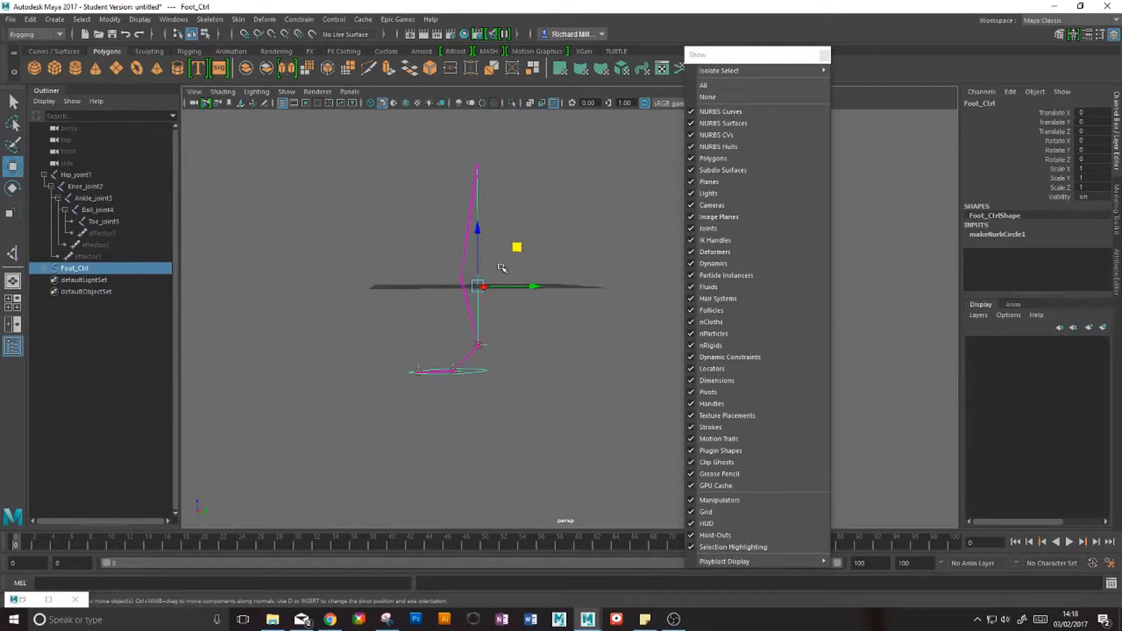
{"action": "key", "text": "space"}
{"action": "key", "text": "space"}
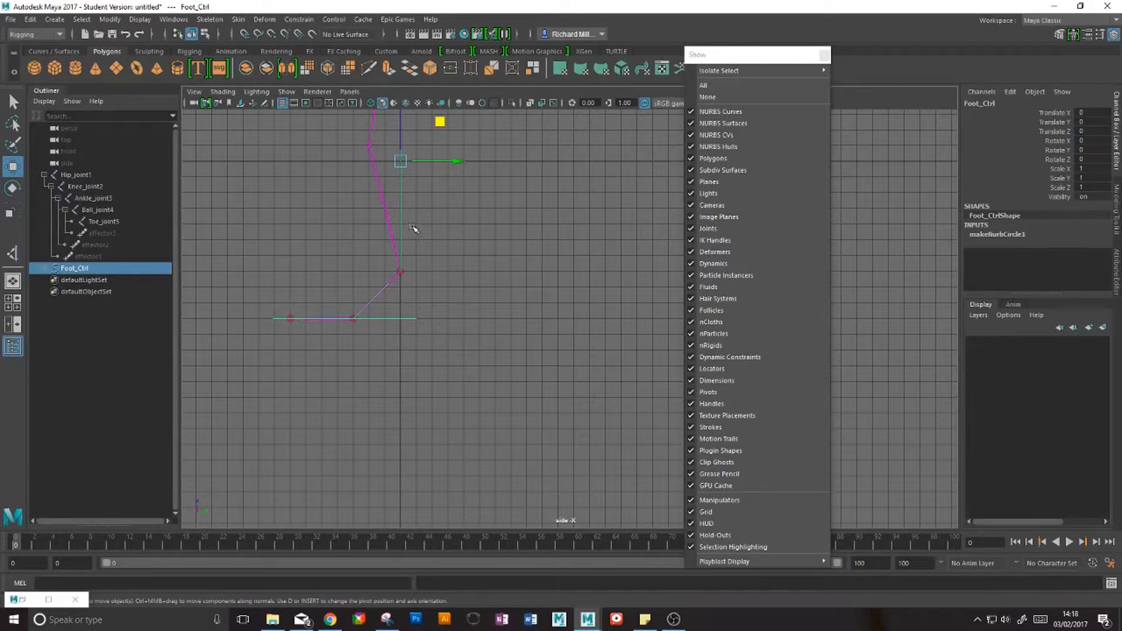
{"action": "key", "text": "d"}
{"action": "middle_click_drag", "start_coordinate": [466, 257], "coordinate": [471, 303], "text": "alt"}
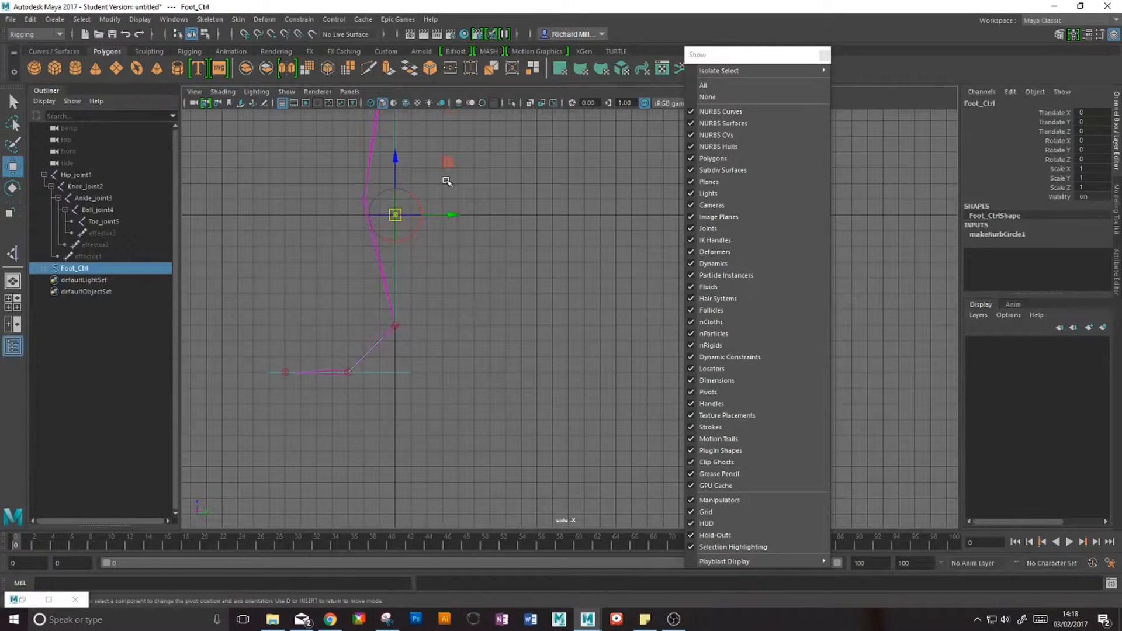
{"action": "key", "text": "v"}
{"action": "key", "text": "x"}
{"action": "left_click_drag", "start_coordinate": [453, 169], "coordinate": [414, 373]}
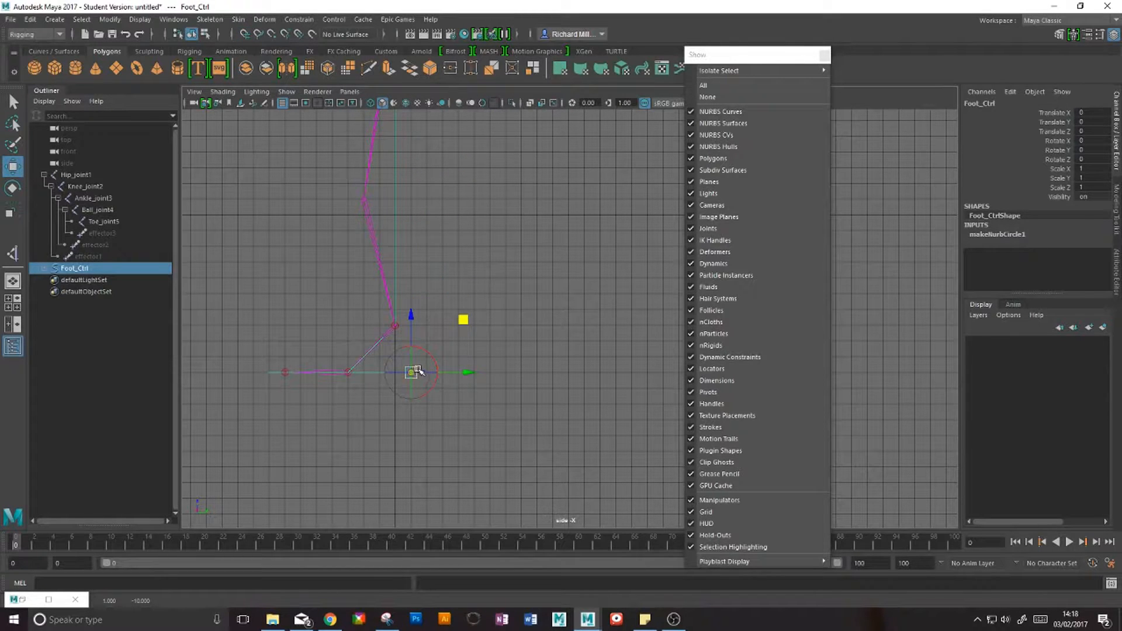
{"action": "key", "text": "space"}
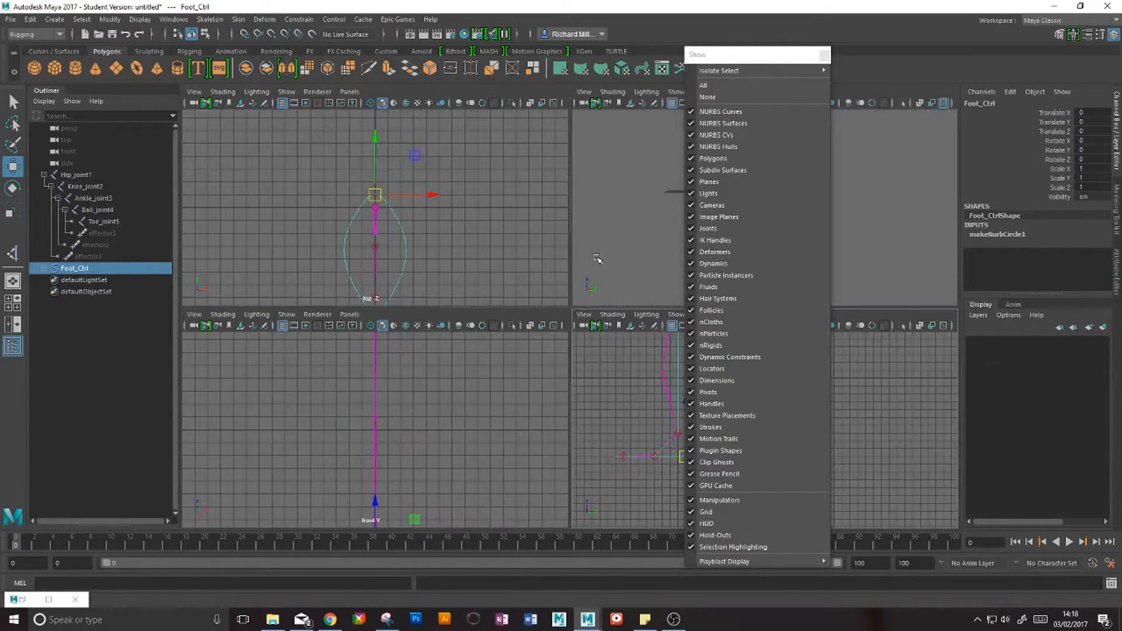
Step: Show only the perspective view, close the floating Show menu, and reselect Foot_Ctrl with the Rotate tool active
{"action": "key", "text": "space"}
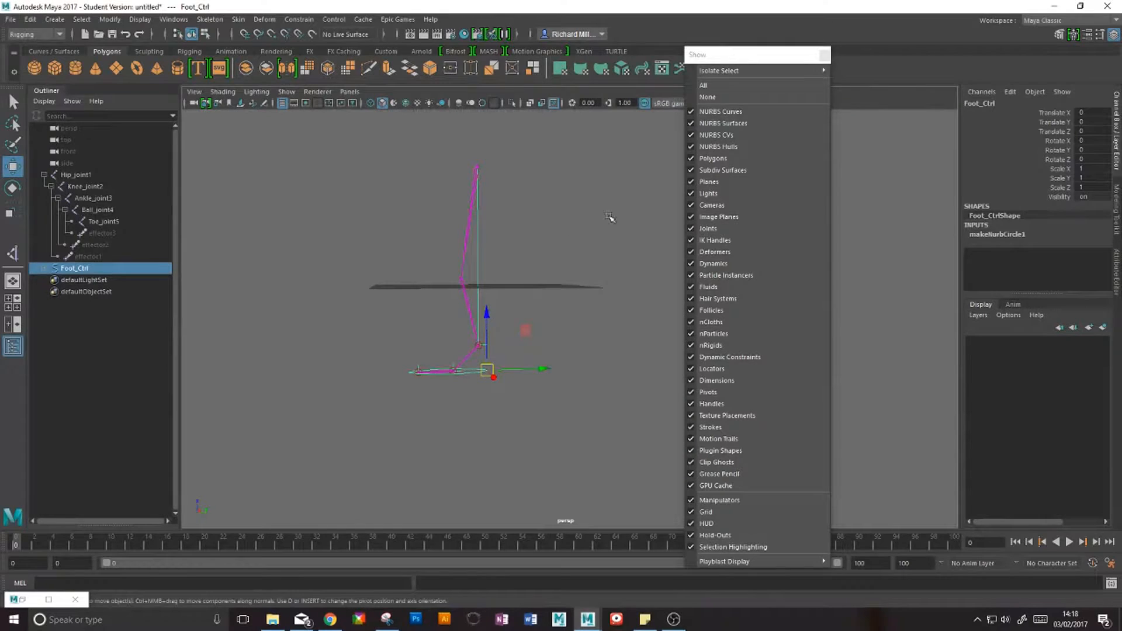
{"action": "left_click", "coordinate": [824, 55]}
{"action": "left_click_drag", "start_coordinate": [543, 331], "coordinate": [611, 350], "text": "alt"}
{"action": "key", "text": "e"}
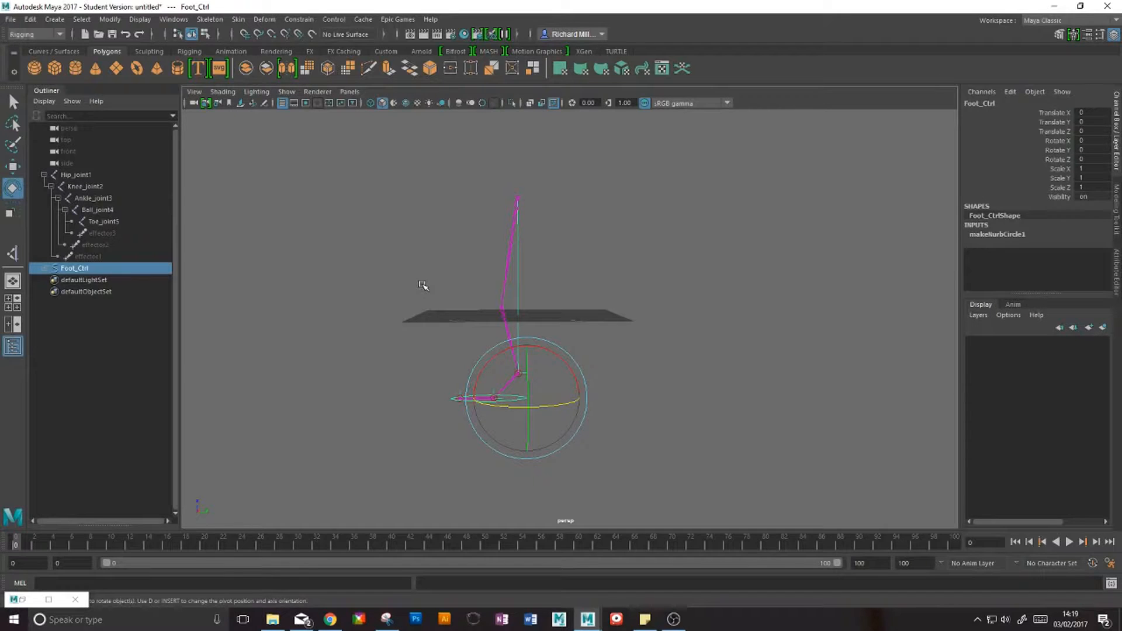
{"action": "left_click", "coordinate": [421, 442]}
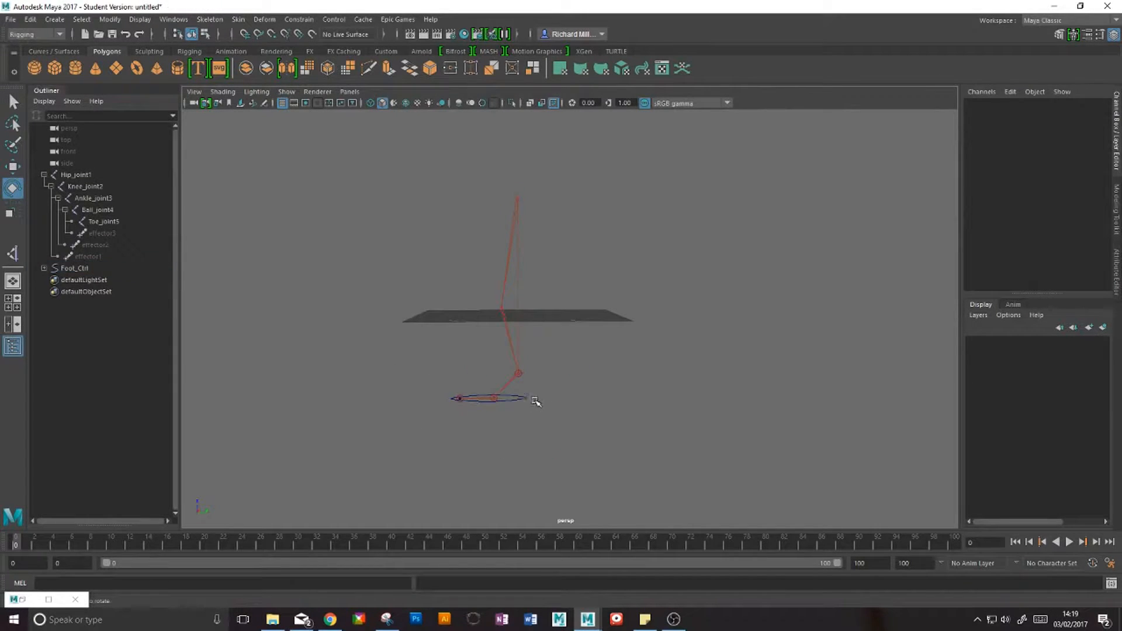
{"action": "left_click", "coordinate": [521, 395]}
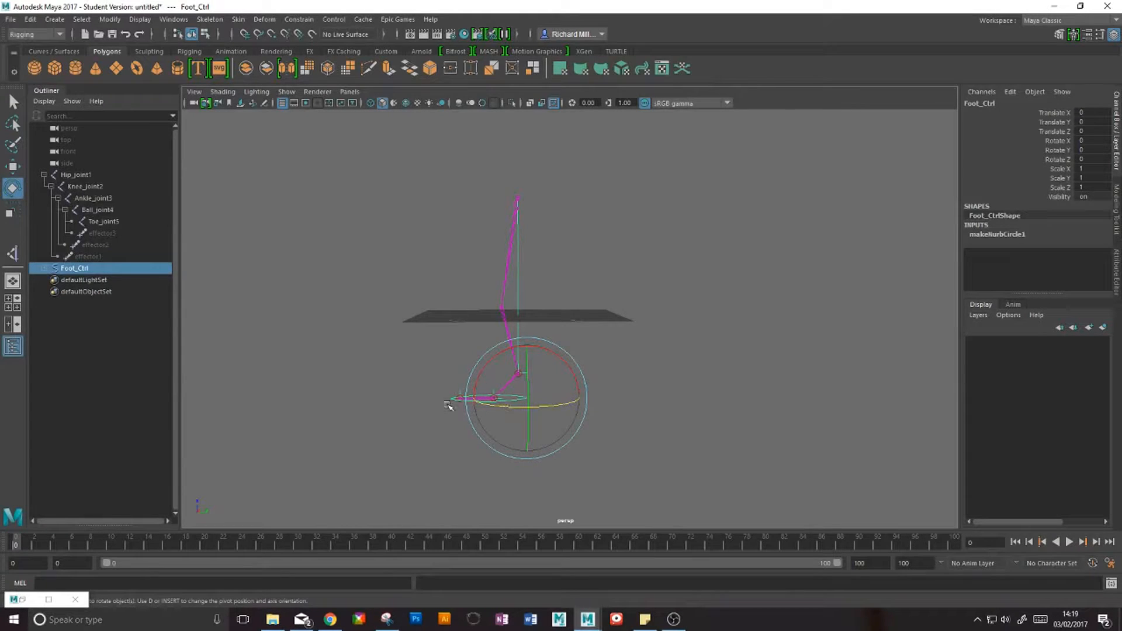
Step: Expand Foot_Ctrl, AnklePivot and TipToe in the hierarchy to reveal the Toe_Tap and Heel_Lift groups, and look over Foot_Ctrl's transform channels
{"action": "left_click", "coordinate": [44, 268]}
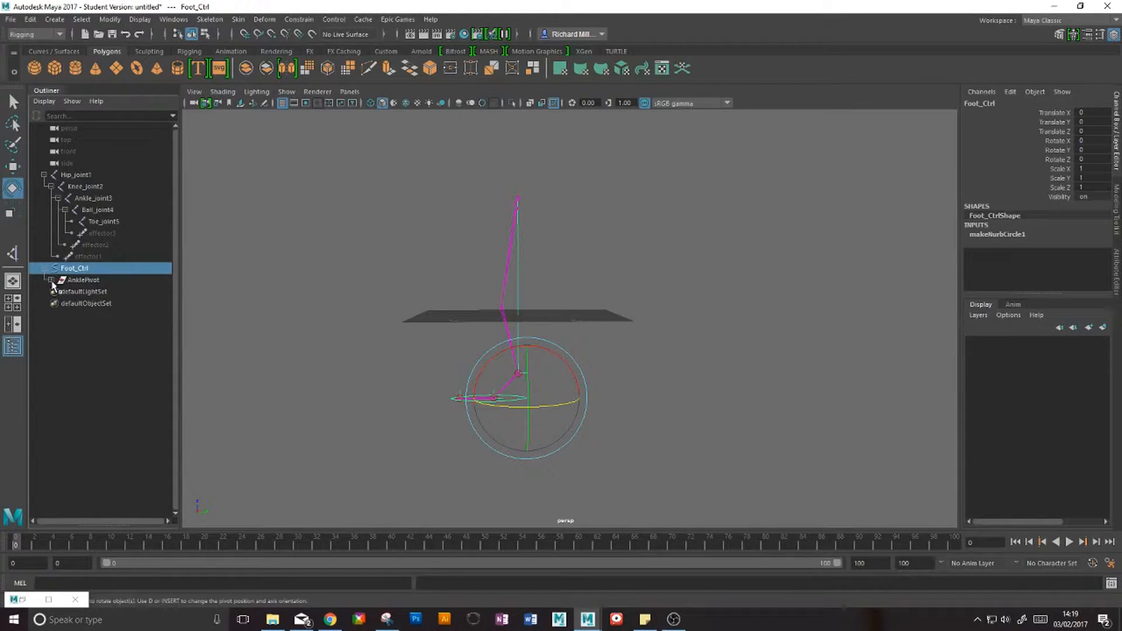
{"action": "left_click", "coordinate": [51, 280]}
{"action": "left_click", "coordinate": [58, 292]}
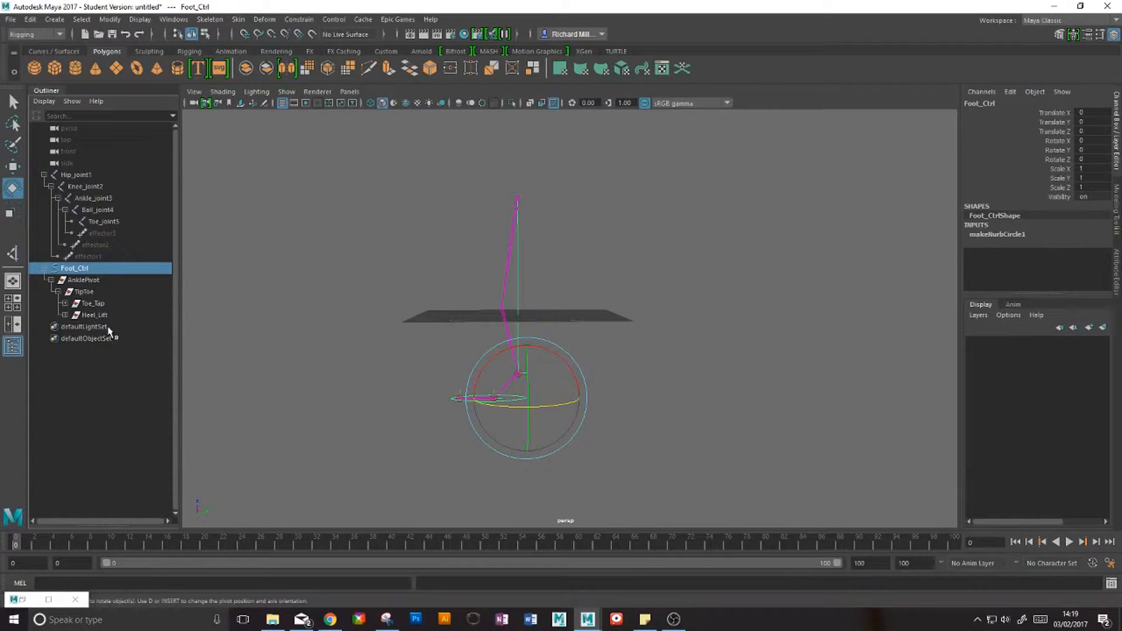
{"action": "left_click", "coordinate": [1052, 187]}
{"action": "left_click", "coordinate": [1046, 160]}
{"action": "left_click", "coordinate": [1042, 132]}
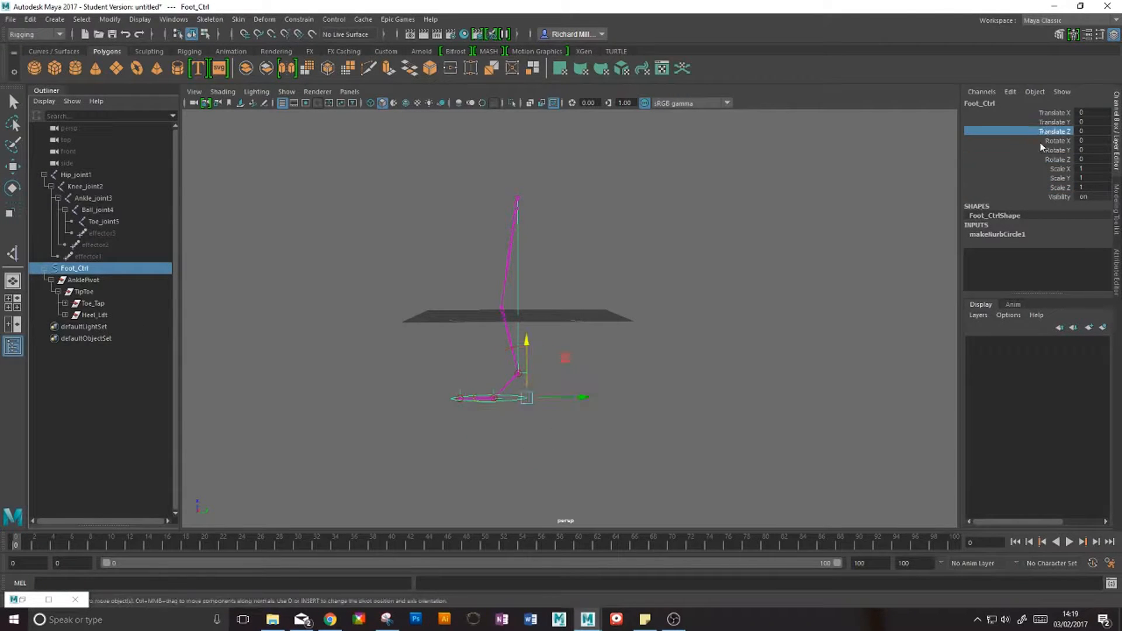
Step: Add a keyable float attribute named ToeTap to Foot_Ctrl, with minimum 0, maximum 10 and default 0
{"action": "left_click", "coordinate": [688, 369]}
{"action": "left_click_drag", "start_coordinate": [508, 426], "coordinate": [523, 425], "text": "alt"}
{"action": "left_click_drag", "start_coordinate": [594, 351], "coordinate": [513, 426], "text": "alt"}
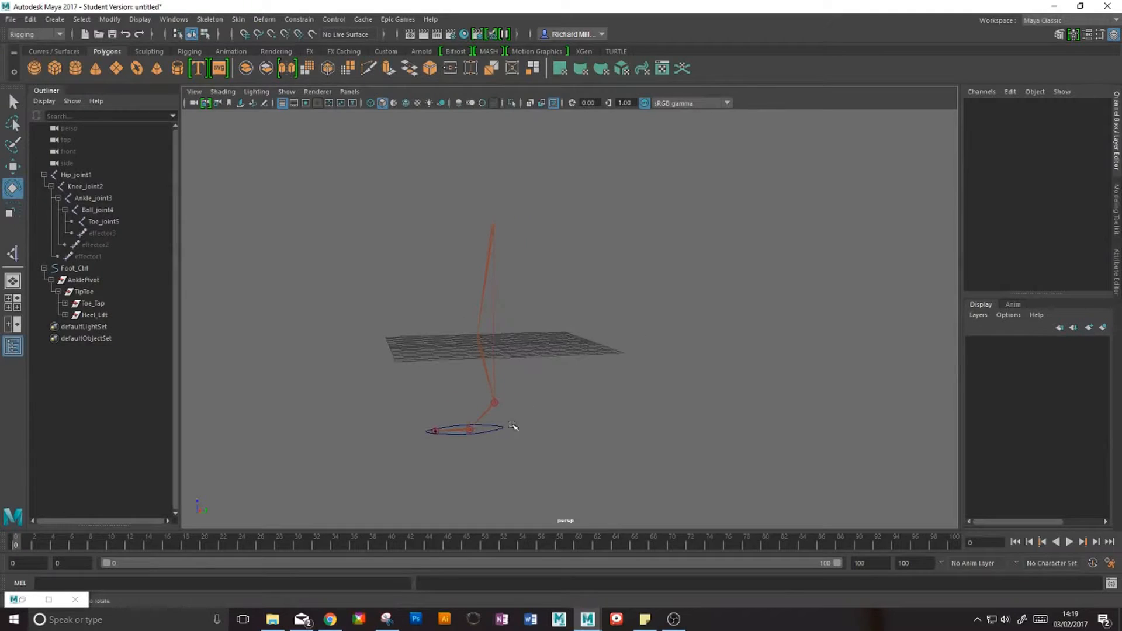
{"action": "left_click", "coordinate": [495, 426]}
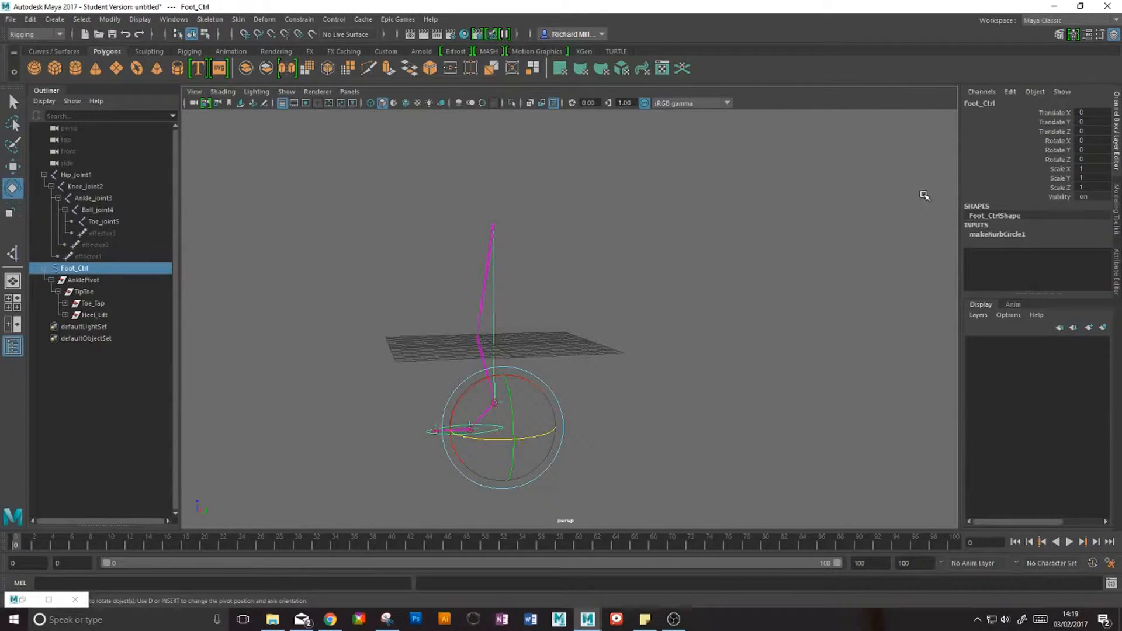
{"action": "left_click", "coordinate": [1010, 92]}
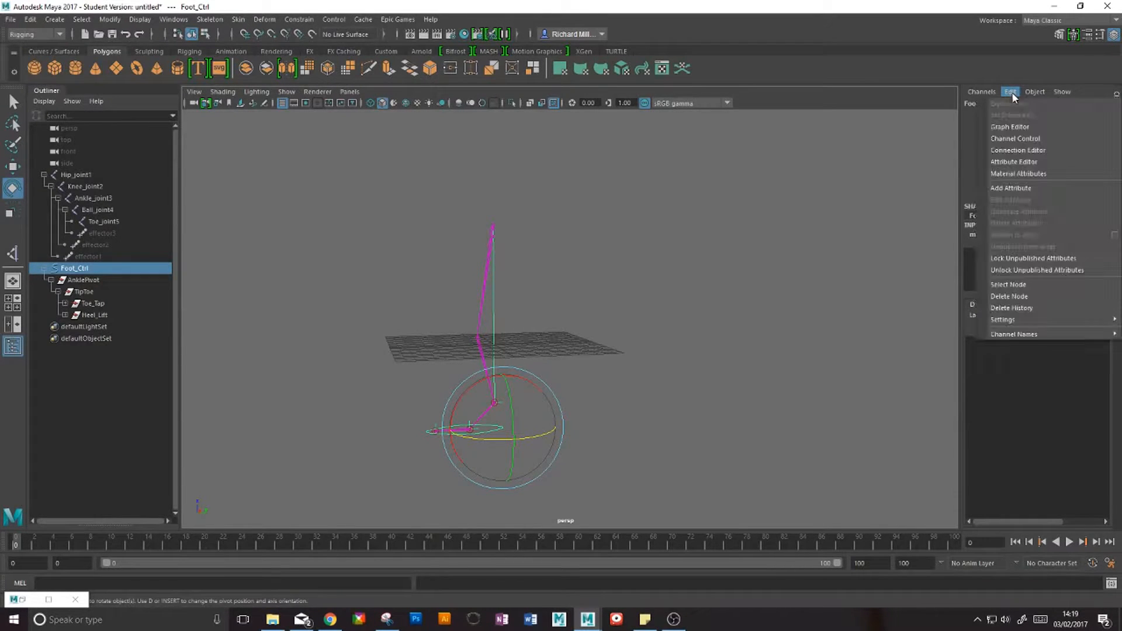
{"action": "left_click", "coordinate": [1017, 189]}
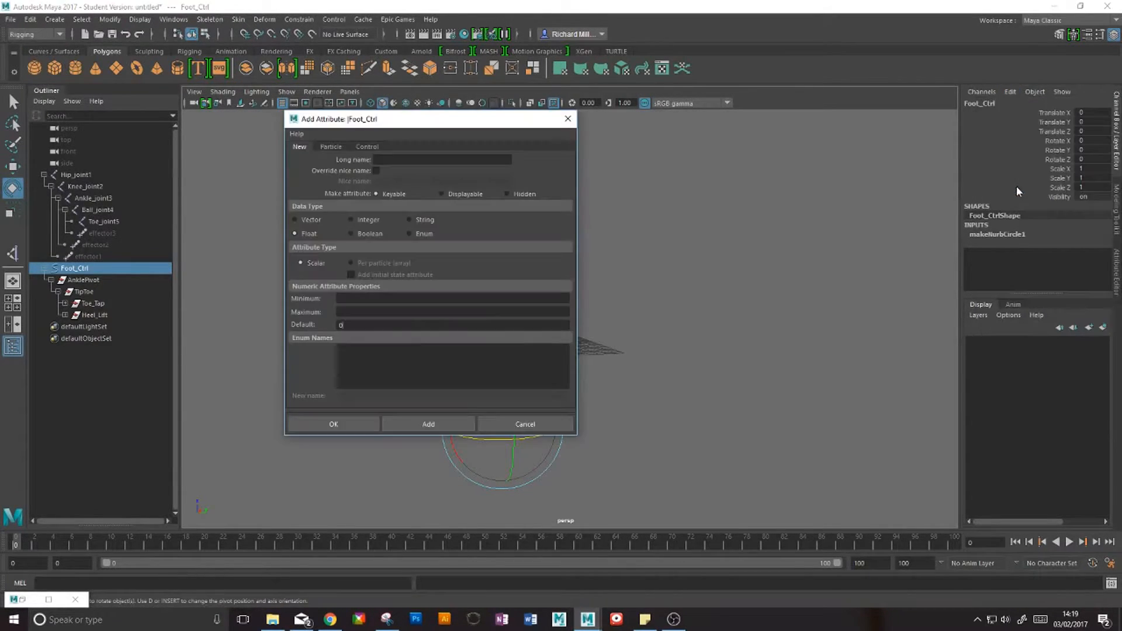
{"action": "left_click_drag", "start_coordinate": [416, 126], "coordinate": [762, 81]}
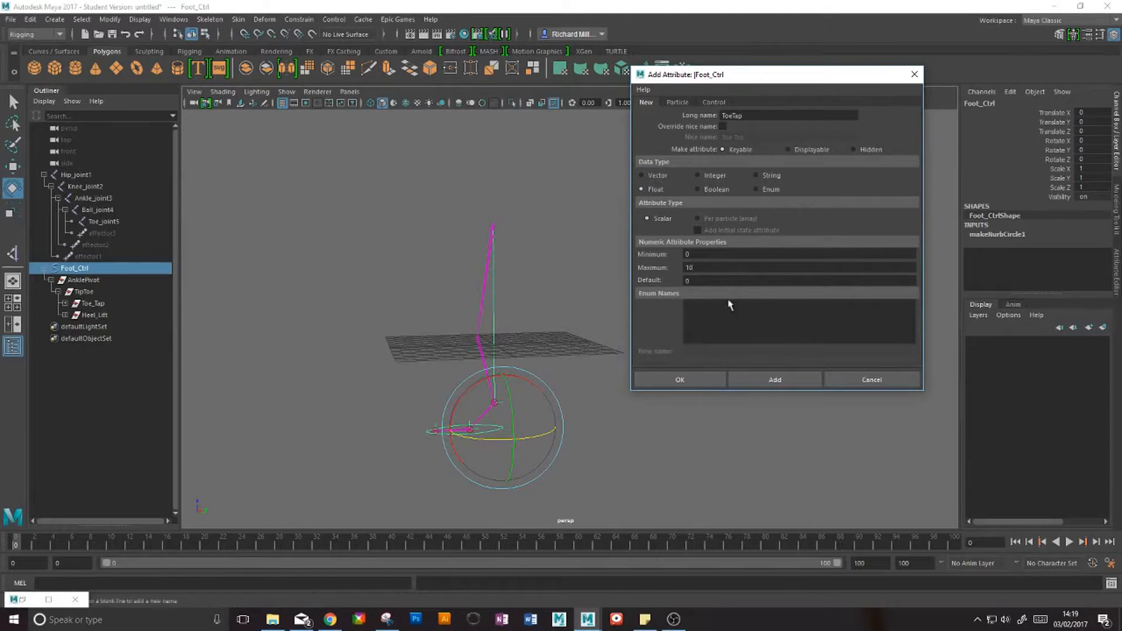
{"action": "left_click", "coordinate": [679, 380]}
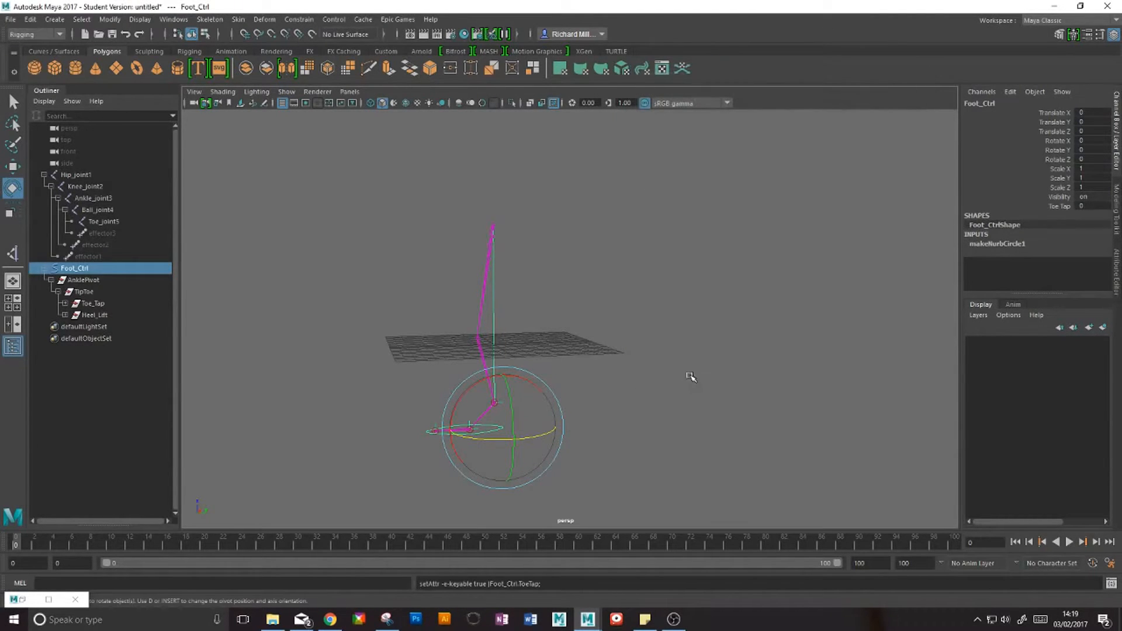
Step: Test the Toe Tap attribute on Foot_Ctrl by scrubbing its value up and back to 0
{"action": "left_click", "coordinate": [1055, 205]}
{"action": "middle_click_drag", "start_coordinate": [692, 231], "coordinate": [826, 208]}
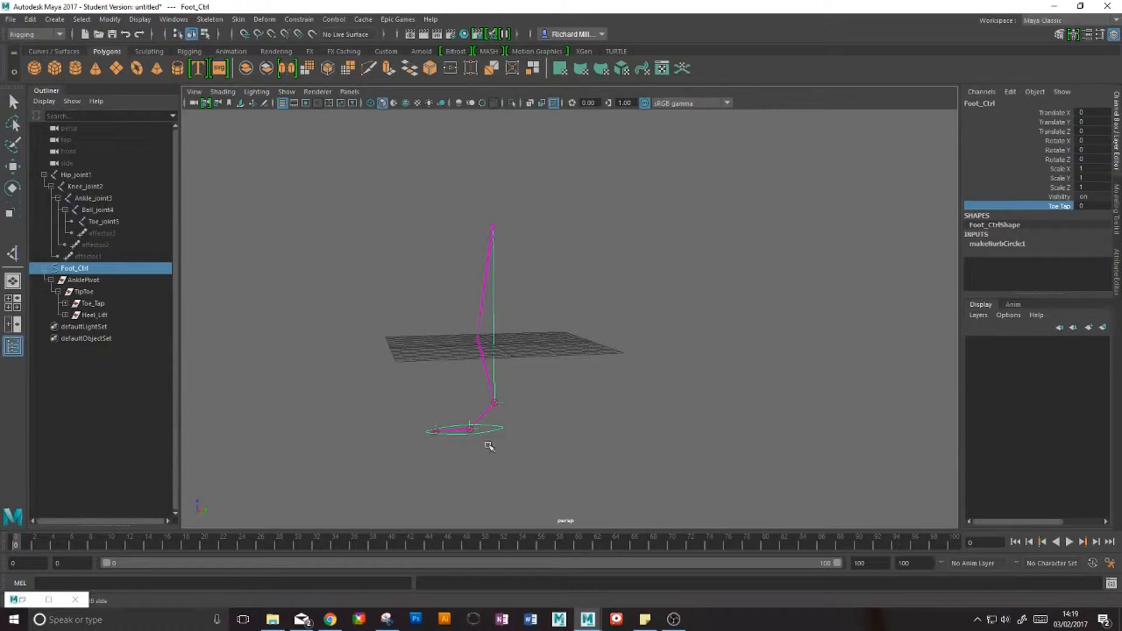
{"action": "middle_click_drag", "start_coordinate": [649, 264], "coordinate": [683, 253]}
{"action": "middle_click_drag", "start_coordinate": [720, 233], "coordinate": [556, 205]}
{"action": "middle_click_drag", "start_coordinate": [496, 344], "coordinate": [437, 318], "text": "alt"}
{"action": "mouse_move", "coordinate": [439, 319]}
{"action": "left_mouse_down", "text": "alt"}
{"action": "mouse_move", "coordinate": [454, 309]}
{"action": "mouse_move", "coordinate": [444, 322]}
{"action": "left_mouse_up", "text": "alt"}
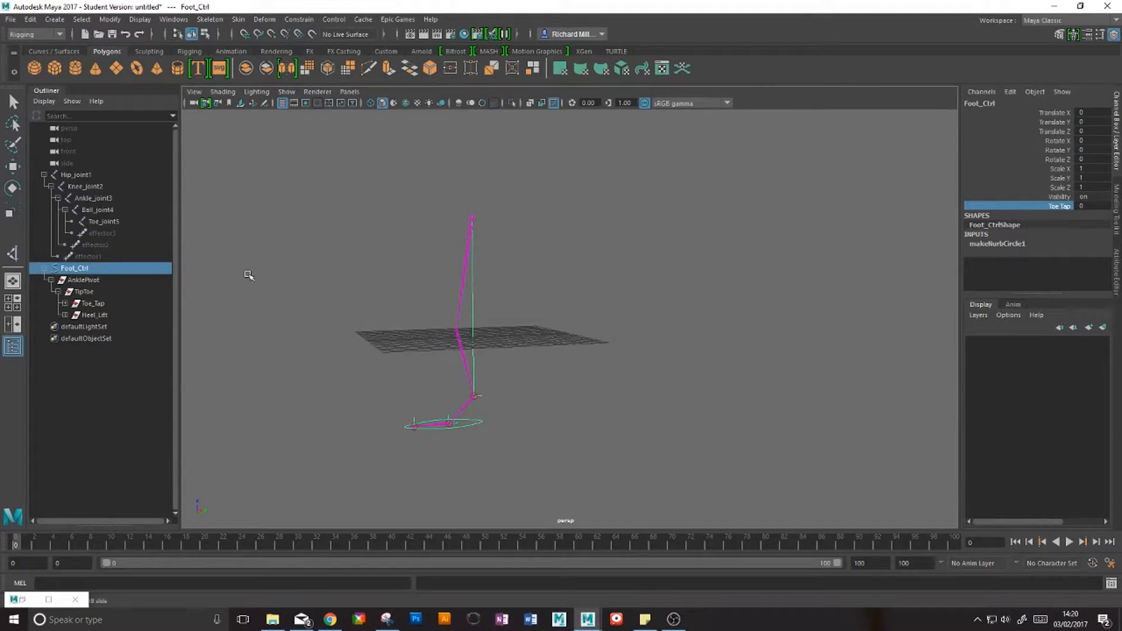
Step: Inspect the rotation pivots of the TipToe and Heel_Lift groups, and reselect Foot_Ctrl
{"action": "left_click", "coordinate": [82, 292]}
{"action": "key", "text": "e"}
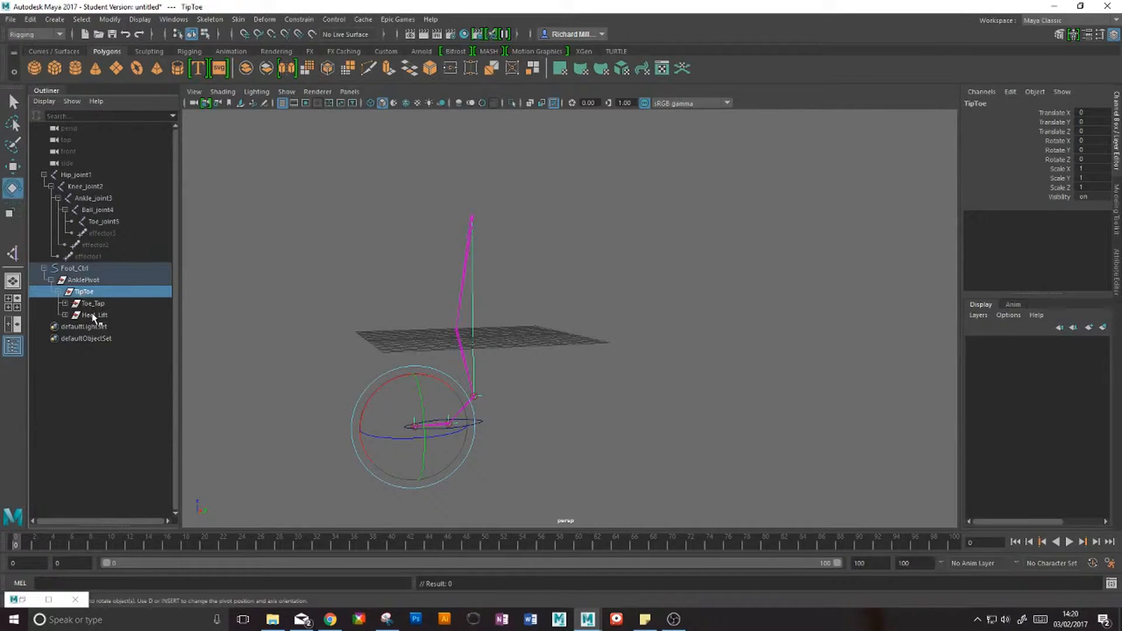
{"action": "left_click", "coordinate": [93, 315]}
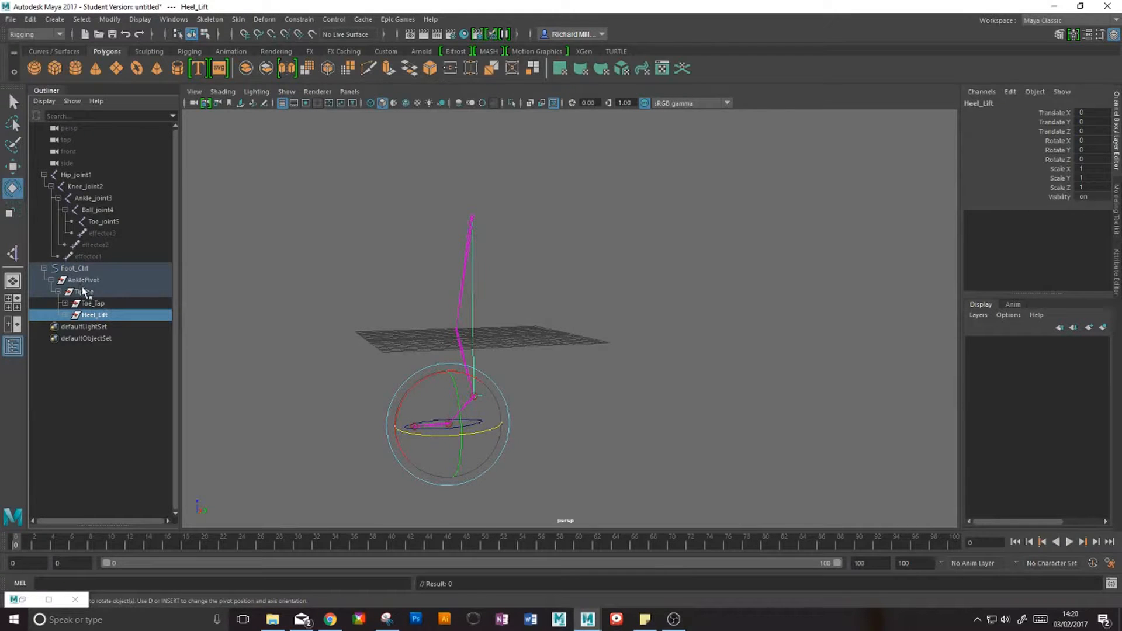
{"action": "left_click", "coordinate": [479, 417]}
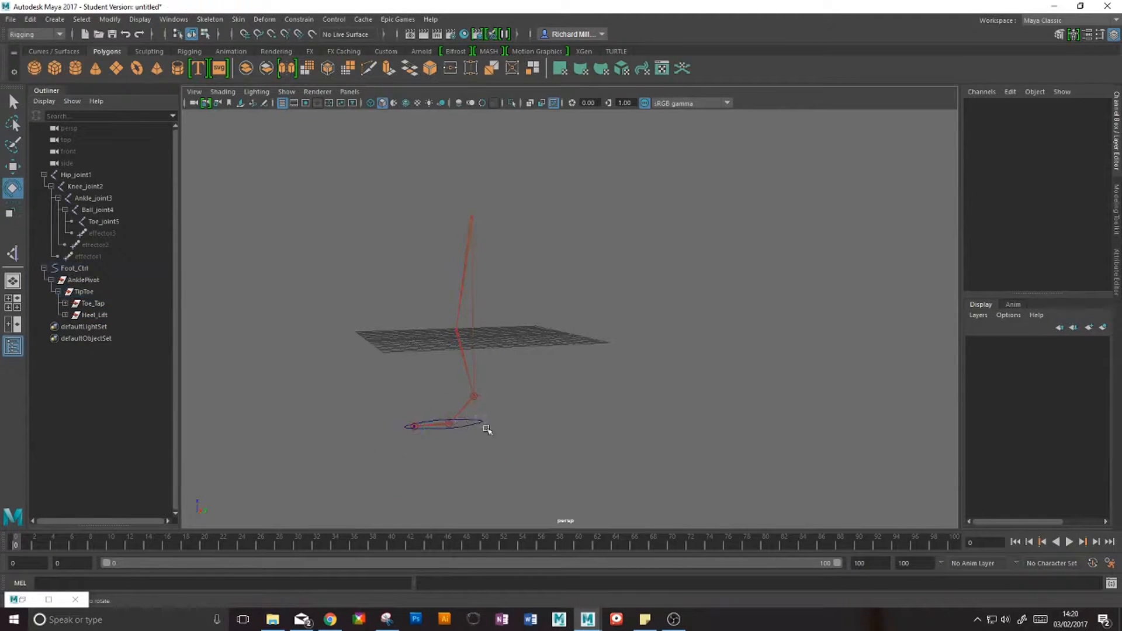
{"action": "left_click", "coordinate": [485, 428]}
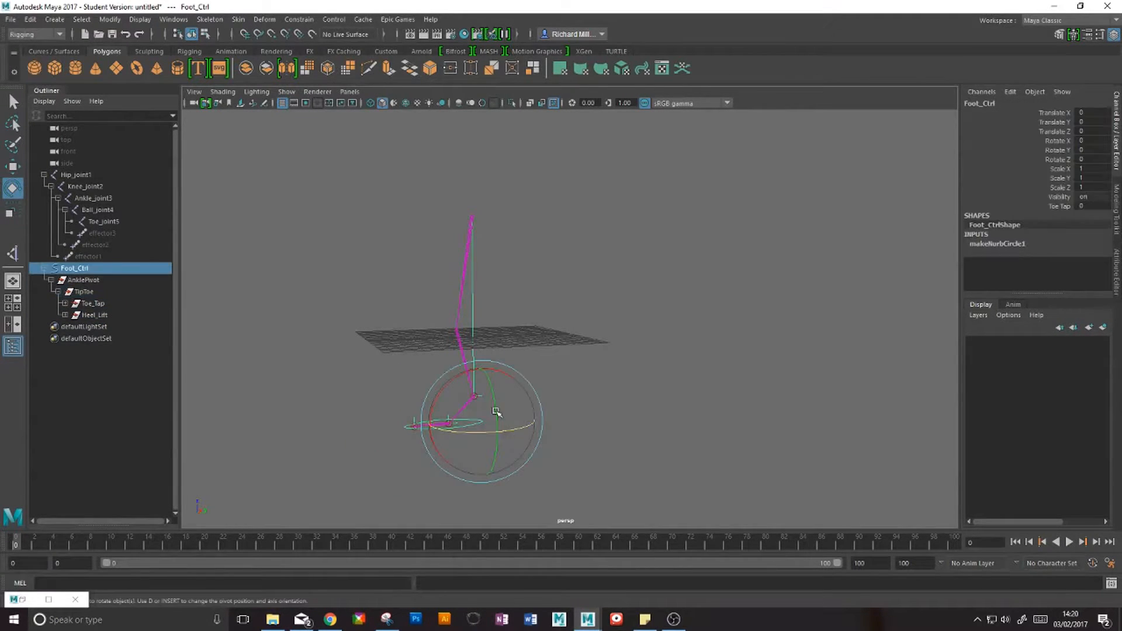
Step: Switch to the Animation menu set and open the Set Driven Key editor, placing it clear of the leg and Foot_Ctrl's channels
{"action": "left_click", "coordinate": [47, 33]}
{"action": "left_click", "coordinate": [34, 72]}
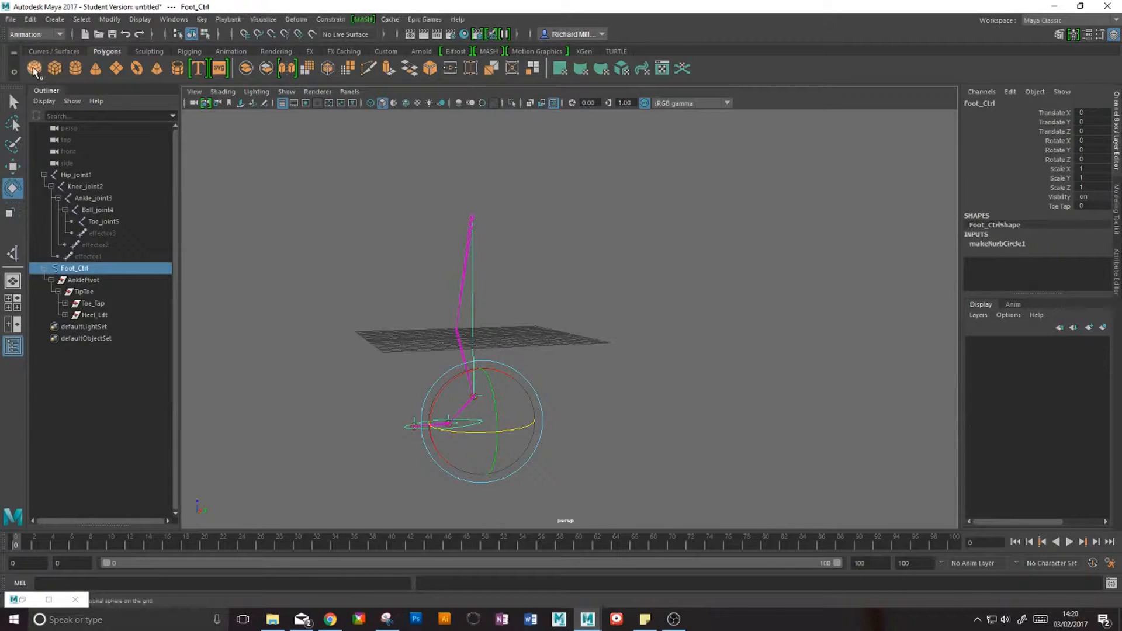
{"action": "left_click", "coordinate": [202, 20]}
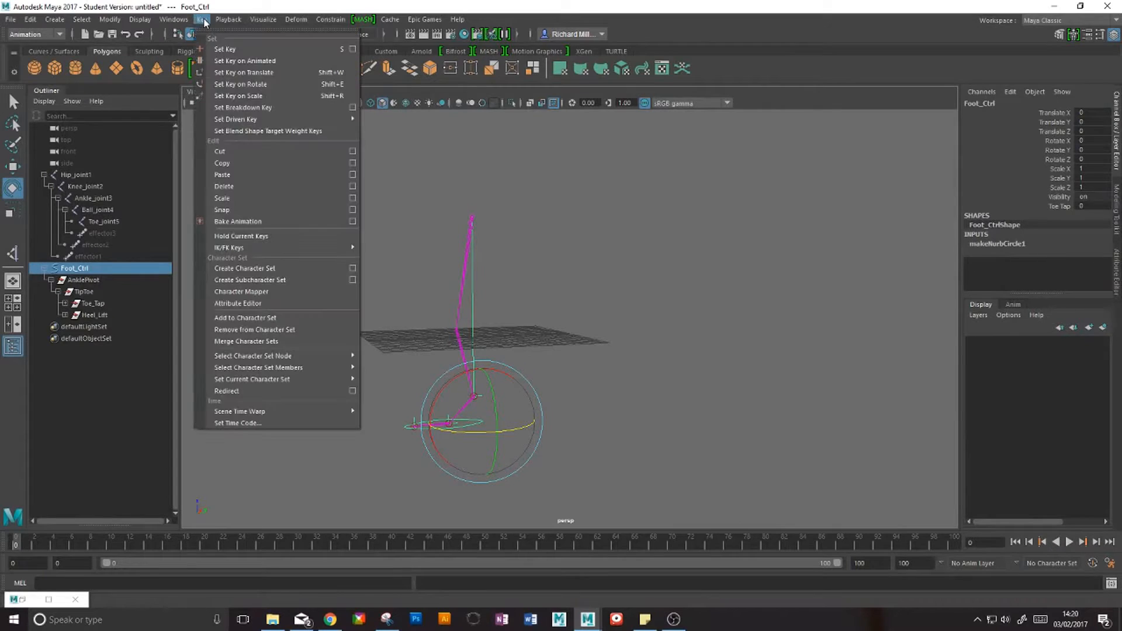
{"action": "mouse_move", "coordinate": [253, 124]}
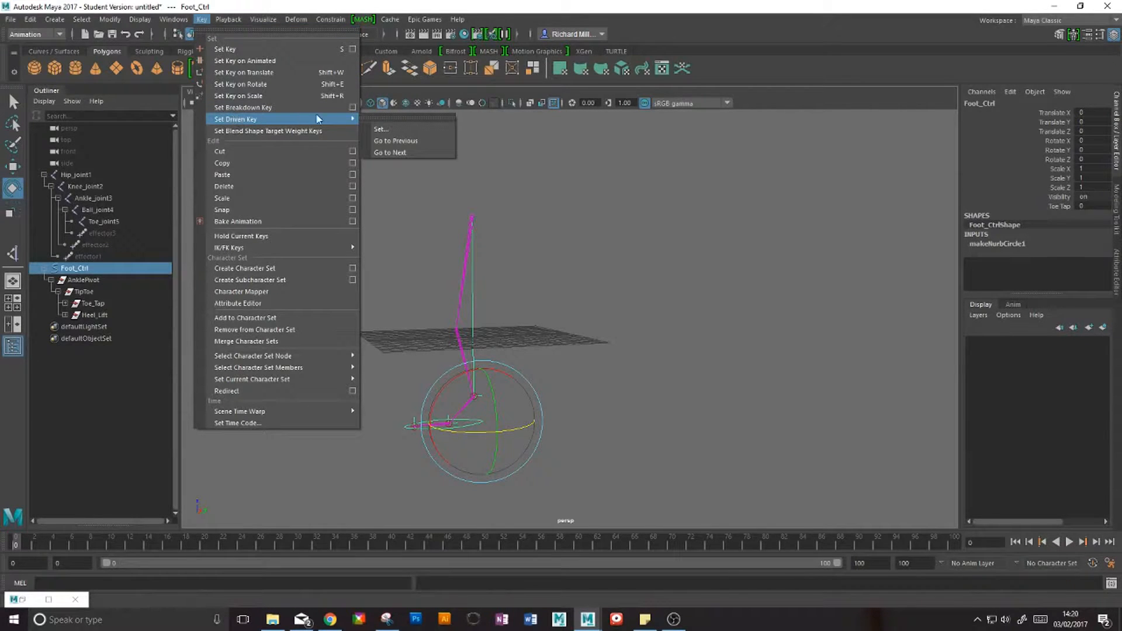
{"action": "left_click", "coordinate": [394, 130]}
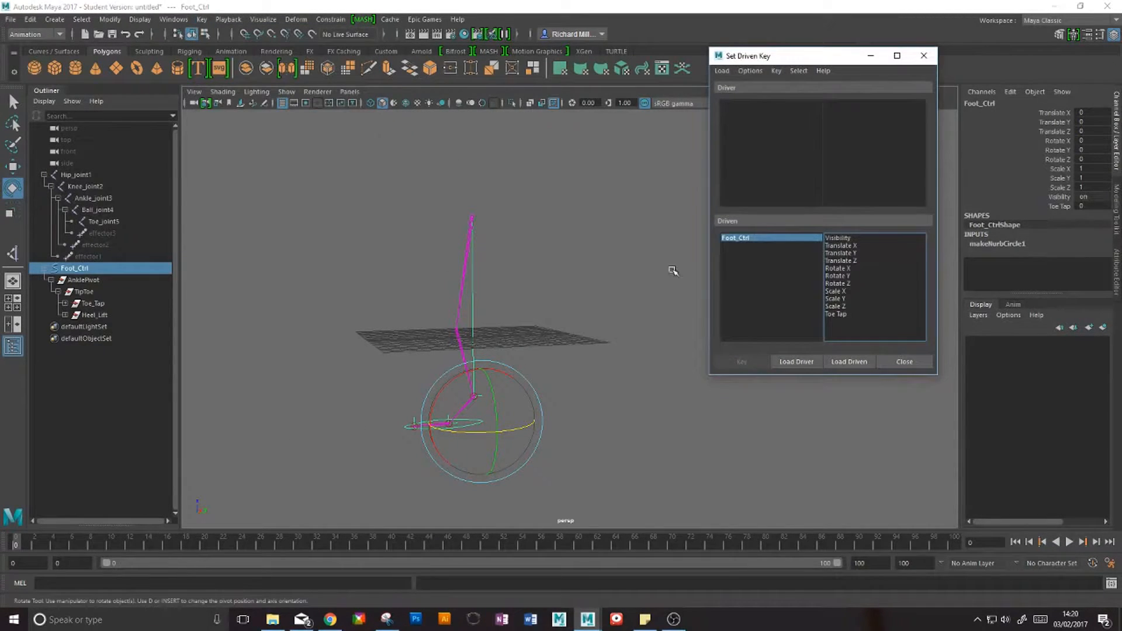
{"action": "left_click_drag", "start_coordinate": [789, 57], "coordinate": [682, 43]}
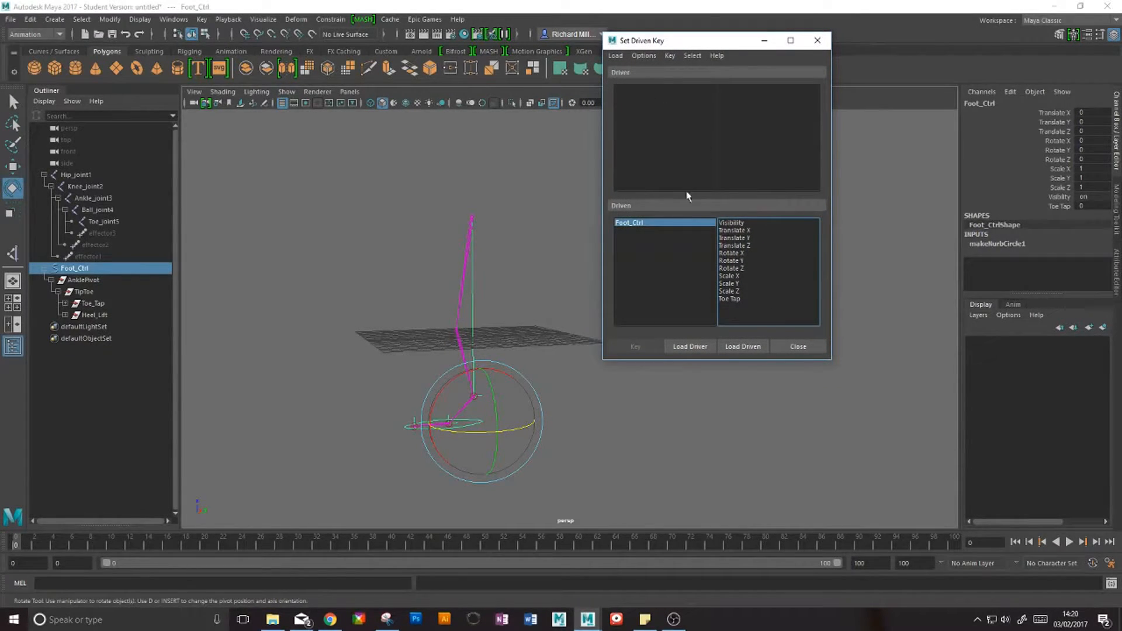
Step: Load Foot_Ctrl as the driver in Set Driven Key and choose Toe Tap as the driving attribute
{"action": "middle_click_drag", "start_coordinate": [665, 374], "coordinate": [596, 378], "text": "alt"}
{"action": "left_click_drag", "start_coordinate": [591, 391], "coordinate": [549, 424], "text": "alt"}
{"action": "left_click", "coordinate": [547, 426]}
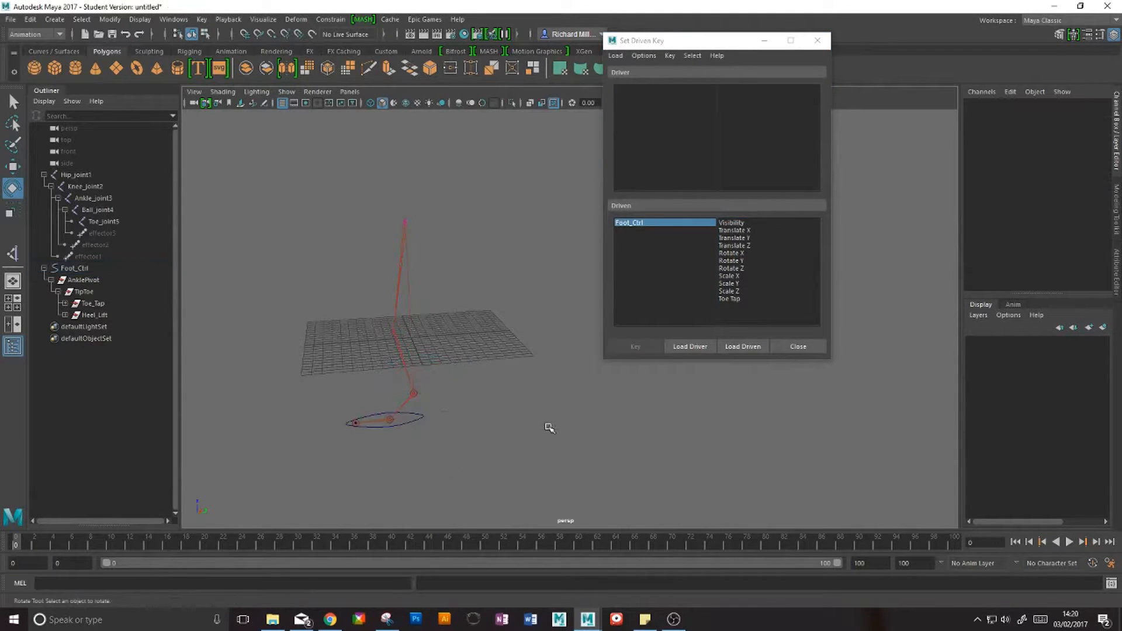
{"action": "left_click", "coordinate": [413, 412]}
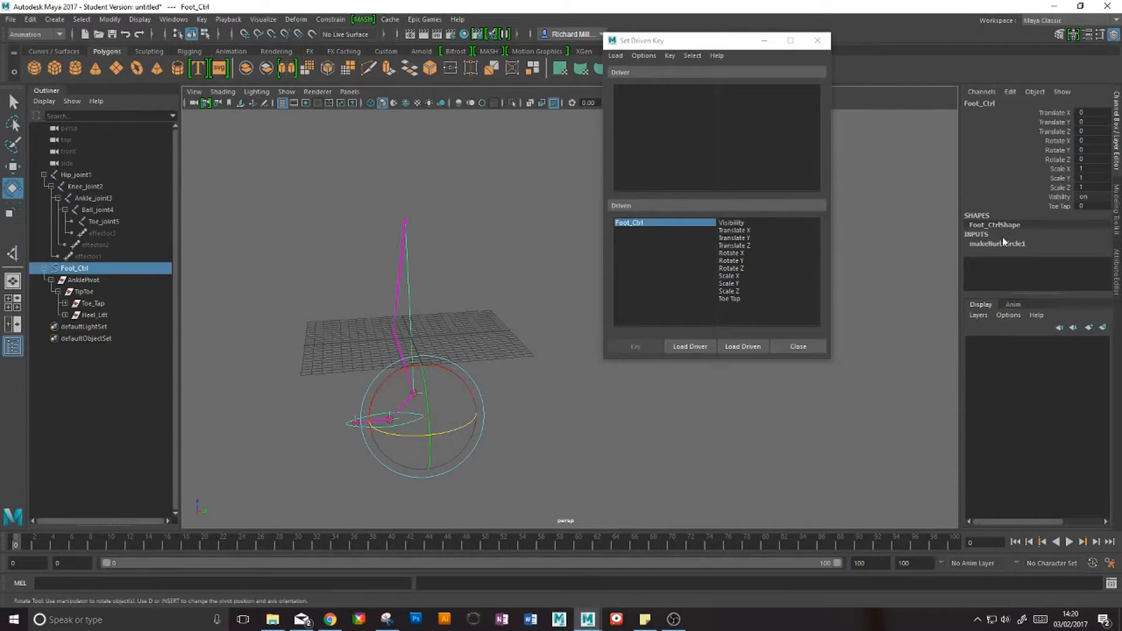
{"action": "left_click", "coordinate": [1049, 205]}
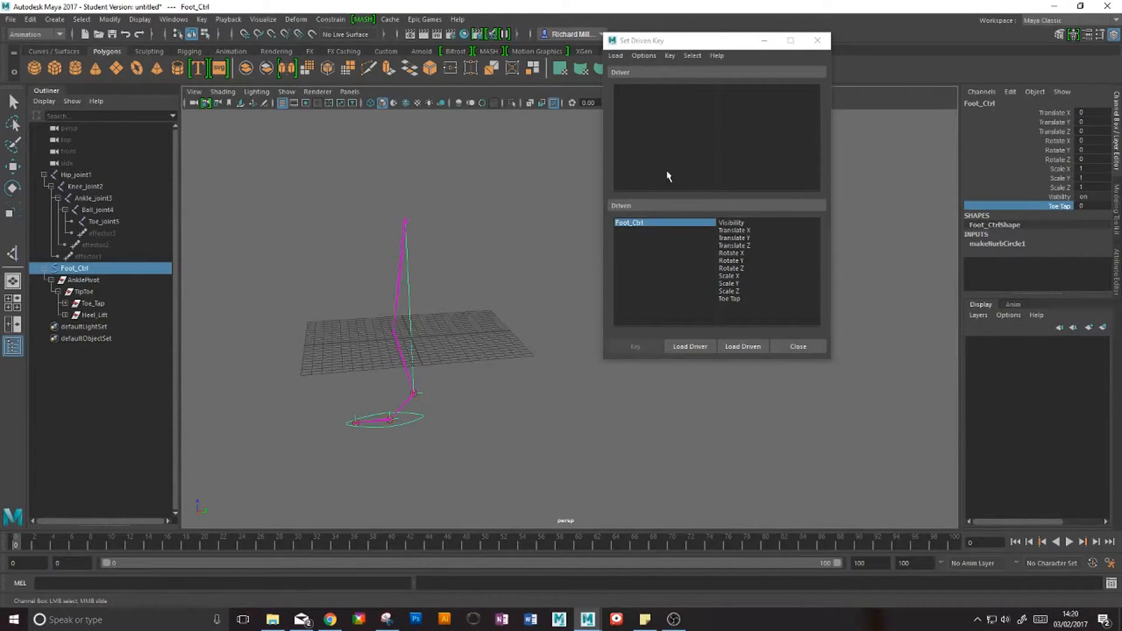
{"action": "left_click", "coordinate": [689, 346]}
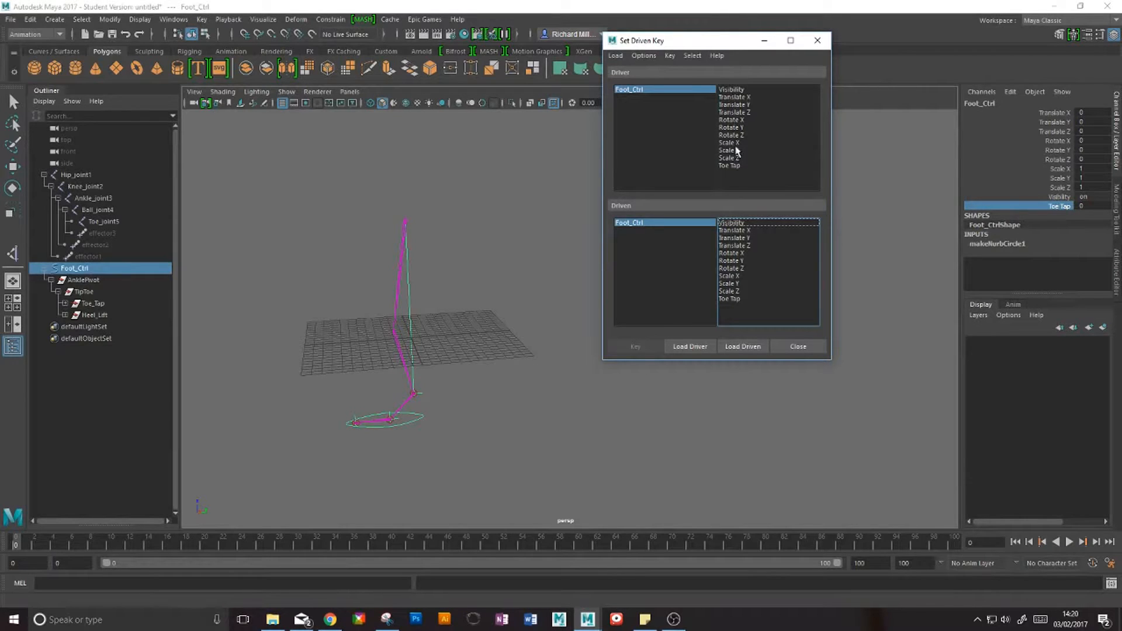
{"action": "left_click_drag", "start_coordinate": [734, 107], "coordinate": [738, 167]}
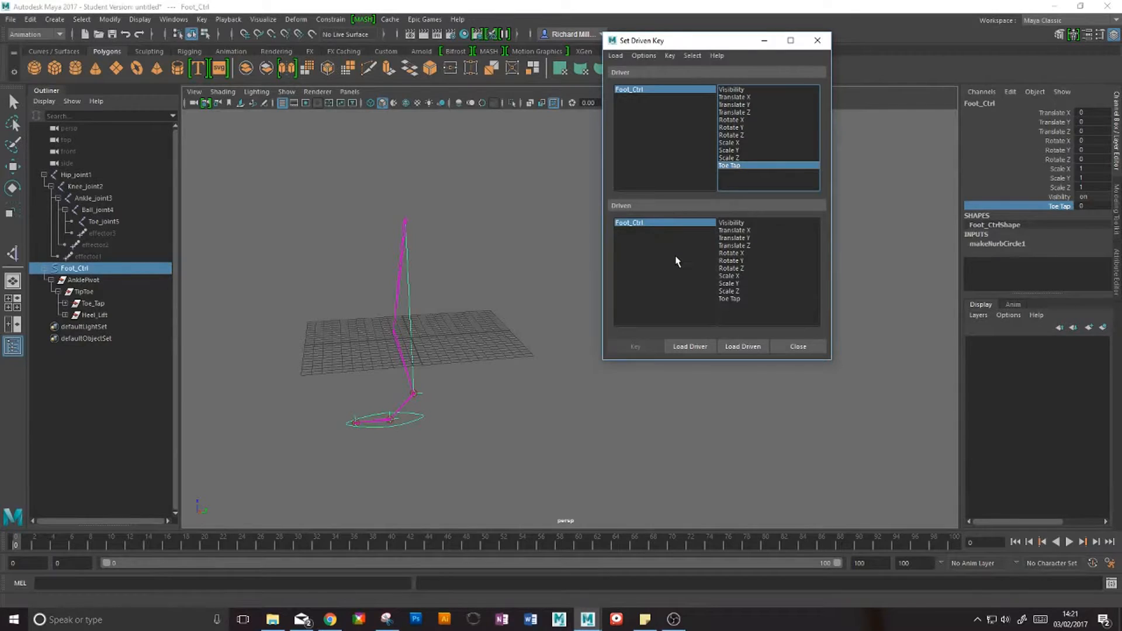
Step: Load the Toe_Tap group as the driven object, testing its X rotation at 15 and -45 degrees and undoing each test
{"action": "left_click_drag", "start_coordinate": [454, 345], "coordinate": [458, 298], "text": "alt"}
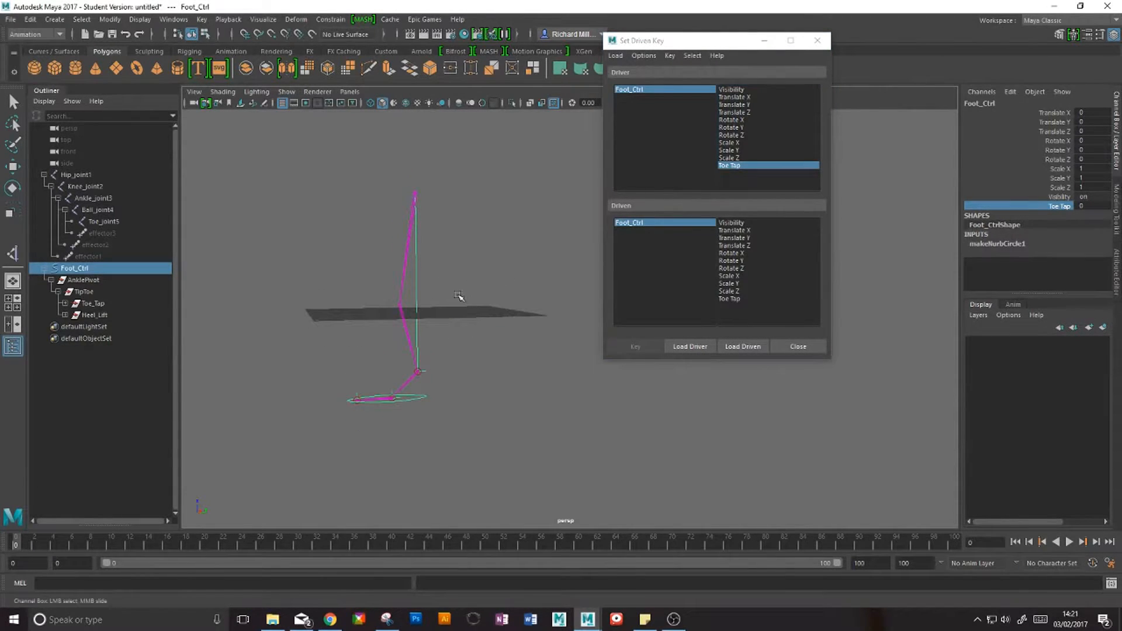
{"action": "left_click", "coordinate": [98, 303]}
{"action": "key", "text": "e"}
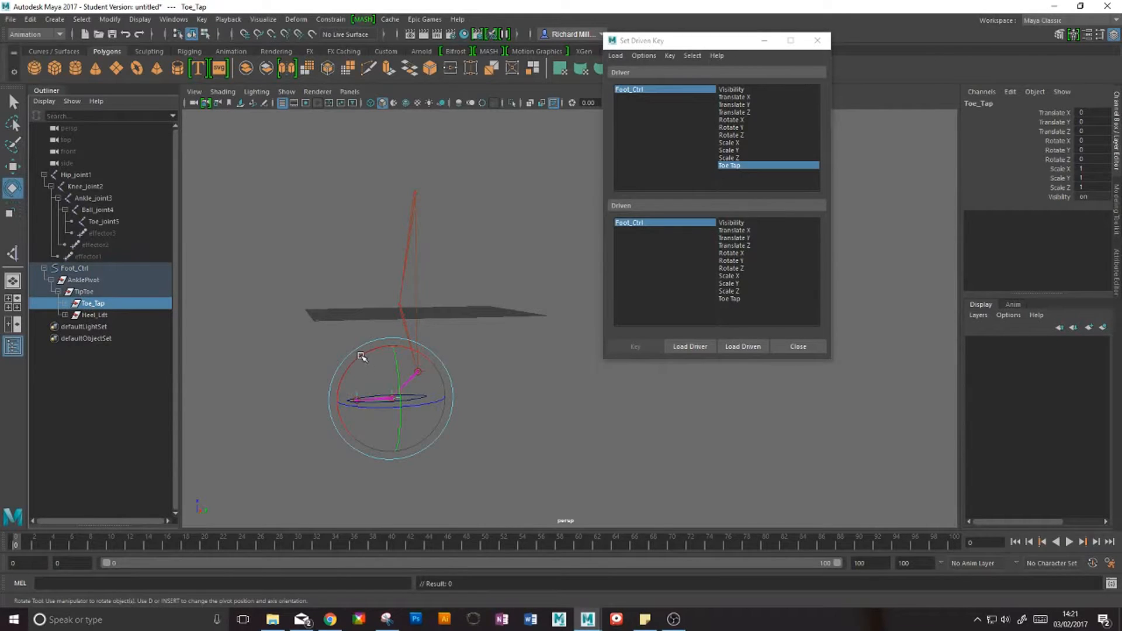
{"action": "mouse_move", "coordinate": [362, 357]}
{"action": "left_mouse_down"}
{"action": "mouse_move", "coordinate": [362, 409]}
{"action": "mouse_move", "coordinate": [359, 325]}
{"action": "mouse_move", "coordinate": [351, 350]}
{"action": "left_mouse_up"}
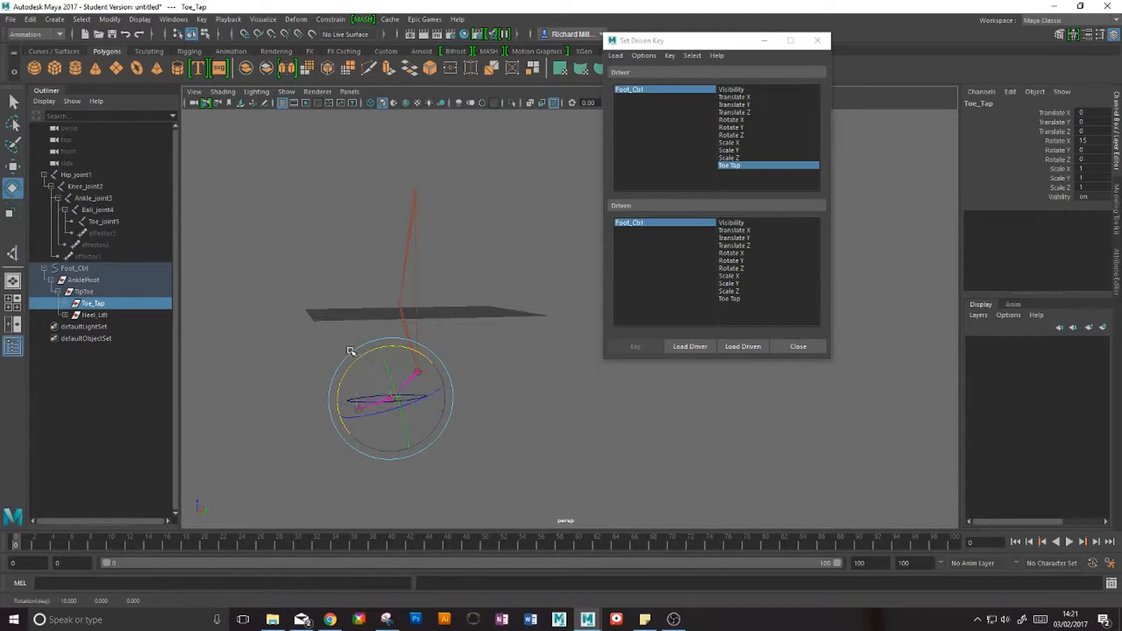
{"action": "key", "text": "ctrl+z"}
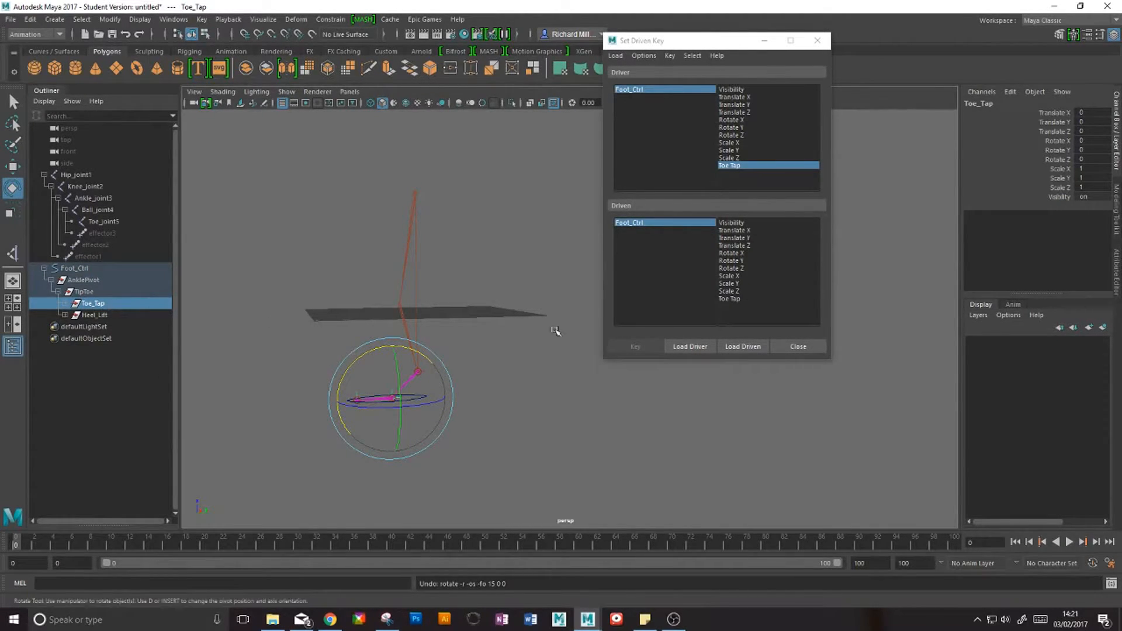
{"action": "left_click", "coordinate": [743, 347]}
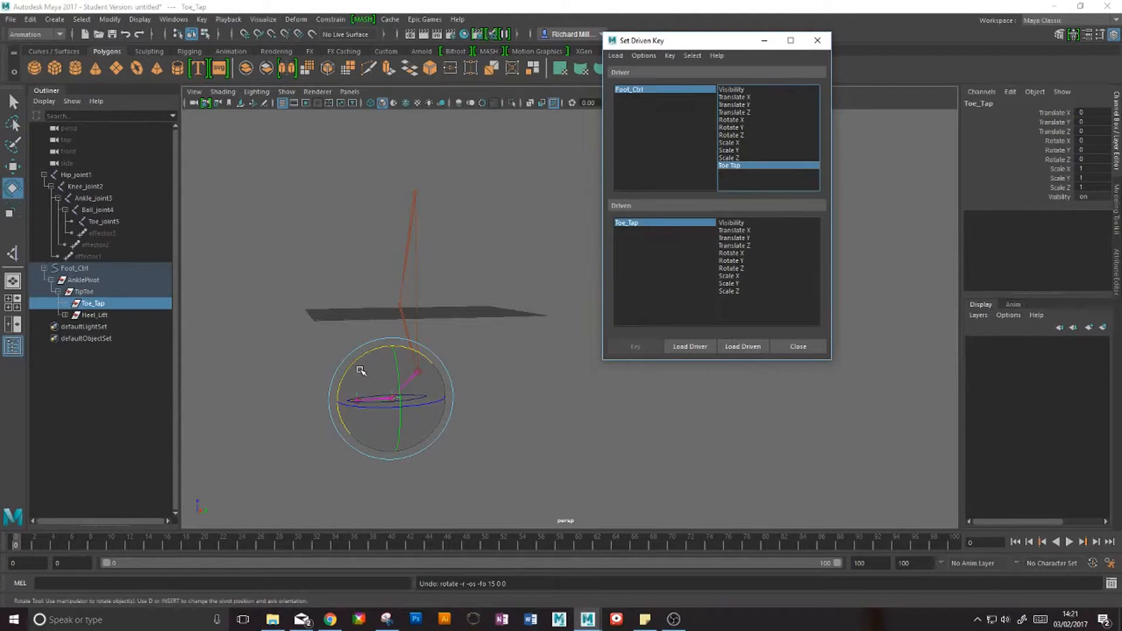
{"action": "left_click_drag", "start_coordinate": [359, 360], "coordinate": [401, 346]}
{"action": "key", "text": "ctrl+z"}
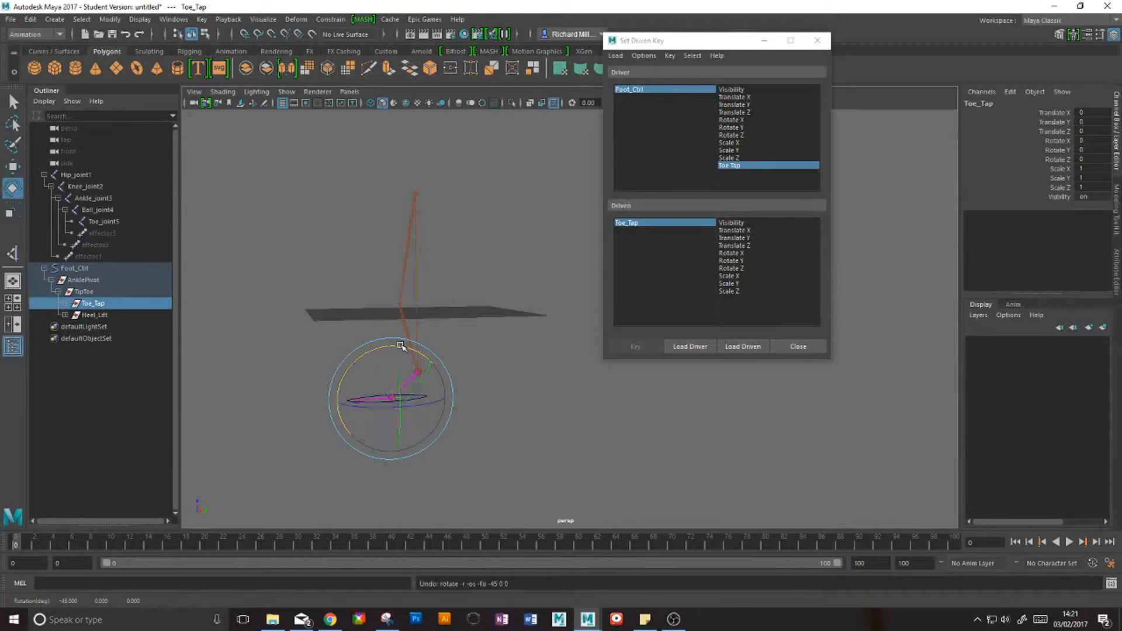
Step: Choose Rotate X as the Toe_Tap group's driven attribute, testing a -45 degree rotation and resetting Rotate X to 0
{"action": "left_click", "coordinate": [733, 253]}
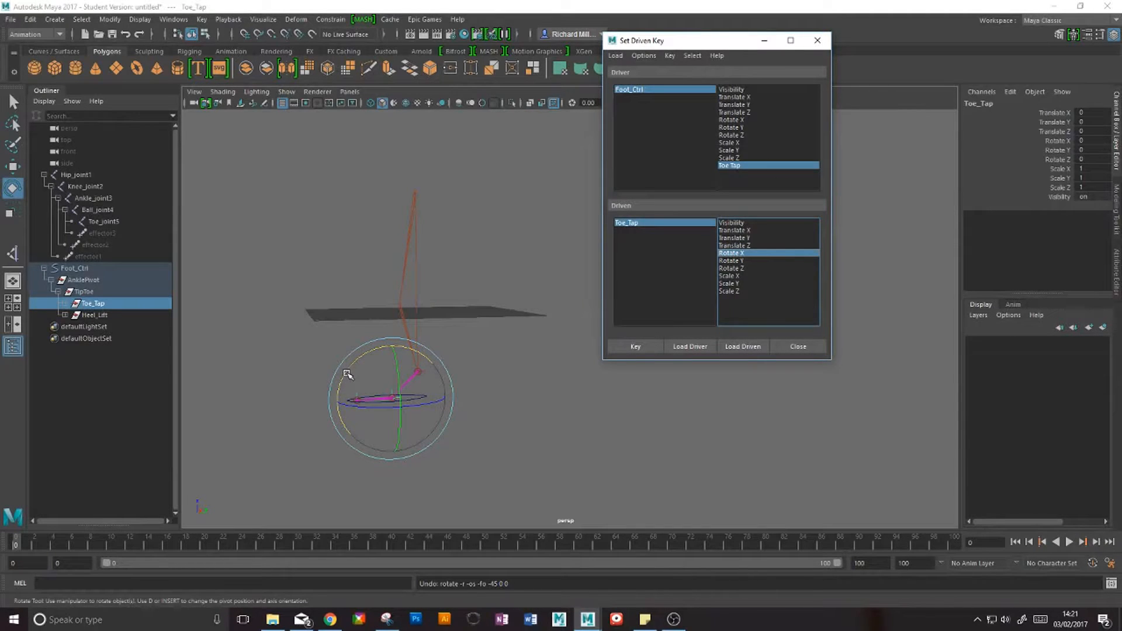
{"action": "left_click_drag", "start_coordinate": [348, 375], "coordinate": [376, 342]}
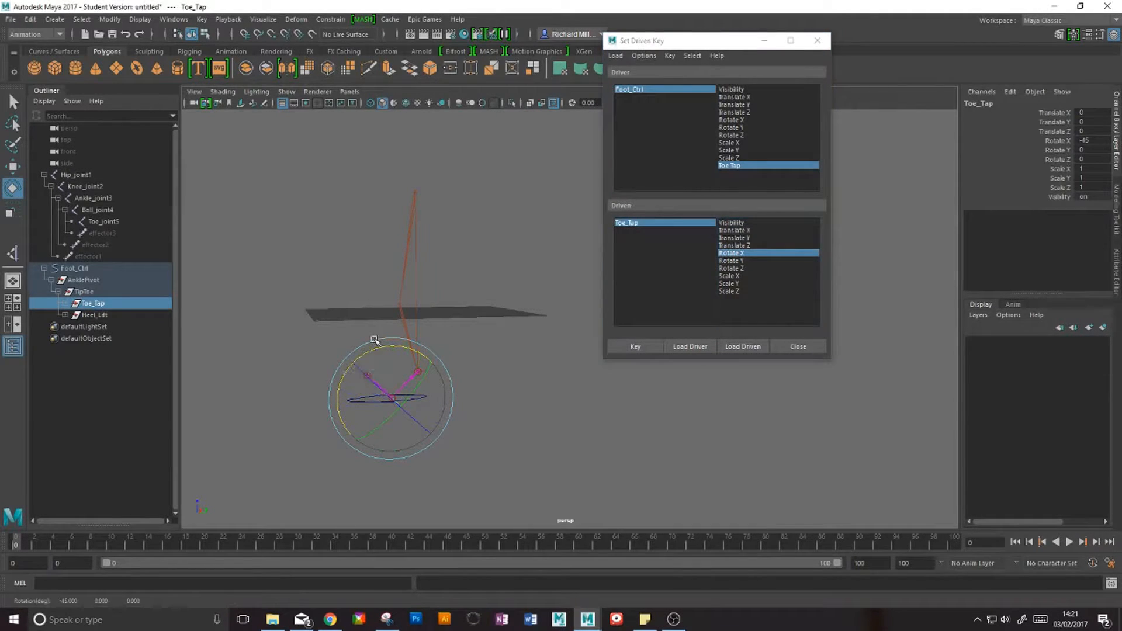
{"action": "left_click", "coordinate": [1059, 142]}
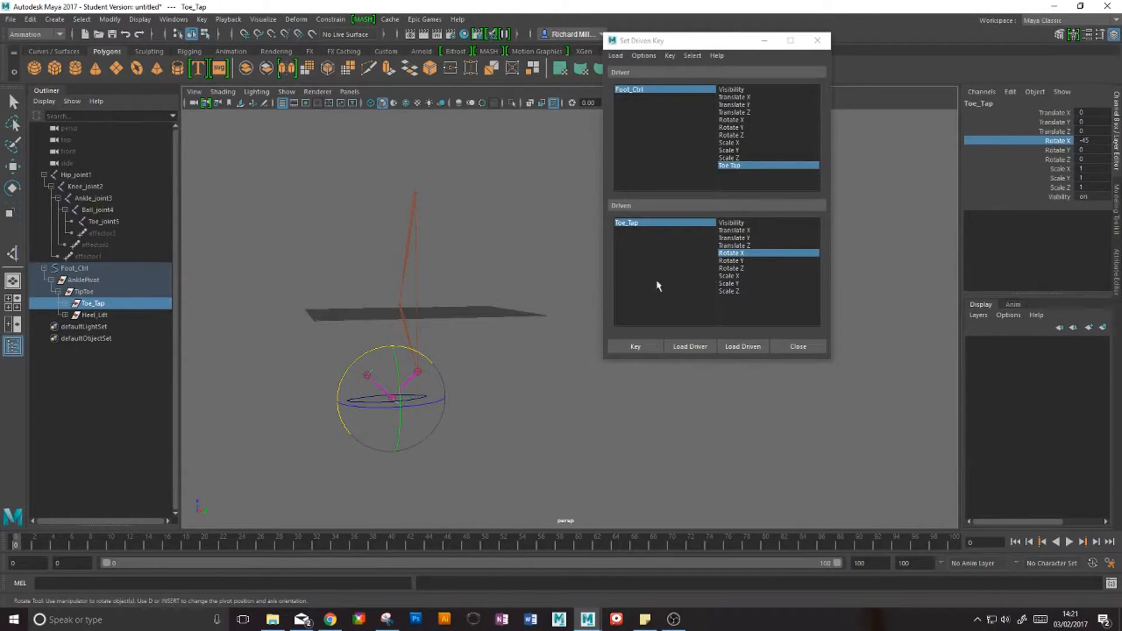
{"action": "double_click", "coordinate": [1093, 141]}
{"action": "type", "text": "0"}
{"action": "key", "text": "Return"}
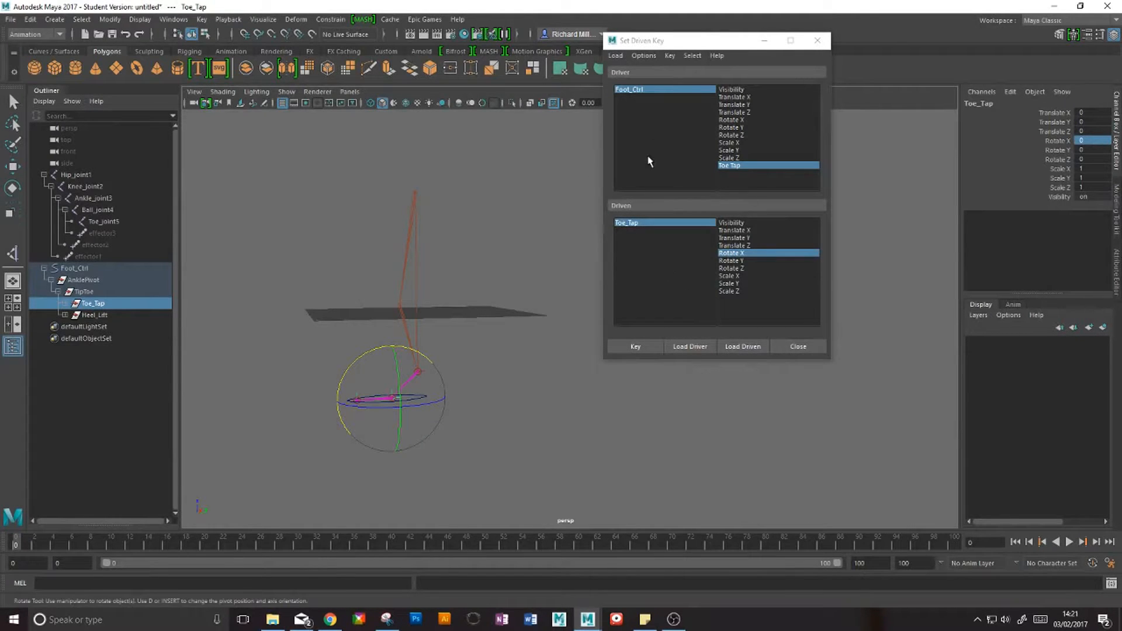
Step: Select Foot_Ctrl's Toe Tap as the driver and key Toe_Tap's Rotate X with both attributes at 0
{"action": "left_click", "coordinate": [634, 91]}
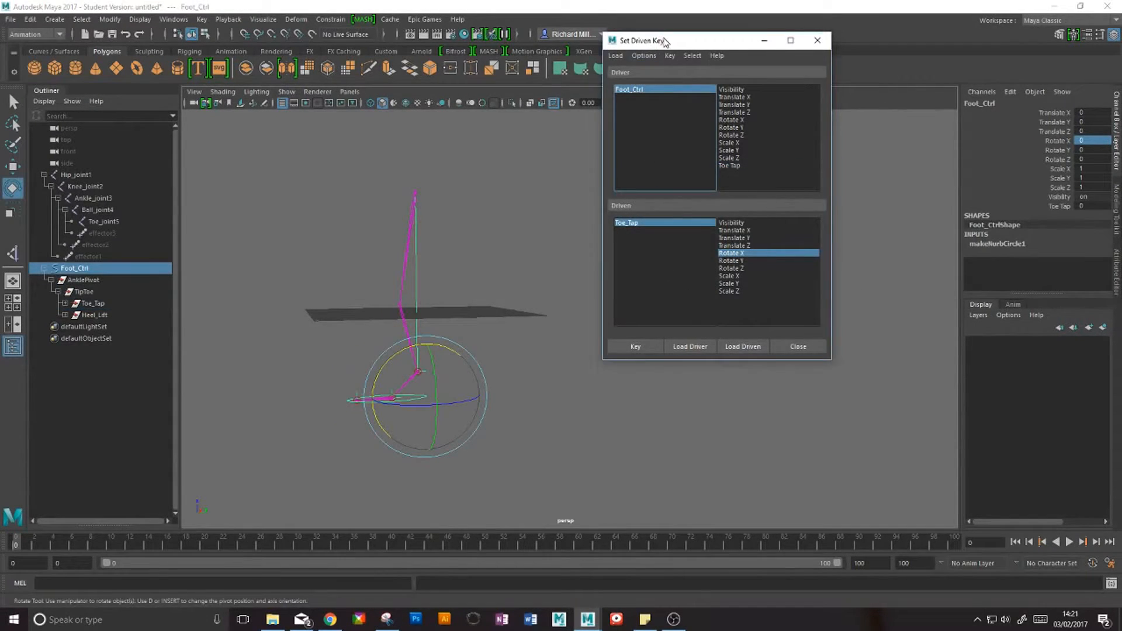
{"action": "left_click_drag", "start_coordinate": [665, 41], "coordinate": [629, 34]}
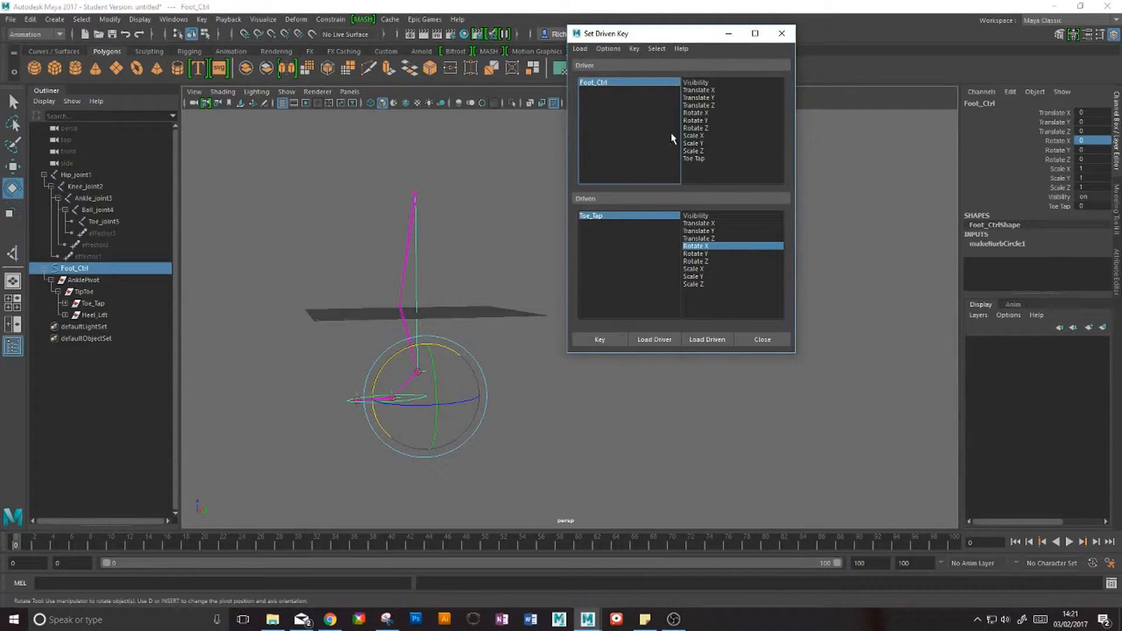
{"action": "left_click", "coordinate": [701, 158]}
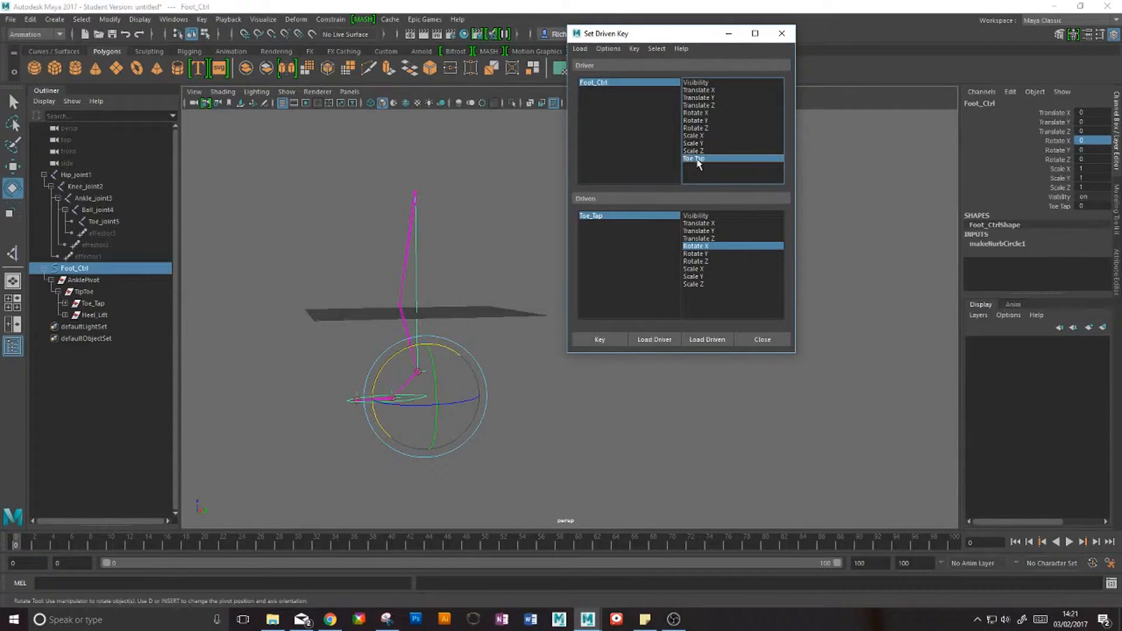
{"action": "left_click", "coordinate": [623, 87]}
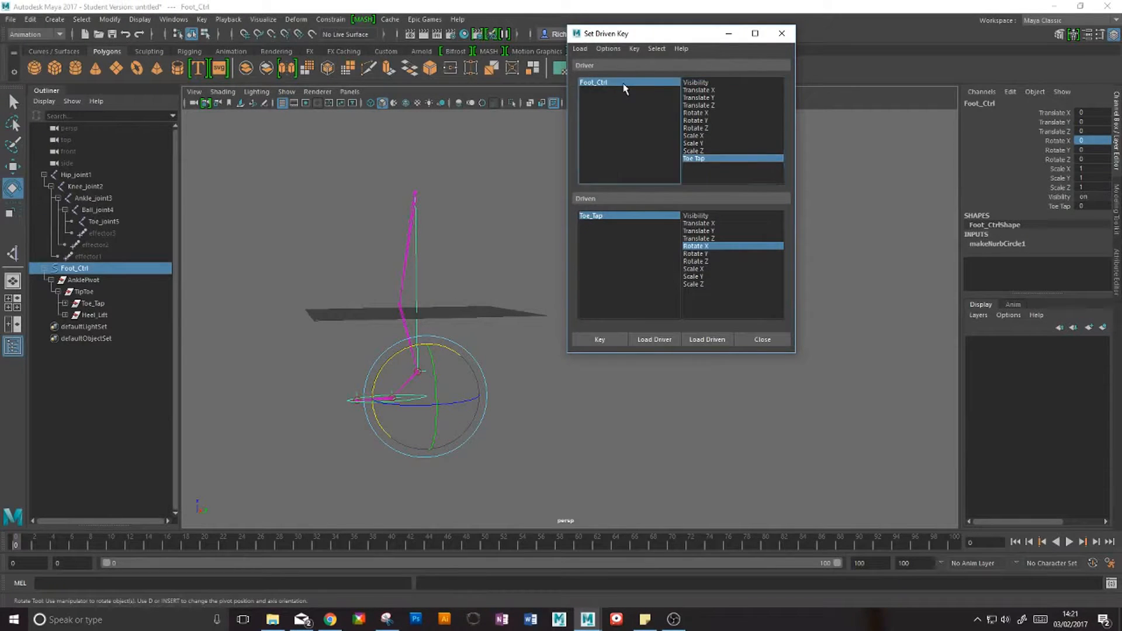
{"action": "left_click", "coordinate": [701, 159]}
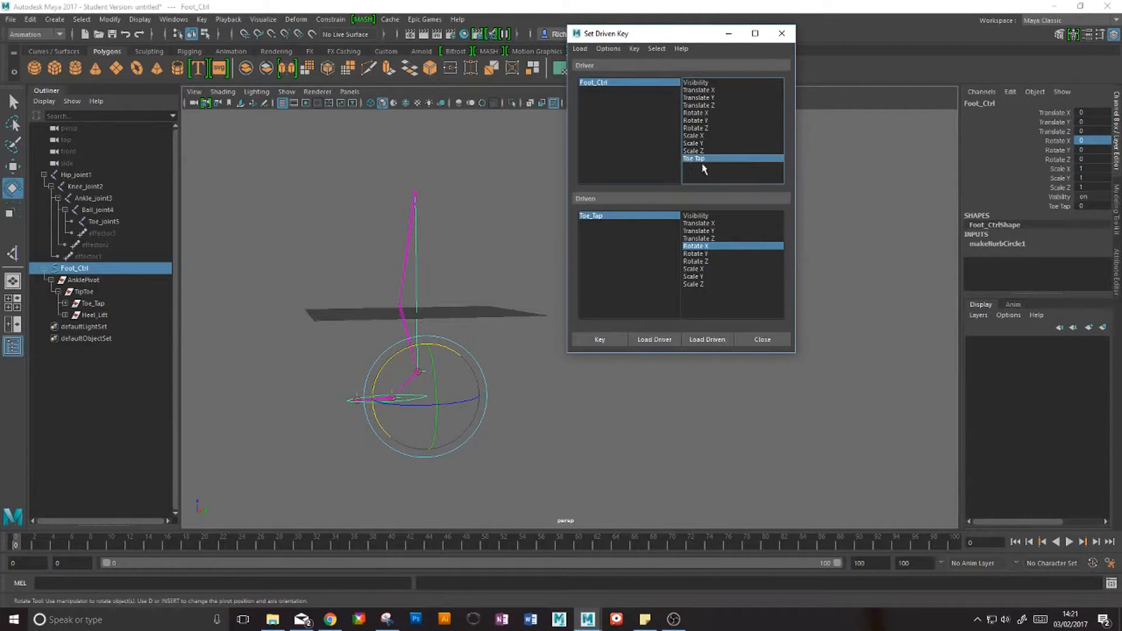
{"action": "left_click", "coordinate": [1057, 206]}
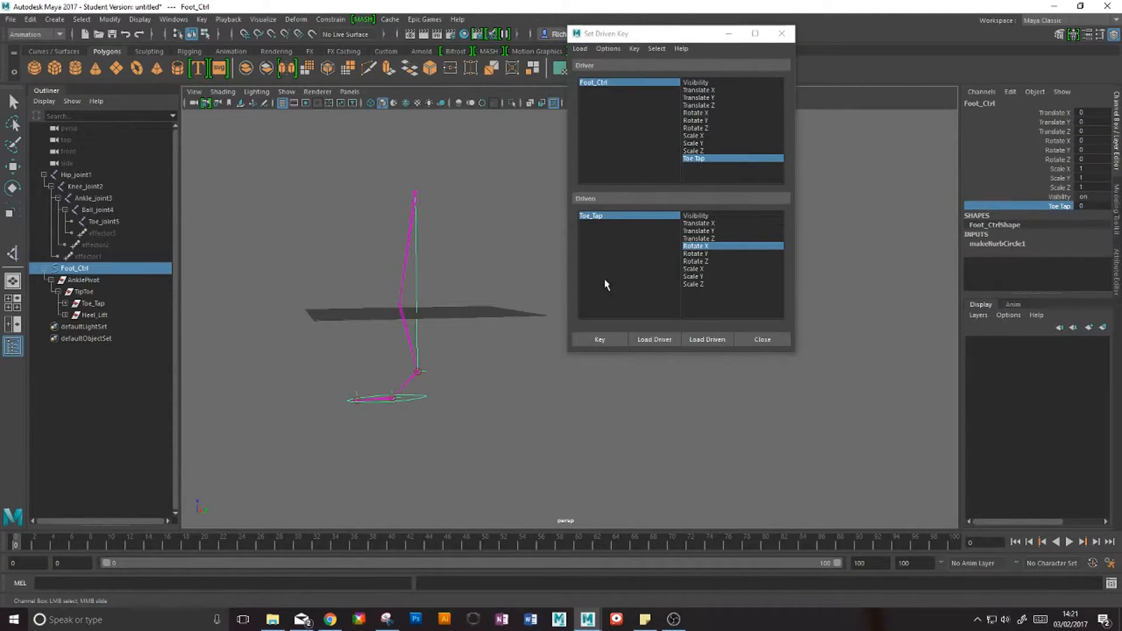
{"action": "left_click", "coordinate": [601, 340]}
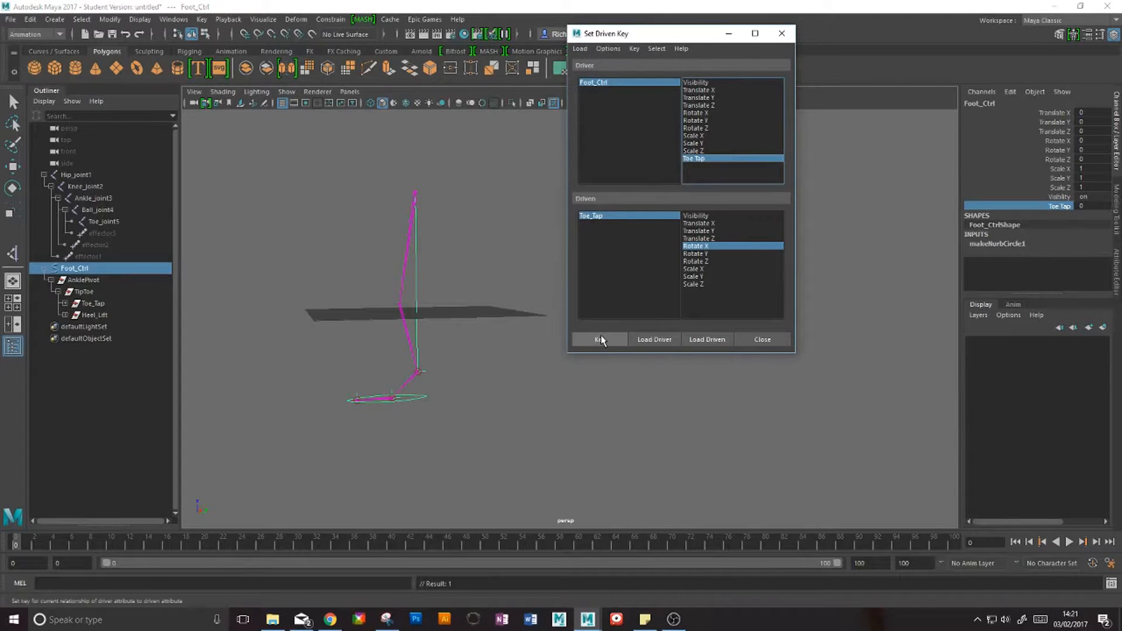
Step: Set Foot_Ctrl's Toe Tap to 10 and rotate the Toe_Tap group to -60 degrees in X
{"action": "left_click", "coordinate": [603, 82]}
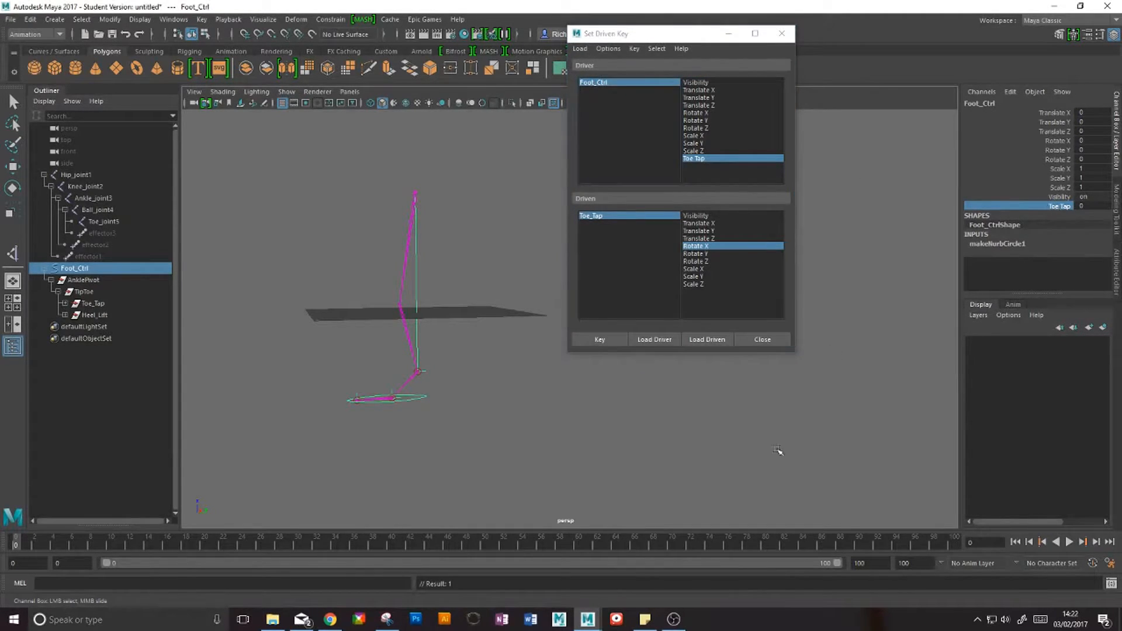
{"action": "middle_click_drag", "start_coordinate": [701, 426], "coordinate": [880, 396]}
{"action": "left_click", "coordinate": [609, 219]}
{"action": "left_click", "coordinate": [696, 247]}
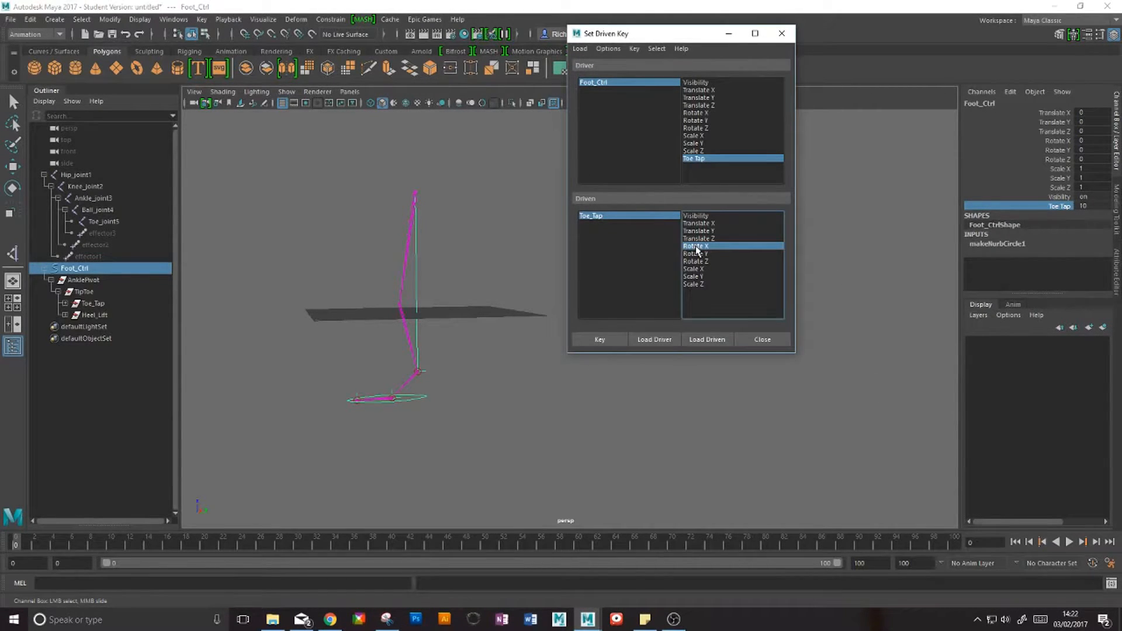
{"action": "left_click", "coordinate": [604, 217]}
{"action": "key", "text": "e"}
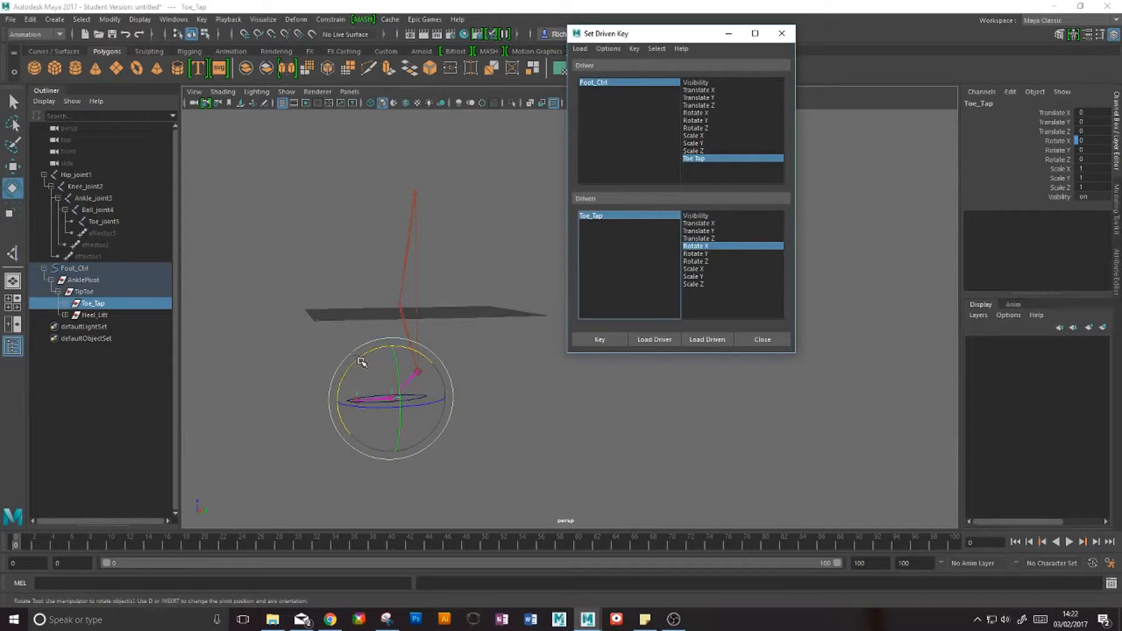
{"action": "left_click_drag", "start_coordinate": [358, 363], "coordinate": [397, 369]}
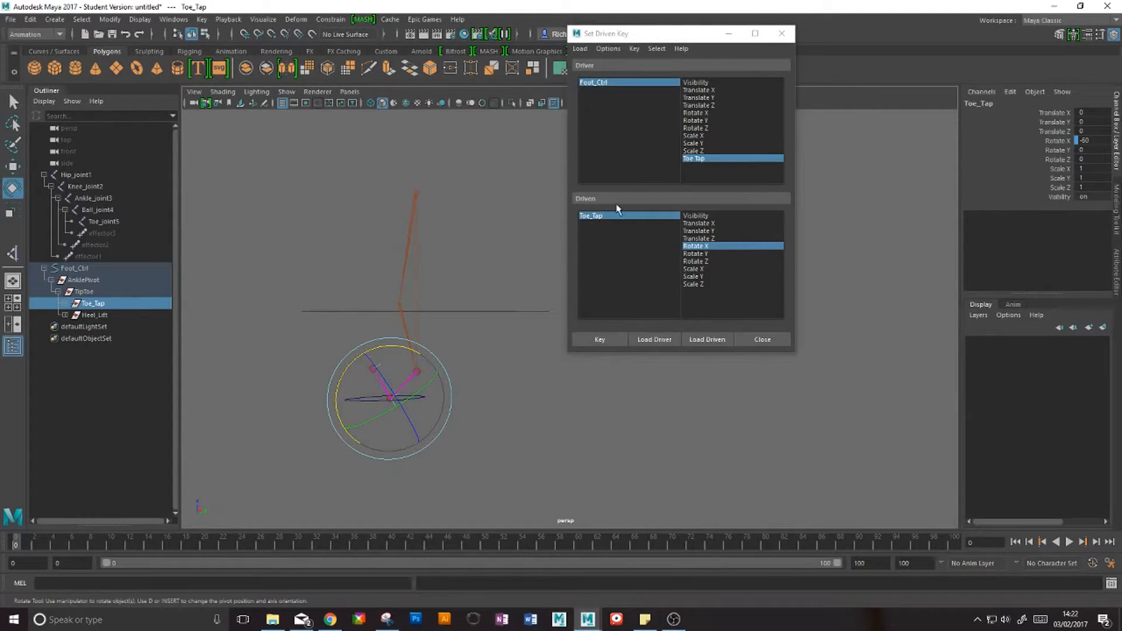
Step: Reselect Foot_Ctrl's Toe Tap as the driver and key the raised-toe pose as the second driven key
{"action": "left_click", "coordinate": [616, 85]}
{"action": "left_click", "coordinate": [697, 158]}
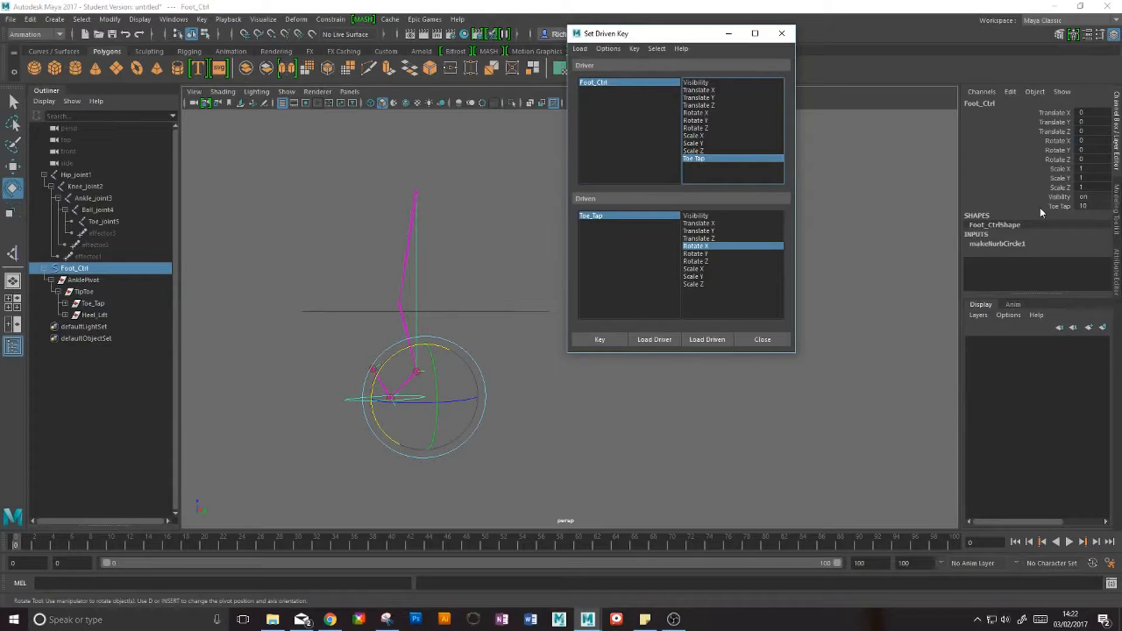
{"action": "left_click", "coordinate": [1055, 206]}
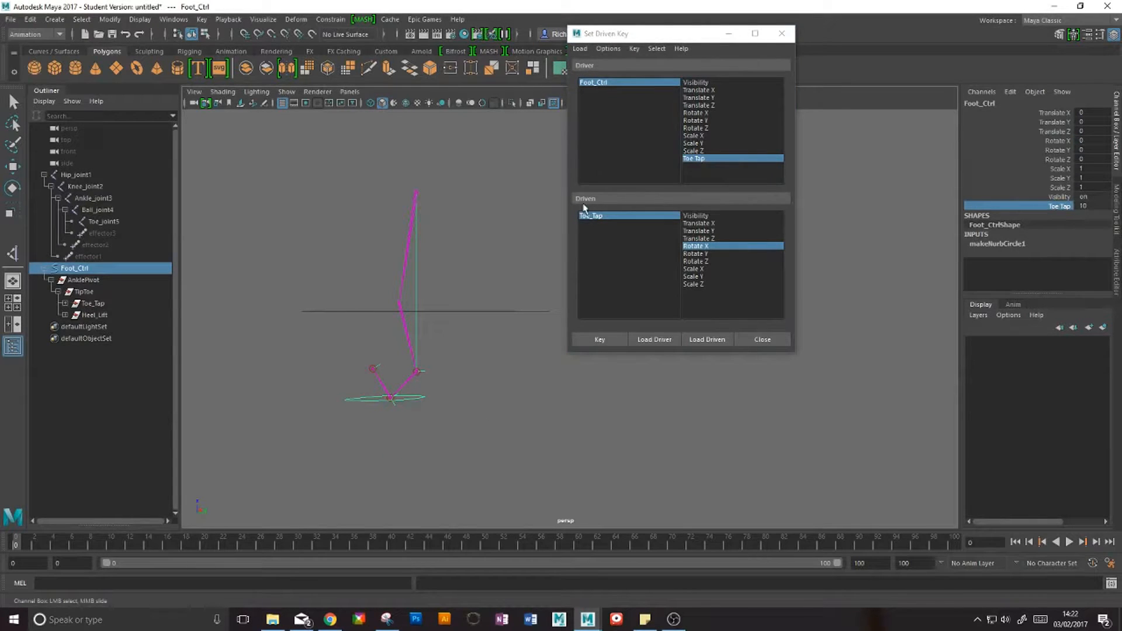
{"action": "left_click", "coordinate": [601, 340]}
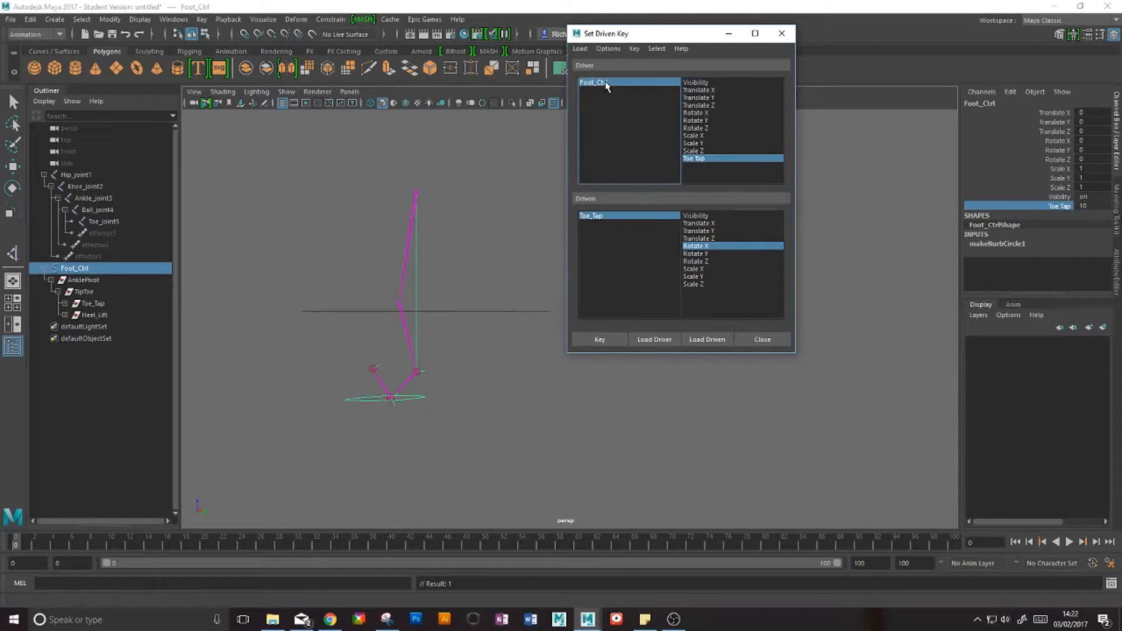
Step: Minimize the Set Driven Key editor, scrub Foot_Ctrl's Toe Tap to test the toe motion, and leave it at 0
{"action": "left_click", "coordinate": [729, 34]}
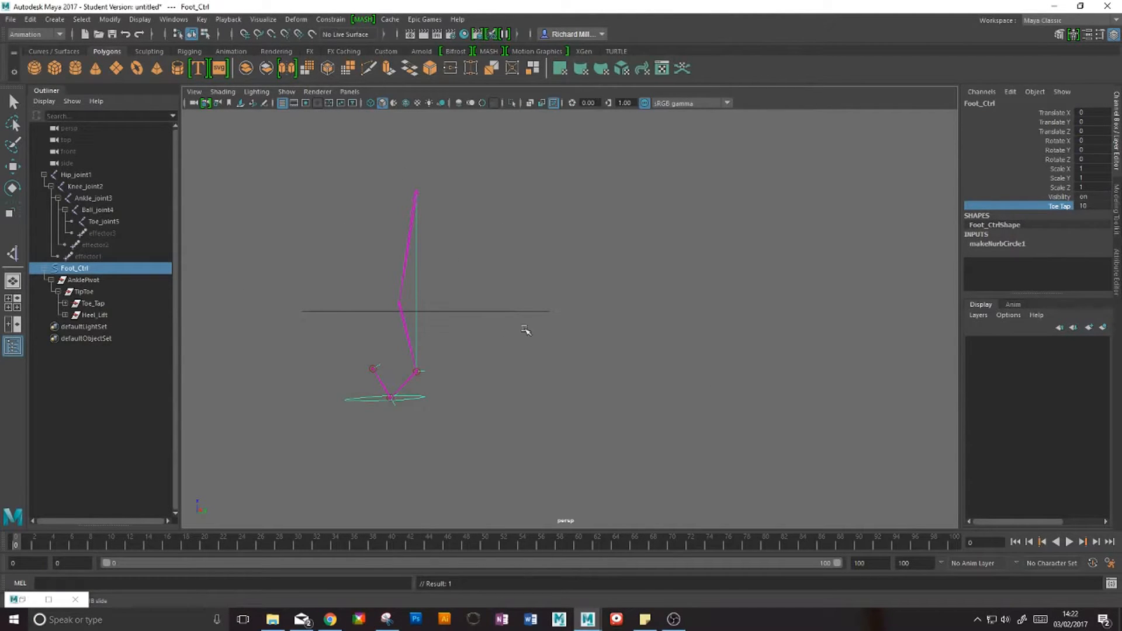
{"action": "key", "text": "e"}
{"action": "left_click", "coordinate": [498, 395]}
{"action": "left_click", "coordinate": [349, 400]}
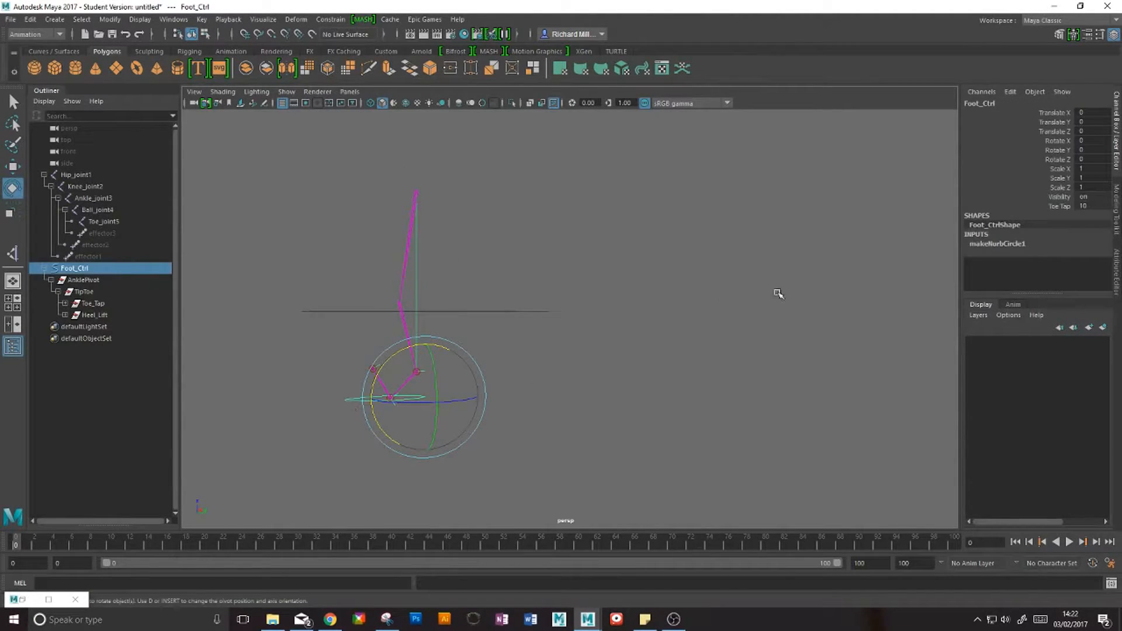
{"action": "left_click", "coordinate": [1054, 206]}
{"action": "middle_click_drag", "start_coordinate": [743, 260], "coordinate": [706, 242]}
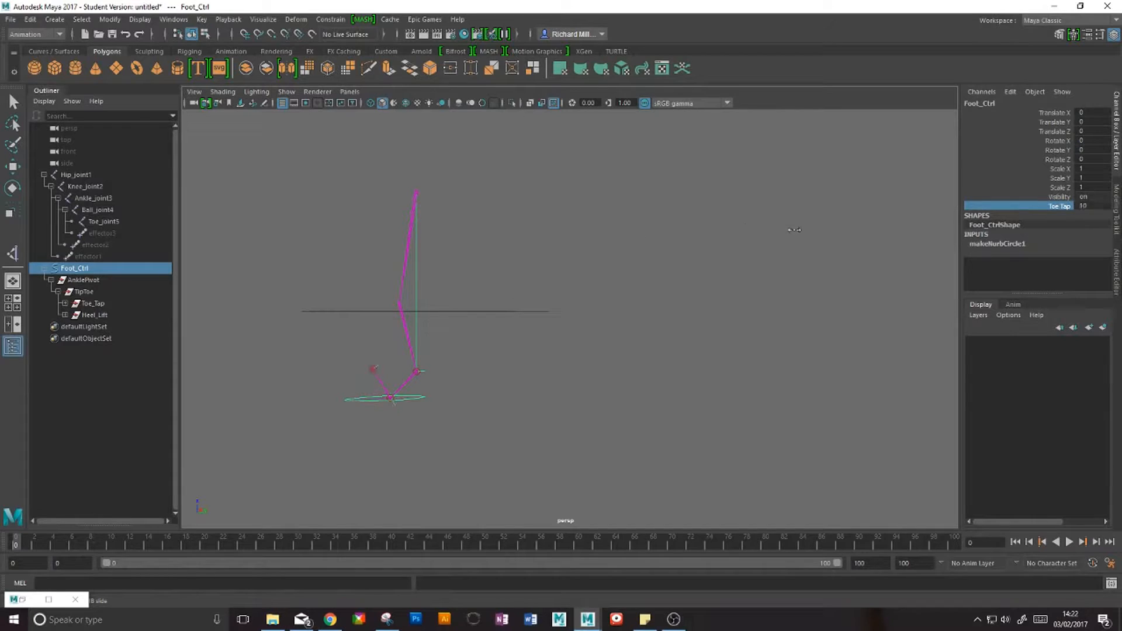
{"action": "middle_click_drag", "start_coordinate": [794, 230], "coordinate": [601, 240]}
{"action": "left_click_drag", "start_coordinate": [680, 267], "coordinate": [606, 291], "text": "alt"}
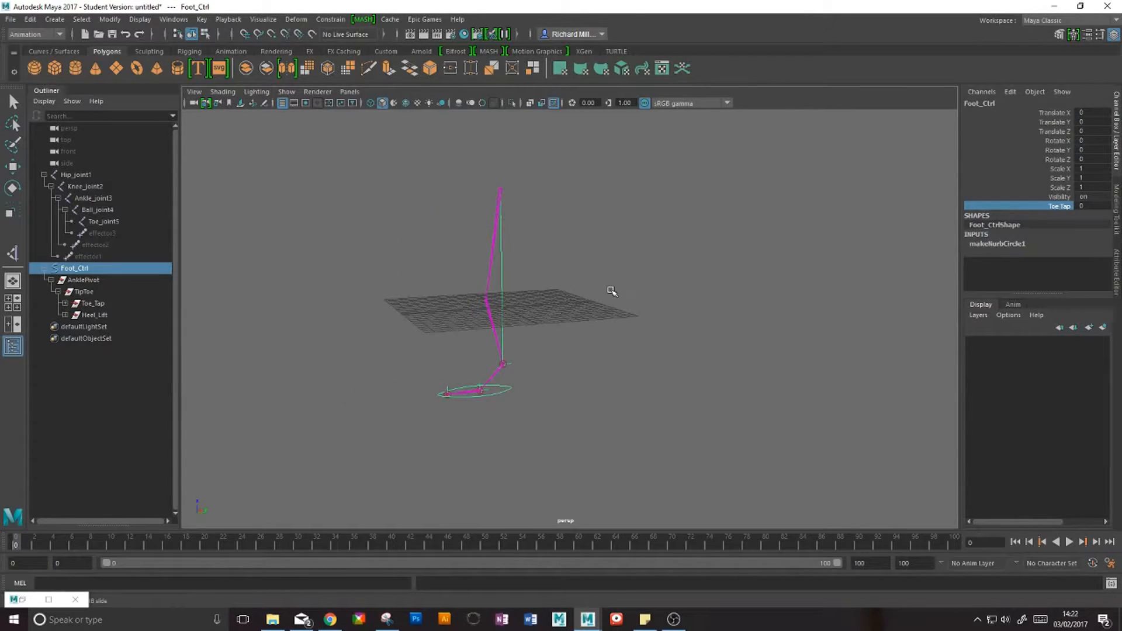
Step: Add a keyable float attribute Heel_Lift to Foot_Ctrl with a minimum and default of 0, and select its channel
{"action": "left_click", "coordinate": [1011, 92]}
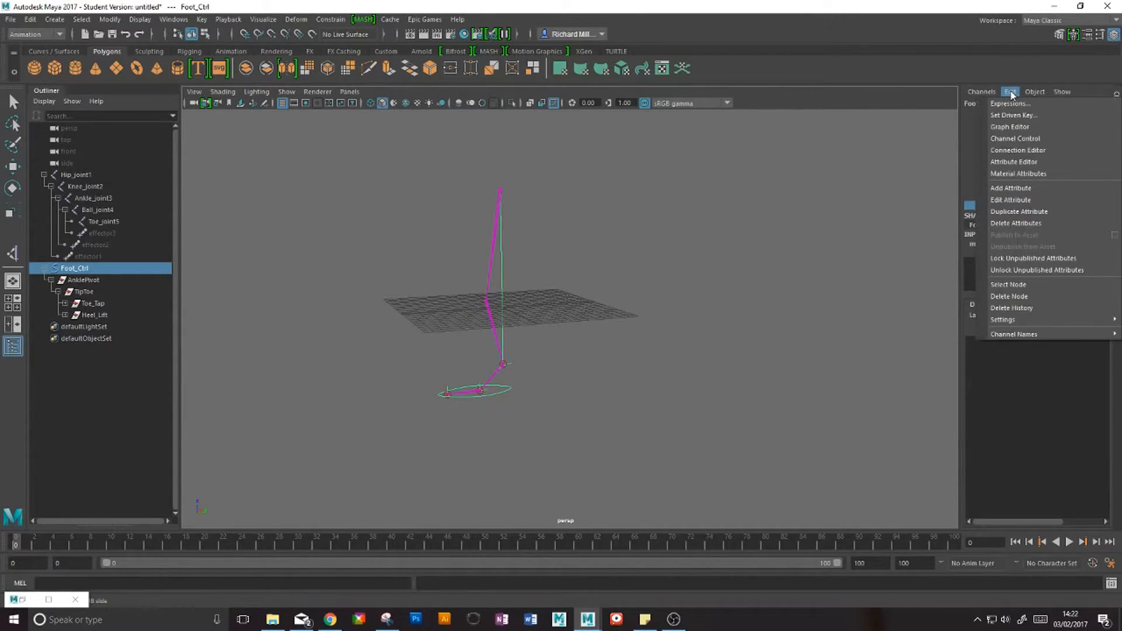
{"action": "left_click", "coordinate": [1004, 188]}
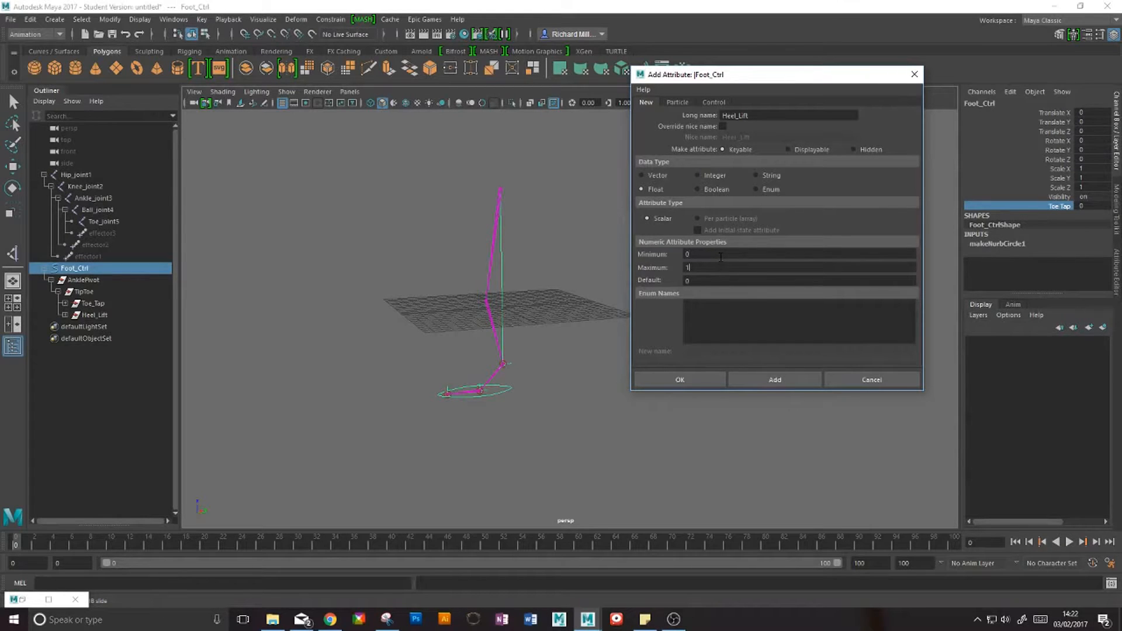
{"action": "left_click", "coordinate": [666, 374]}
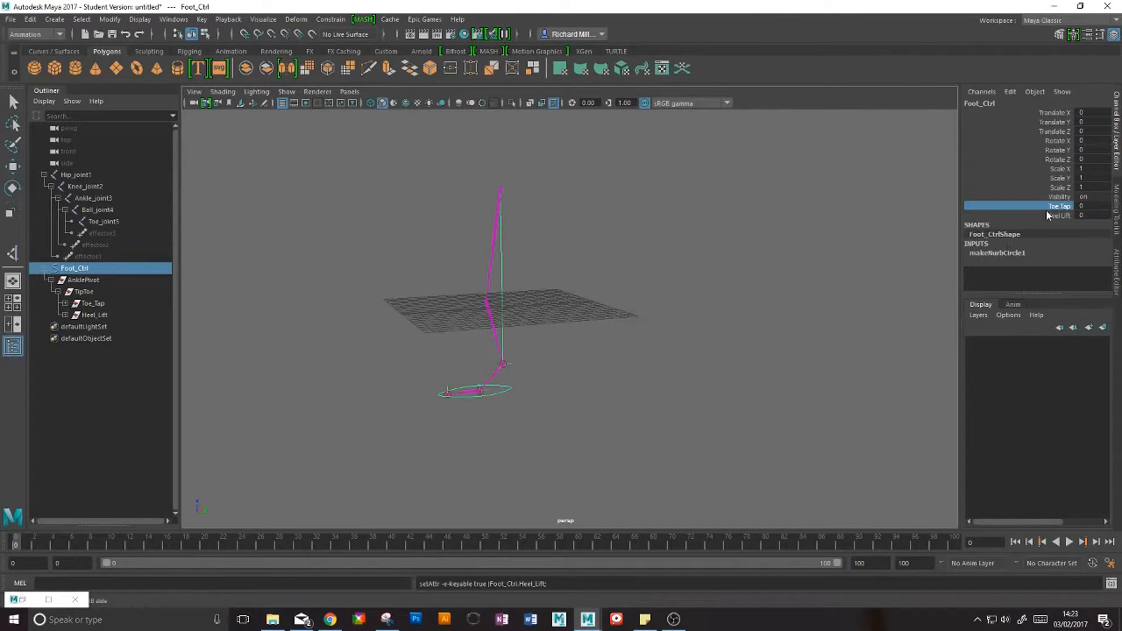
{"action": "left_click", "coordinate": [1043, 216]}
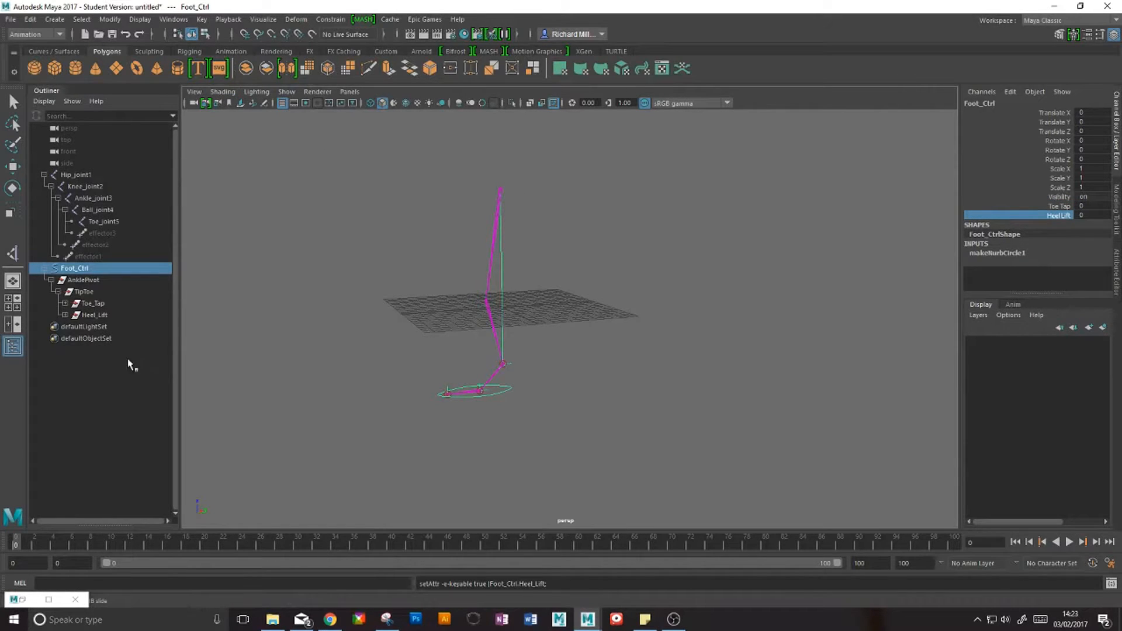
Step: Close the old Set Driven Key editor and open a fresh one, placing it clear of the leg
{"action": "left_click", "coordinate": [24, 595]}
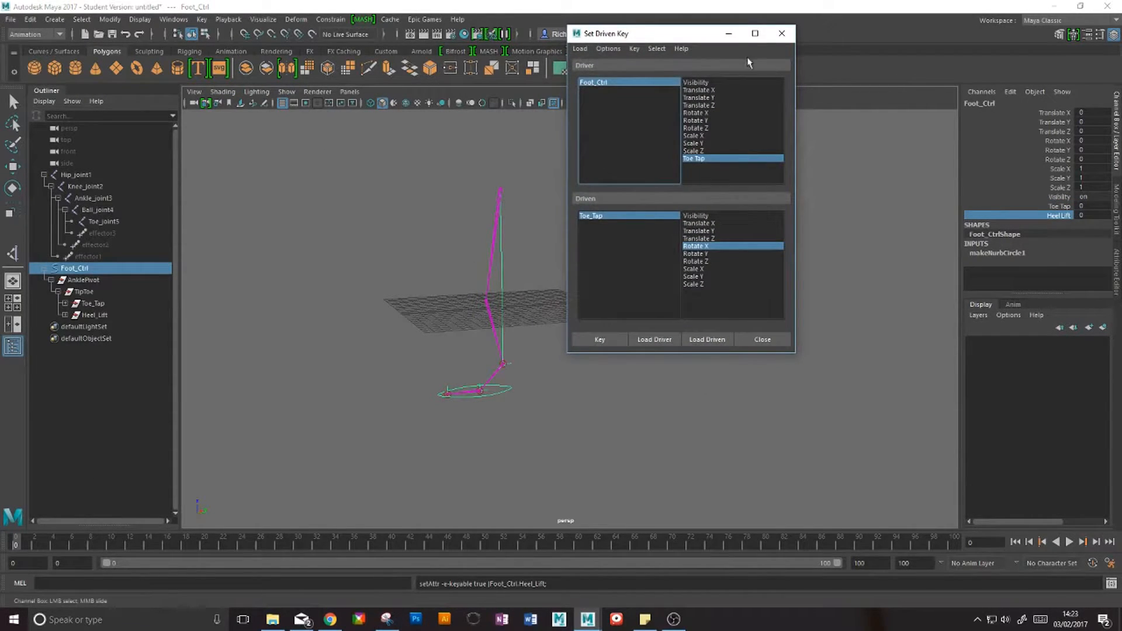
{"action": "left_click", "coordinate": [782, 34]}
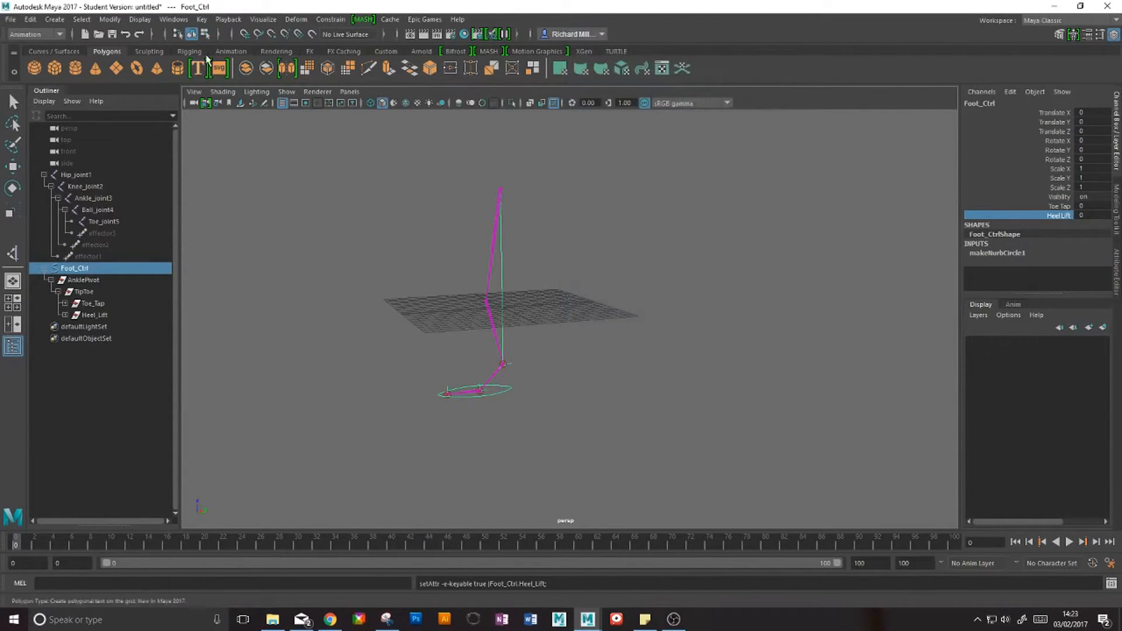
{"action": "left_click", "coordinate": [203, 20]}
{"action": "mouse_move", "coordinate": [237, 120]}
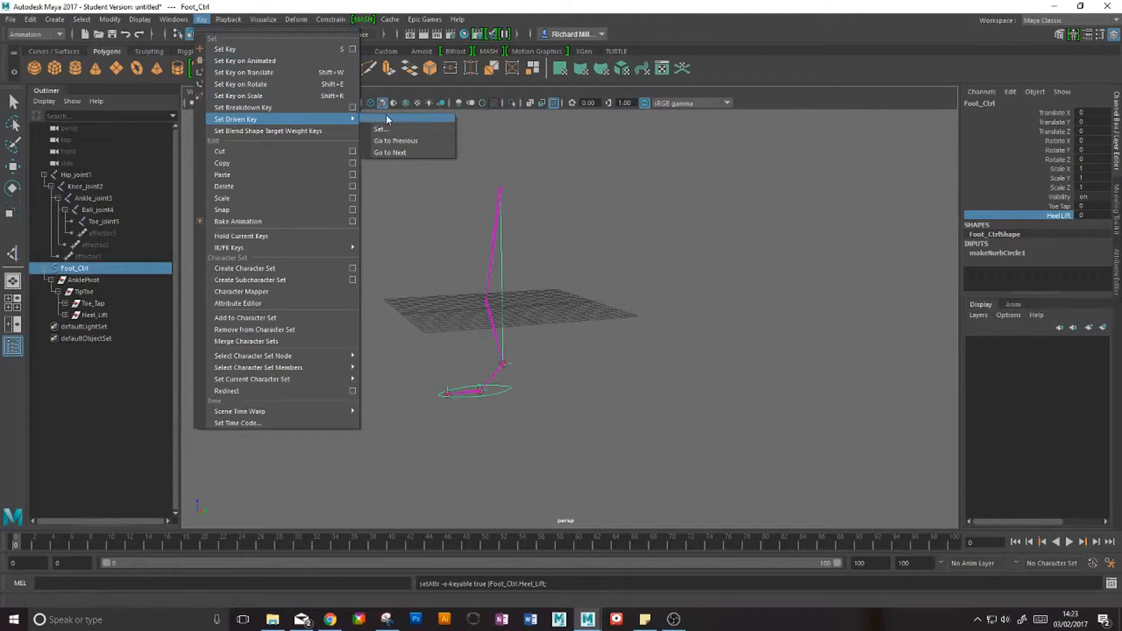
{"action": "left_click", "coordinate": [381, 129]}
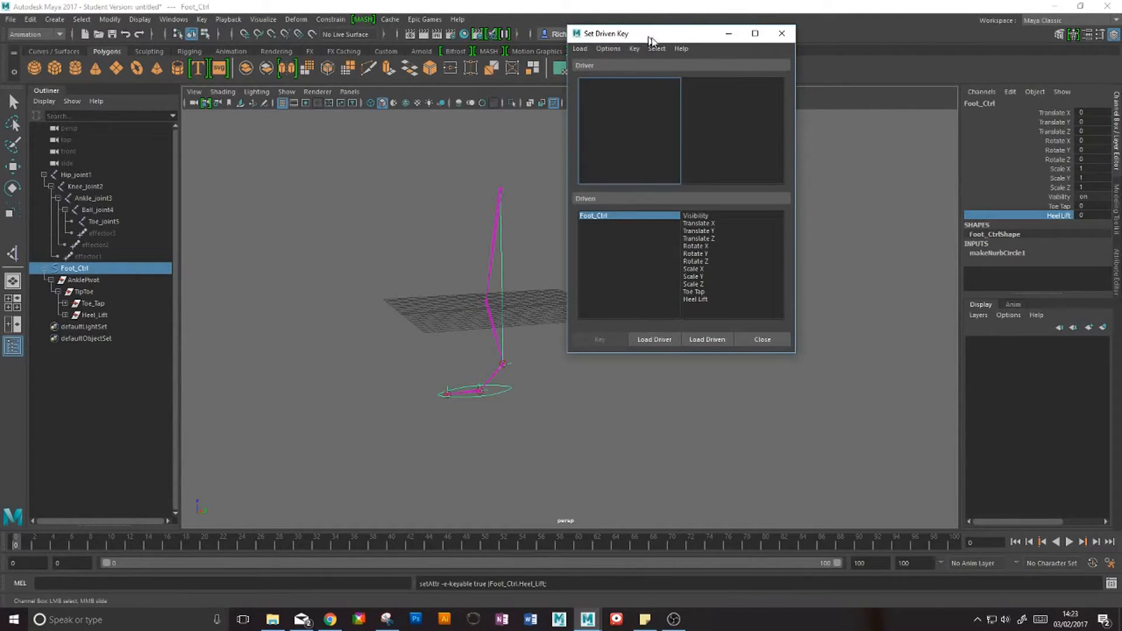
{"action": "left_click_drag", "start_coordinate": [638, 35], "coordinate": [693, 48]}
Step: Load Foot_Ctrl as the driver and choose Heel Lift as the driving attribute
{"action": "left_click", "coordinate": [507, 389]}
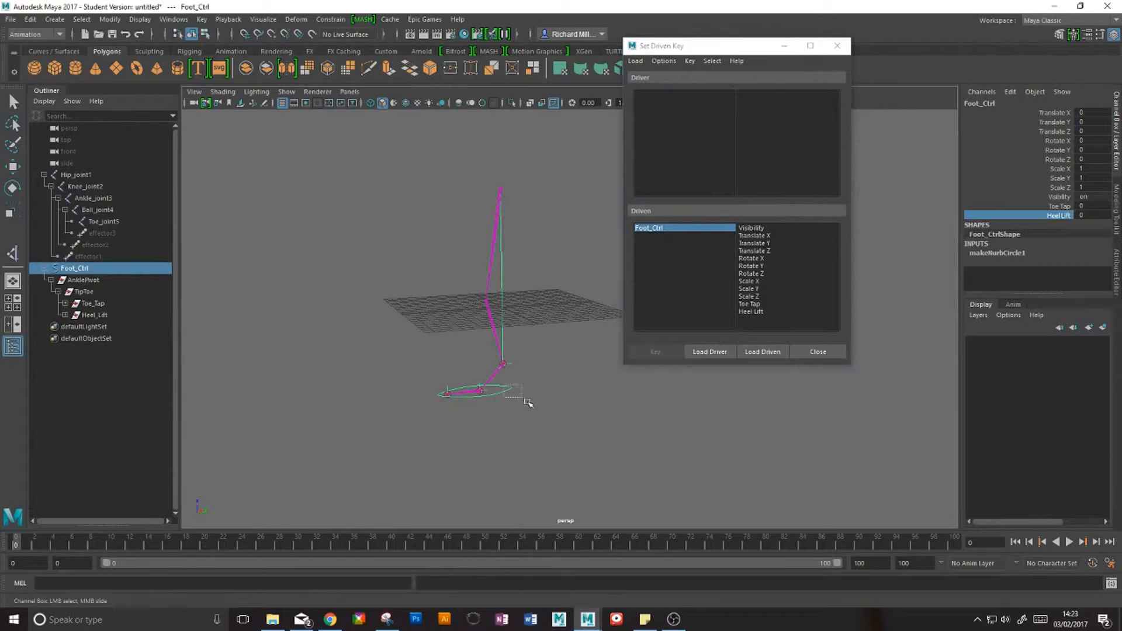
{"action": "left_click", "coordinate": [712, 352]}
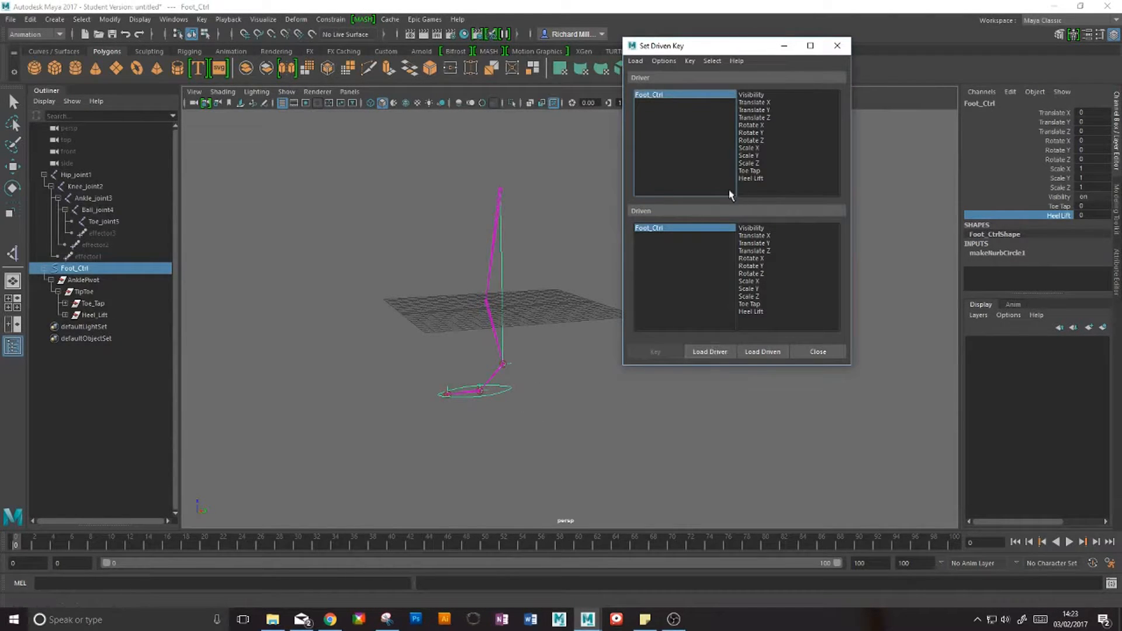
{"action": "left_click", "coordinate": [748, 178]}
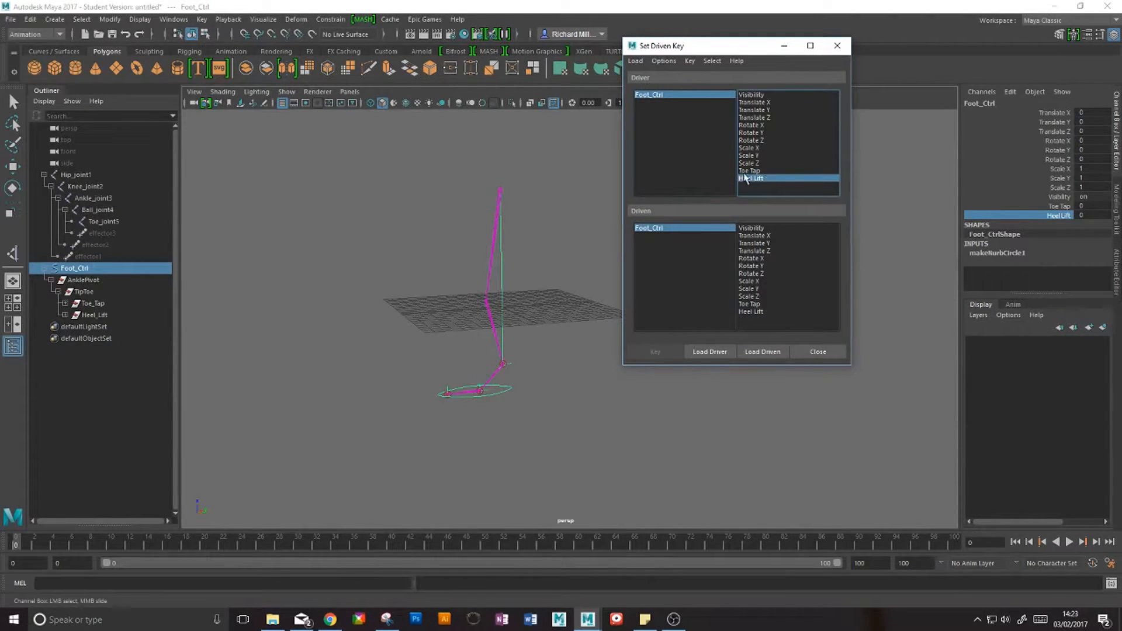
Step: Select the Heel_Lift group for rotation and load it as the driven object
{"action": "left_click", "coordinate": [94, 316]}
{"action": "key", "text": "e"}
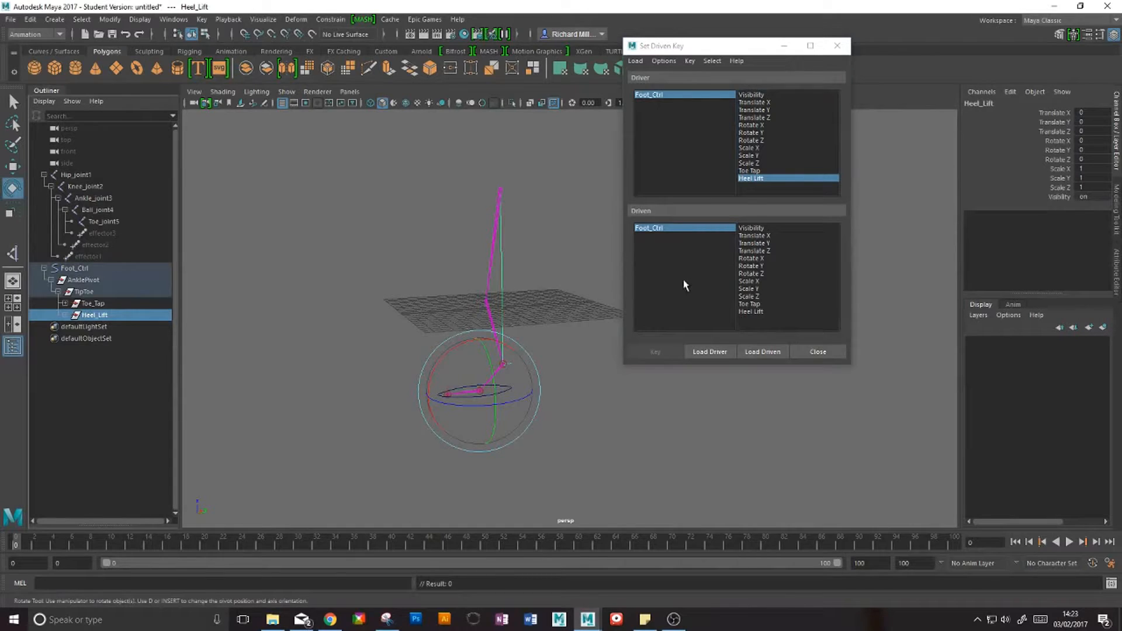
{"action": "left_click", "coordinate": [768, 353]}
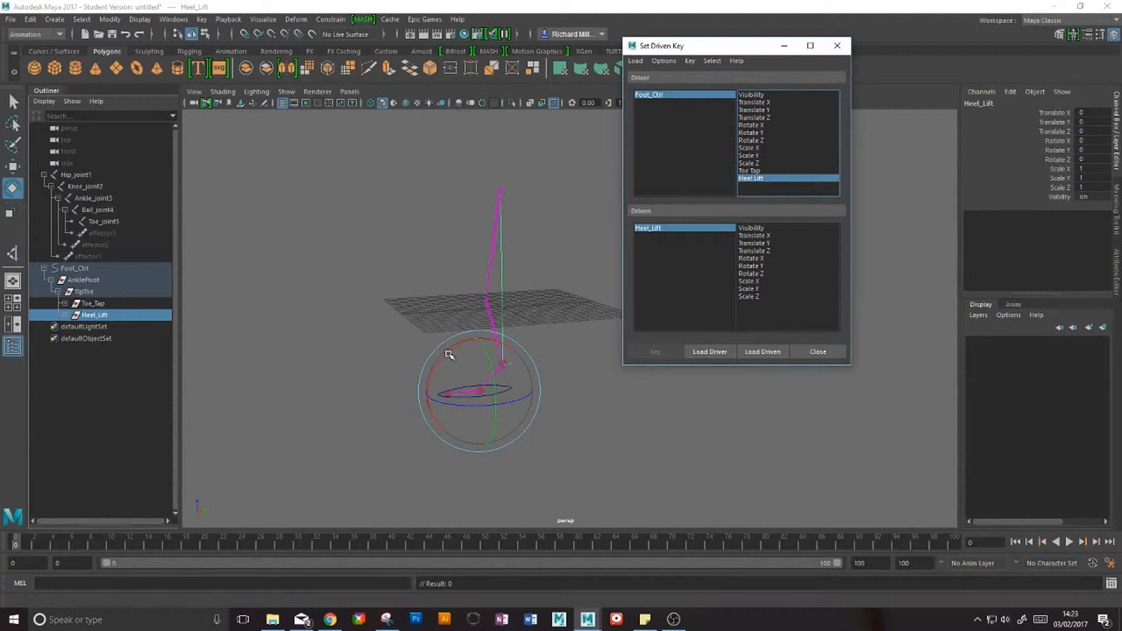
Step: Choose Rotate X of the Heel_Lift group as the driven attribute and key its rest pose with Heel Lift at 0
{"action": "mouse_move", "coordinate": [448, 355]}
{"action": "left_mouse_down"}
{"action": "mouse_move", "coordinate": [442, 375]}
{"action": "mouse_move", "coordinate": [449, 367]}
{"action": "left_mouse_up"}
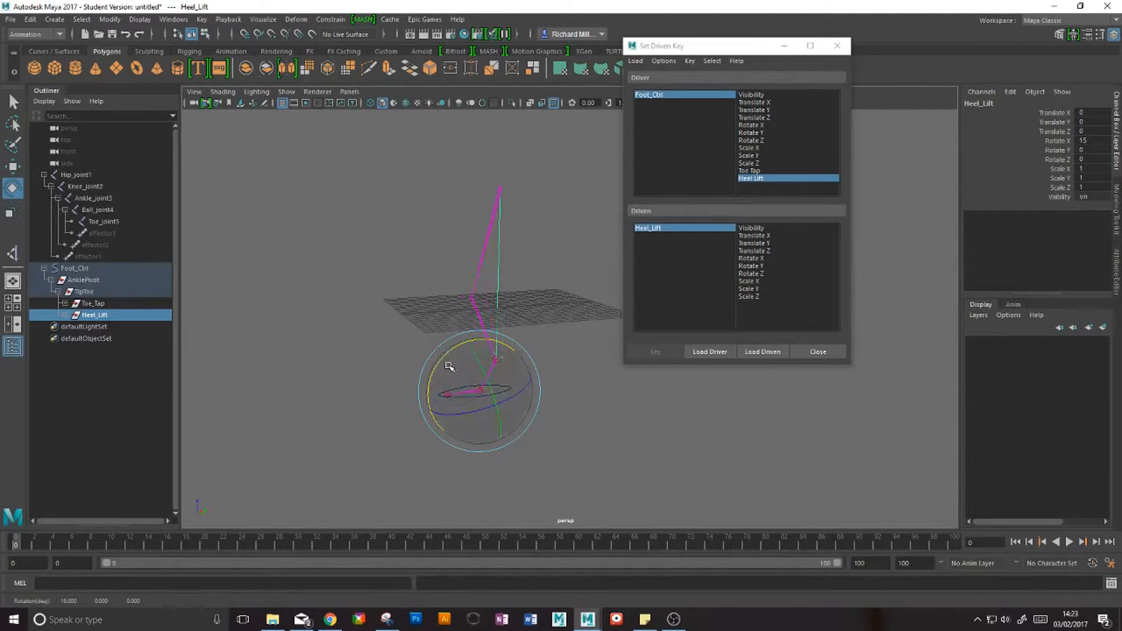
{"action": "key", "text": "ctrl+z"}
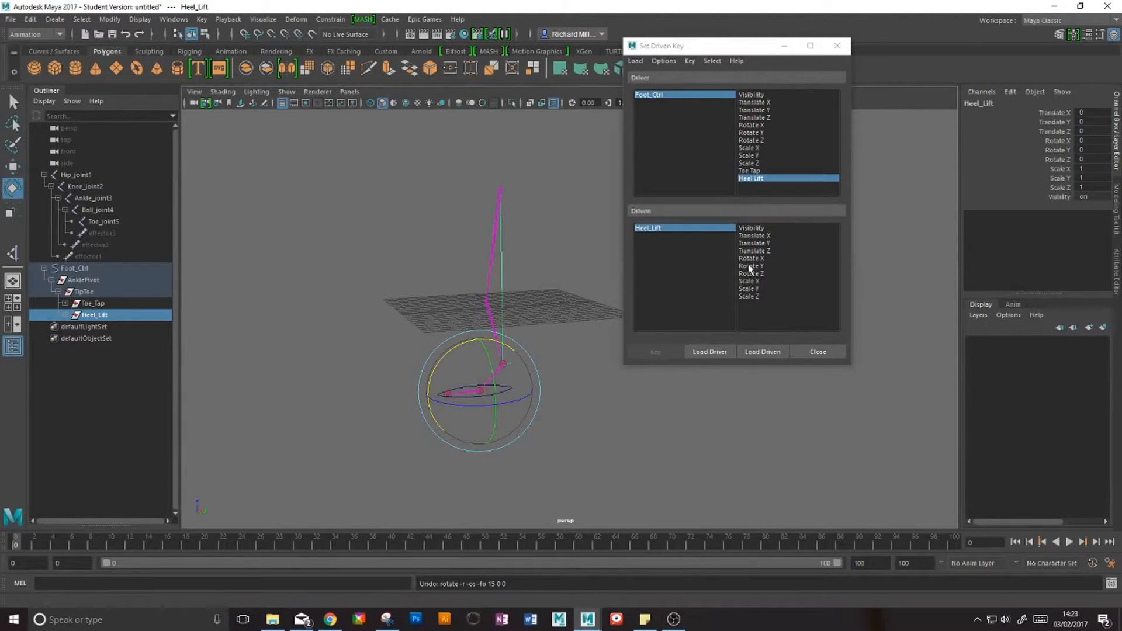
{"action": "left_click", "coordinate": [753, 258]}
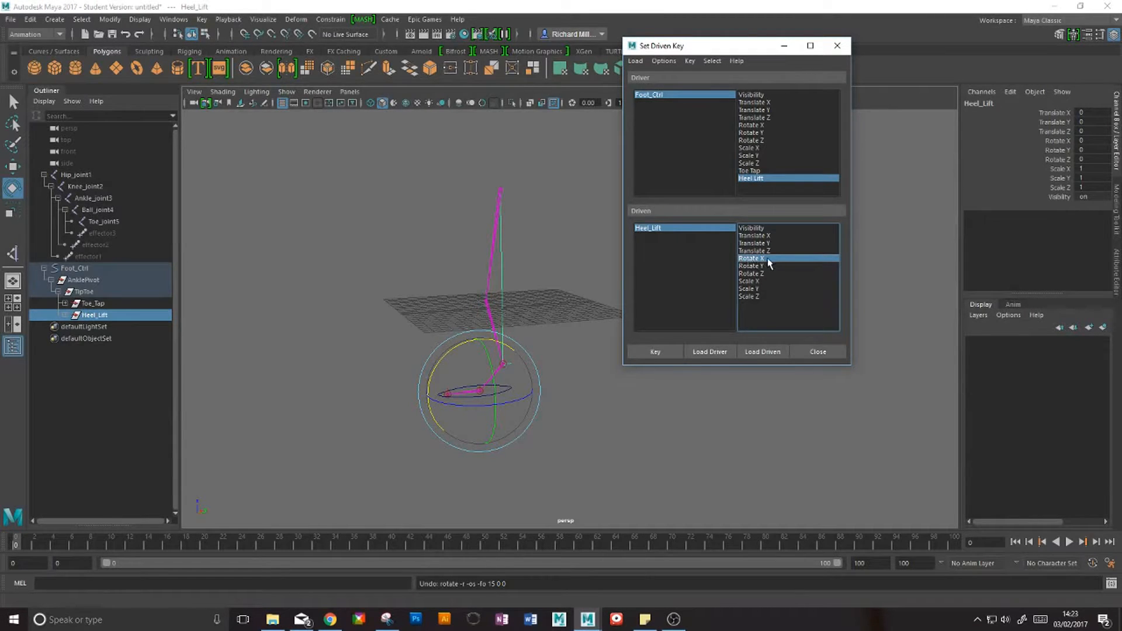
{"action": "left_click", "coordinate": [657, 353]}
Step: Key the Heel_Lift group's Rotate X at 75 against a Heel Lift value of 10 on Foot_Ctrl
{"action": "left_click", "coordinate": [661, 97]}
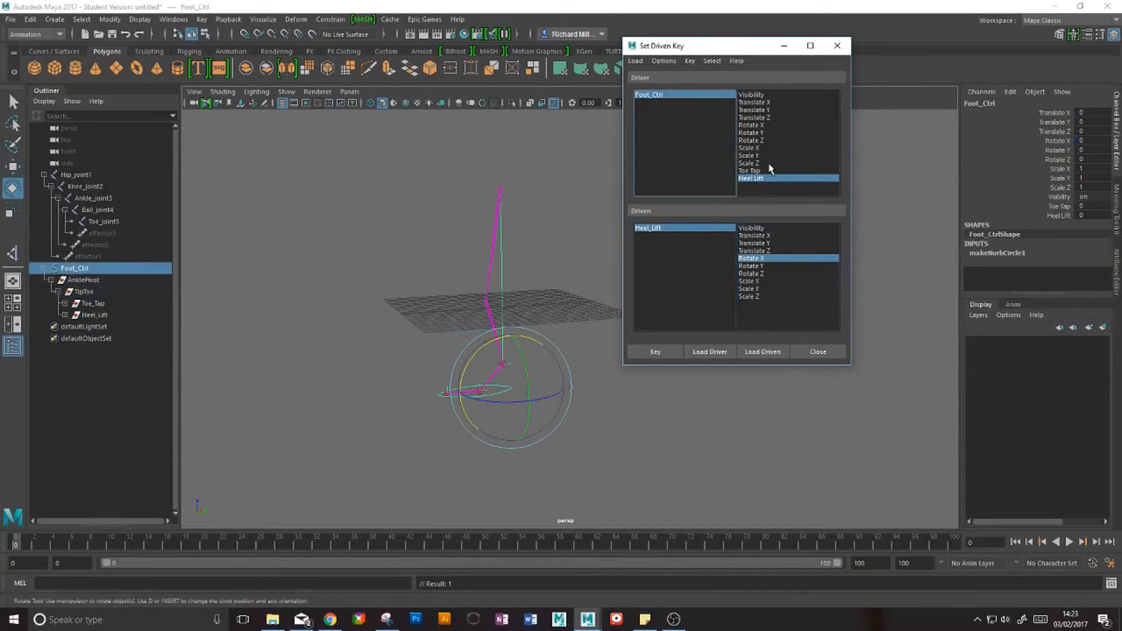
{"action": "left_click", "coordinate": [1050, 215]}
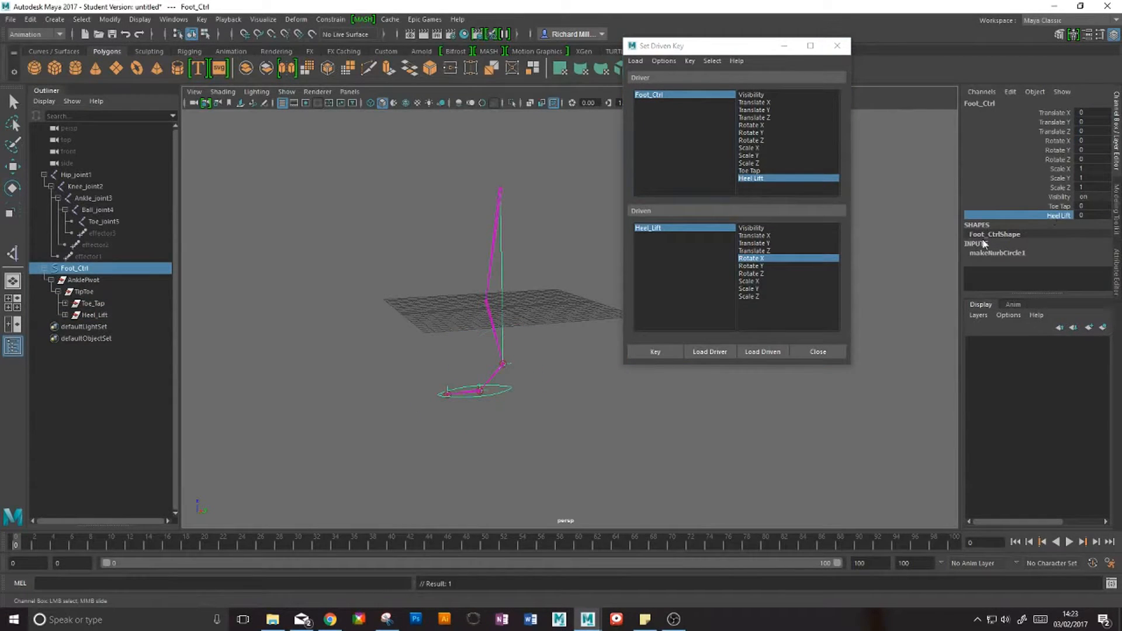
{"action": "middle_click_drag", "start_coordinate": [355, 233], "coordinate": [341, 233]}
{"action": "left_click", "coordinate": [673, 234]}
{"action": "left_click", "coordinate": [752, 260]}
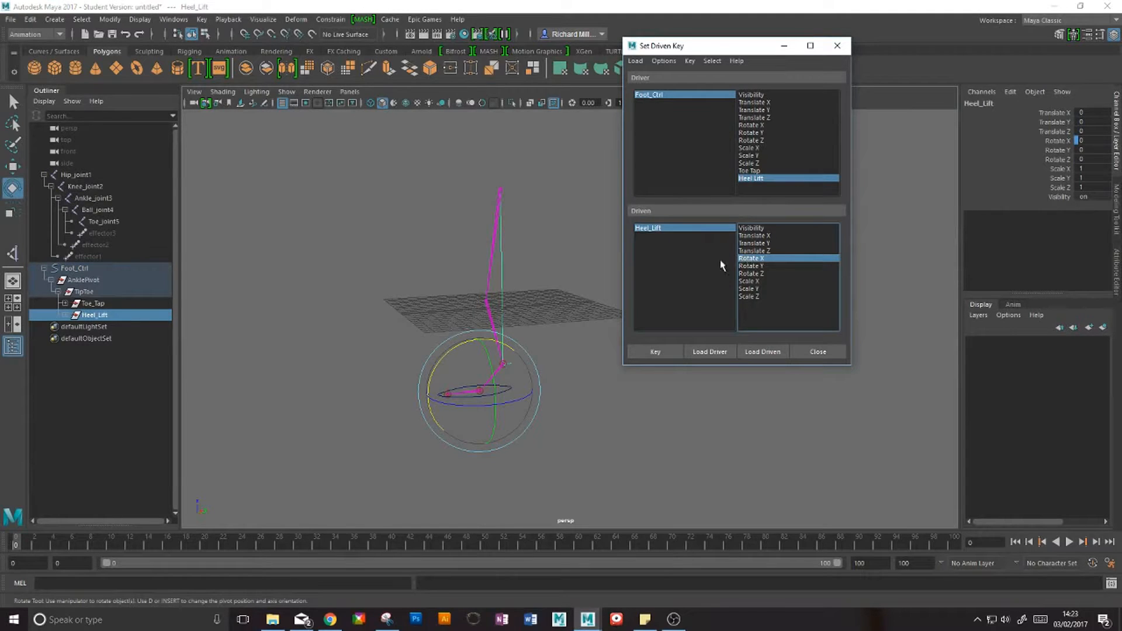
{"action": "left_click_drag", "start_coordinate": [466, 345], "coordinate": [458, 393]}
{"action": "left_click", "coordinate": [656, 352]}
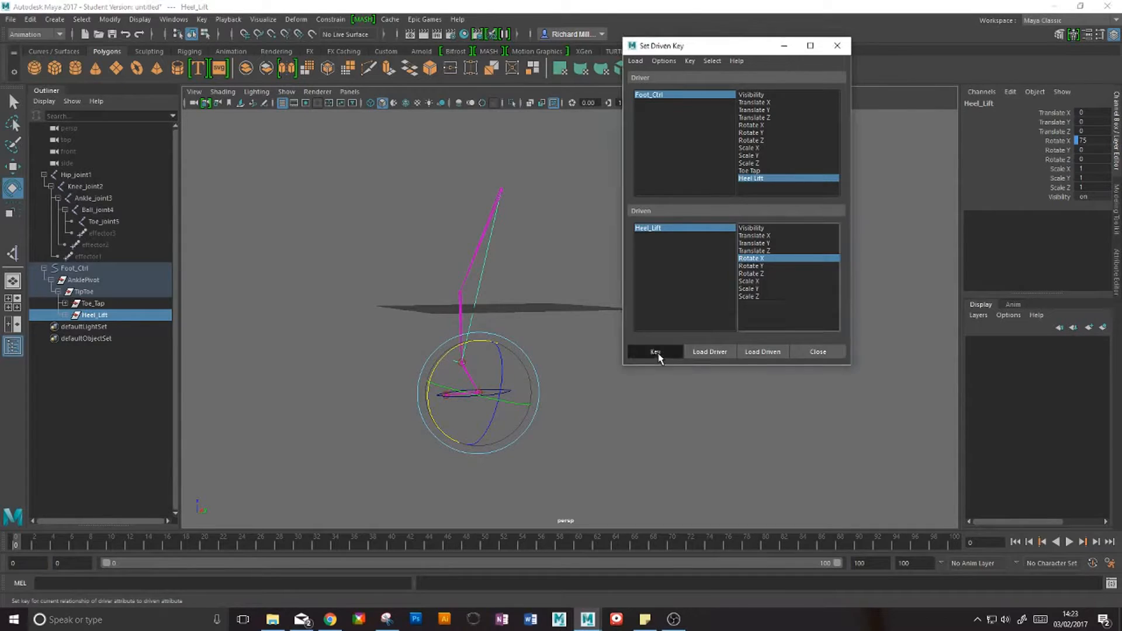
Step: Test the Heel Lift and Toe Tap attributes on Foot_Ctrl, returning both to 0
{"action": "left_click", "coordinate": [552, 410]}
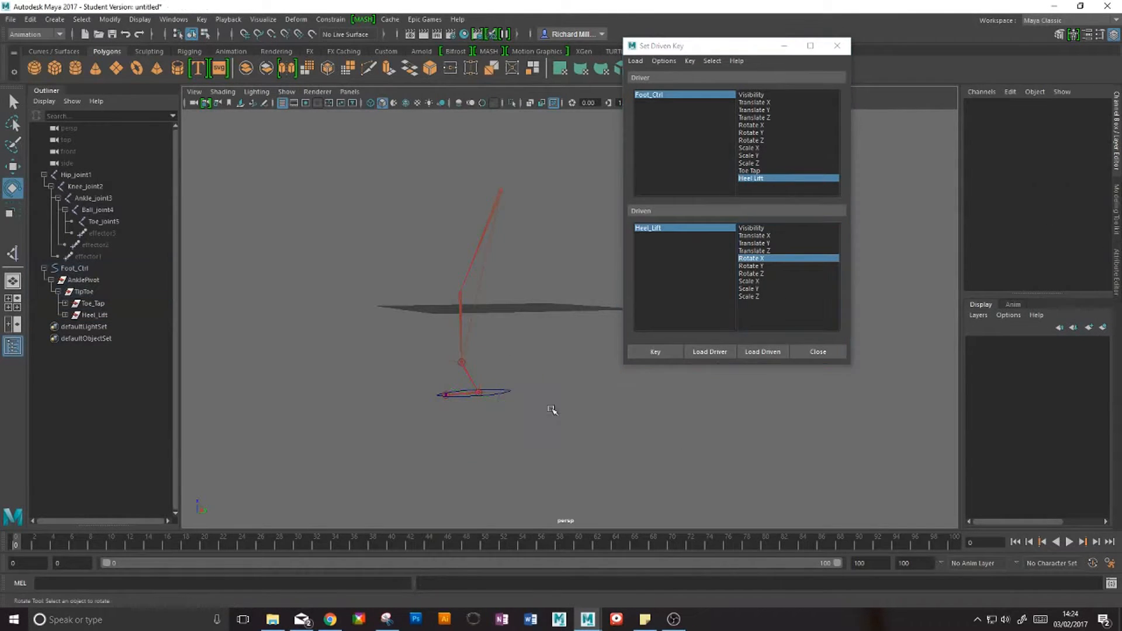
{"action": "left_click", "coordinate": [534, 412]}
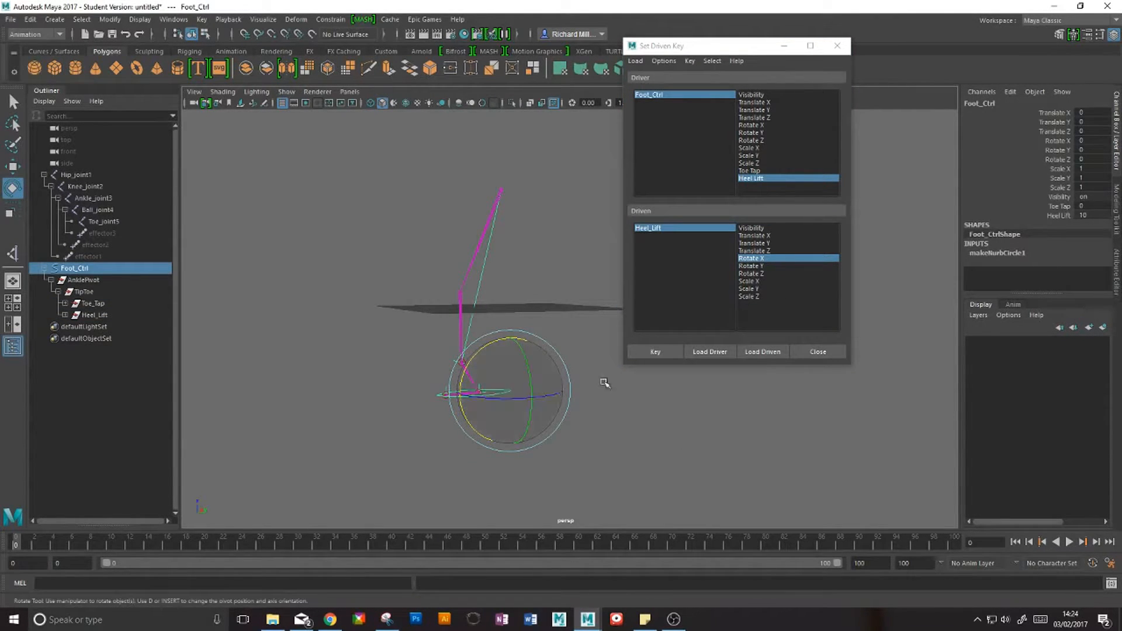
{"action": "left_click", "coordinate": [1059, 215]}
{"action": "middle_click_drag", "start_coordinate": [486, 152], "coordinate": [425, 170]}
{"action": "left_click", "coordinate": [1009, 206]}
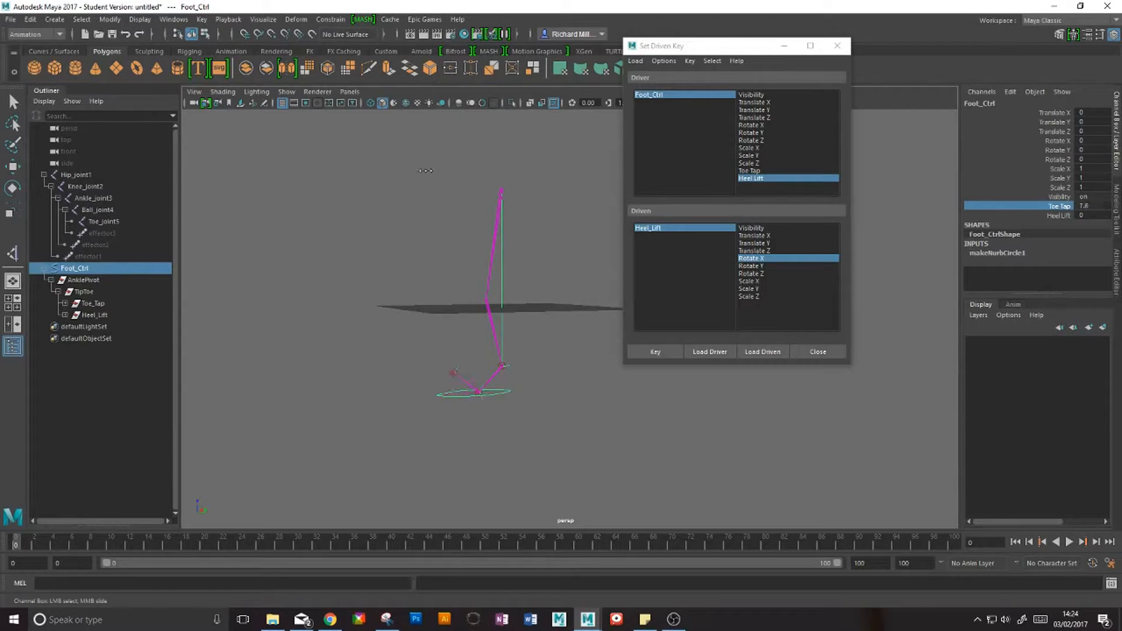
{"action": "left_click", "coordinate": [539, 410]}
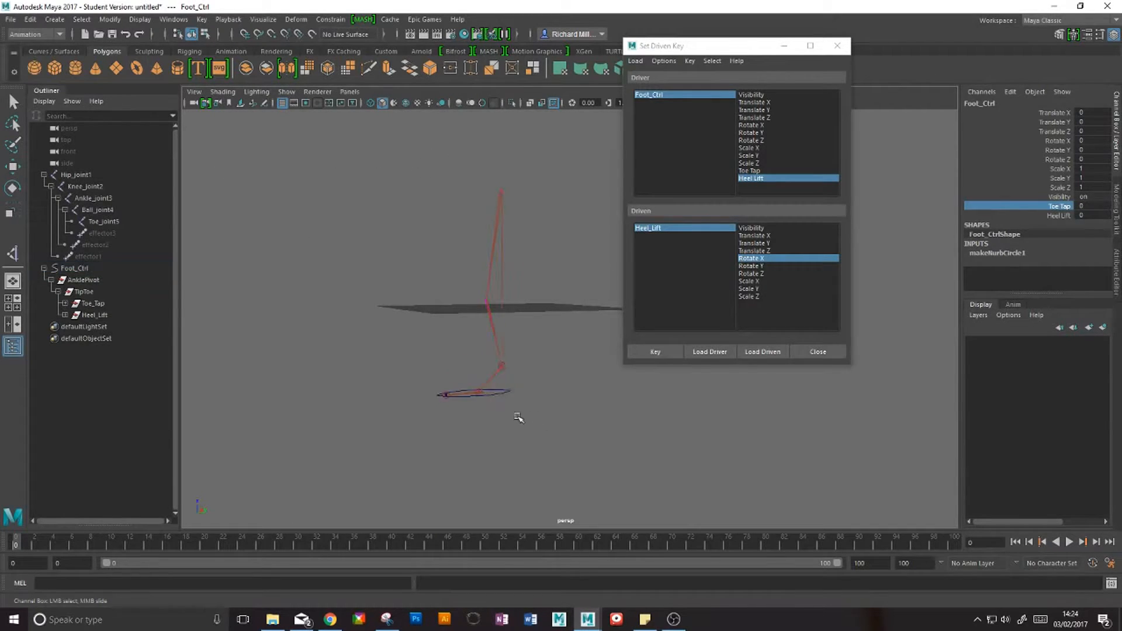
{"action": "key", "text": "e"}
{"action": "left_click_drag", "start_coordinate": [580, 400], "coordinate": [533, 412], "text": "alt"}
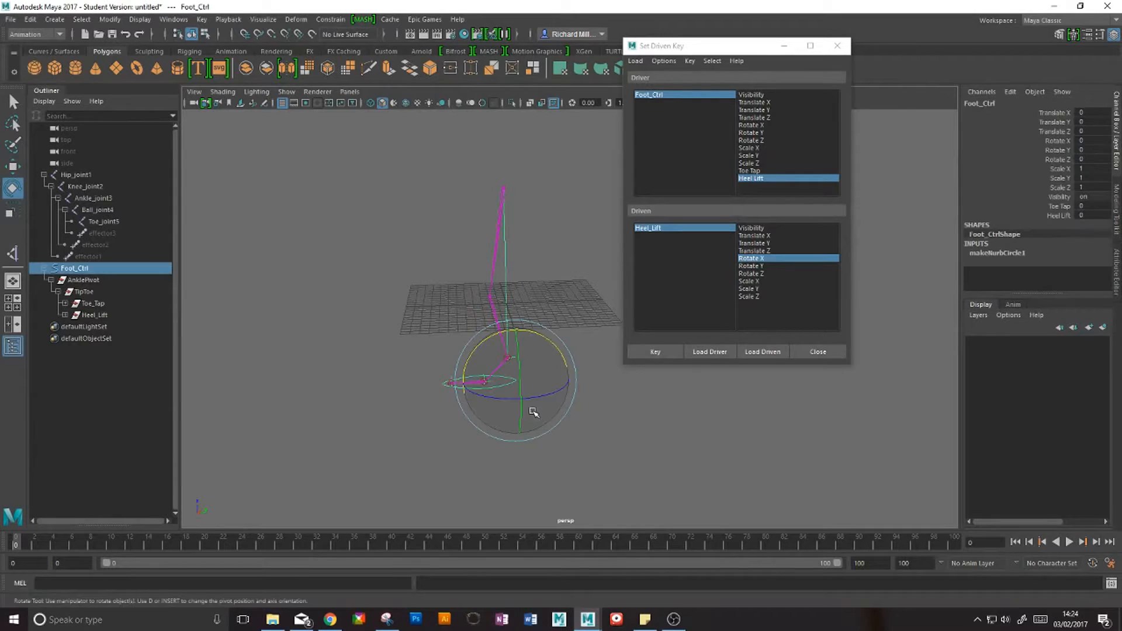
{"action": "left_click", "coordinate": [384, 313]}
{"action": "left_click_drag", "start_coordinate": [416, 359], "coordinate": [511, 253], "text": "alt"}
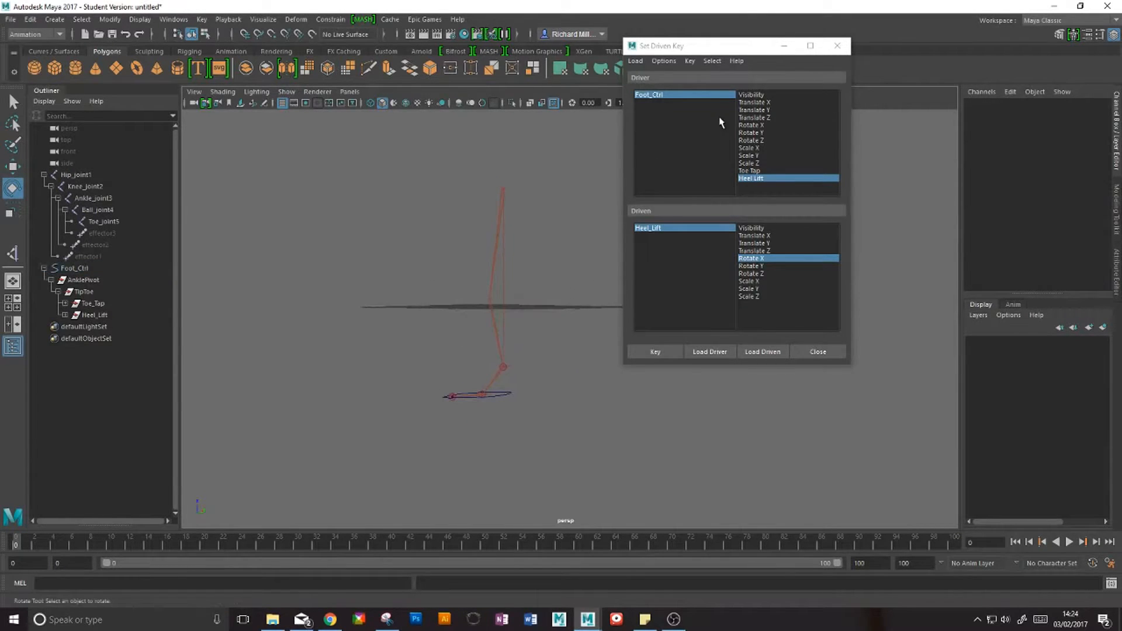
Step: Minimise the Set Driven Key editor and check the pivots of the TipToe and AnklePivot groups
{"action": "left_click", "coordinate": [784, 46]}
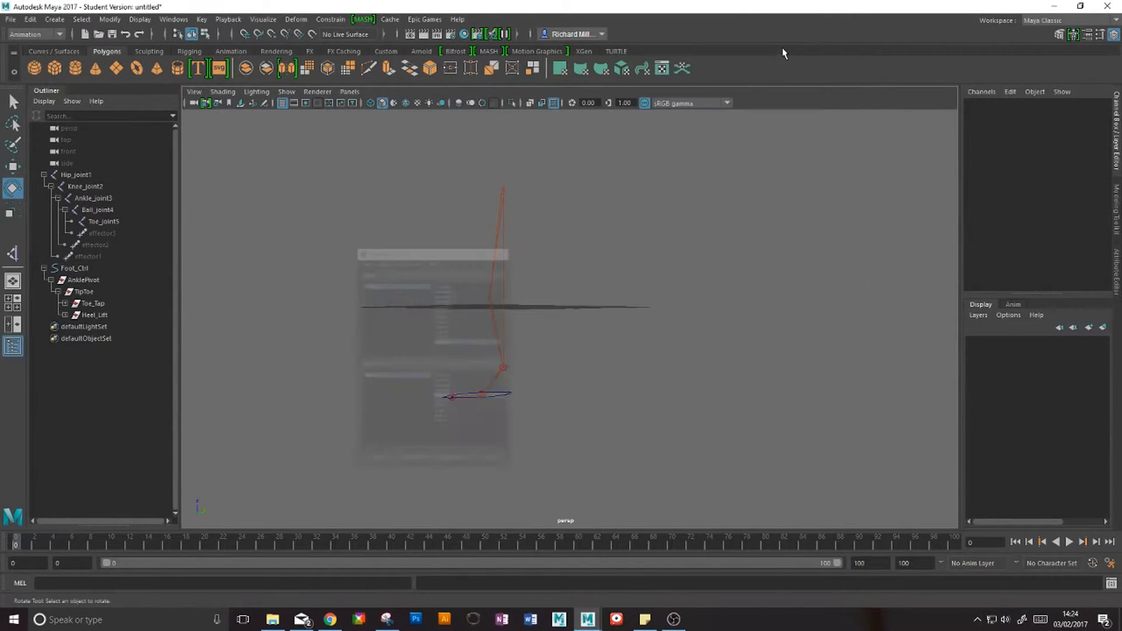
{"action": "left_click", "coordinate": [84, 291]}
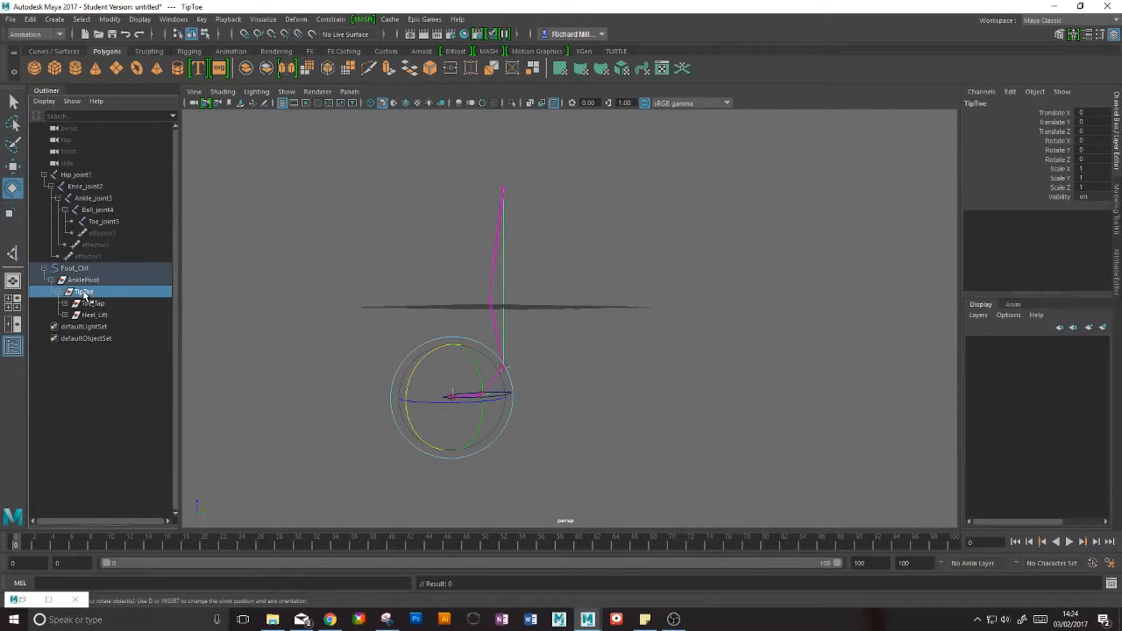
{"action": "left_click", "coordinate": [85, 281]}
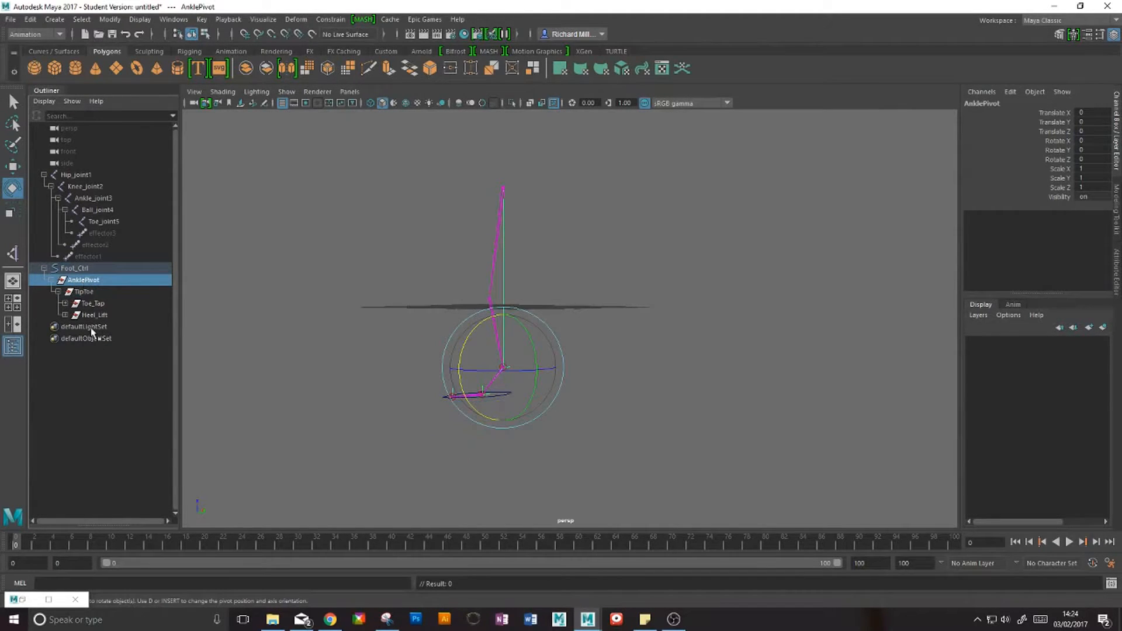
{"action": "left_click_drag", "start_coordinate": [397, 313], "coordinate": [384, 338], "text": "alt"}
{"action": "left_click", "coordinate": [365, 311]}
Step: Create a locator at the origin and place it in its own group
{"action": "middle_click_drag", "start_coordinate": [438, 336], "coordinate": [465, 341], "text": "alt"}
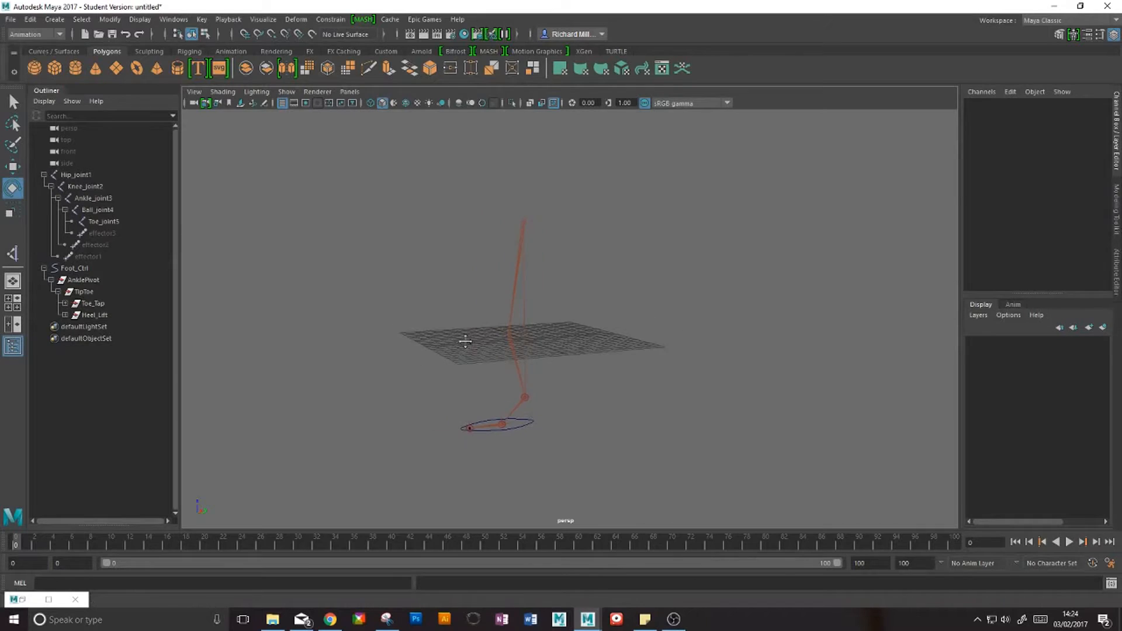
{"action": "right_click_drag", "start_coordinate": [465, 341], "coordinate": [481, 362], "text": "alt"}
{"action": "middle_click_drag", "start_coordinate": [450, 360], "coordinate": [455, 357], "text": "alt"}
{"action": "left_click_drag", "start_coordinate": [455, 357], "coordinate": [483, 349], "text": "alt"}
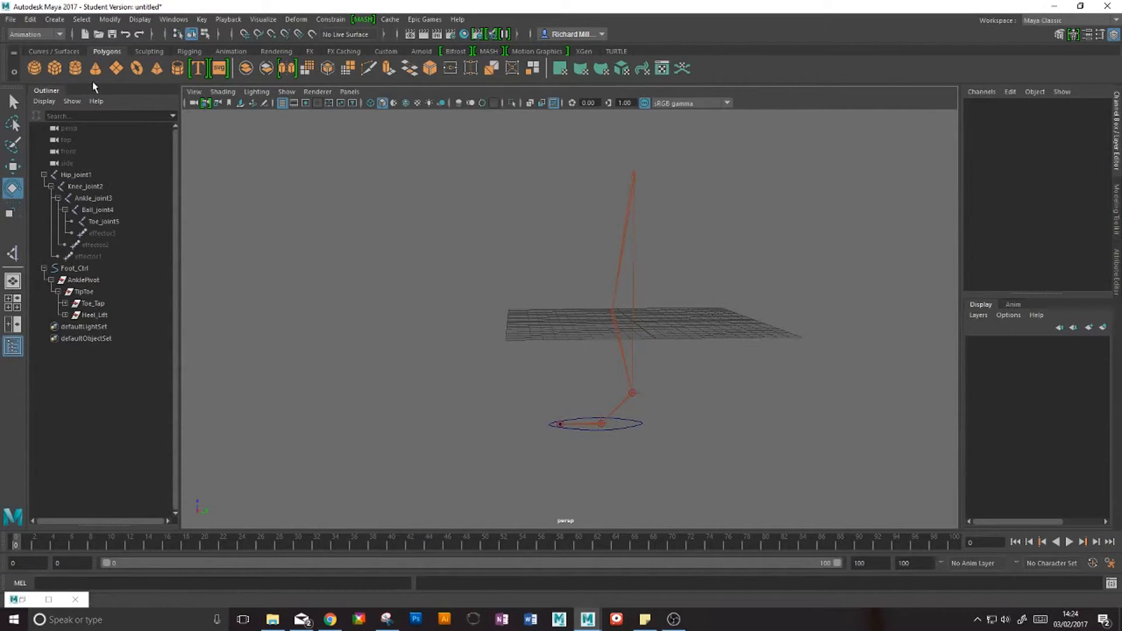
{"action": "left_click", "coordinate": [52, 21]}
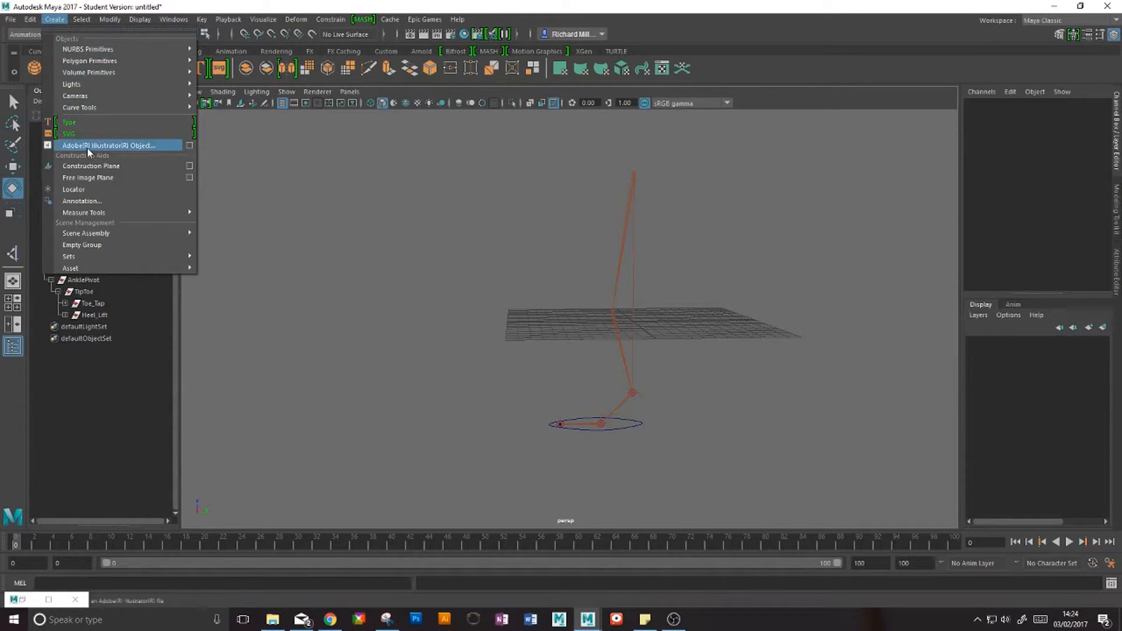
{"action": "left_click", "coordinate": [101, 189]}
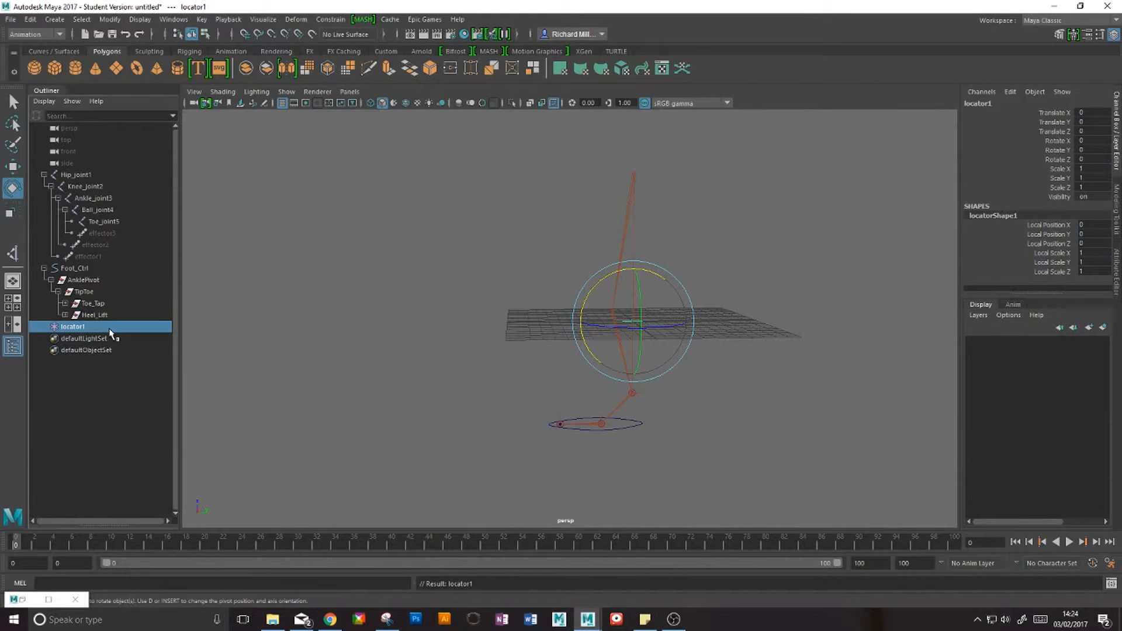
{"action": "key", "text": "ctrl+g"}
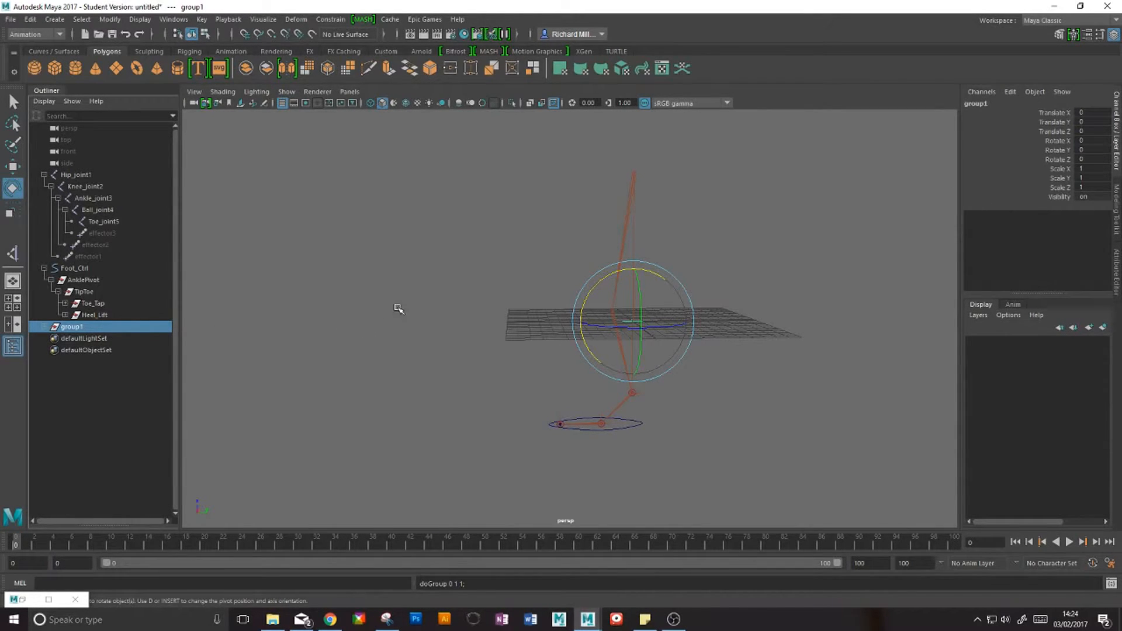
Step: Move the locator's group in front of the leg to about -10.37 in Y and check the locator's own transforms
{"action": "key", "text": "w"}
{"action": "left_click_drag", "start_coordinate": [683, 322], "coordinate": [584, 329]}
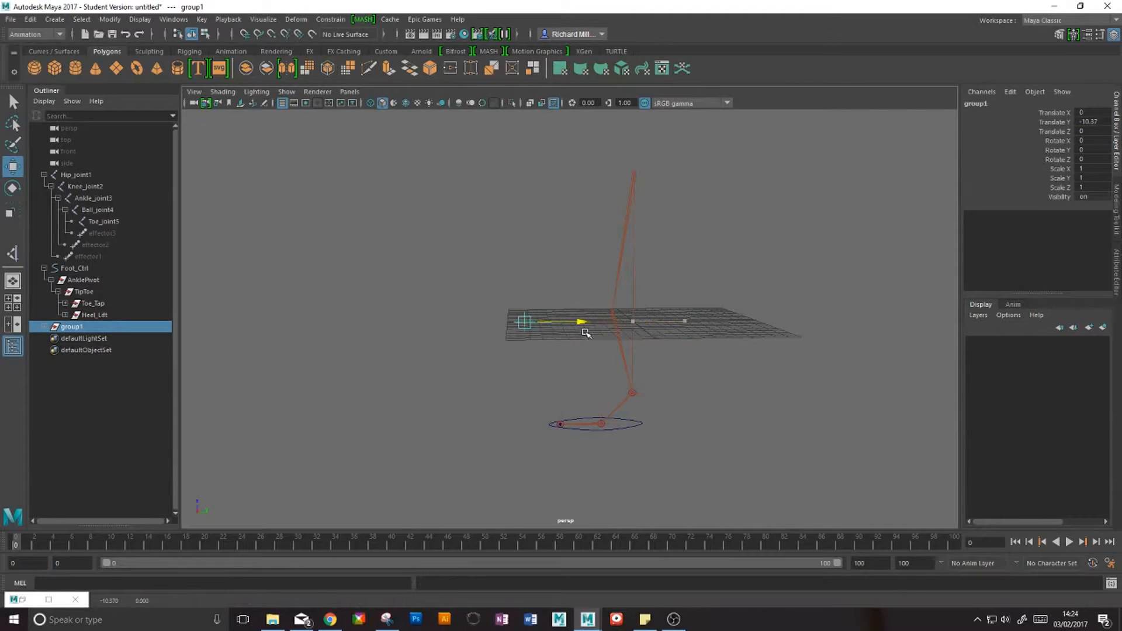
{"action": "scroll", "coordinate": [558, 340], "scroll_direction": "up", "scroll_amount": 3}
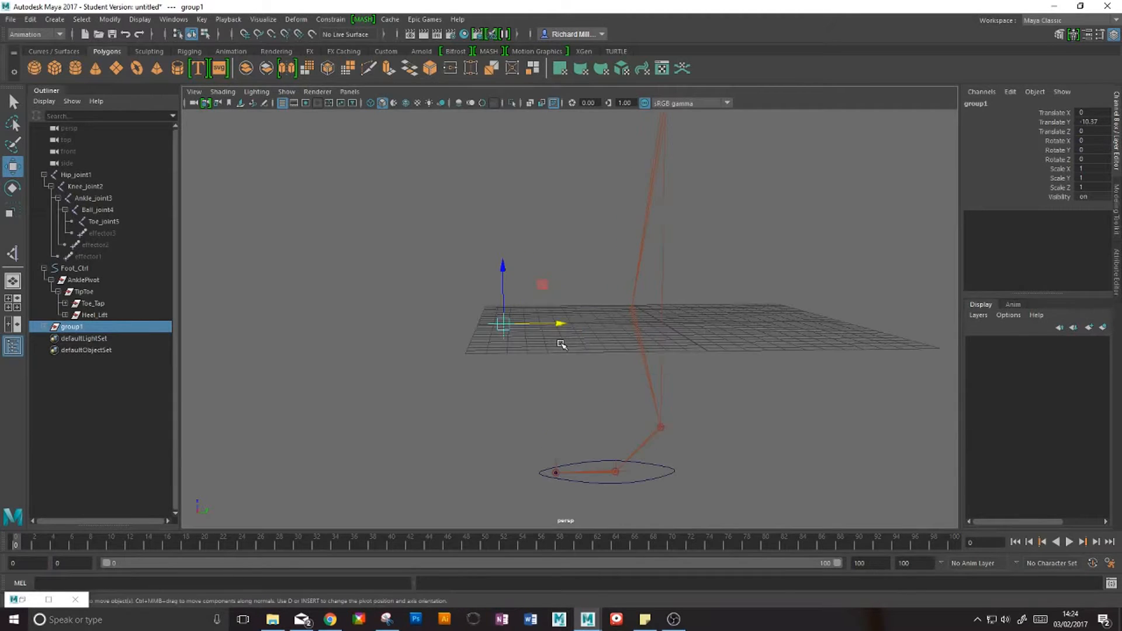
{"action": "left_click", "coordinate": [44, 327]}
{"action": "left_click", "coordinate": [76, 338]}
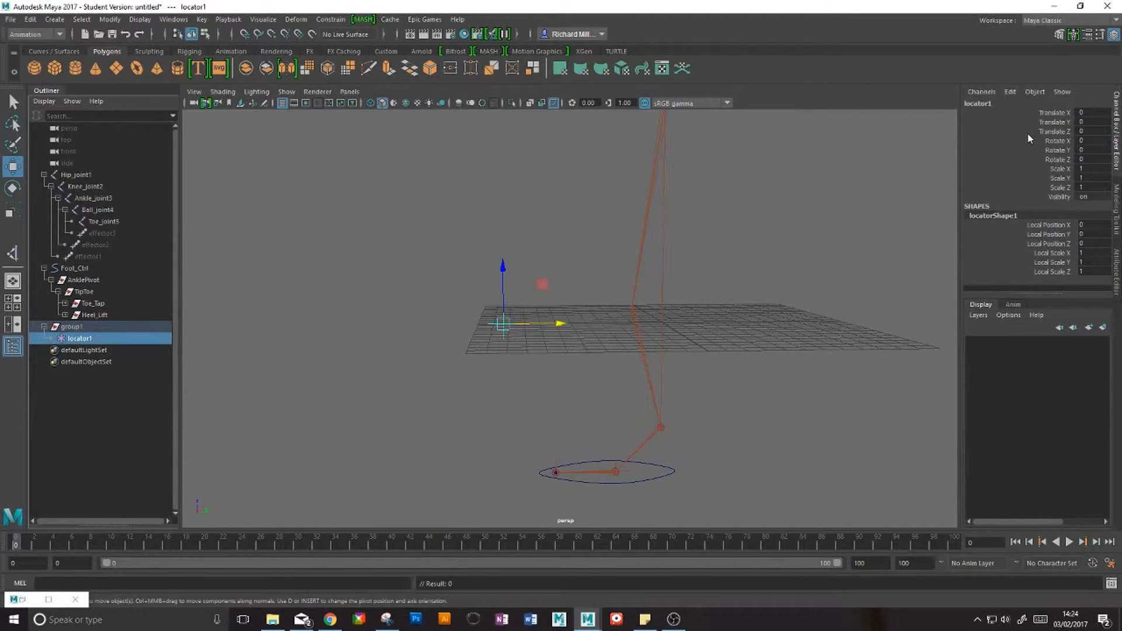
{"action": "left_click", "coordinate": [88, 328]}
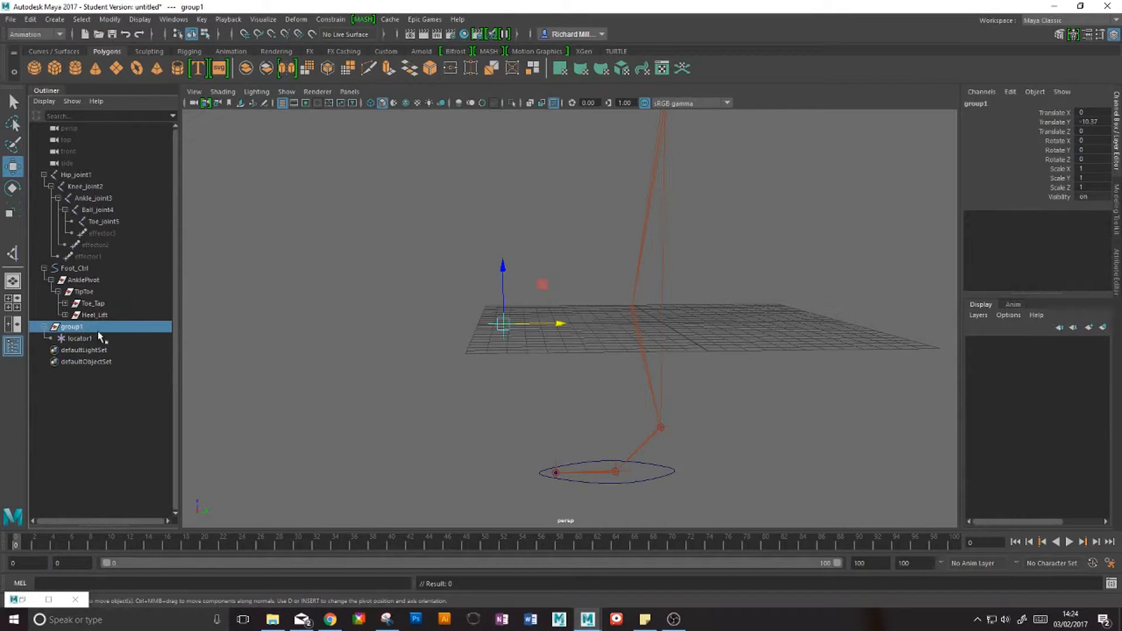
Step: Raise the locator's group to knee height, at about 1.035 in Z
{"action": "left_click_drag", "start_coordinate": [510, 347], "coordinate": [534, 339], "text": "alt"}
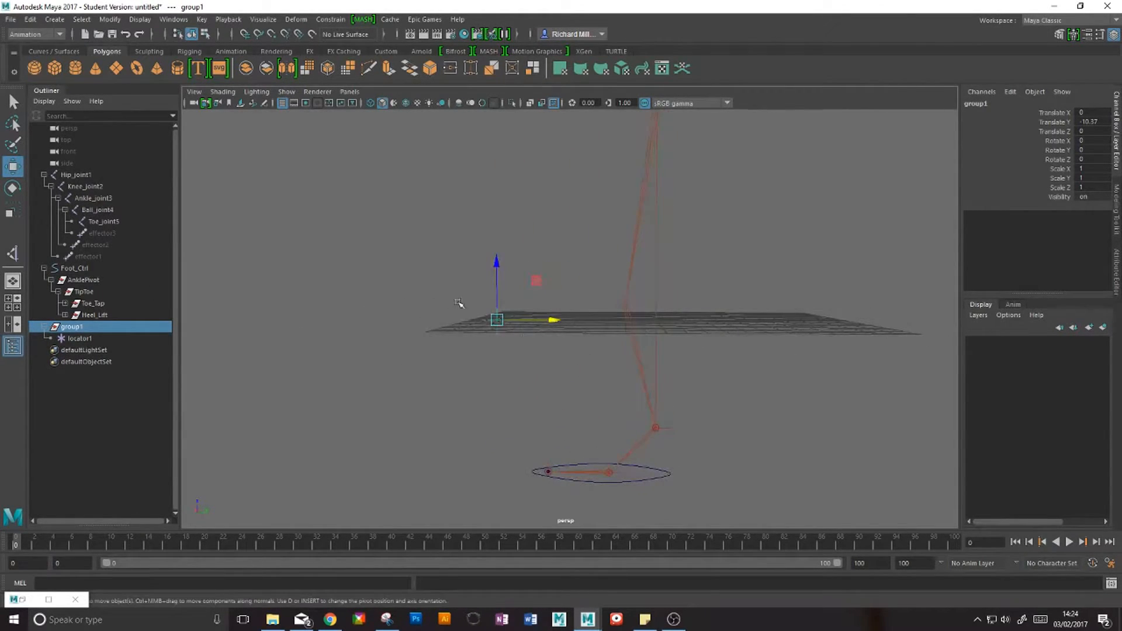
{"action": "left_click_drag", "start_coordinate": [500, 272], "coordinate": [500, 245]}
{"action": "scroll", "coordinate": [553, 331], "scroll_direction": "up", "scroll_amount": 3}
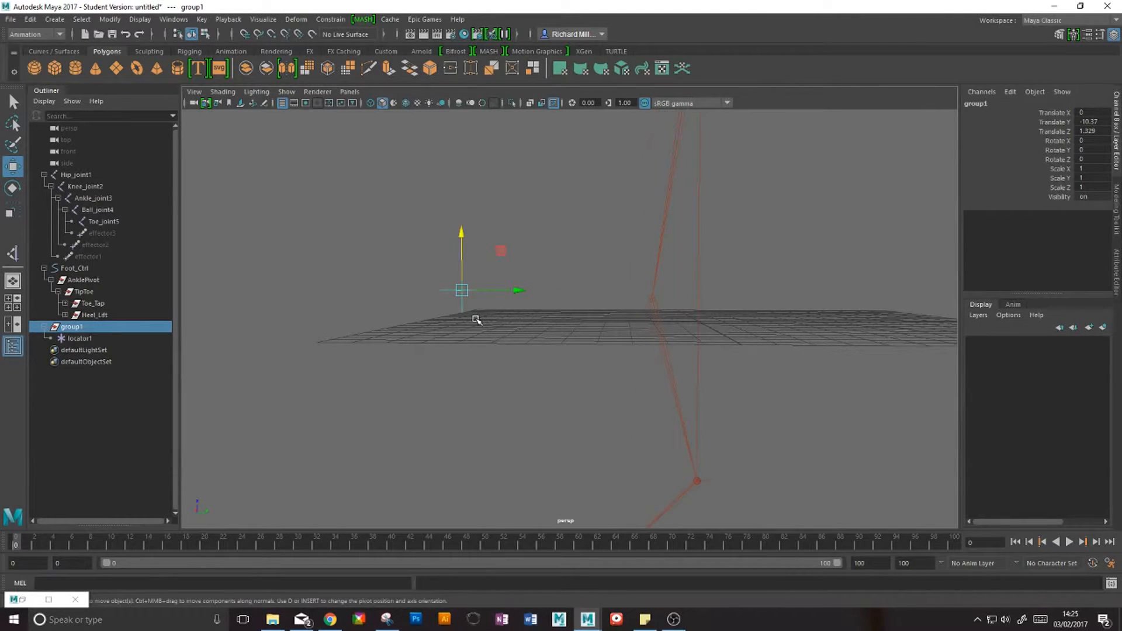
{"action": "middle_click_drag", "start_coordinate": [514, 310], "coordinate": [450, 298], "text": "alt"}
{"action": "left_click_drag", "start_coordinate": [449, 298], "coordinate": [440, 332], "text": "alt"}
{"action": "left_click_drag", "start_coordinate": [557, 286], "coordinate": [469, 270], "text": "alt"}
{"action": "left_click_drag", "start_coordinate": [397, 228], "coordinate": [395, 232]}
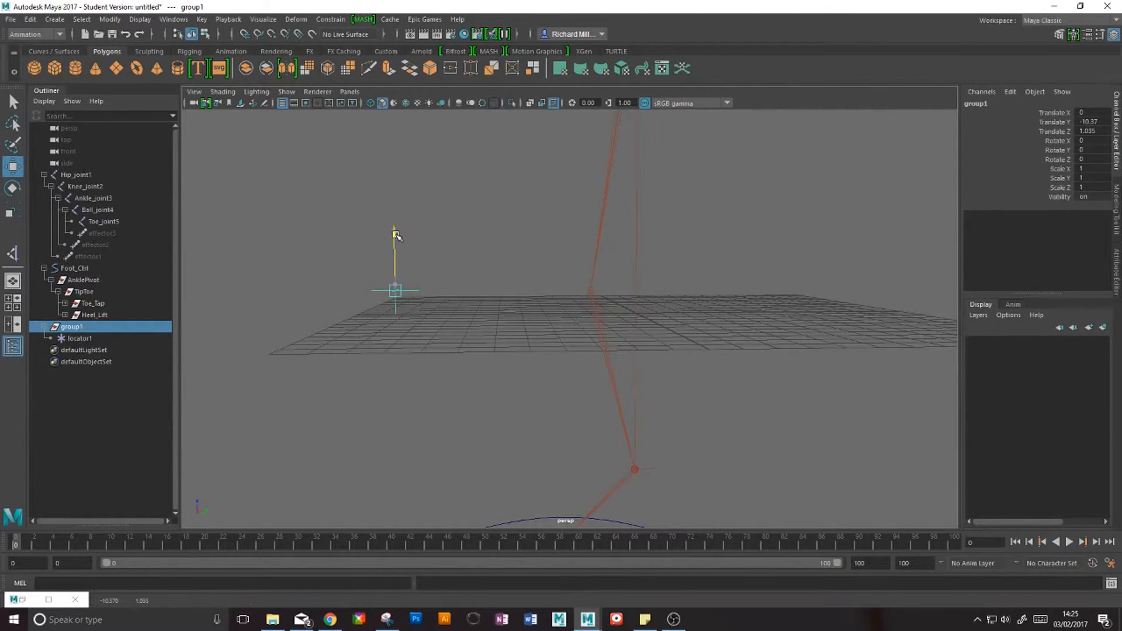
{"action": "mouse_move", "coordinate": [476, 308]}
{"action": "left_mouse_down", "text": "alt"}
{"action": "mouse_move", "coordinate": [490, 299]}
{"action": "mouse_move", "coordinate": [470, 291]}
{"action": "mouse_move", "coordinate": [441, 403]}
{"action": "mouse_move", "coordinate": [453, 328]}
{"action": "mouse_move", "coordinate": [491, 296]}
{"action": "mouse_move", "coordinate": [483, 327]}
{"action": "mouse_move", "coordinate": [464, 303]}
{"action": "left_mouse_up", "text": "alt"}
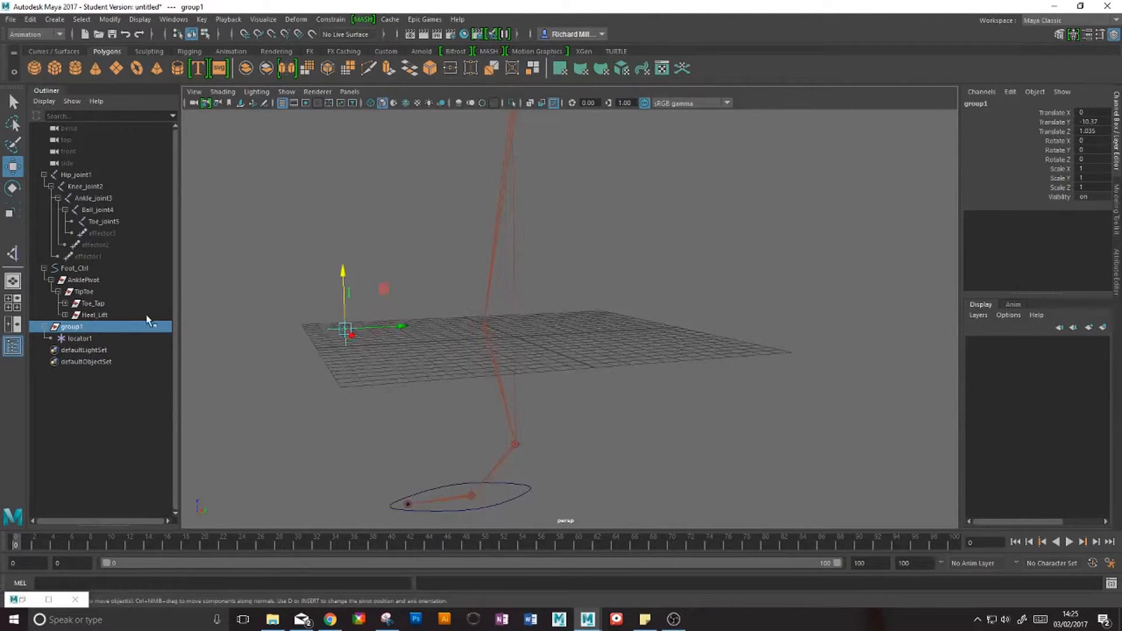
Step: Add a Pole Vector constraint with weight 1 from the locator to the ankle IK handle
{"action": "left_click", "coordinate": [80, 339]}
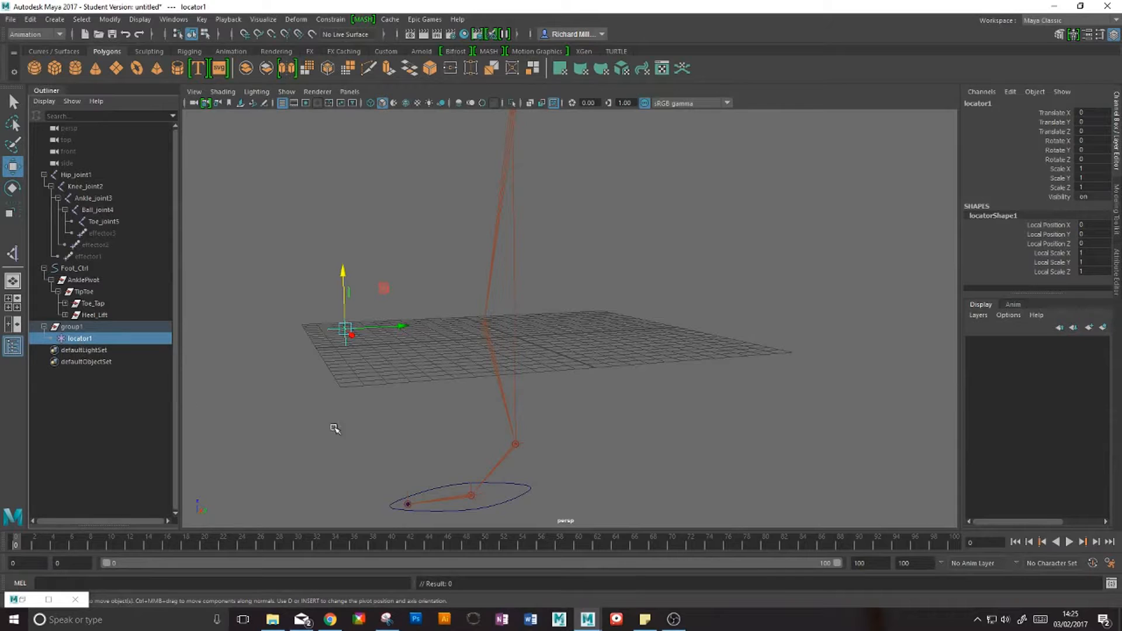
{"action": "left_click", "coordinate": [516, 444], "text": "shift"}
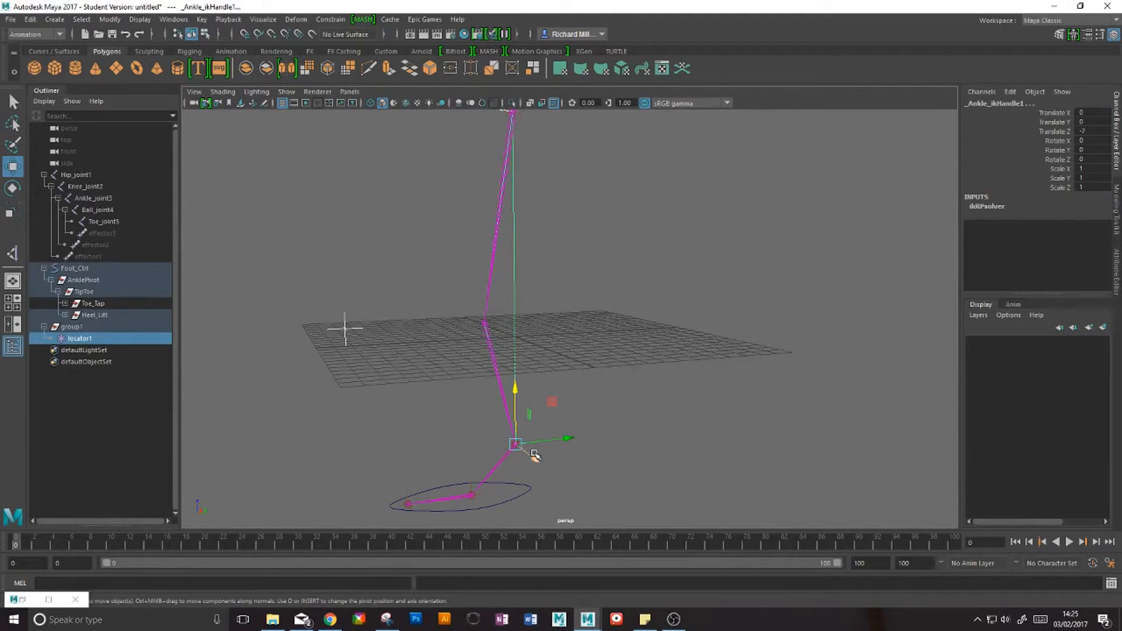
{"action": "left_click", "coordinate": [328, 20]}
{"action": "left_click", "coordinate": [442, 108]}
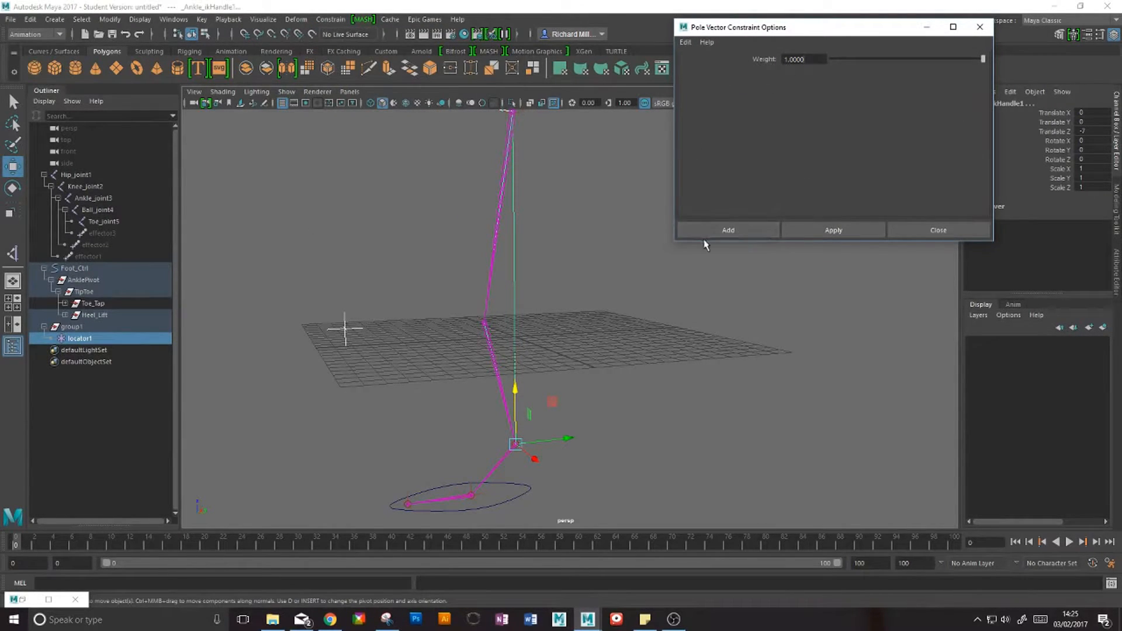
{"action": "left_click_drag", "start_coordinate": [706, 242], "coordinate": [710, 114]}
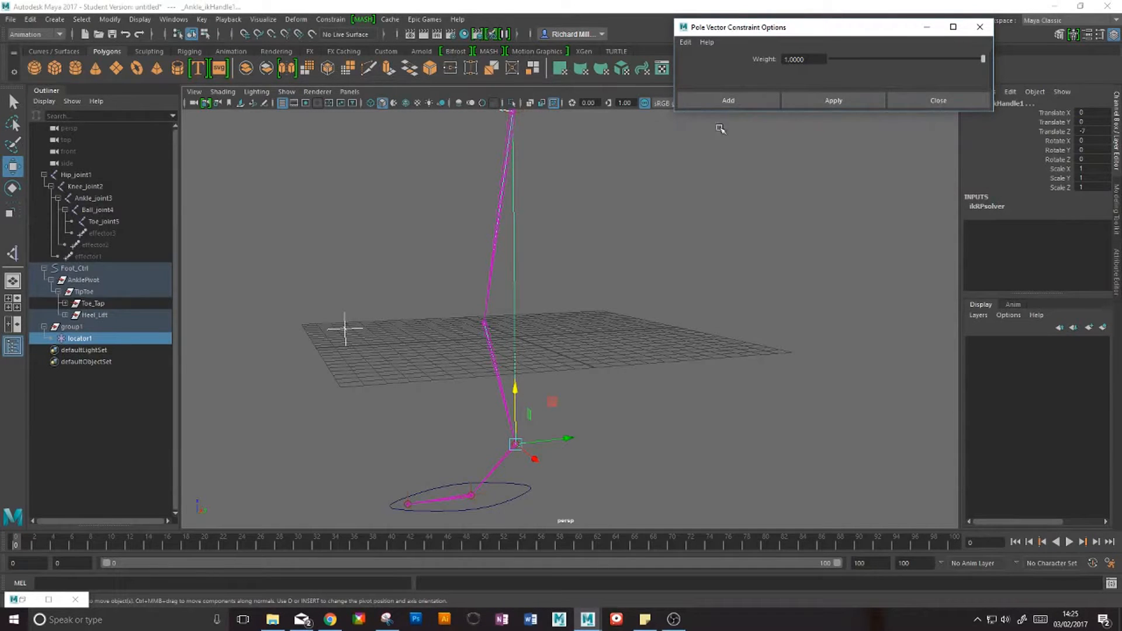
{"action": "left_click", "coordinate": [723, 105]}
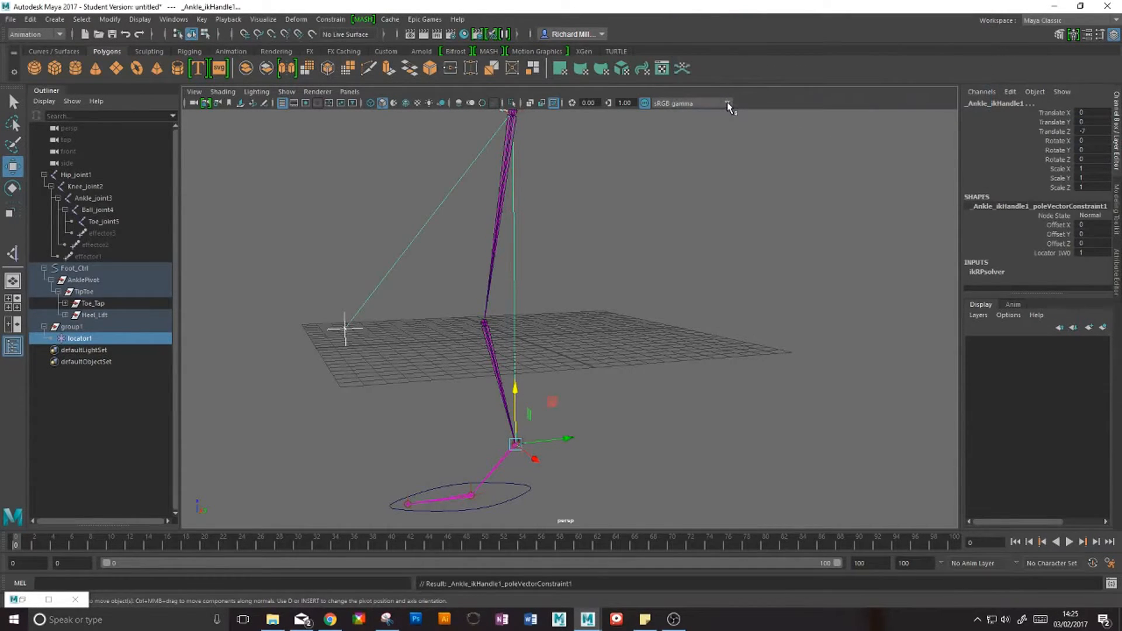
{"action": "left_click_drag", "start_coordinate": [602, 332], "coordinate": [596, 356], "text": "alt"}
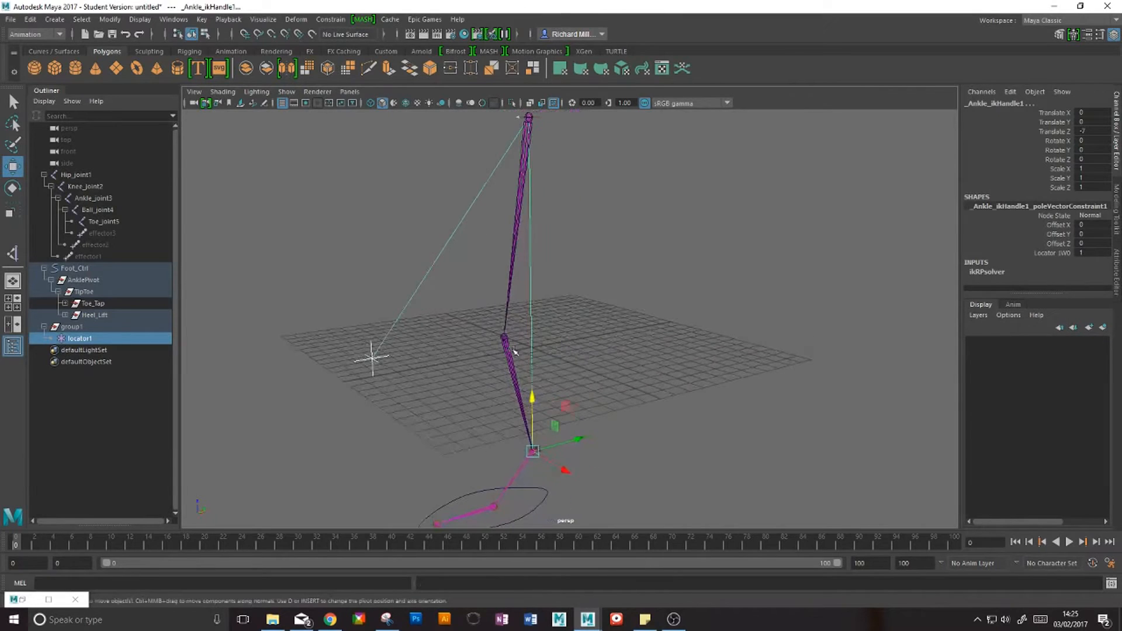
Step: Slide the pole vector locator sideways to about -2.9 in X and undo the extra test move made on it
{"action": "left_click_drag", "start_coordinate": [330, 328], "coordinate": [377, 368], "text": "ctrl"}
{"action": "left_click_drag", "start_coordinate": [476, 353], "coordinate": [396, 345], "text": "alt"}
{"action": "scroll", "coordinate": [514, 366], "scroll_direction": "up", "scroll_amount": 4}
{"action": "left_click_drag", "start_coordinate": [478, 369], "coordinate": [693, 325], "text": "alt"}
{"action": "key", "text": "ctrl+z"}
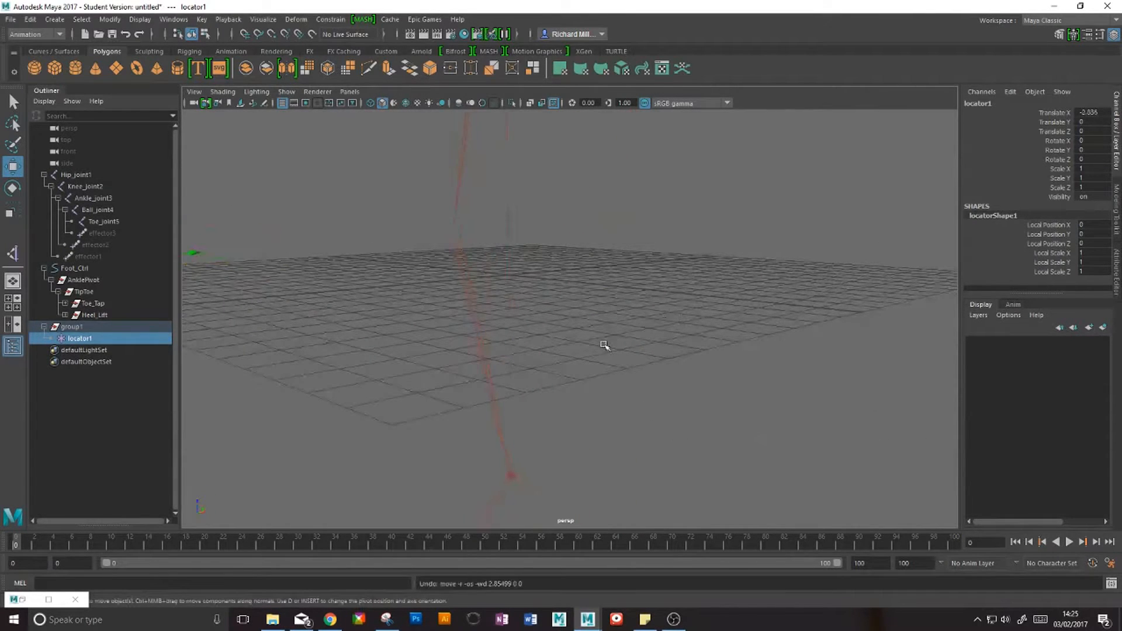
Step: Raise Foot_Ctrl and slide the locator sideways to test the knee's direction, and undo both moves
{"action": "scroll", "coordinate": [594, 345], "scroll_direction": "down", "scroll_amount": 4}
{"action": "left_click_drag", "start_coordinate": [594, 345], "coordinate": [689, 302], "text": "alt"}
{"action": "left_click_drag", "start_coordinate": [604, 267], "coordinate": [689, 266], "text": "alt"}
{"action": "left_click", "coordinate": [558, 464]}
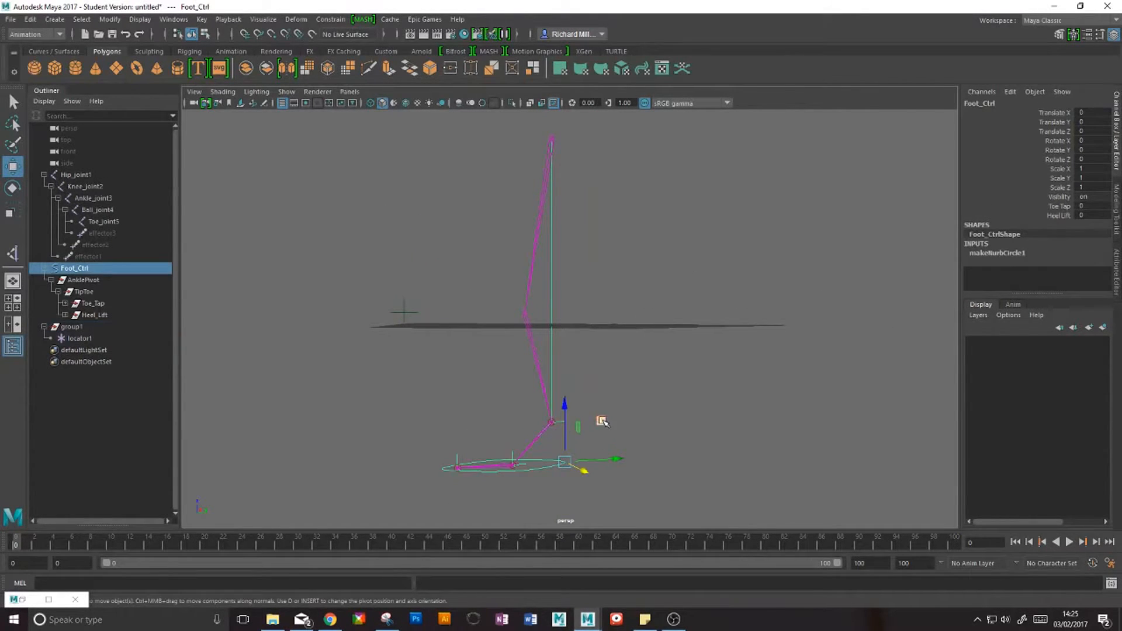
{"action": "middle_click_drag", "start_coordinate": [603, 421], "coordinate": [597, 404]}
{"action": "left_click_drag", "start_coordinate": [597, 403], "coordinate": [614, 329]}
{"action": "left_click_drag", "start_coordinate": [357, 298], "coordinate": [420, 325], "text": "alt"}
{"action": "left_click", "coordinate": [447, 356]}
{"action": "left_click_drag", "start_coordinate": [447, 370], "coordinate": [605, 365], "text": "alt"}
{"action": "key", "text": "ctrl+z"}
{"action": "key", "text": "ctrl+z"}
{"action": "key", "text": "ctrl+z"}
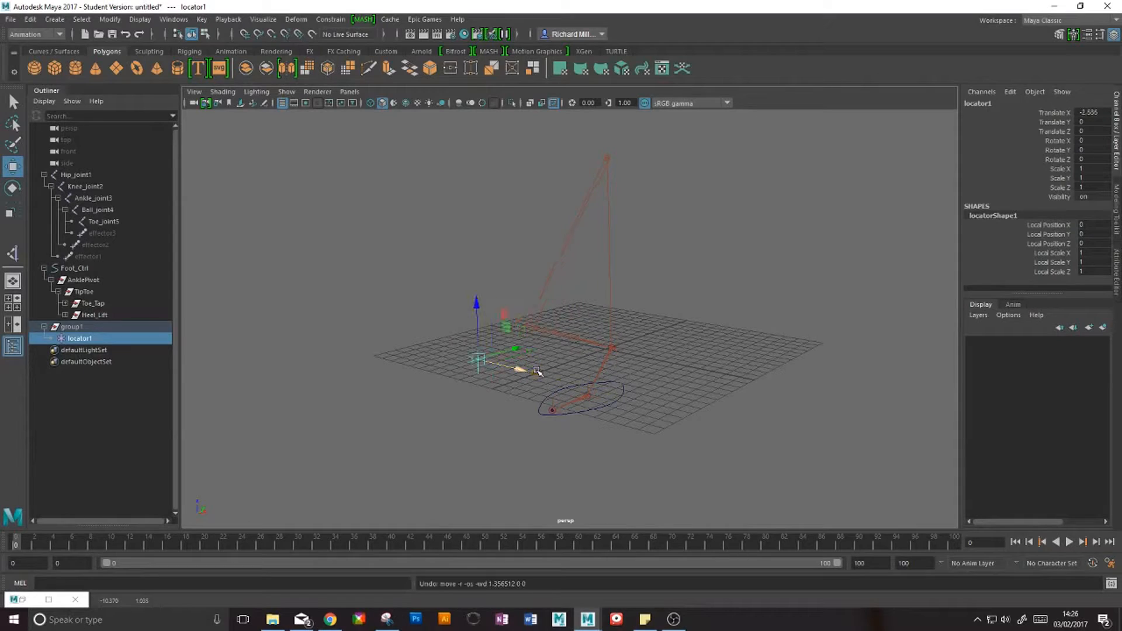
{"action": "key", "text": "ctrl+z"}
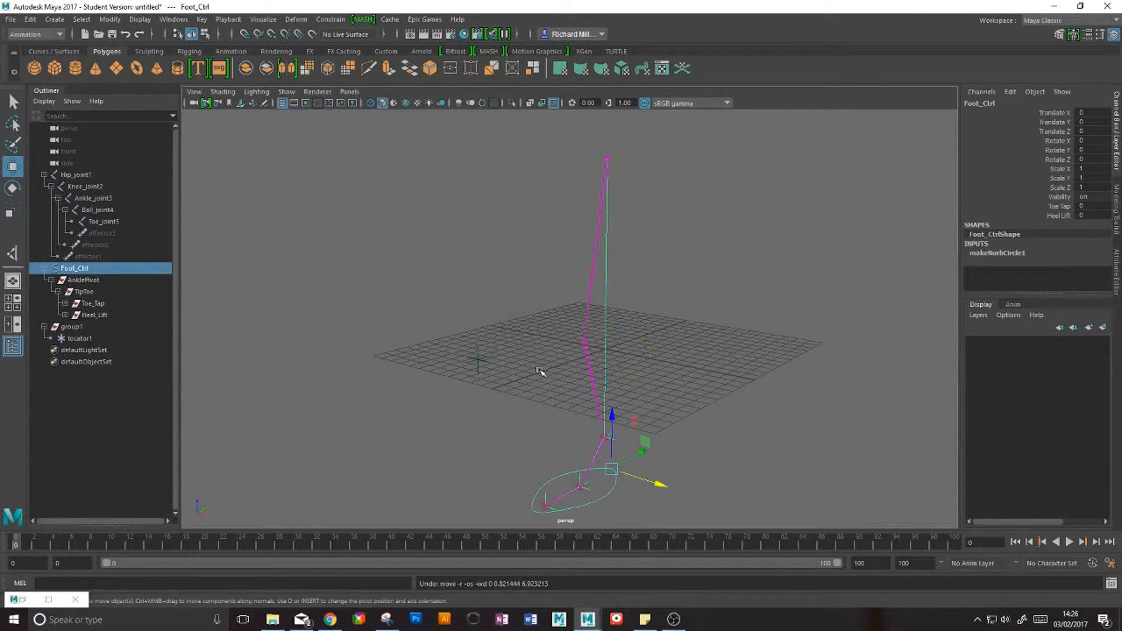
Step: Rename the locator's parent group Knee_Loc
{"action": "left_click_drag", "start_coordinate": [559, 369], "coordinate": [504, 348], "text": "alt"}
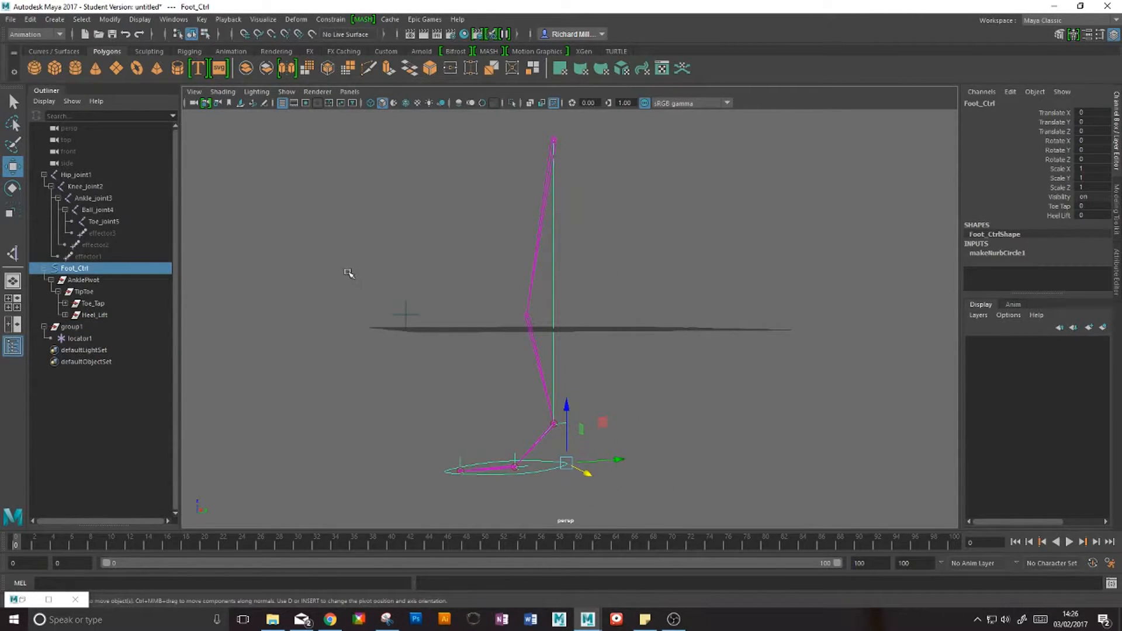
{"action": "left_click_drag", "start_coordinate": [348, 274], "coordinate": [438, 355]}
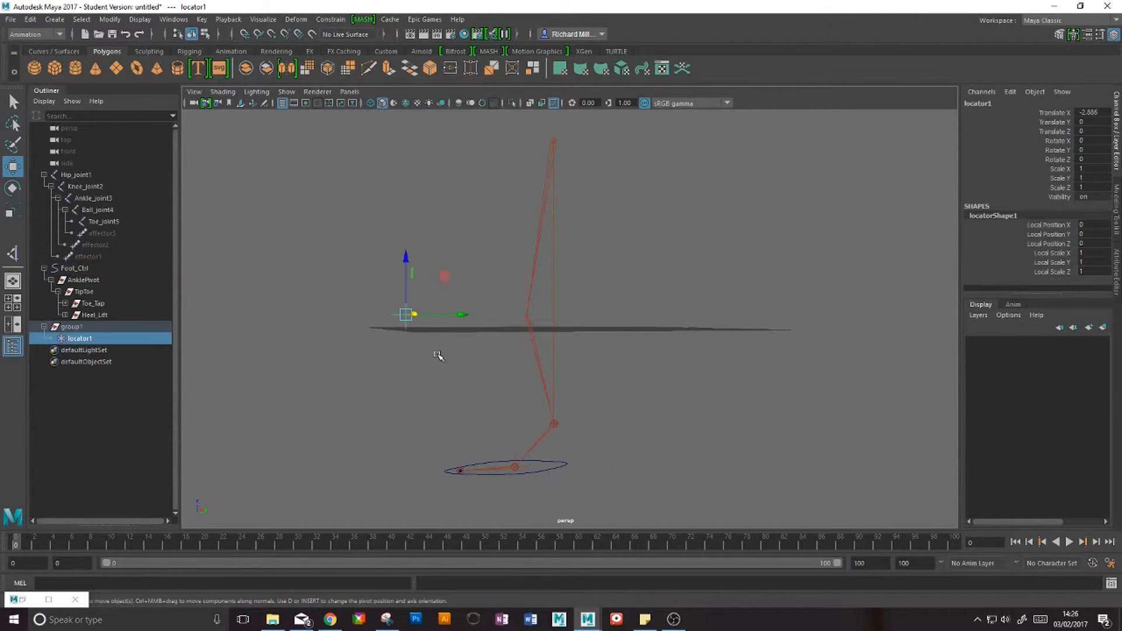
{"action": "left_click", "coordinate": [94, 329]}
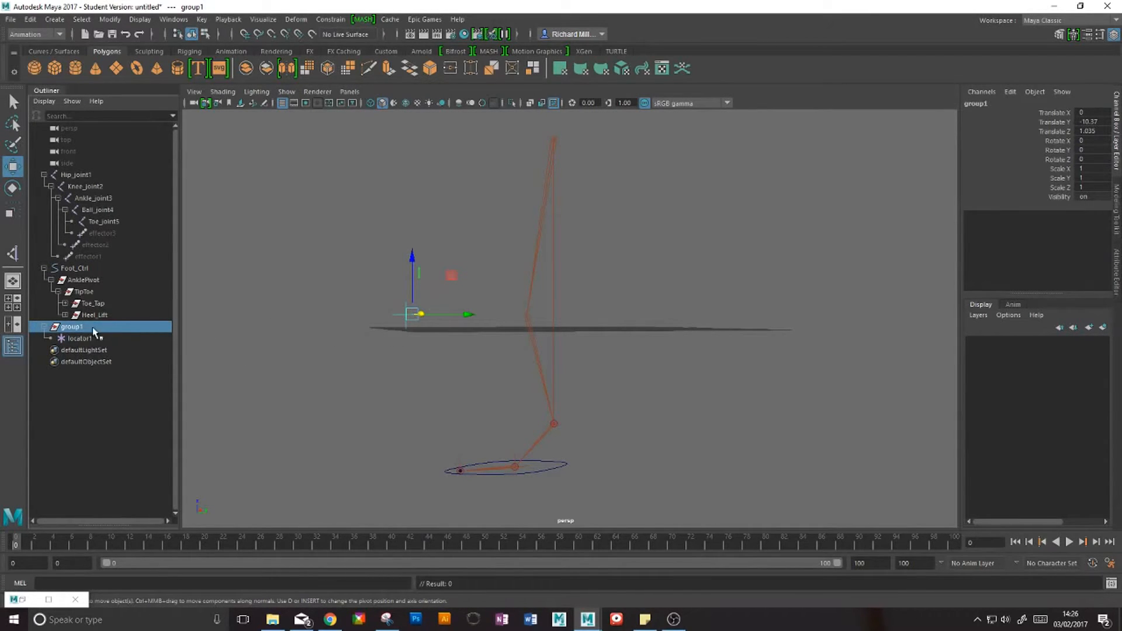
{"action": "double_click", "coordinate": [80, 330]}
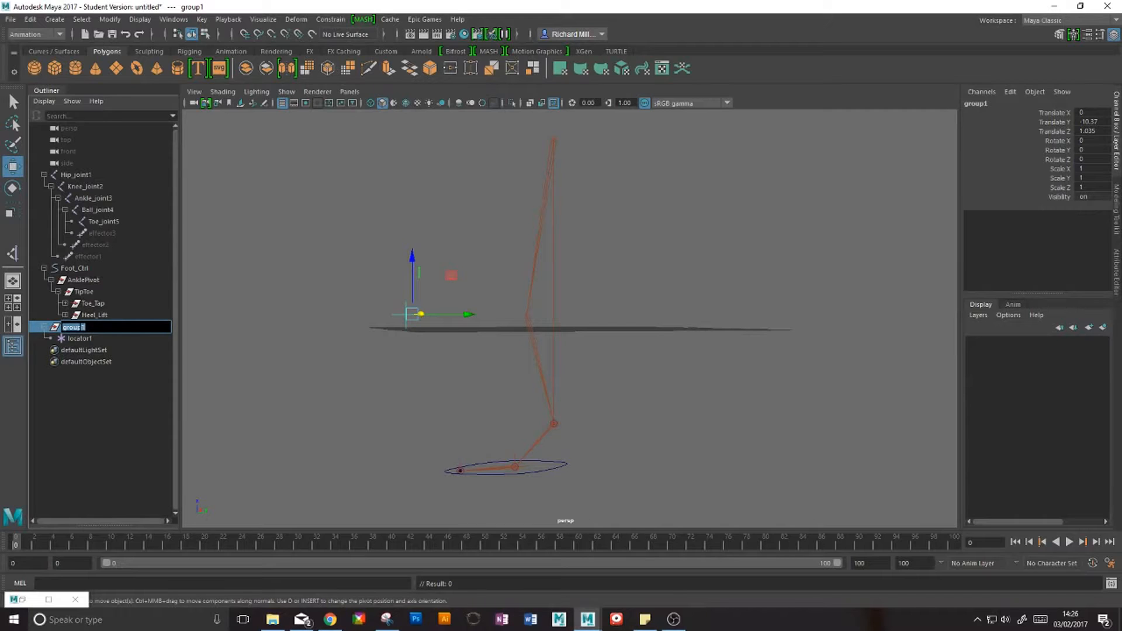
{"action": "type", "text": "Knee_Loc"}
{"action": "key", "text": "Return"}
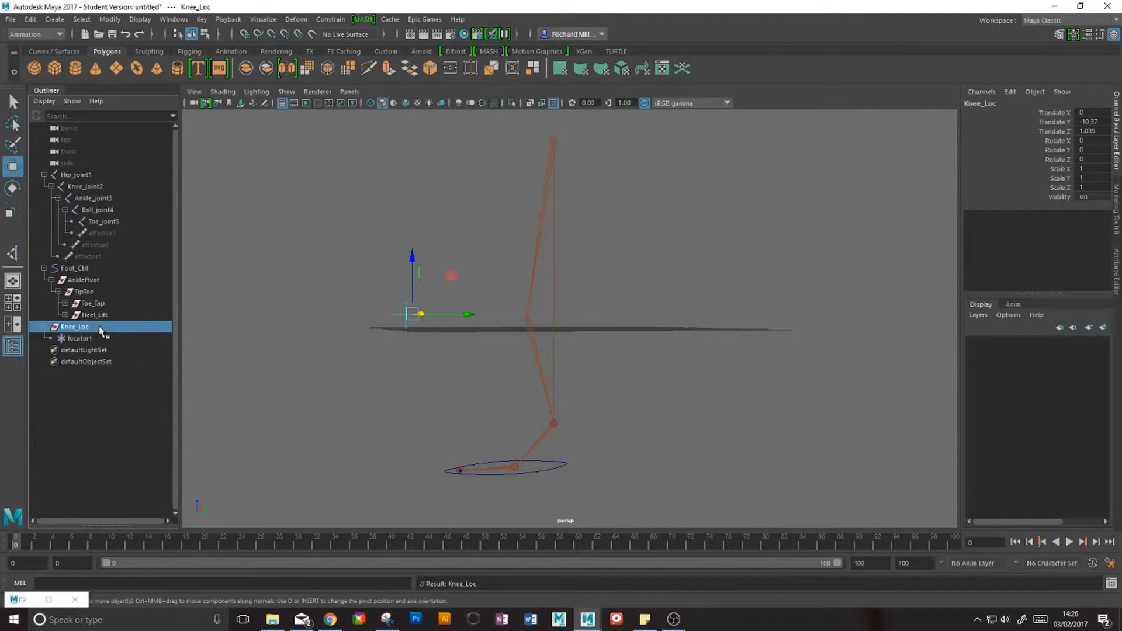
Step: Add a Parent constraint from Foot_Ctrl to the Knee_Loc group, with maintain offset, all axes and weight 1
{"action": "left_click", "coordinate": [556, 462]}
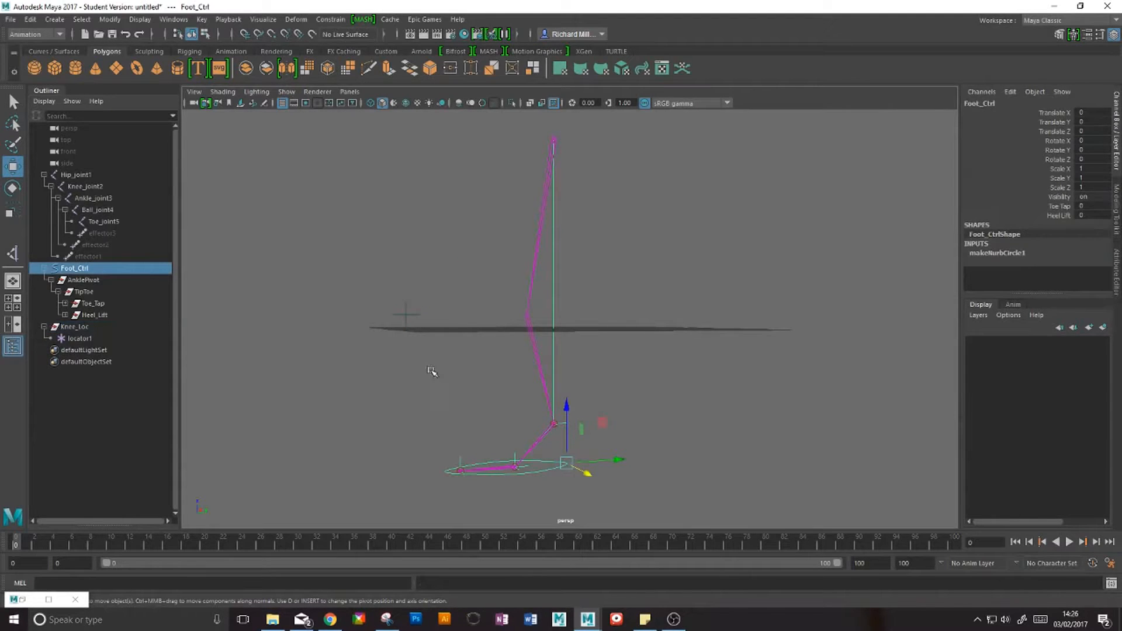
{"action": "left_click", "coordinate": [407, 315], "text": "shift"}
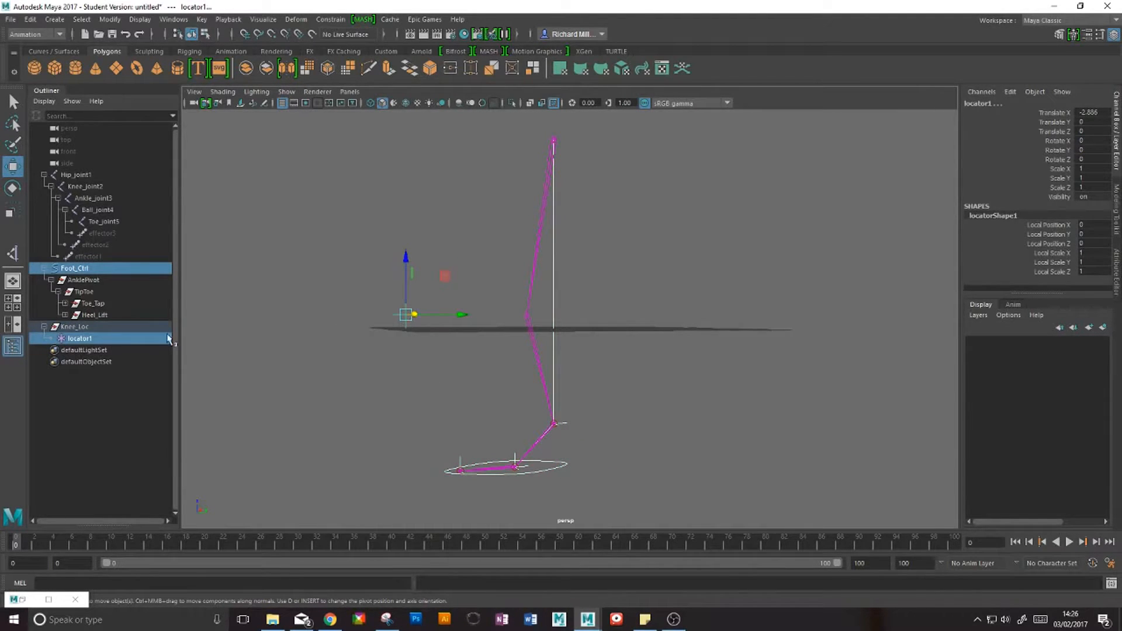
{"action": "key", "text": "ctrl+z"}
{"action": "left_click", "coordinate": [75, 326], "text": "ctrl"}
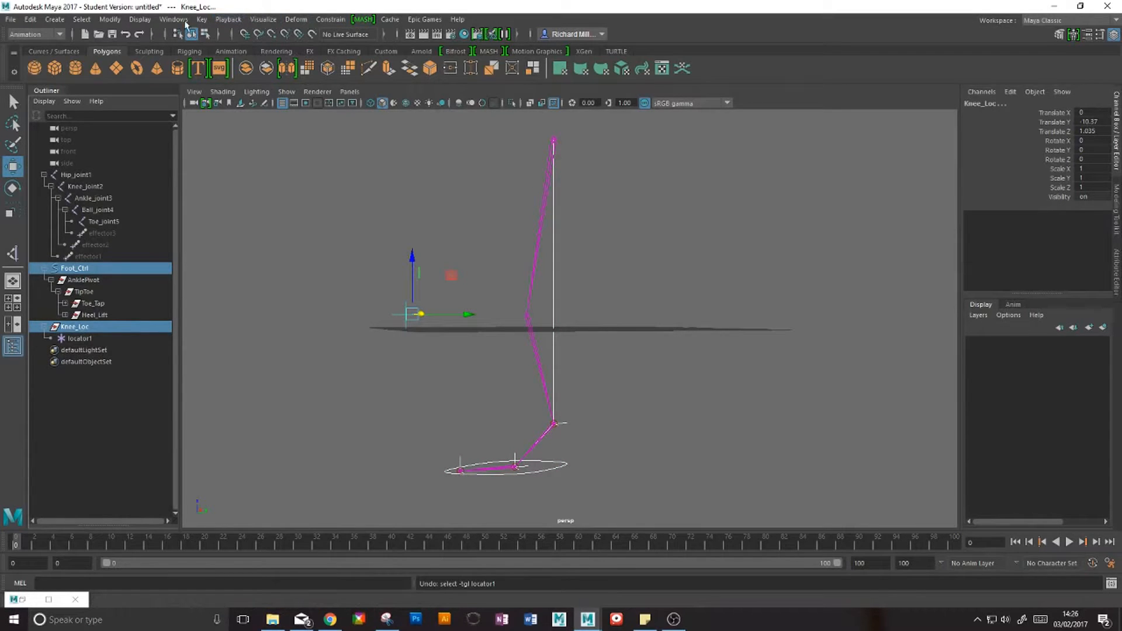
{"action": "left_click", "coordinate": [48, 35]}
{"action": "left_click", "coordinate": [329, 19]}
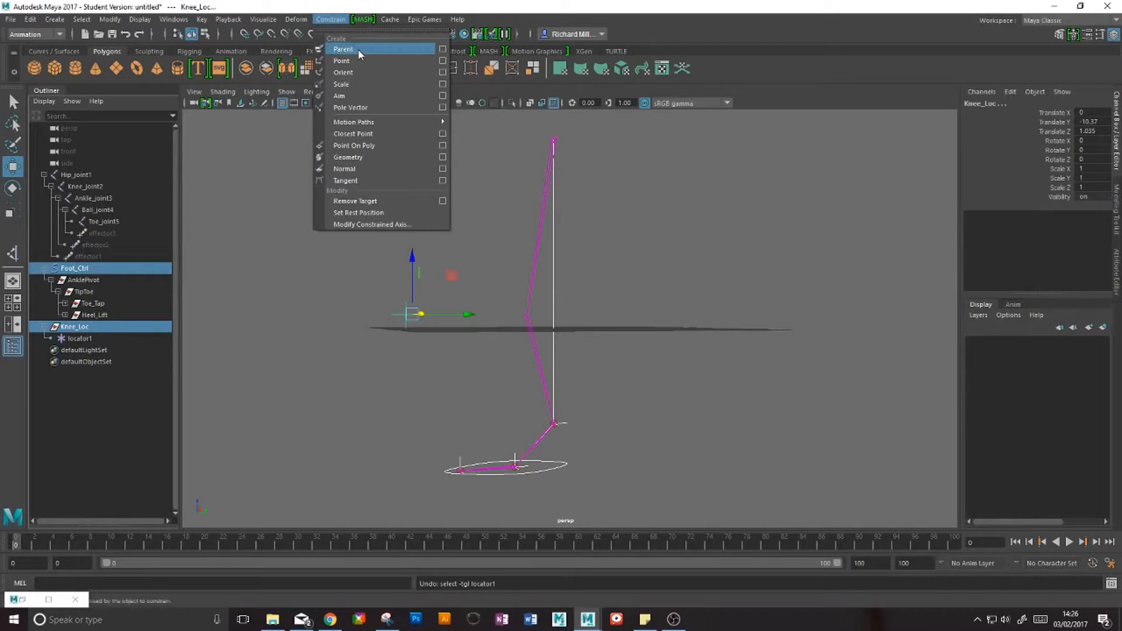
{"action": "left_click", "coordinate": [442, 49]}
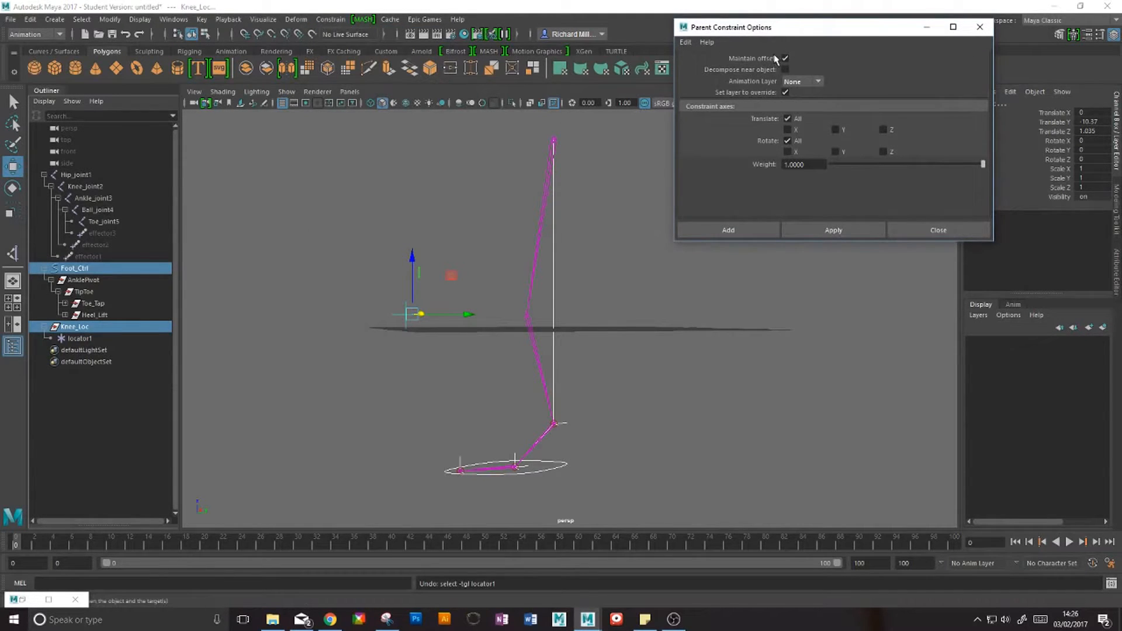
{"action": "left_click", "coordinate": [728, 230]}
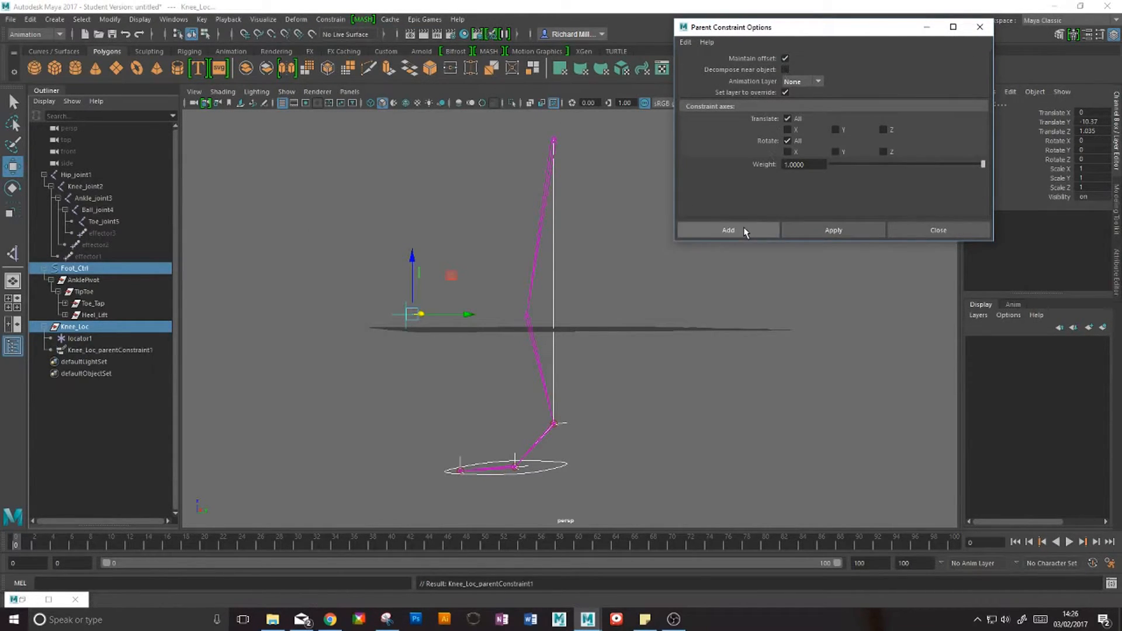
Step: Move Foot_Ctrl to about -5.8 in Y and 4.89 in Z to test the constrained locator, and undo the move
{"action": "left_click", "coordinate": [565, 462]}
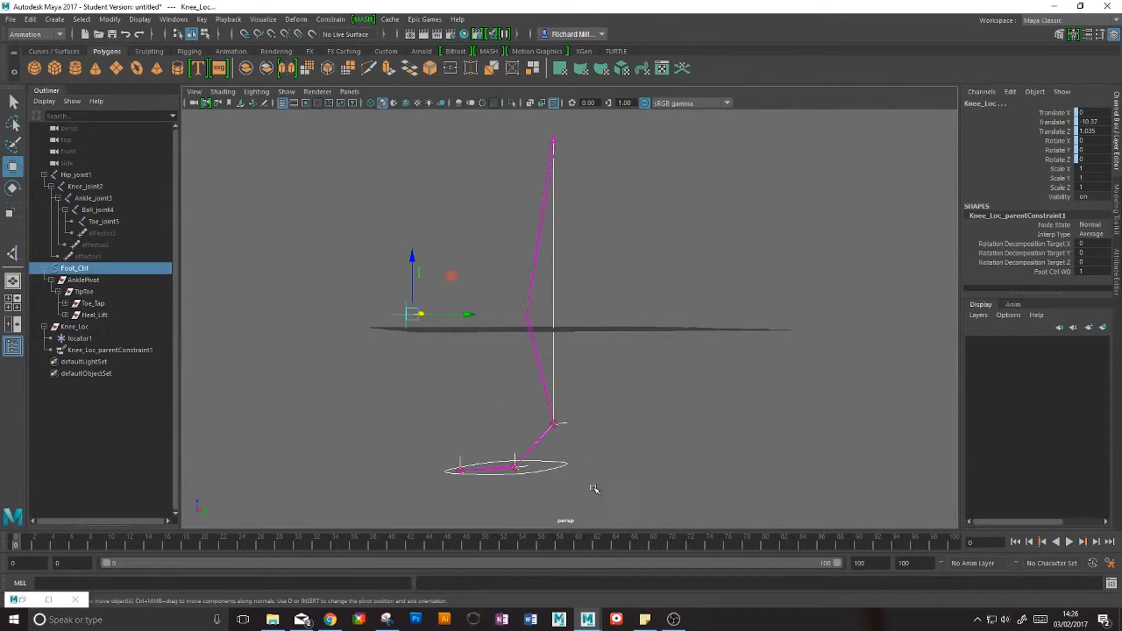
{"action": "middle_click_drag", "start_coordinate": [605, 425], "coordinate": [508, 378]}
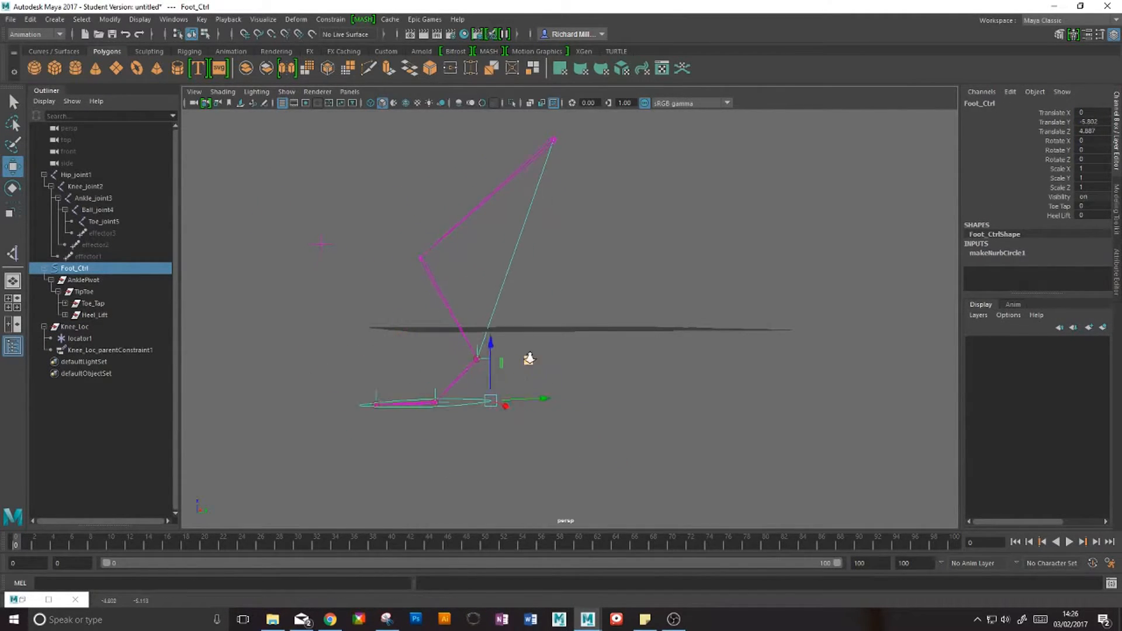
{"action": "left_click_drag", "start_coordinate": [526, 358], "coordinate": [594, 376], "text": "alt"}
{"action": "key", "text": "e"}
{"action": "left_click", "coordinate": [526, 272]}
{"action": "key", "text": "w"}
{"action": "key", "text": "ctrl+z"}
{"action": "key", "text": "ctrl+z"}
{"action": "key", "text": "ctrl+z"}
{"action": "key", "text": "ctrl+z"}
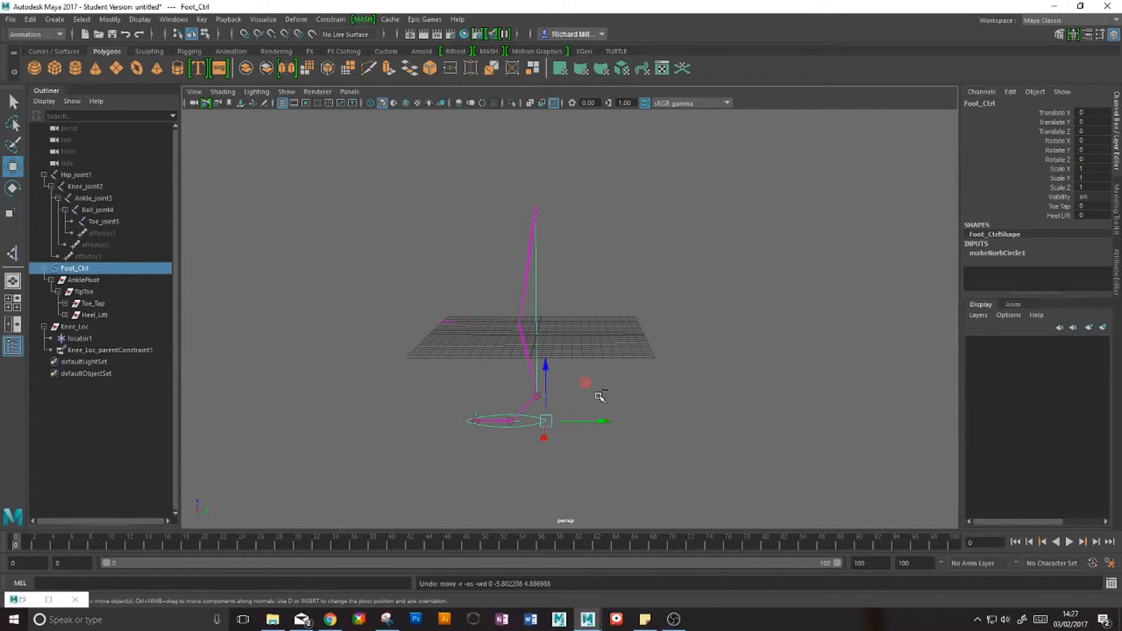
Step: Undo the Parent constraint on the Knee_Loc group
{"action": "key", "text": "ctrl+z"}
{"action": "key", "text": "ctrl+z"}
{"action": "key", "text": "ctrl+z"}
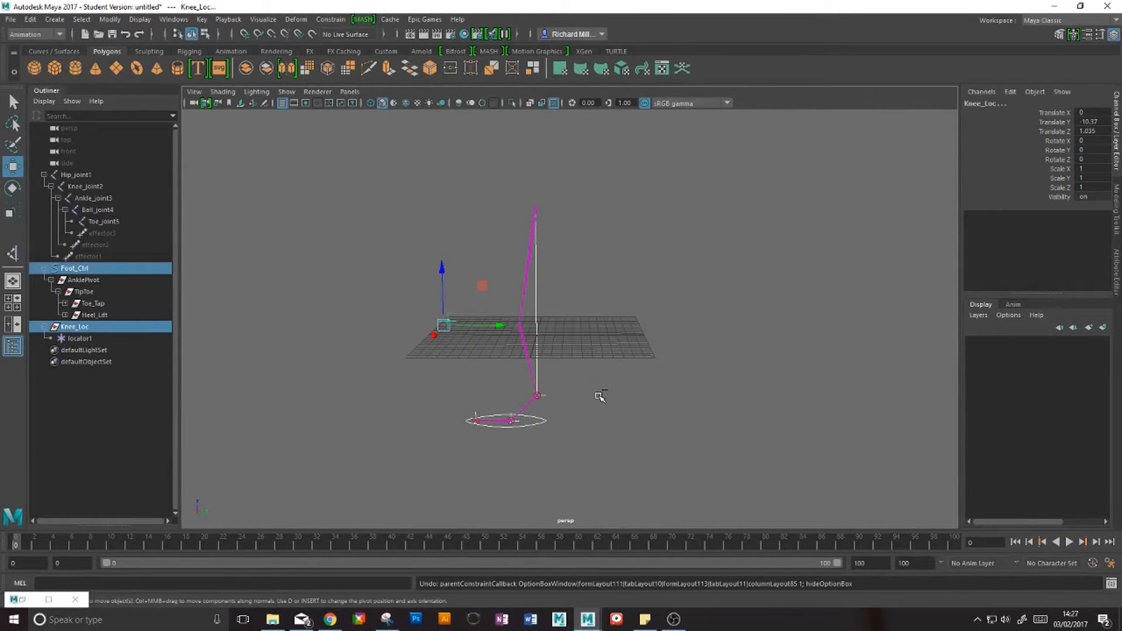
Step: Draw a vertical two-joint chain above the hip in the side view, starting at about 18.05 in Z, and name its root Pelvis_joint1
{"action": "left_click_drag", "start_coordinate": [575, 311], "coordinate": [609, 349], "text": "alt"}
{"action": "key", "text": "space"}
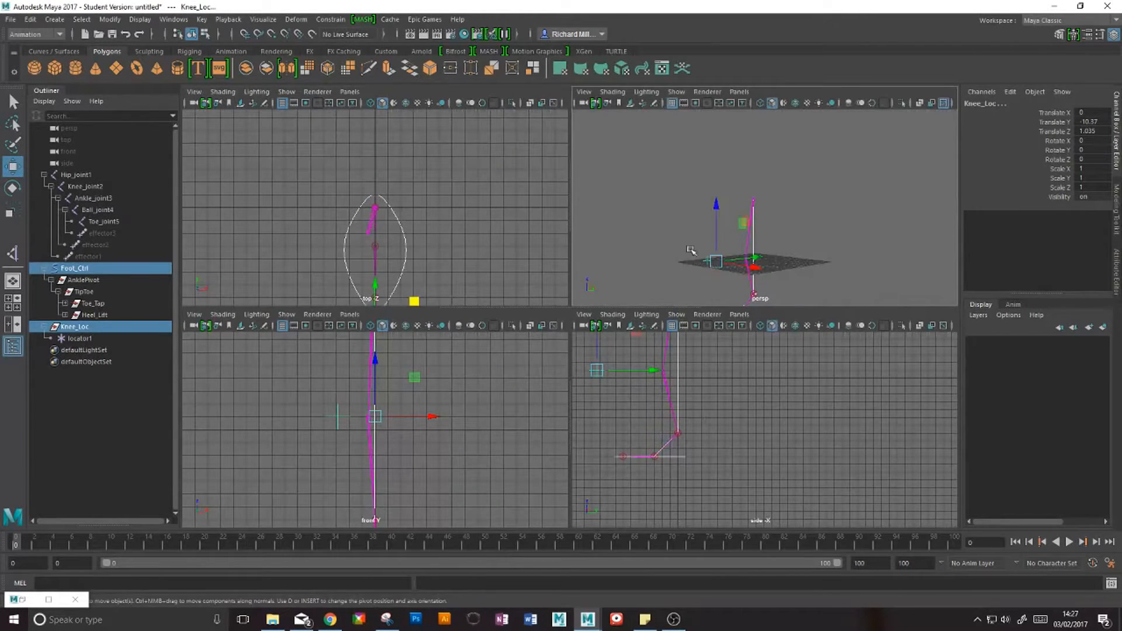
{"action": "key", "text": "space"}
{"action": "key", "text": "space"}
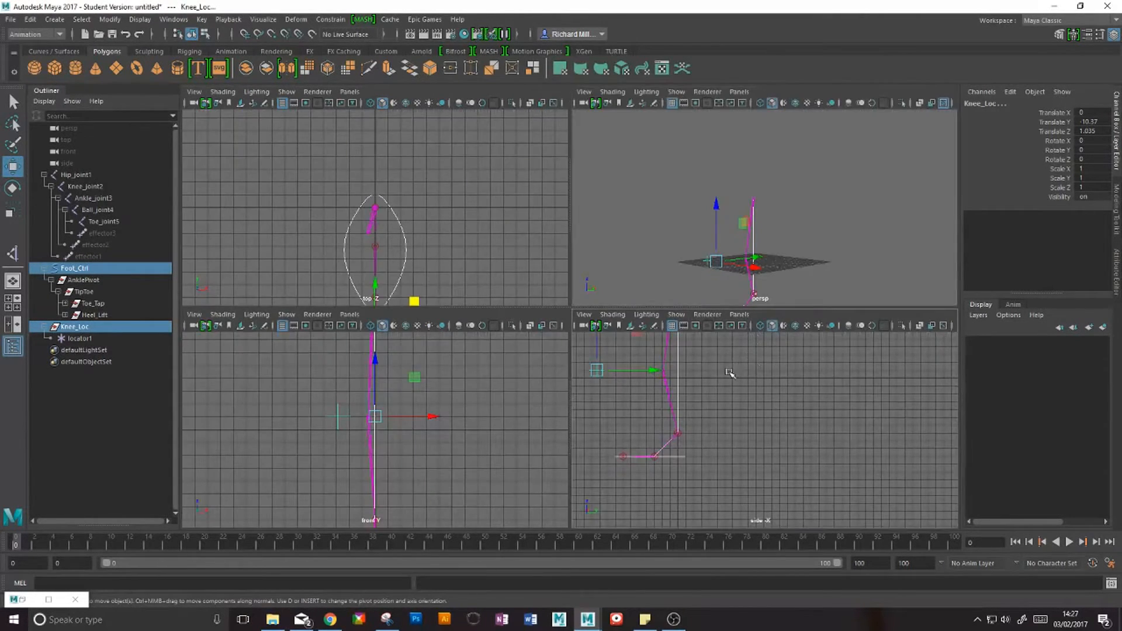
{"action": "key", "text": "space"}
{"action": "scroll", "coordinate": [685, 350], "scroll_direction": "down", "scroll_amount": 3}
{"action": "middle_click_drag", "start_coordinate": [536, 219], "coordinate": [560, 449], "text": "alt"}
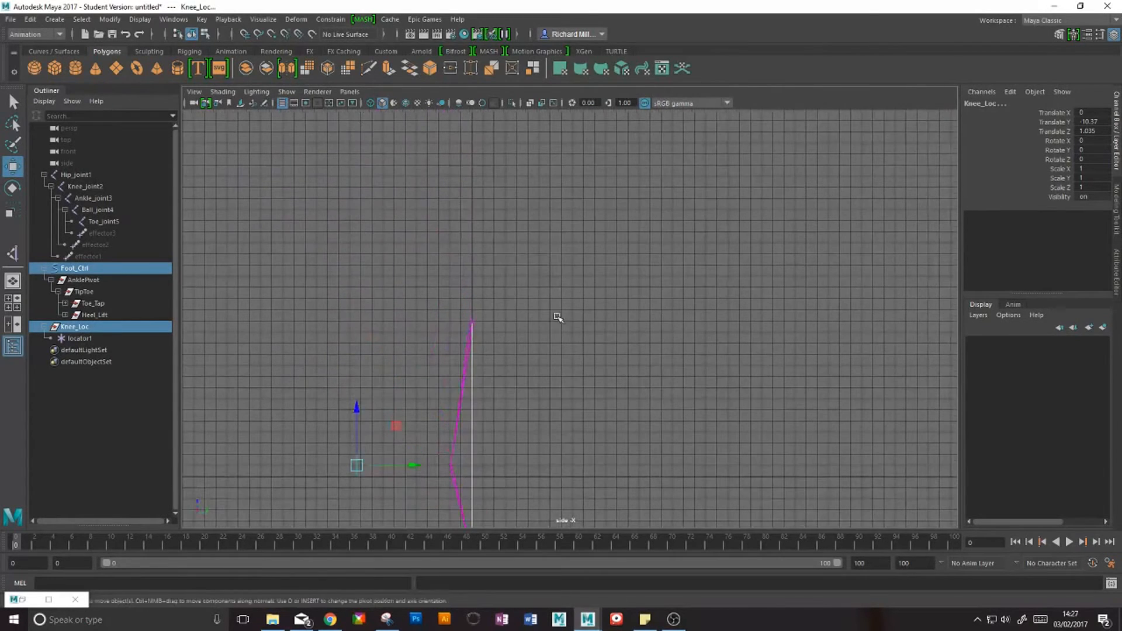
{"action": "left_click", "coordinate": [36, 35]}
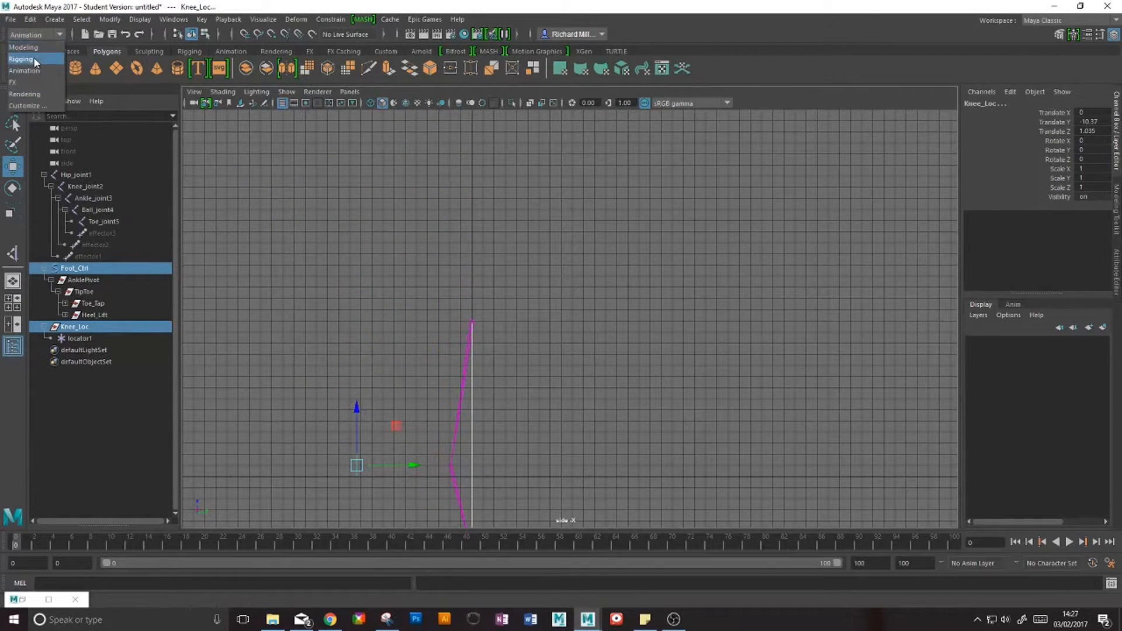
{"action": "left_click", "coordinate": [35, 61]}
{"action": "left_click", "coordinate": [210, 19]}
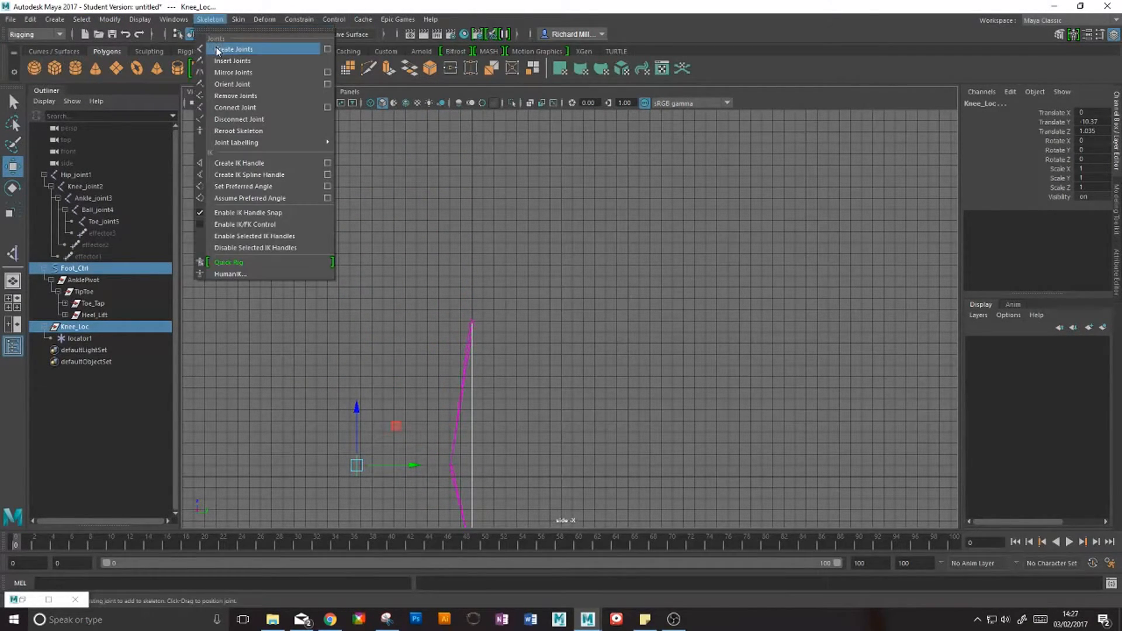
{"action": "left_click", "coordinate": [217, 51]}
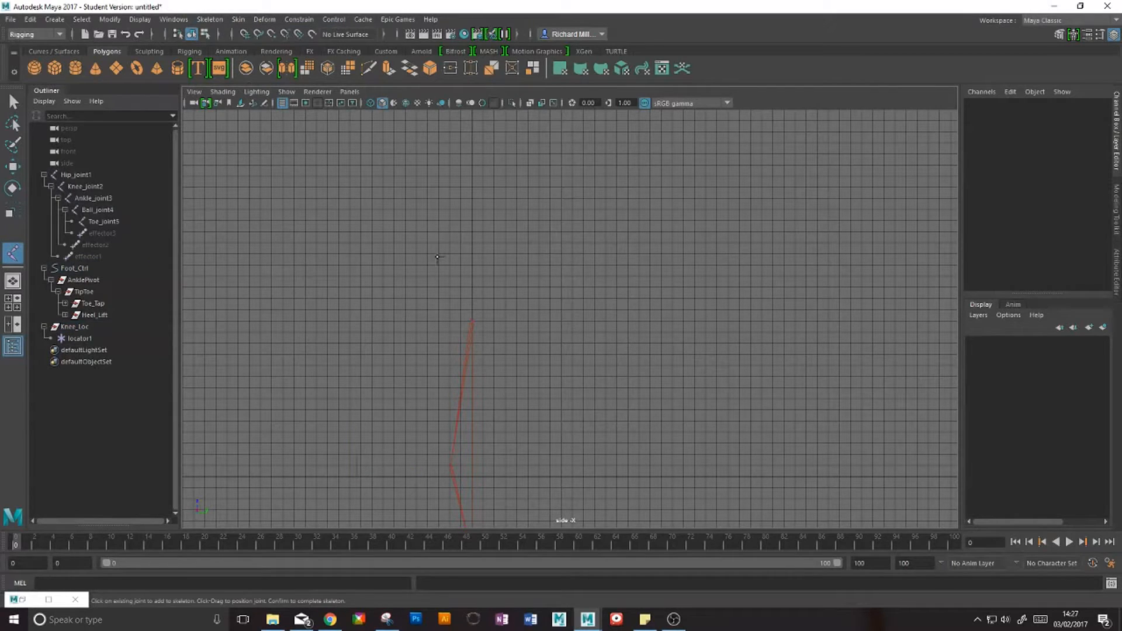
{"action": "left_click", "coordinate": [473, 276]}
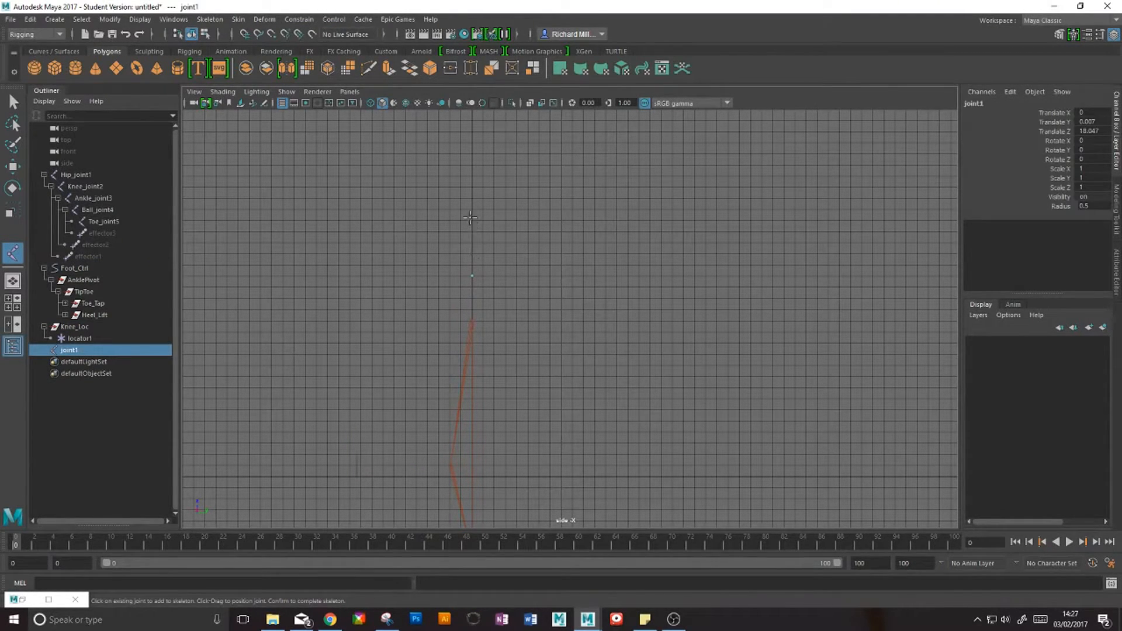
{"action": "left_click", "coordinate": [472, 199]}
{"action": "key", "text": "w"}
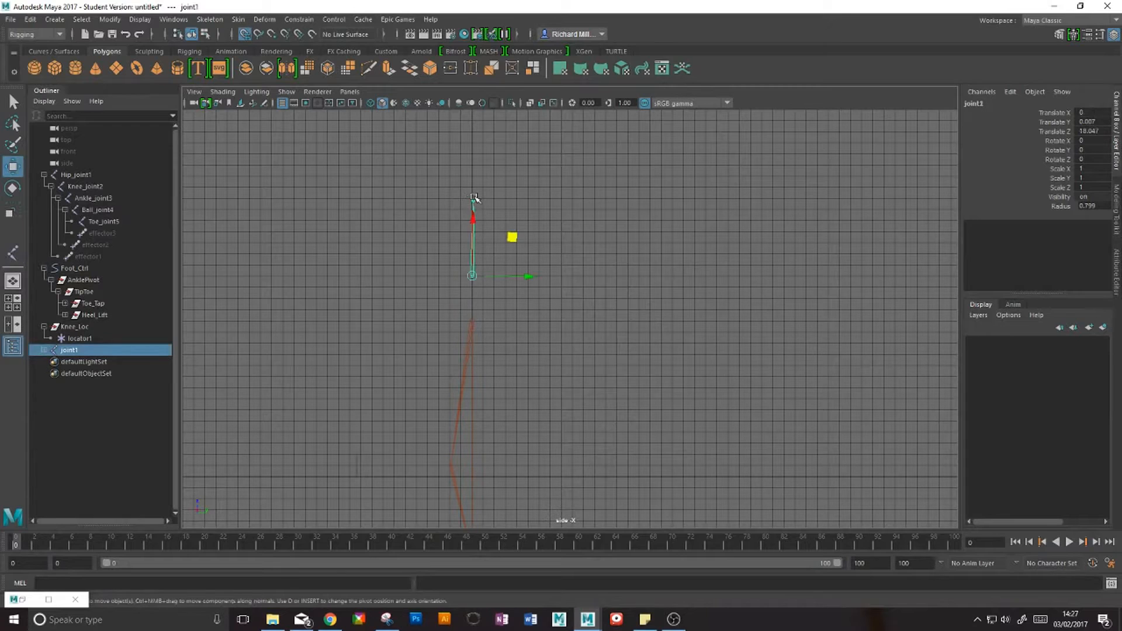
{"action": "double_click", "coordinate": [69, 349]}
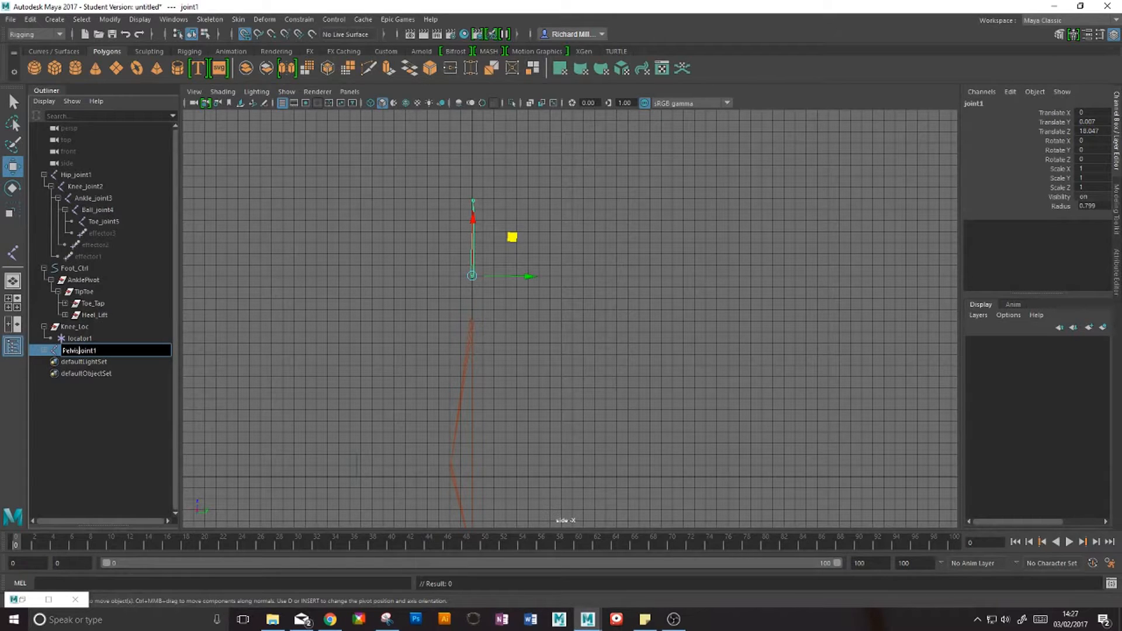
{"action": "key", "text": "Return"}
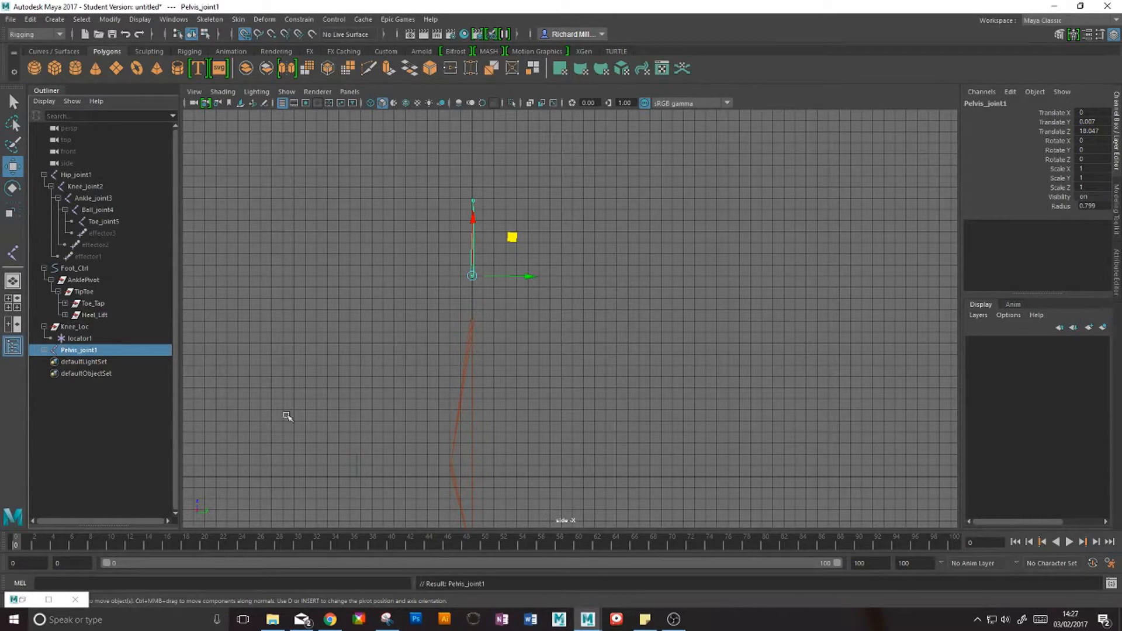
Step: Parent Hip_joint1 under Pelvis_joint1 so the leg chain connects to the pelvis
{"action": "key", "text": "space"}
{"action": "key", "text": "space"}
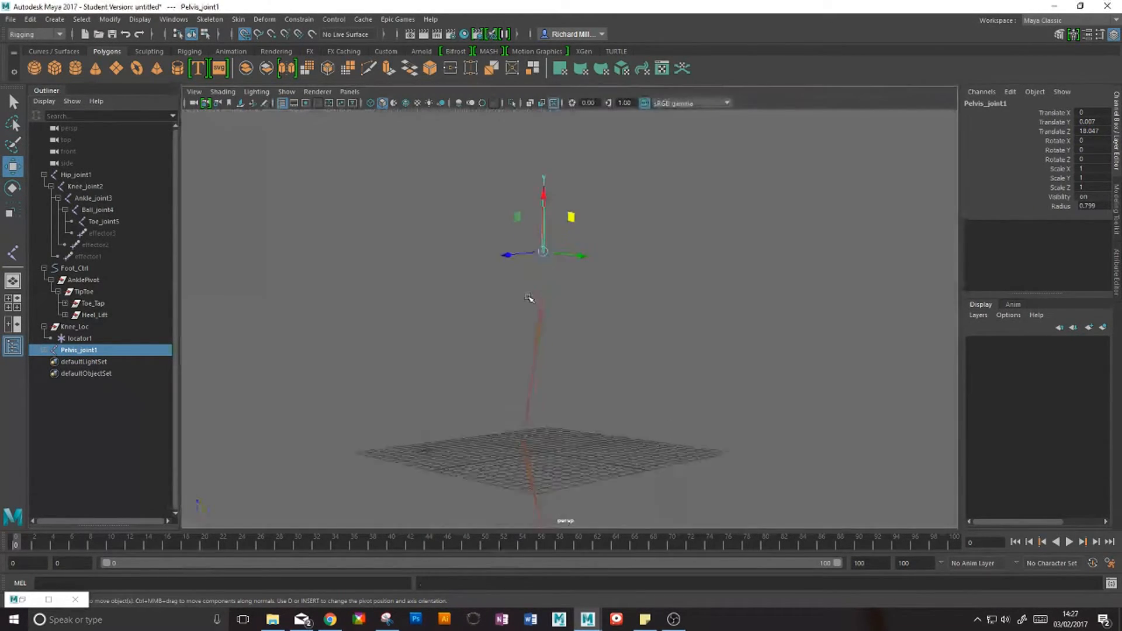
{"action": "scroll", "coordinate": [529, 298], "scroll_direction": "up", "scroll_amount": 3}
{"action": "left_click", "coordinate": [521, 274]}
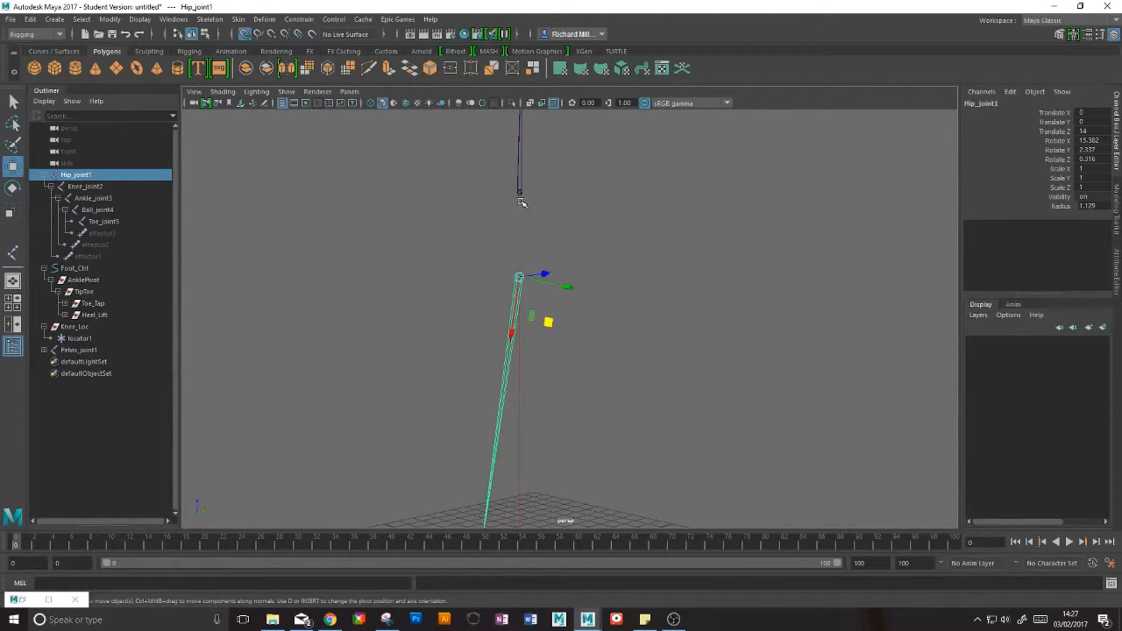
{"action": "left_click", "coordinate": [519, 194], "text": "shift"}
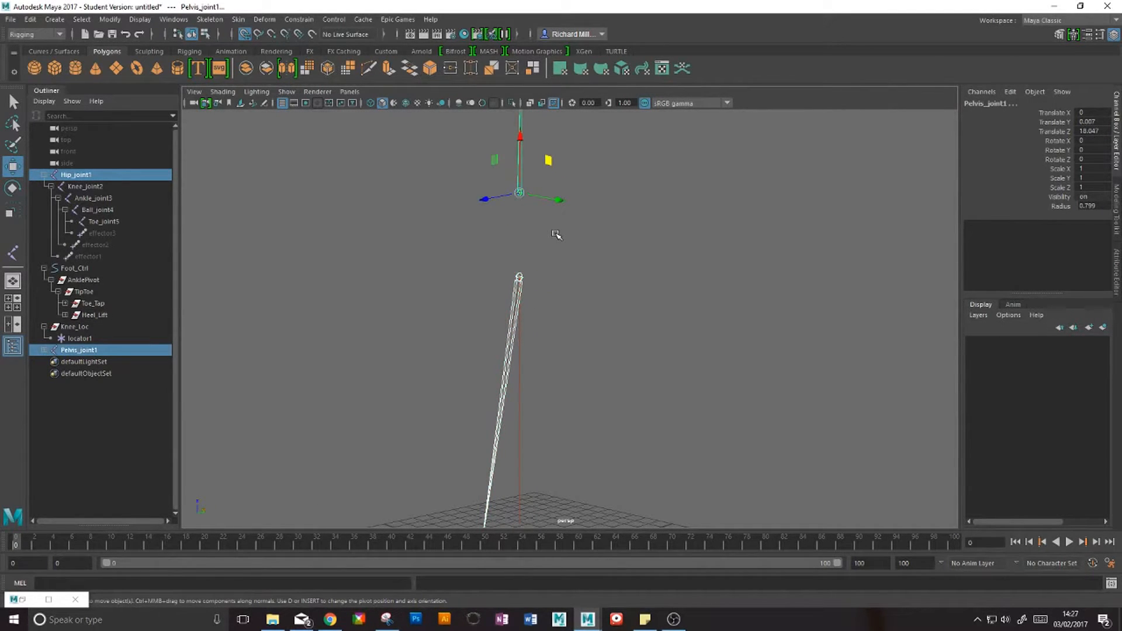
{"action": "key", "text": "p"}
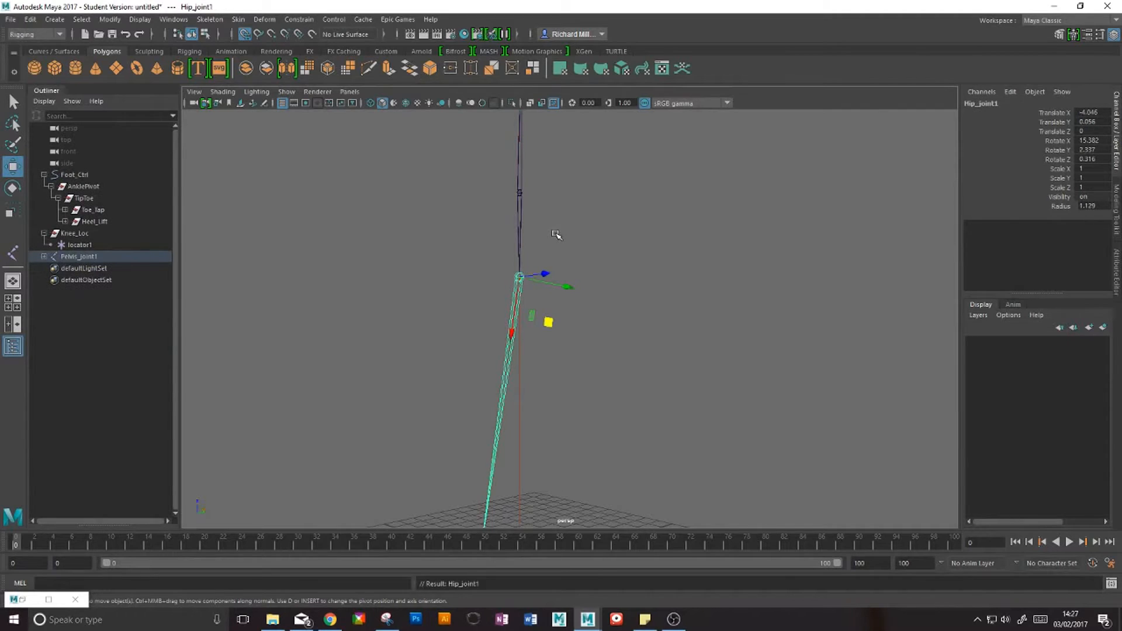
{"action": "scroll", "coordinate": [575, 253], "scroll_direction": "down", "scroll_amount": 5}
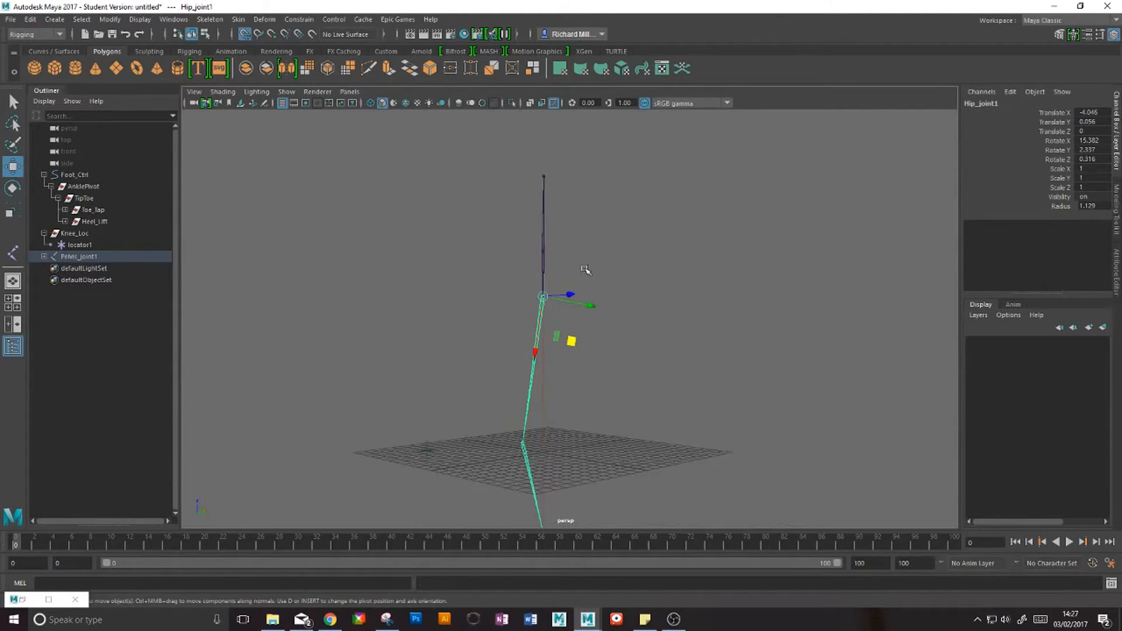
{"action": "middle_click_drag", "start_coordinate": [623, 370], "coordinate": [593, 262], "text": "alt"}
{"action": "left_click_drag", "start_coordinate": [593, 262], "coordinate": [542, 287], "text": "alt"}
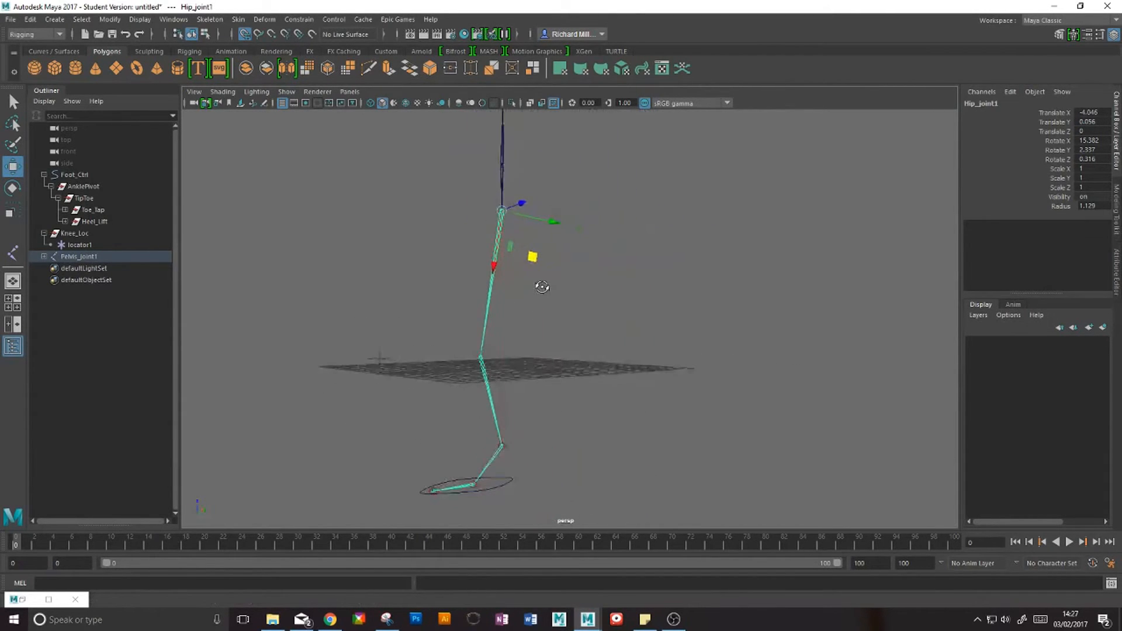
Step: Parent-constrain the Knee_Loc group and Pelvis_joint1 by selecting both in the Outliner and applying a Parent constraint
{"action": "mouse_move", "coordinate": [555, 331]}
{"action": "middle_mouse_down", "text": "alt"}
{"action": "mouse_move", "coordinate": [578, 276]}
{"action": "mouse_move", "coordinate": [545, 338]}
{"action": "middle_mouse_up", "text": "alt"}
{"action": "left_click_drag", "start_coordinate": [345, 292], "coordinate": [402, 340]}
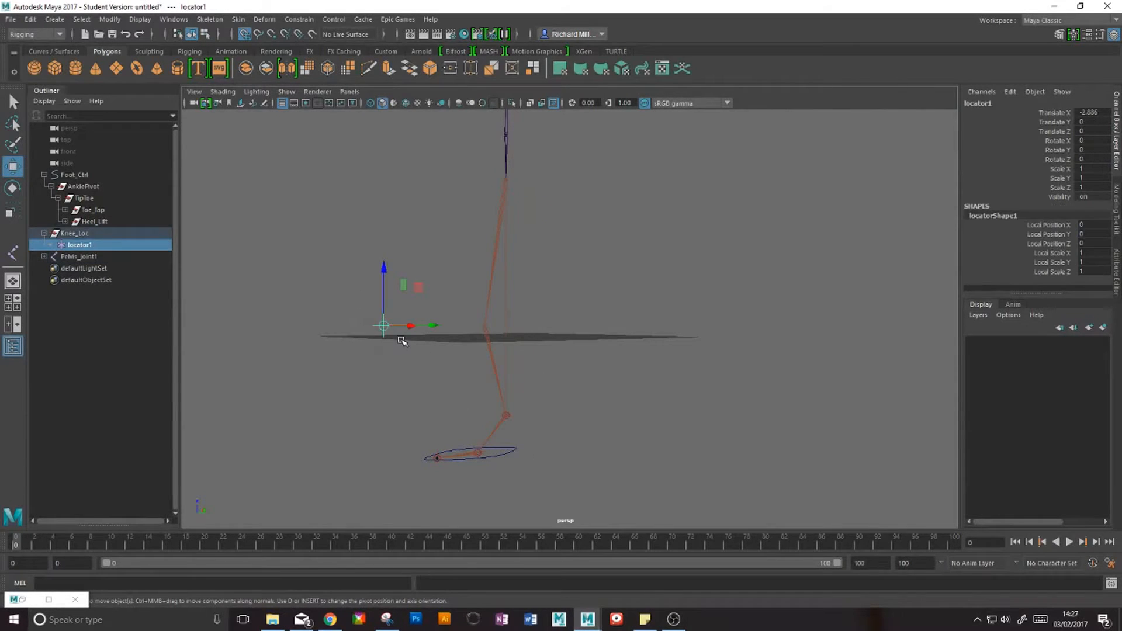
{"action": "left_click_drag", "start_coordinate": [535, 290], "coordinate": [458, 234], "text": "alt"}
{"action": "left_click", "coordinate": [456, 220]}
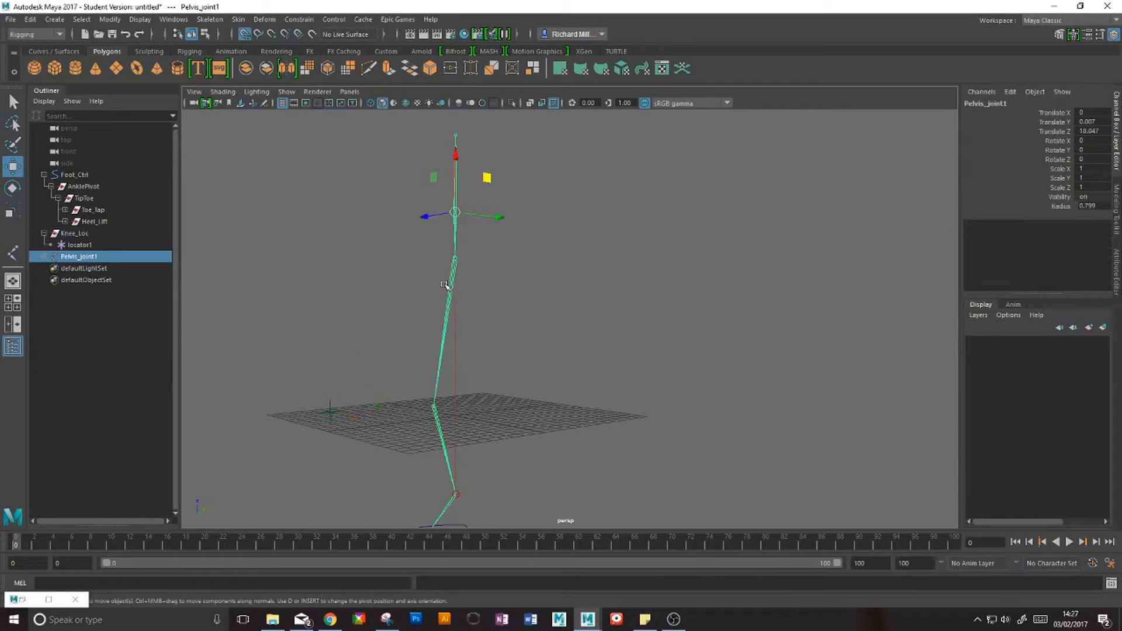
{"action": "left_click_drag", "start_coordinate": [279, 384], "coordinate": [350, 438]}
{"action": "key", "text": "ctrl+z"}
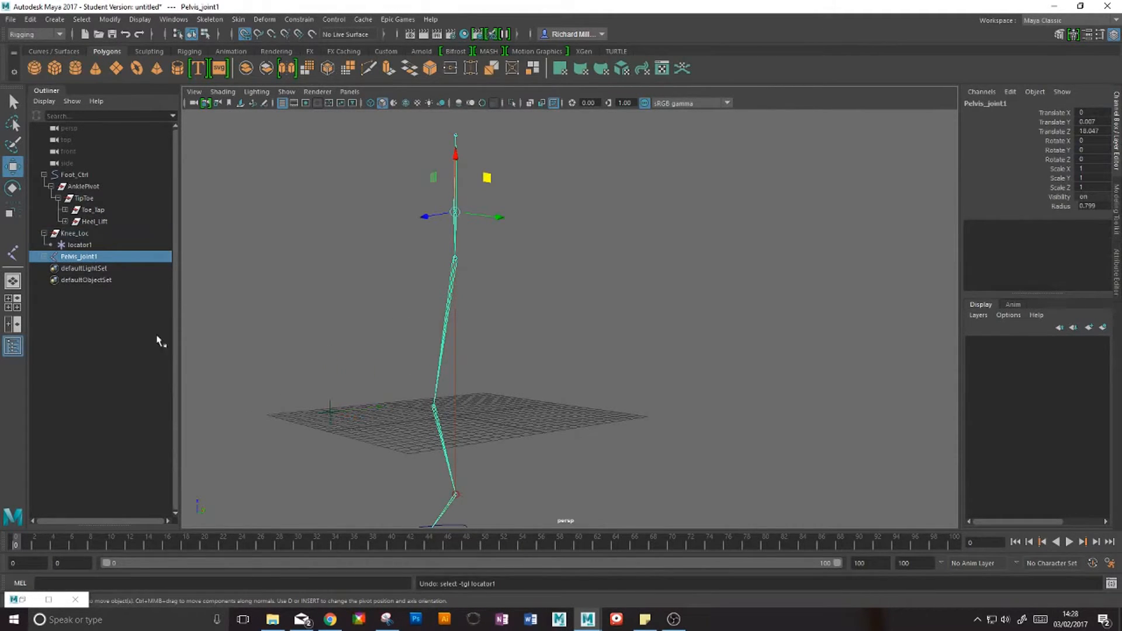
{"action": "left_click", "coordinate": [74, 235], "text": "ctrl"}
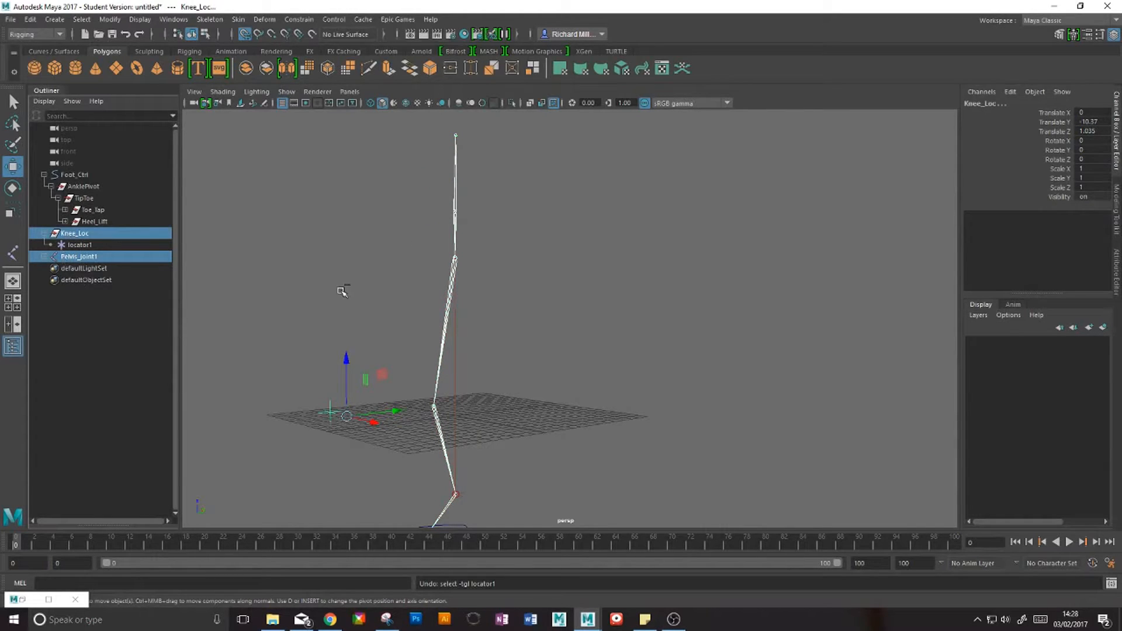
{"action": "left_click", "coordinate": [295, 21]}
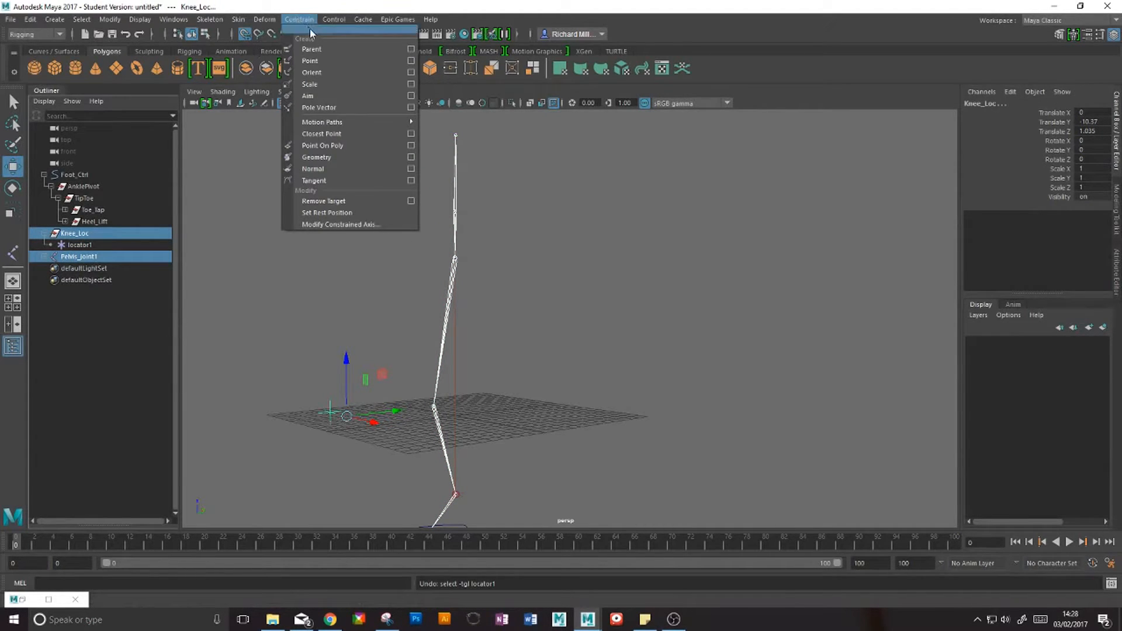
{"action": "left_click", "coordinate": [318, 49]}
Step: Test the constrained leg by moving Foot_Ctrl, first with grid snapping and again with it off, and undo both moves
{"action": "left_click_drag", "start_coordinate": [381, 277], "coordinate": [368, 303], "text": "alt"}
{"action": "left_click", "coordinate": [457, 366]}
{"action": "left_click_drag", "start_coordinate": [493, 396], "coordinate": [525, 375], "text": "alt"}
{"action": "key", "text": "ctrl+z"}
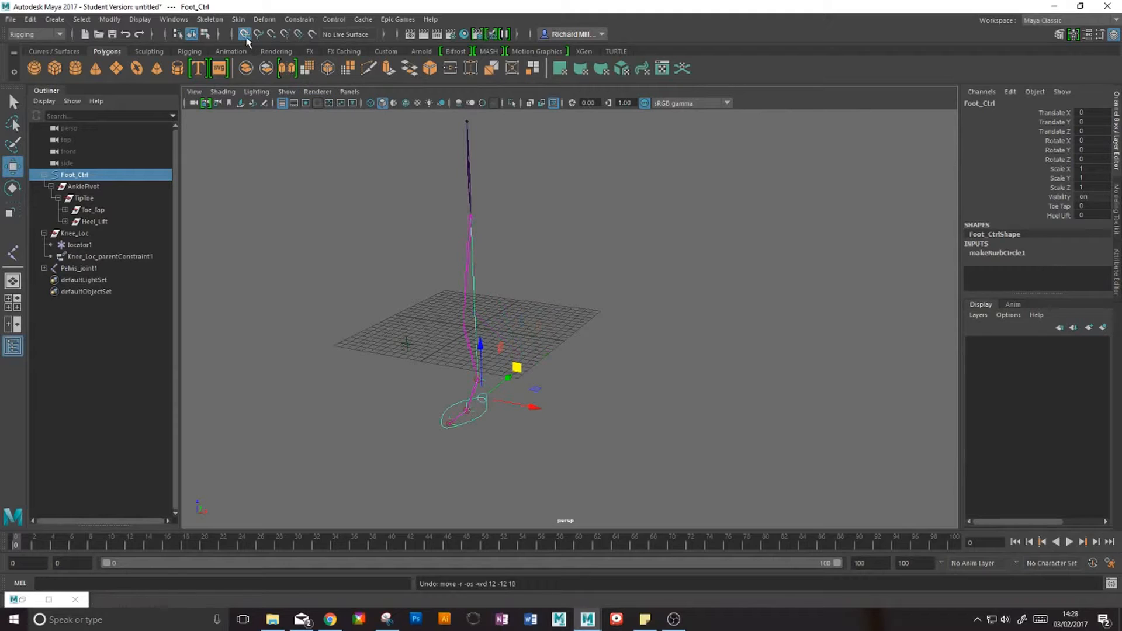
{"action": "left_click_drag", "start_coordinate": [351, 300], "coordinate": [459, 311], "text": "alt"}
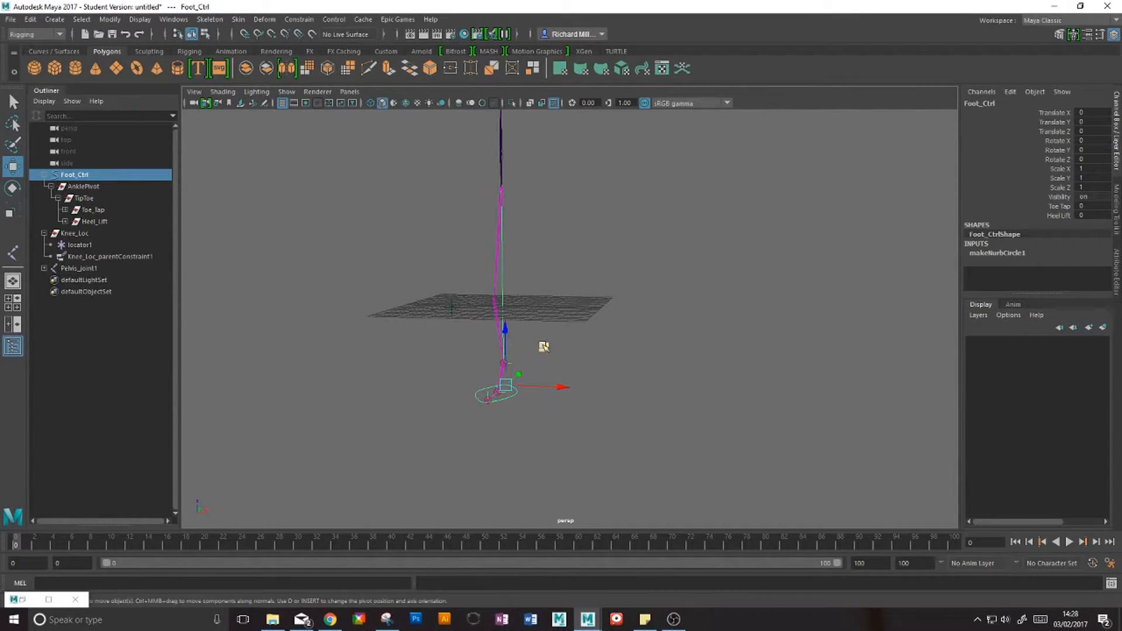
{"action": "left_click_drag", "start_coordinate": [544, 347], "coordinate": [471, 232]}
{"action": "key", "text": "ctrl+z"}
Step: Move Pelvis_joint1 down to about 15.13 in Z to test the knee bend, and undo the move
{"action": "left_click", "coordinate": [424, 211]}
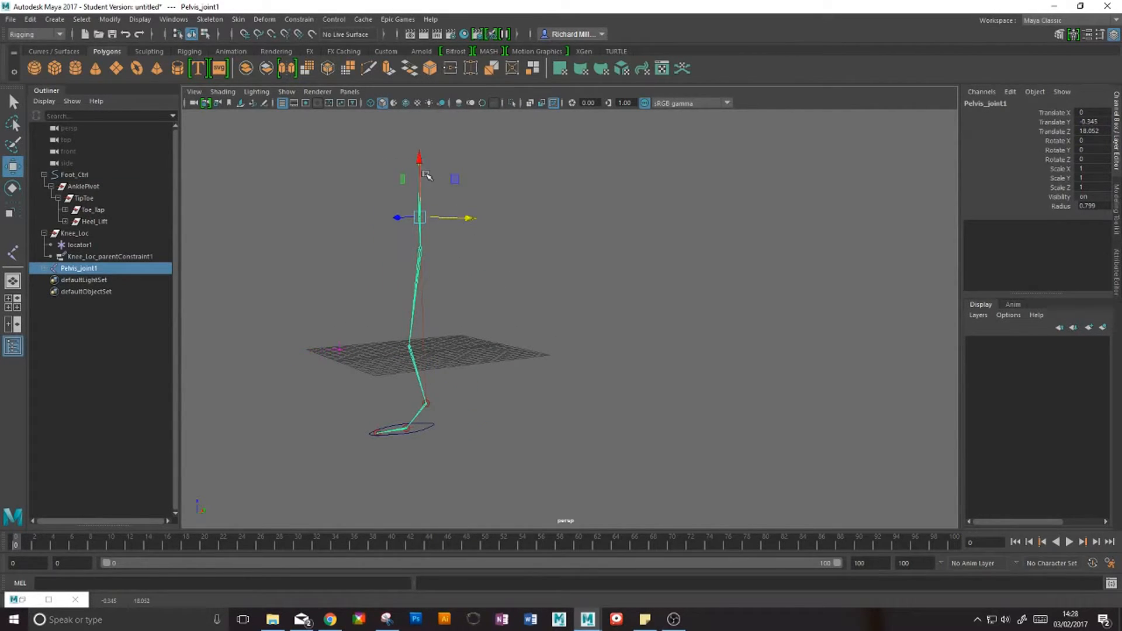
{"action": "left_click_drag", "start_coordinate": [425, 158], "coordinate": [428, 185]}
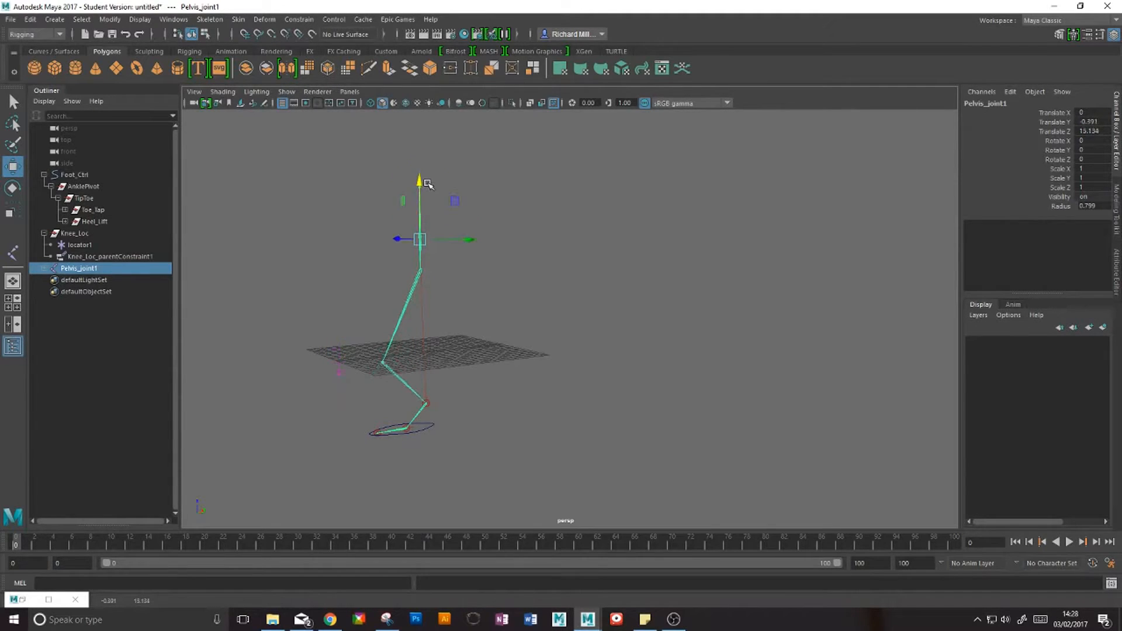
{"action": "key", "text": "ctrl+z"}
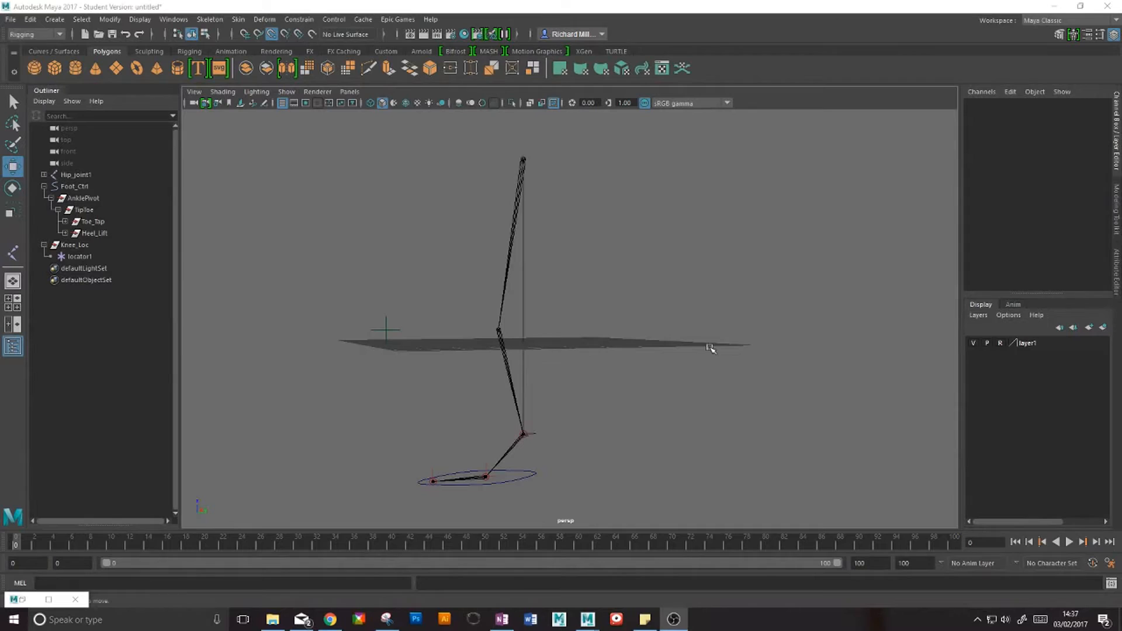
Step: Take layer1 out of reference mode and try to create a display layer from the selected leg joints and IK handles
{"action": "left_click_drag", "start_coordinate": [711, 349], "coordinate": [591, 319], "text": "alt"}
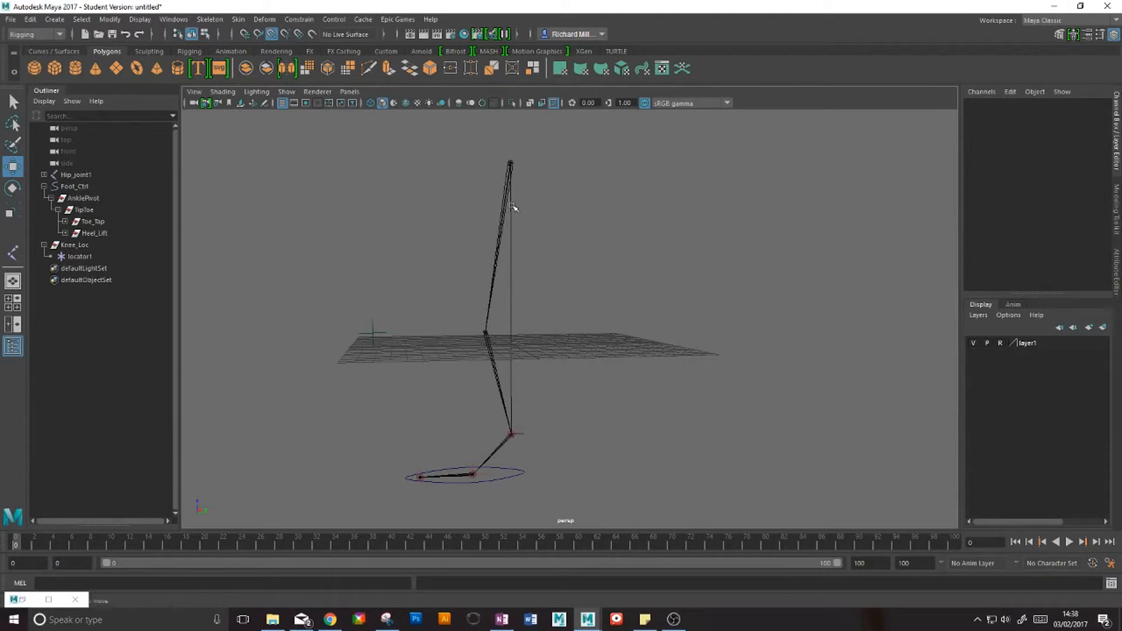
{"action": "left_click", "coordinate": [1000, 343]}
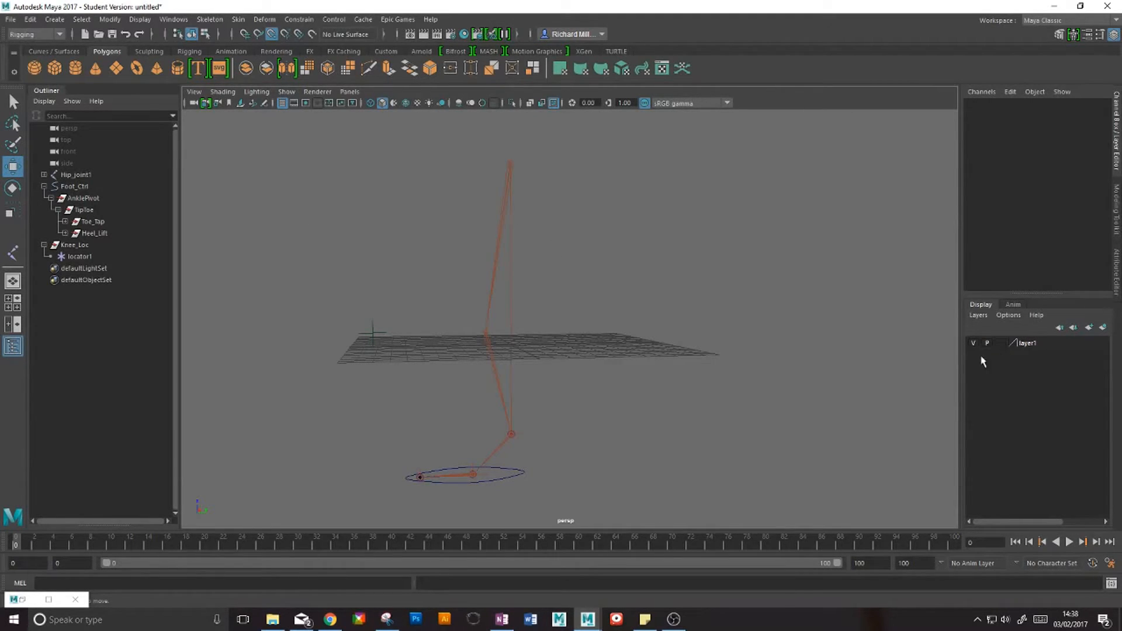
{"action": "left_click", "coordinate": [504, 219]}
{"action": "left_click", "coordinate": [519, 249]}
{"action": "left_click", "coordinate": [511, 258]}
{"action": "left_click", "coordinate": [576, 270]}
{"action": "left_click_drag", "start_coordinate": [467, 159], "coordinate": [538, 240]}
{"action": "left_click", "coordinate": [978, 315]}
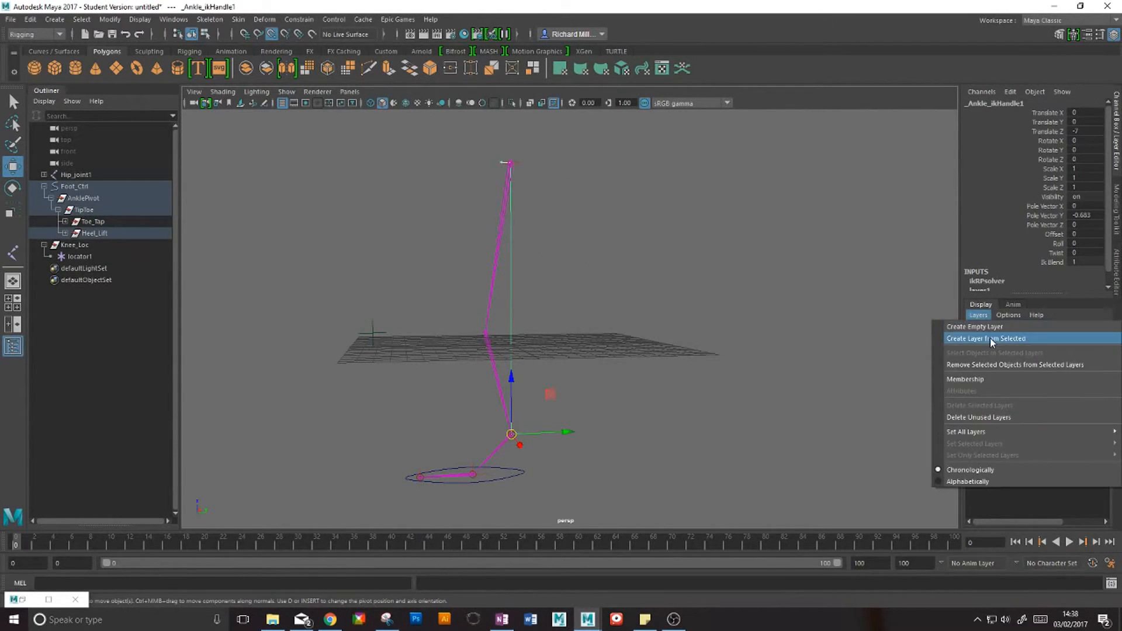
{"action": "left_click", "coordinate": [989, 339]}
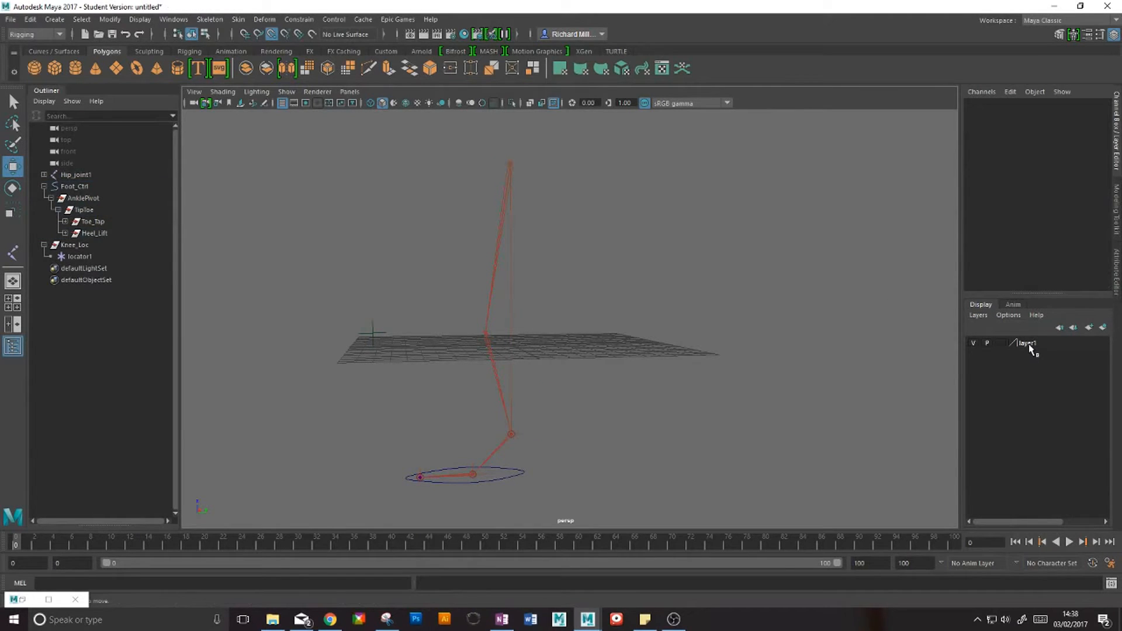
Step: Hide and show layer1, set it to reference mode, and try selecting the leg in the viewport
{"action": "left_click", "coordinate": [974, 343]}
{"action": "left_click", "coordinate": [973, 343]}
{"action": "left_click", "coordinate": [1002, 344]}
{"action": "left_click", "coordinate": [1002, 344]}
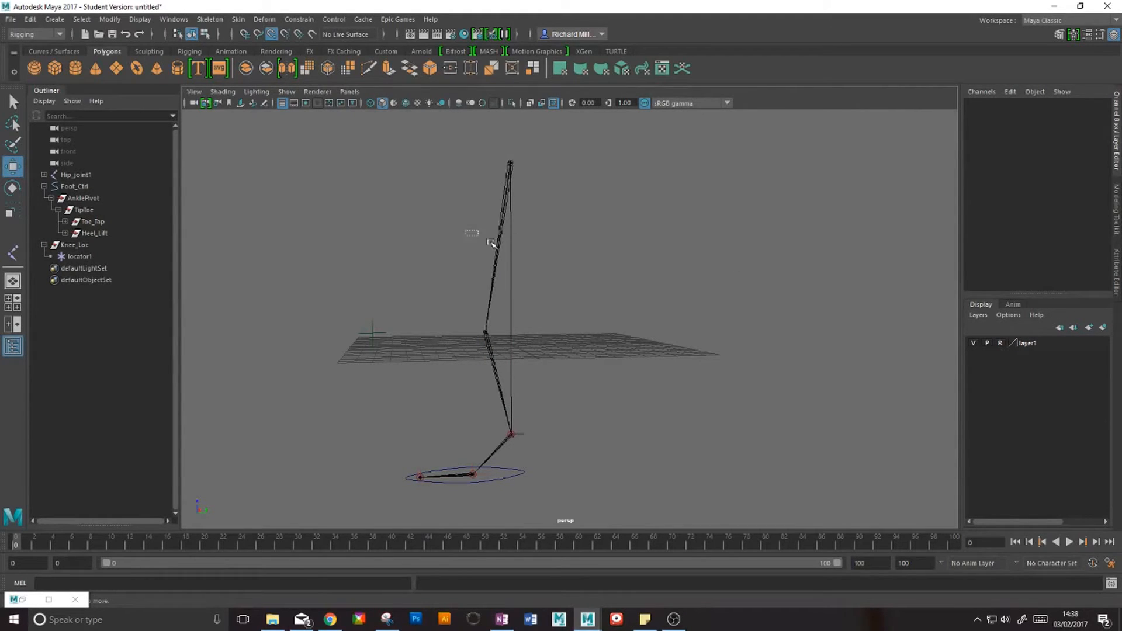
{"action": "left_click_drag", "start_coordinate": [516, 170], "coordinate": [555, 251]}
{"action": "left_click", "coordinate": [214, 20]}
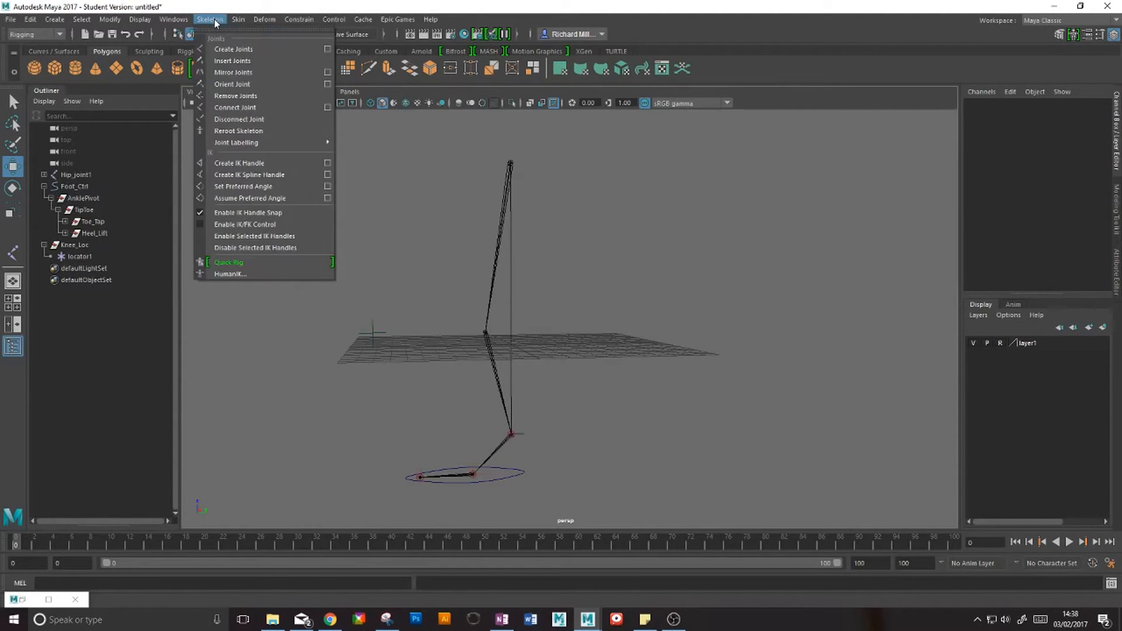
{"action": "left_click", "coordinate": [236, 50]}
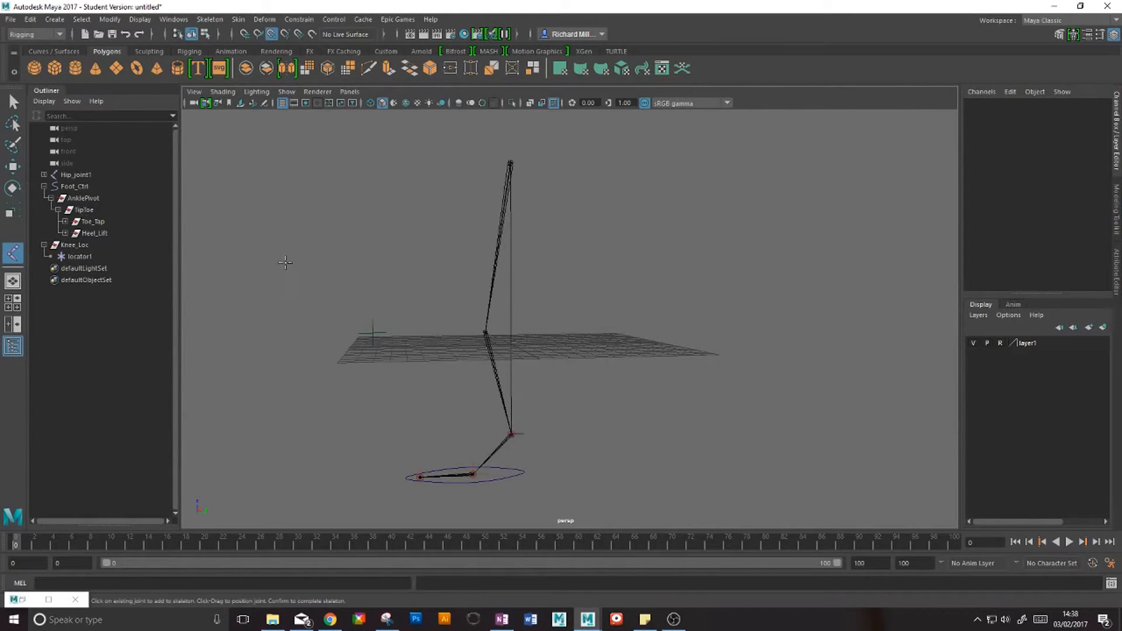
{"action": "key", "text": "w"}
{"action": "double_click", "coordinate": [12, 167]}
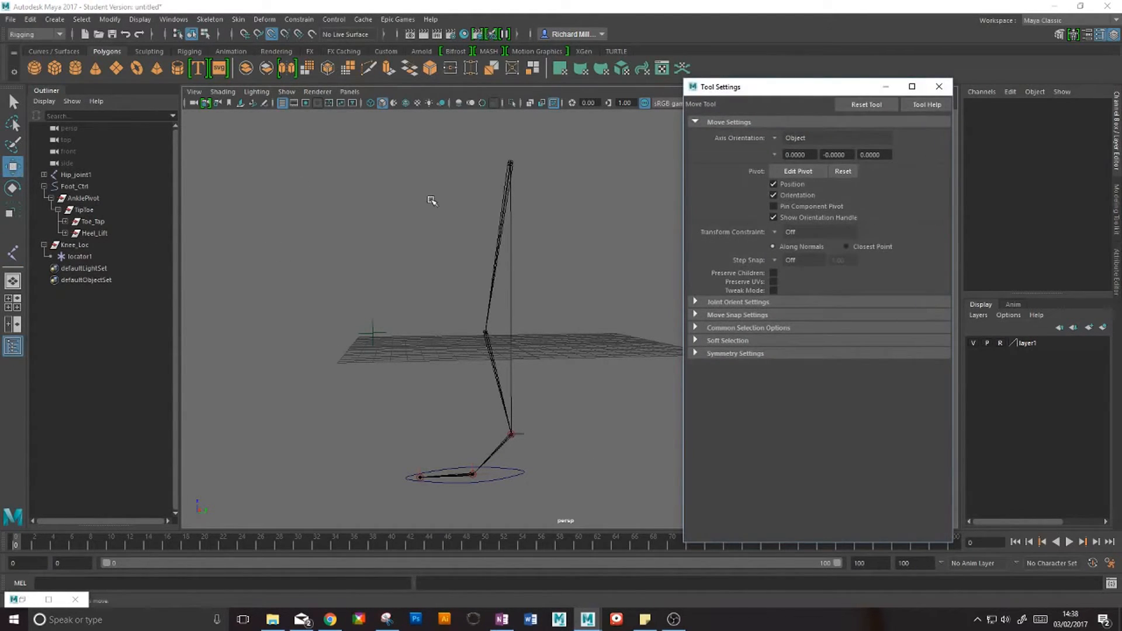
{"action": "left_click", "coordinate": [939, 87]}
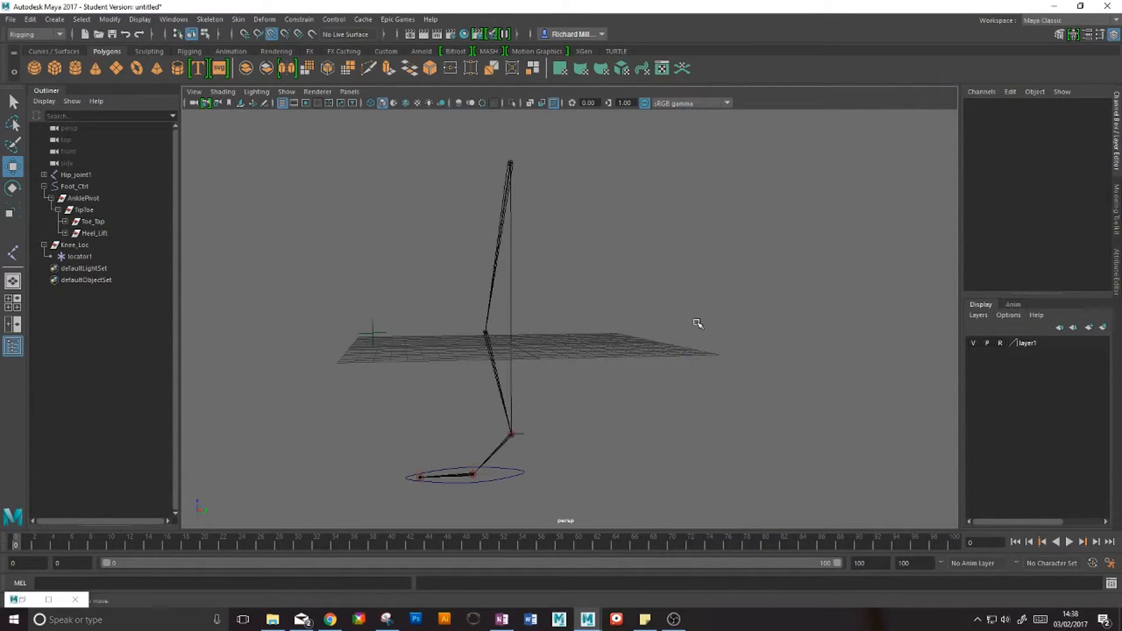
Step: Draw a two-joint chain snapped to the existing leg points, from the ankle at -7 in Z up to the knee
{"action": "left_click", "coordinate": [14, 252]}
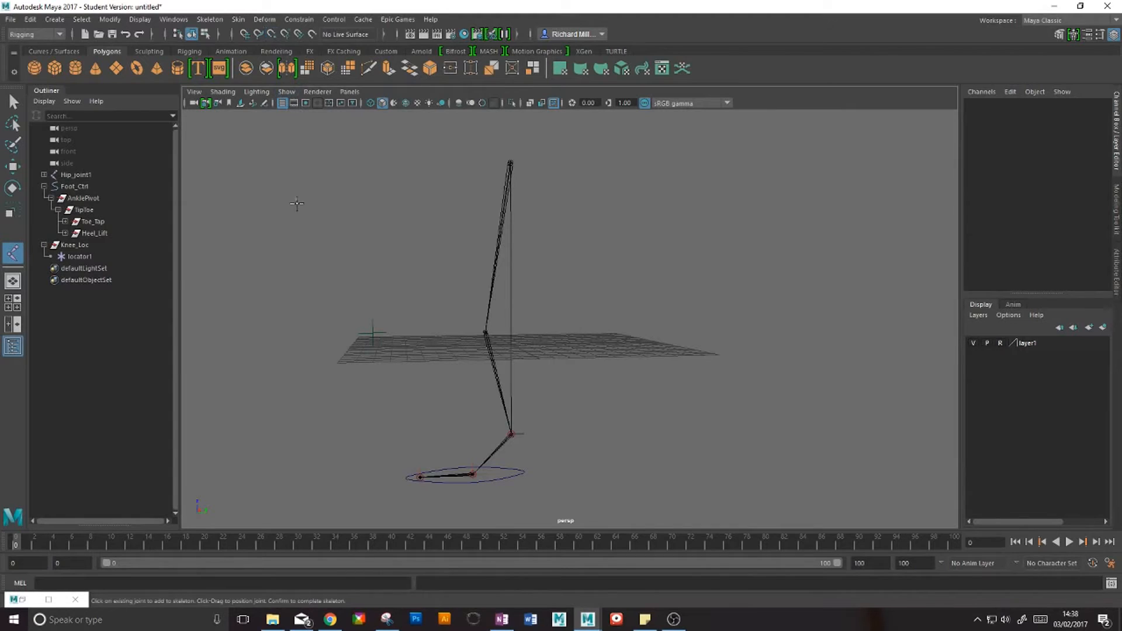
{"action": "left_click", "coordinate": [272, 36]}
{"action": "left_click", "coordinate": [609, 367]}
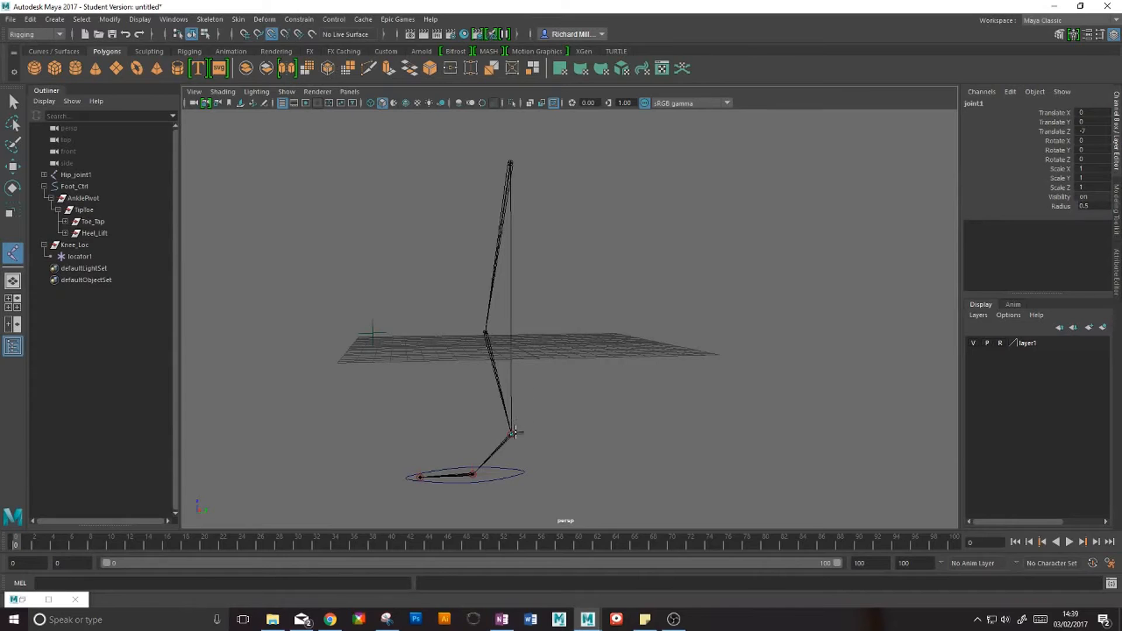
{"action": "left_click_drag", "start_coordinate": [518, 326], "coordinate": [536, 388]}
{"action": "key", "text": "Return"}
{"action": "left_click", "coordinate": [558, 313]}
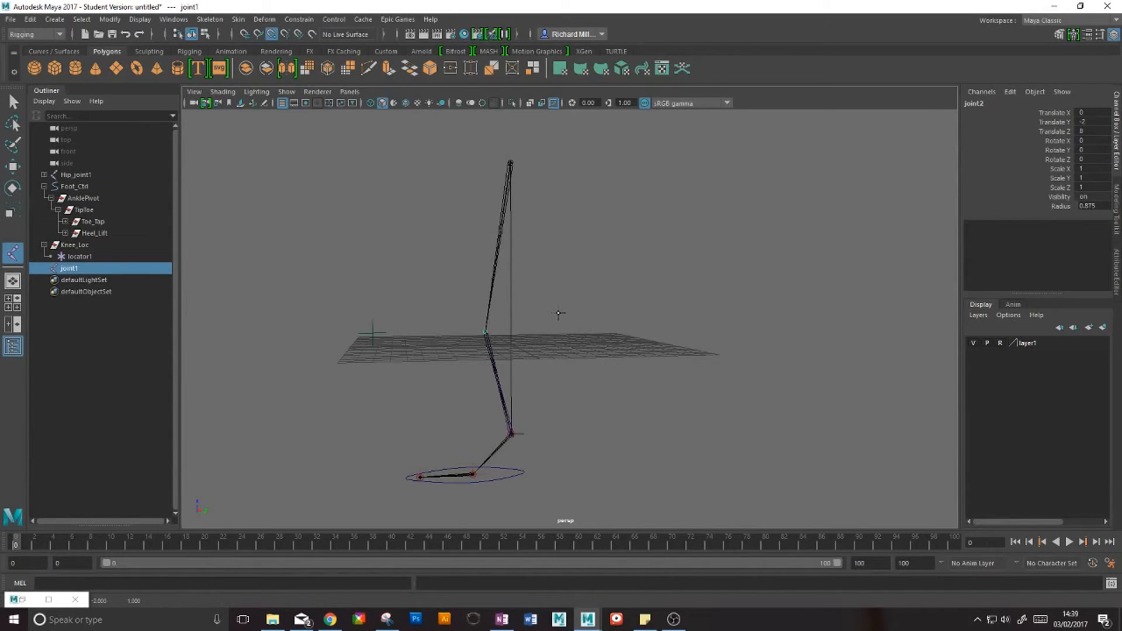
{"action": "key", "text": "Return"}
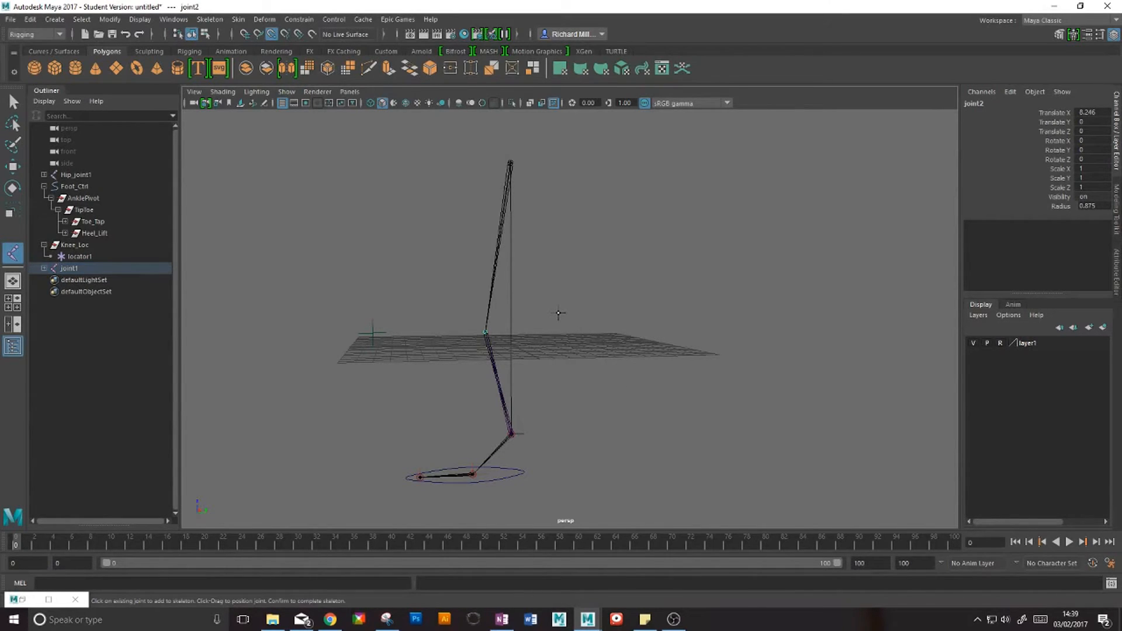
{"action": "key", "text": "w"}
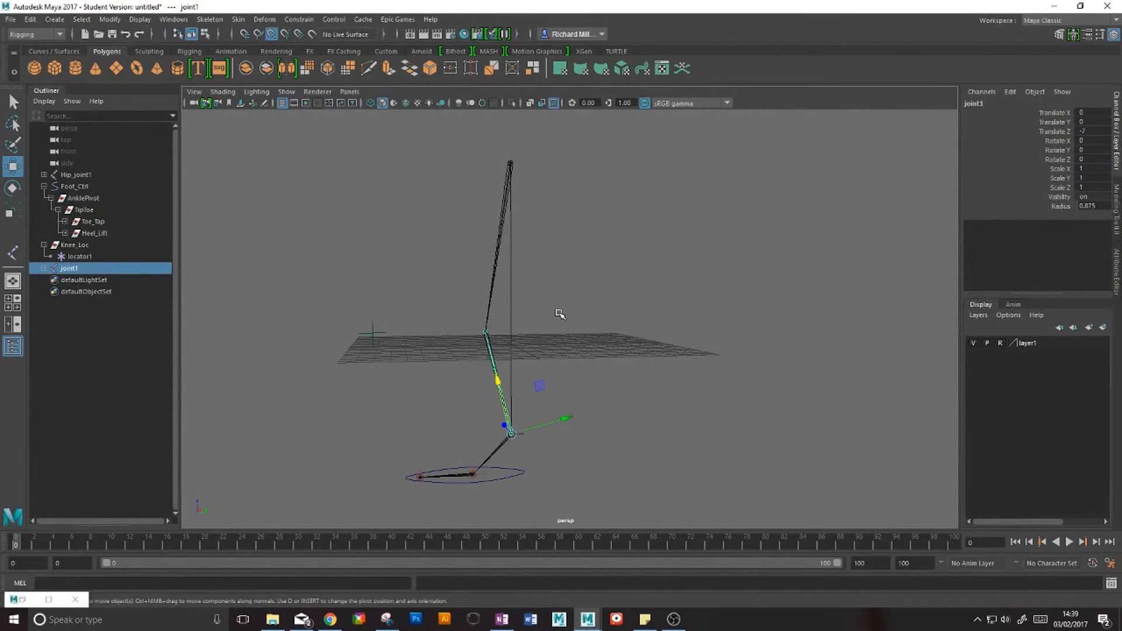
Step: Expand joint1 in the Outliner and compare the move axes of joint1 and joint2
{"action": "left_click", "coordinate": [44, 267]}
{"action": "left_click", "coordinate": [85, 281]}
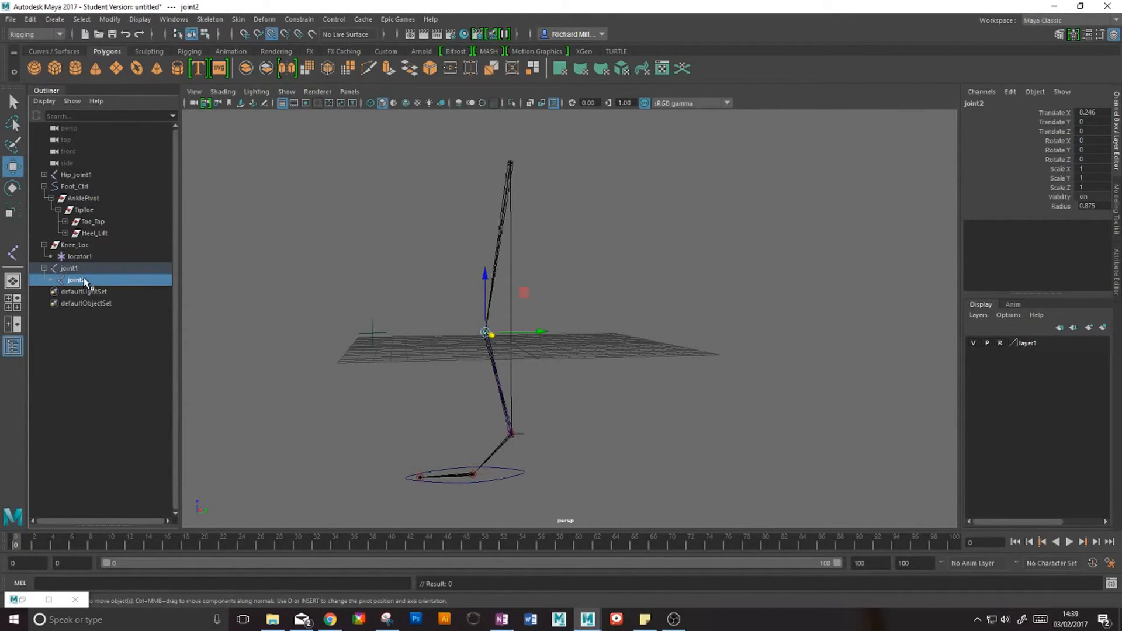
{"action": "left_click", "coordinate": [89, 268]}
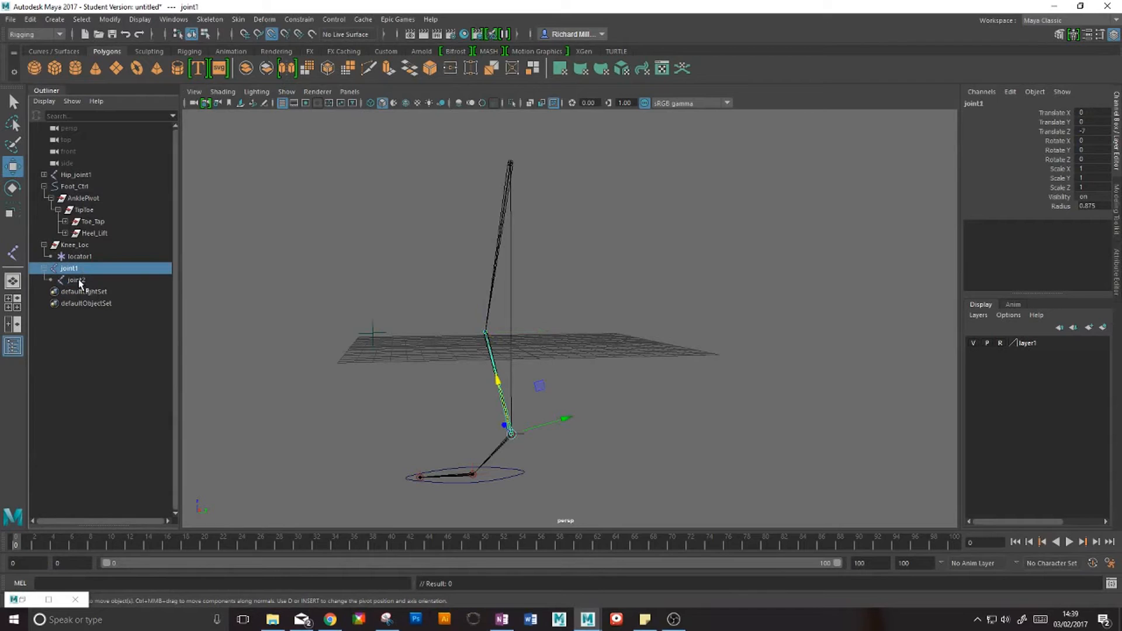
{"action": "left_click", "coordinate": [80, 281]}
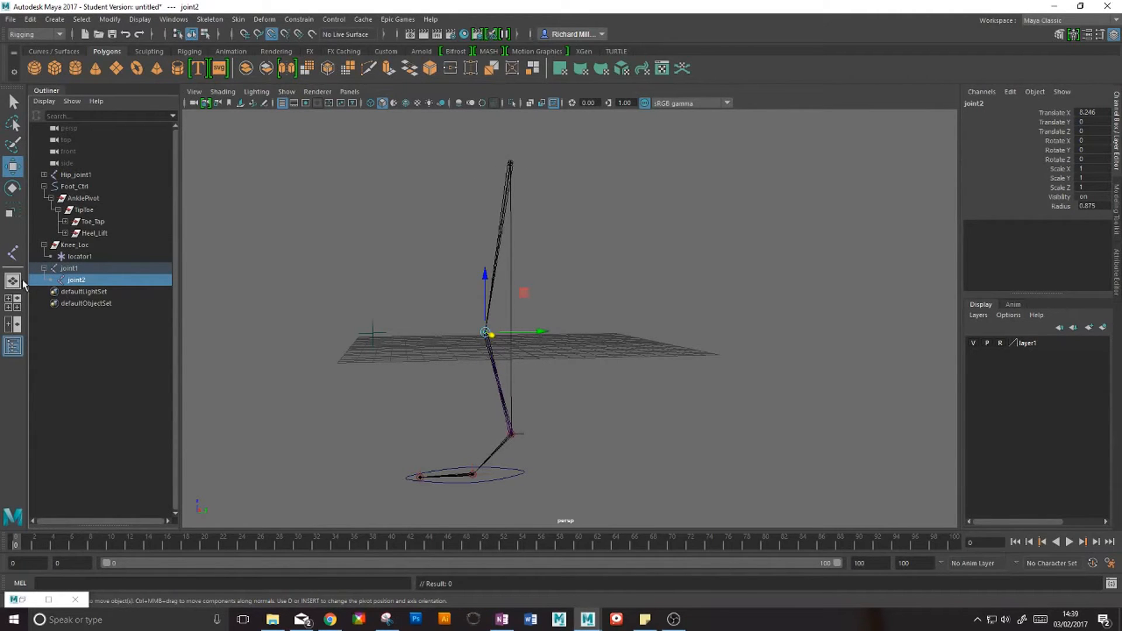
Step: Set the Move tool's axis orientation to Parent and check the resulting axes on joint1 and joint2
{"action": "double_click", "coordinate": [13, 166]}
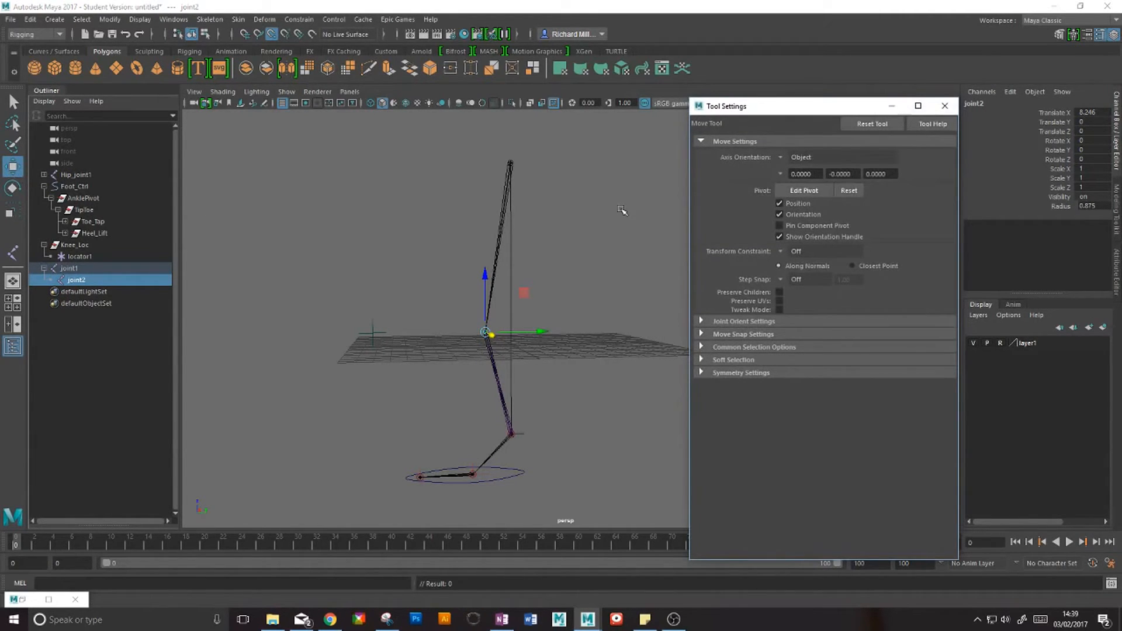
{"action": "left_click", "coordinate": [782, 158]}
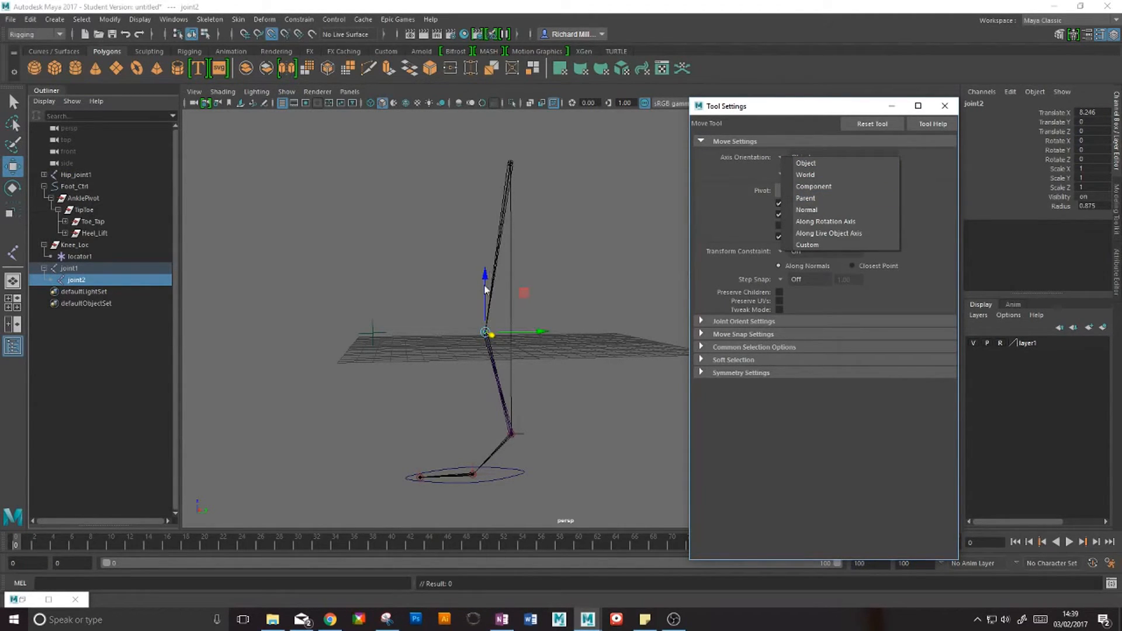
{"action": "left_click", "coordinate": [814, 199]}
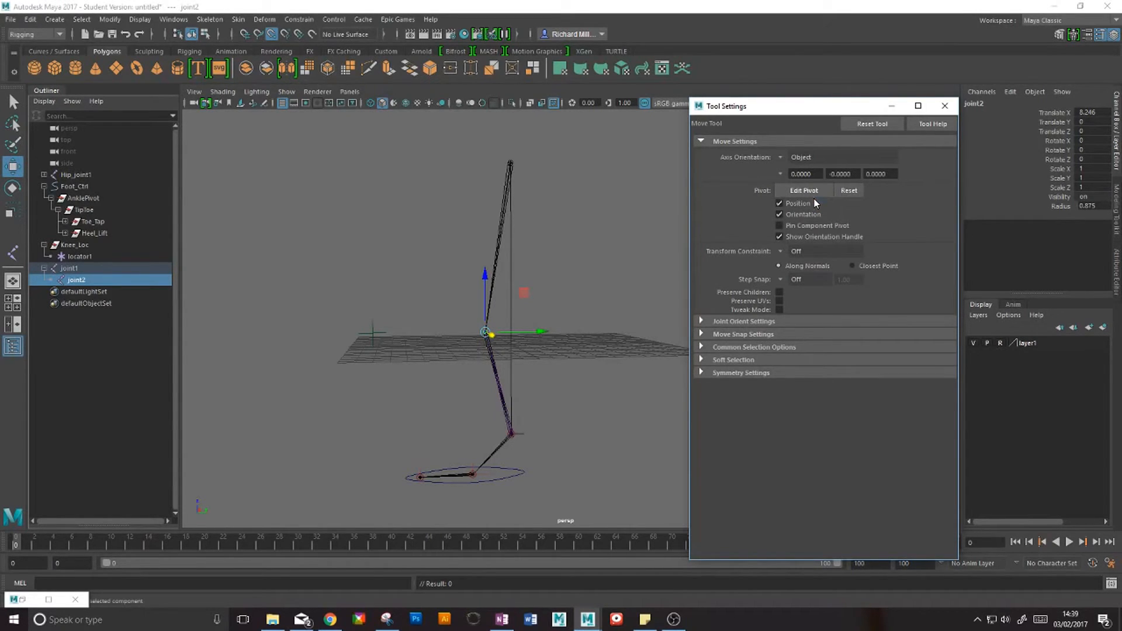
{"action": "left_click", "coordinate": [783, 160]}
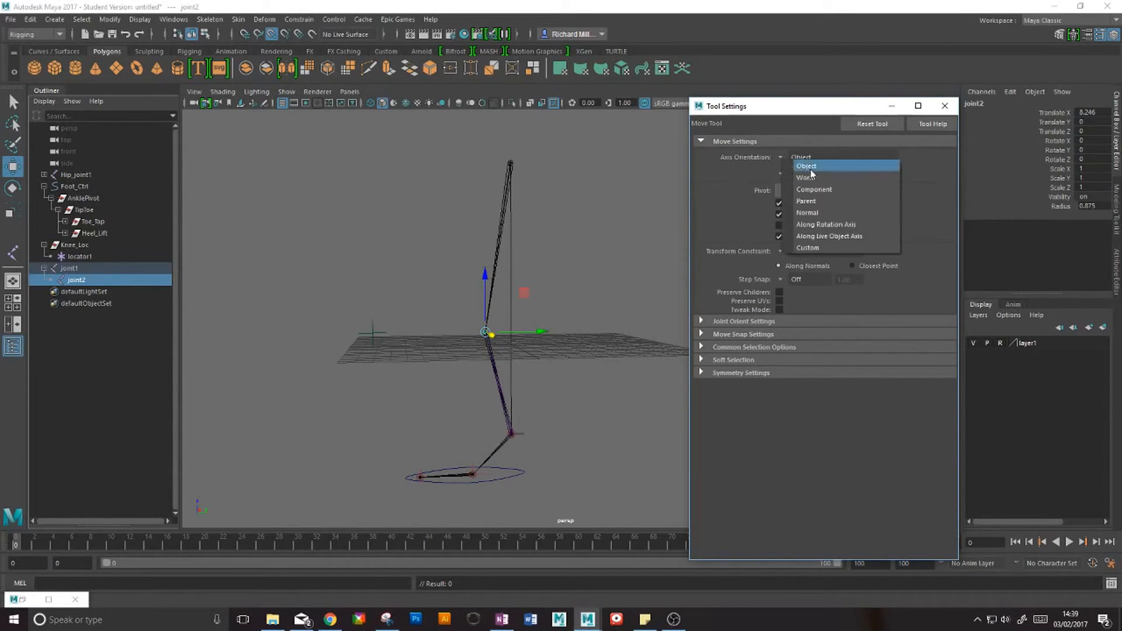
{"action": "left_click", "coordinate": [816, 201]}
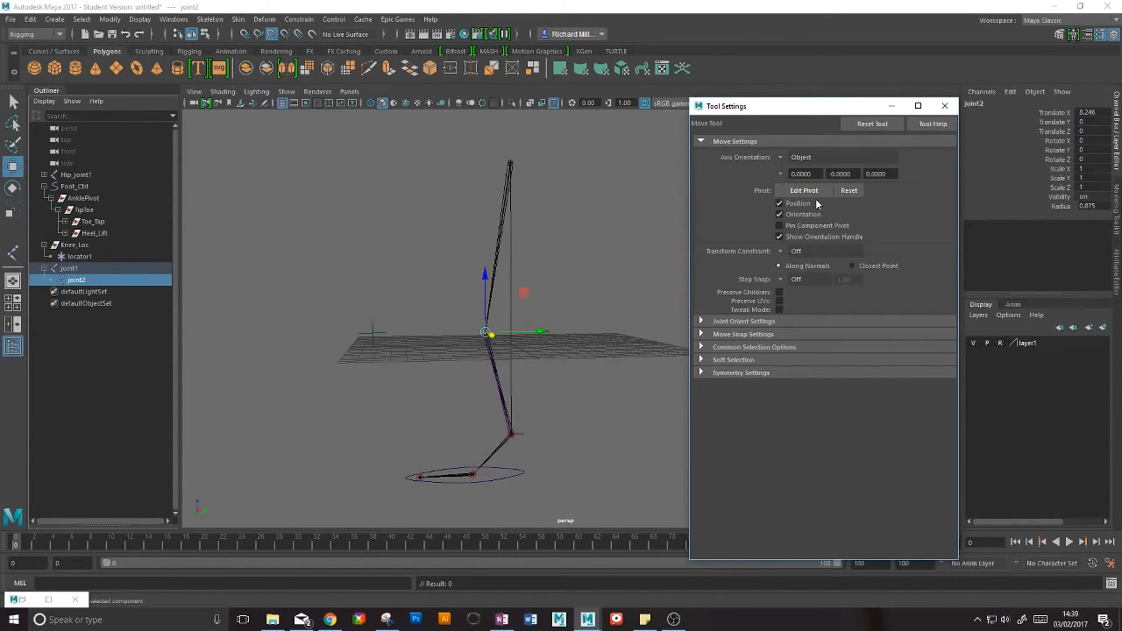
{"action": "left_click", "coordinate": [783, 157]}
{"action": "left_click", "coordinate": [808, 195]}
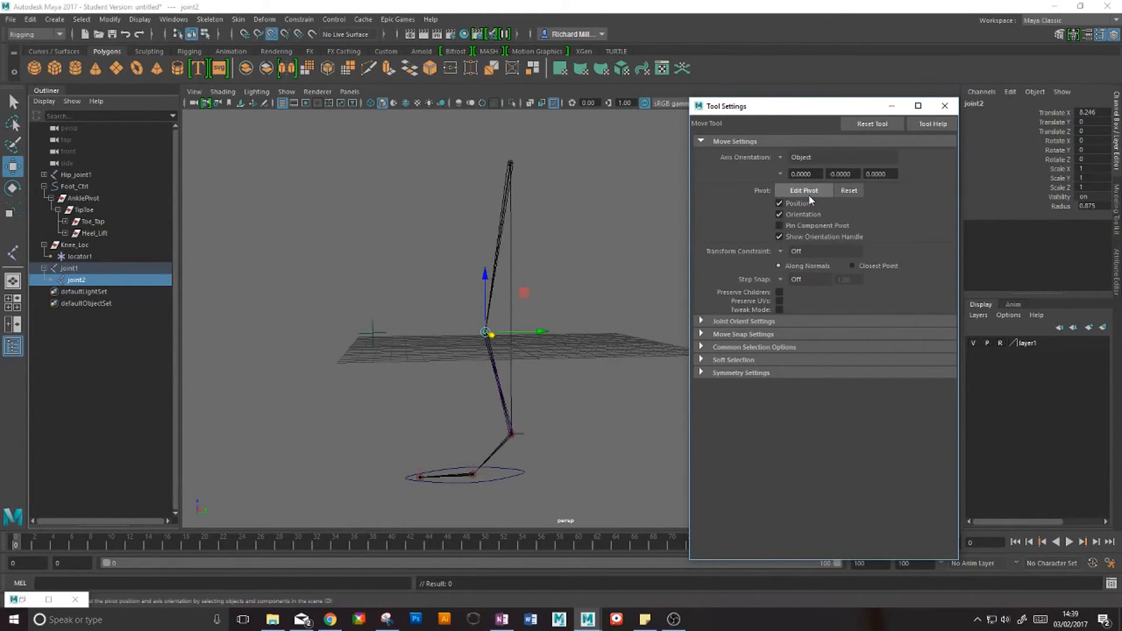
{"action": "left_click", "coordinate": [89, 270]}
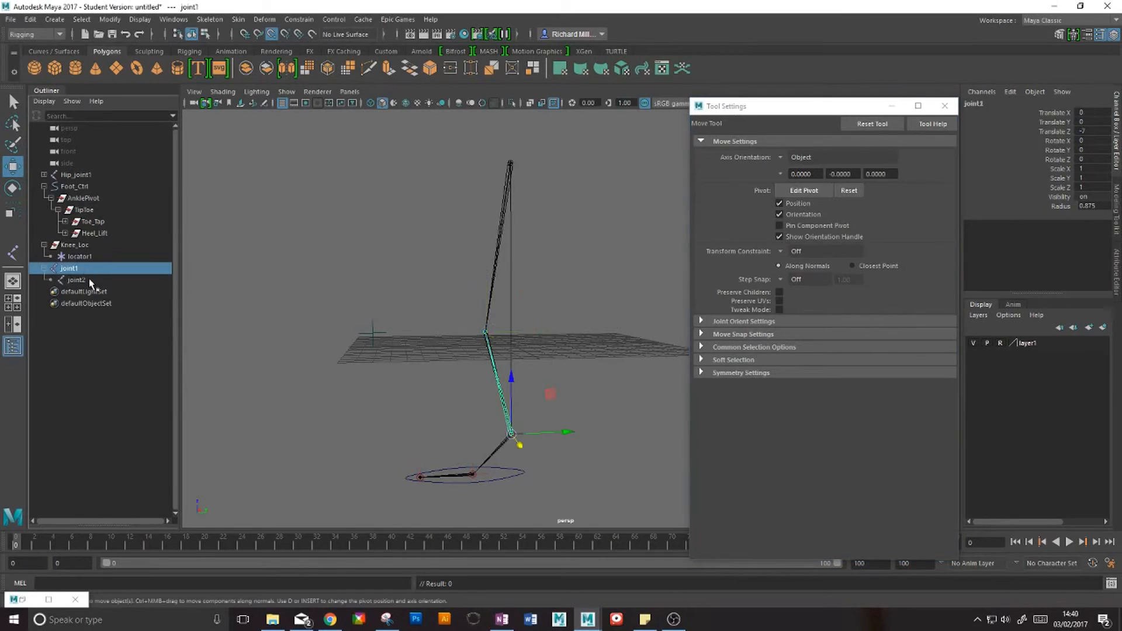
{"action": "left_click", "coordinate": [90, 280]}
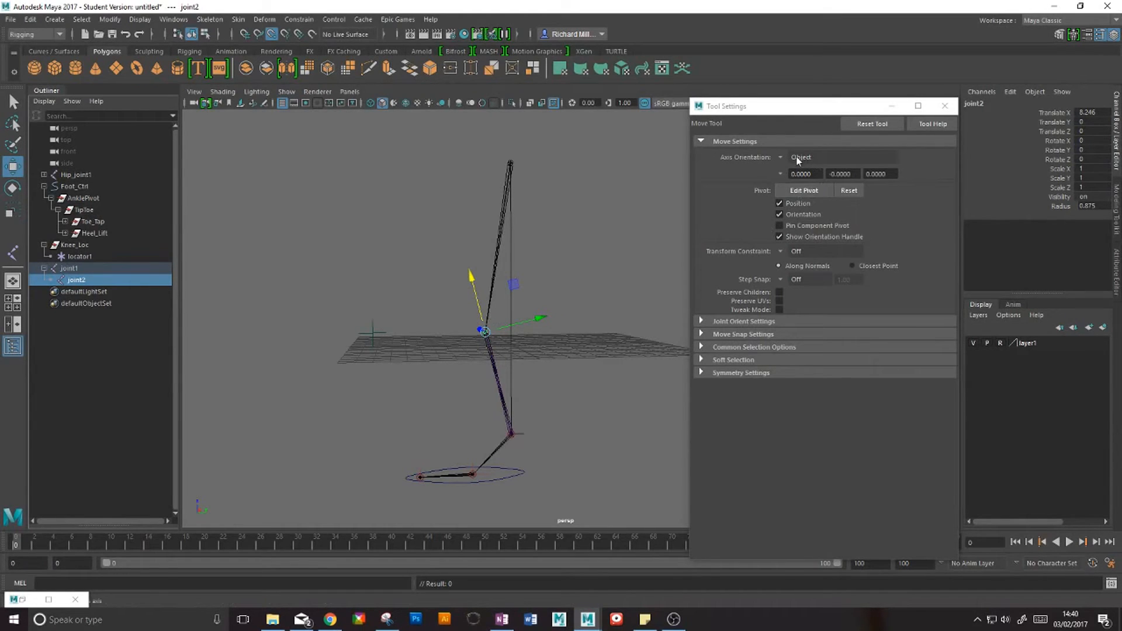
Step: Set the Move tool's axis orientation to Parent and, with point snapping off, slide joint2 along its X axis to about 20.4
{"action": "left_click", "coordinate": [781, 156]}
{"action": "left_click", "coordinate": [811, 195]}
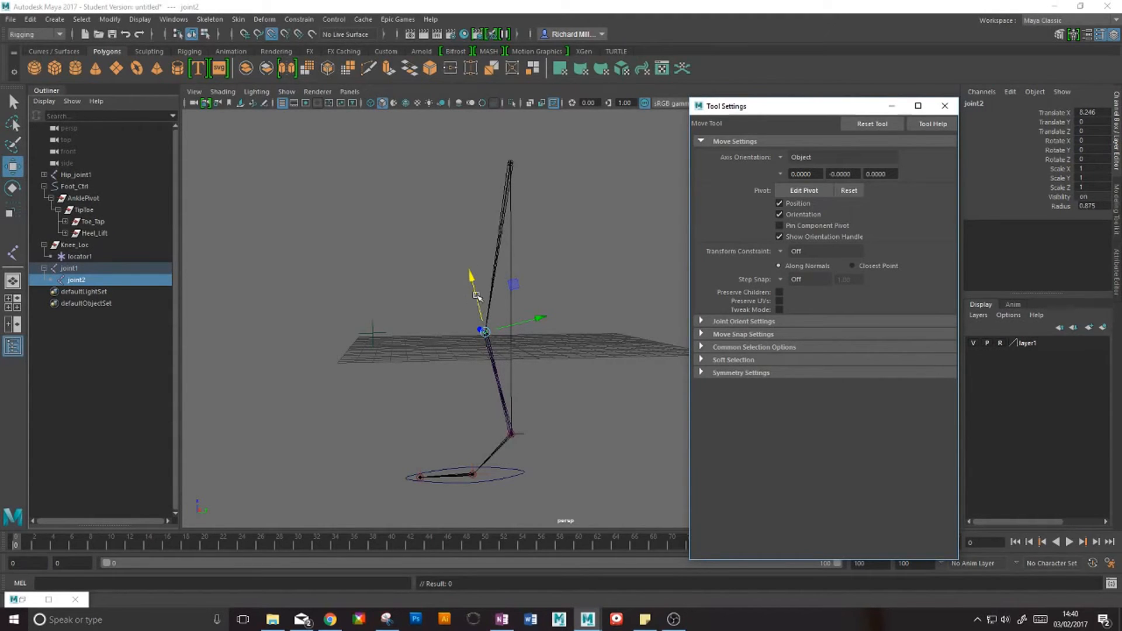
{"action": "left_click", "coordinate": [271, 34]}
{"action": "left_click_drag", "start_coordinate": [471, 277], "coordinate": [430, 222]}
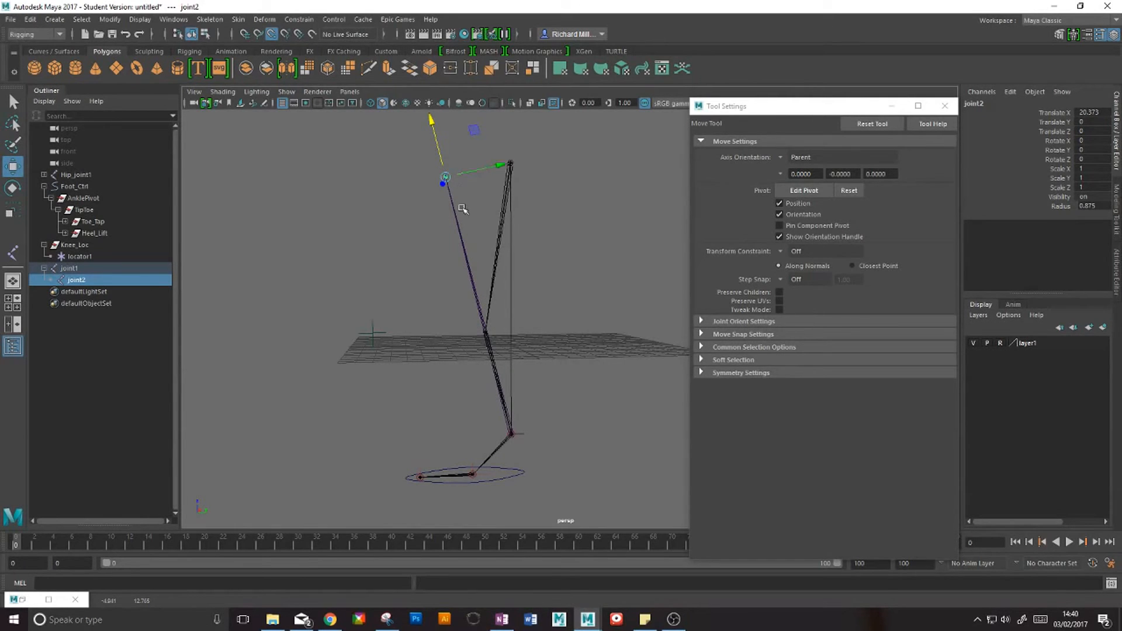
{"action": "left_click_drag", "start_coordinate": [463, 208], "coordinate": [396, 242], "text": "alt"}
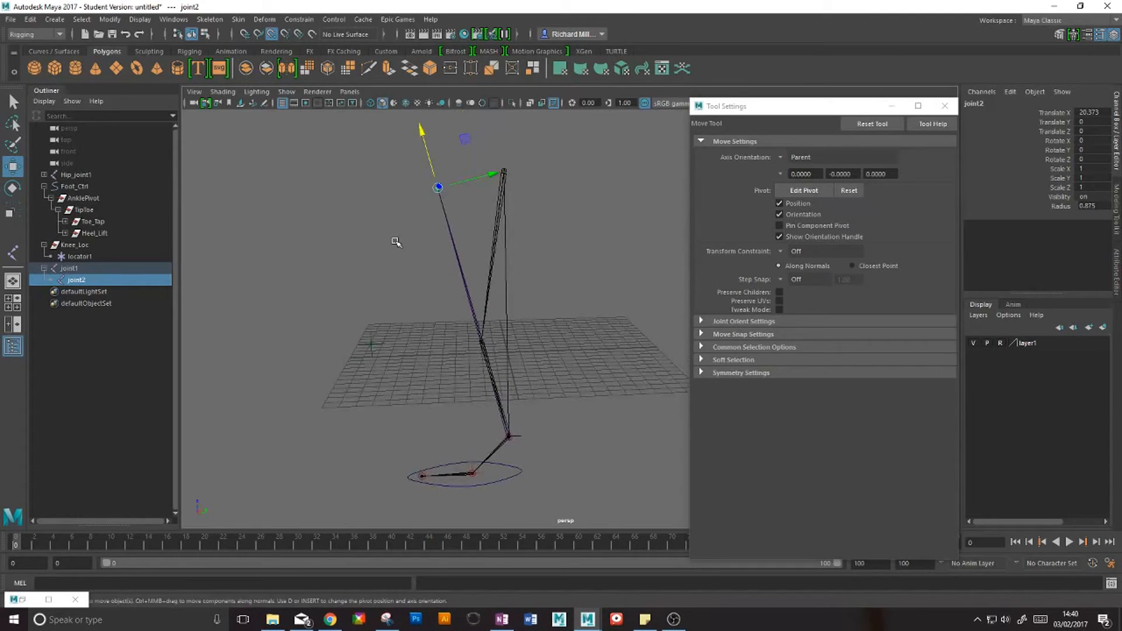
{"action": "left_click", "coordinate": [408, 243]}
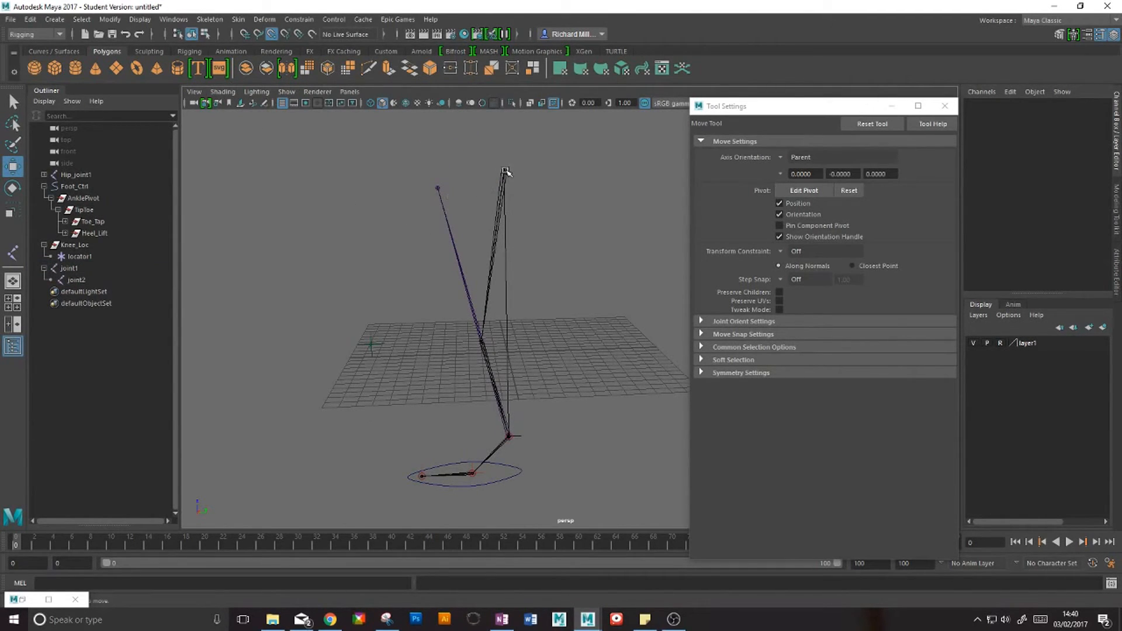
Step: Draw a two-joint chain with the Joint tool, snapped from the top hip joint to the extended end of joint2
{"action": "left_click", "coordinate": [222, 21]}
{"action": "left_click", "coordinate": [235, 45]}
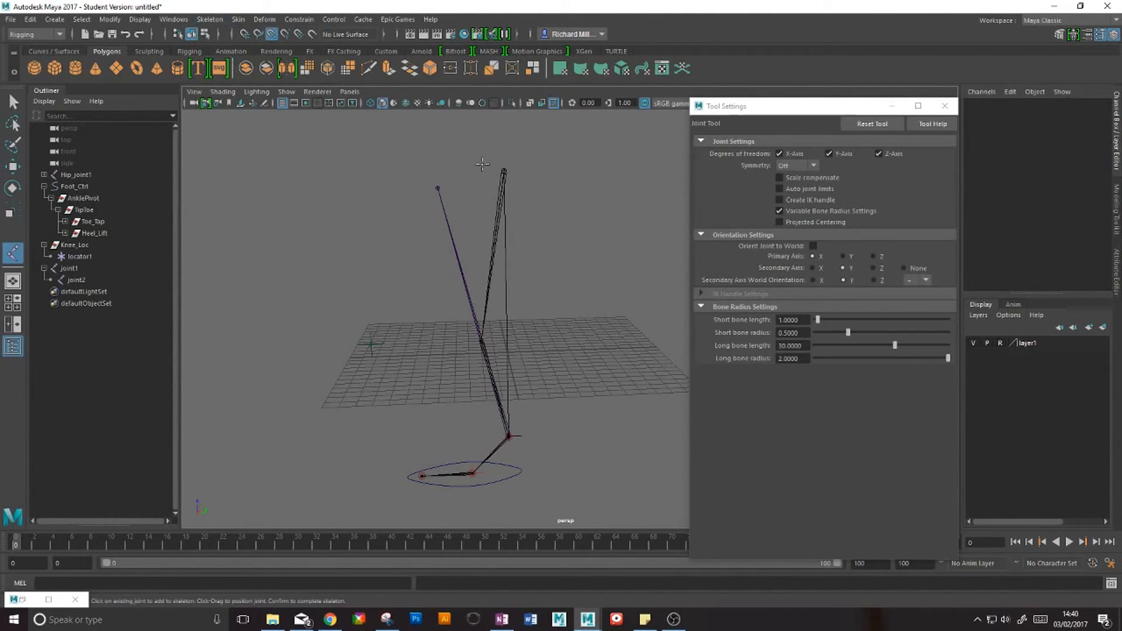
{"action": "left_click", "coordinate": [504, 170]}
{"action": "left_click", "coordinate": [432, 171]}
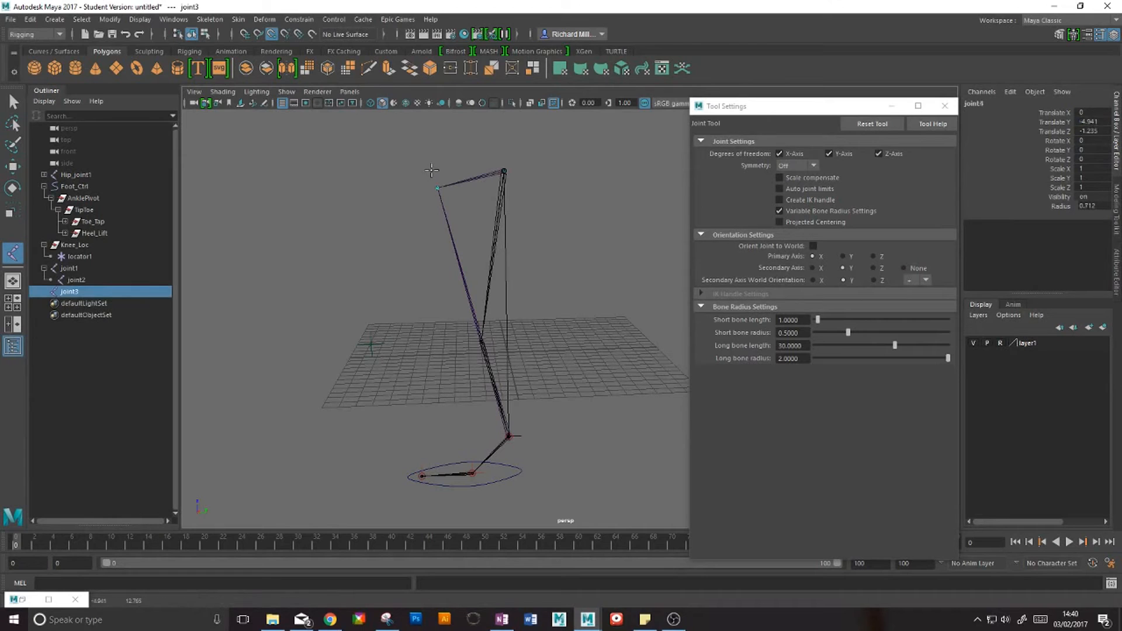
{"action": "key", "text": "w"}
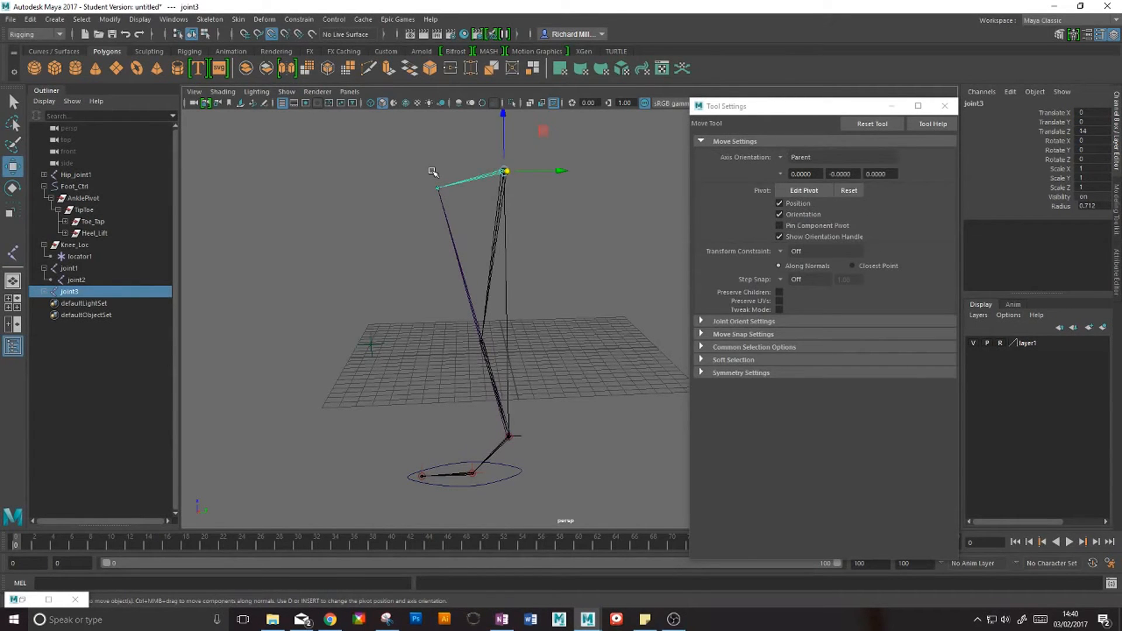
Step: Move the joint3 chain down so its root snaps to the knee at -2 in Y and 1 in Z
{"action": "left_click_drag", "start_coordinate": [505, 246], "coordinate": [506, 274], "text": "alt"}
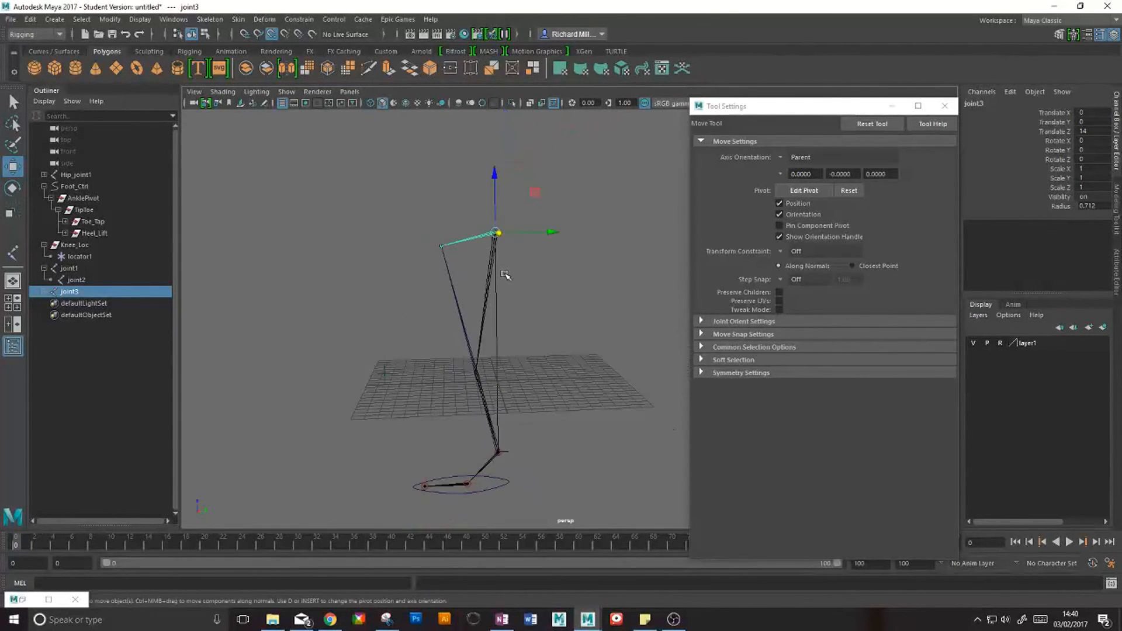
{"action": "left_click", "coordinate": [534, 193]}
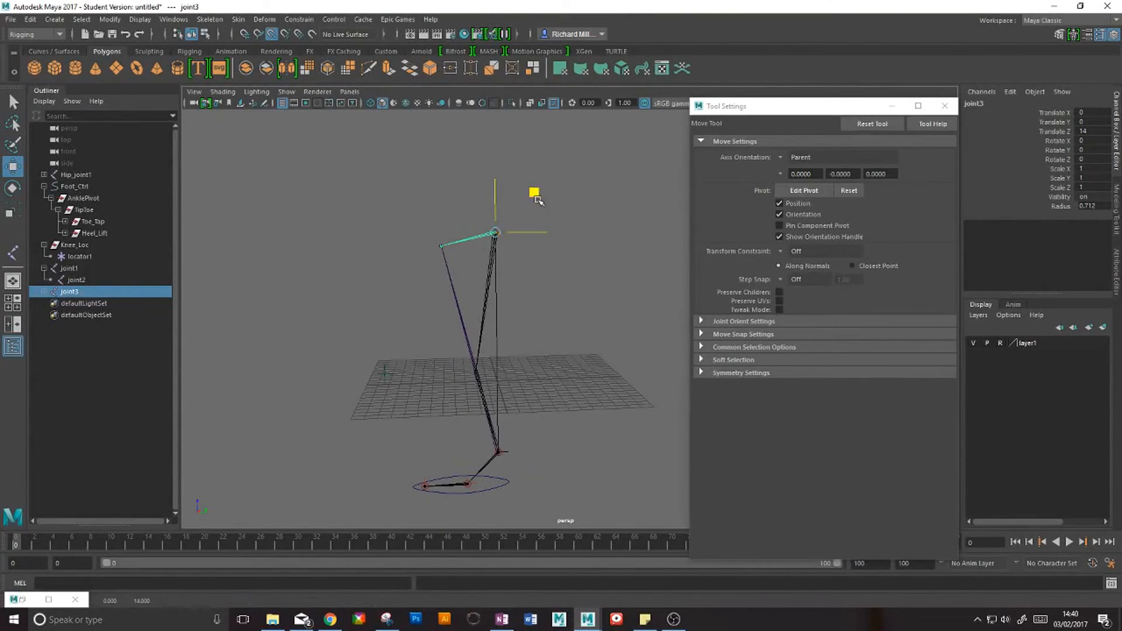
{"action": "middle_click_drag", "start_coordinate": [508, 271], "coordinate": [482, 337]}
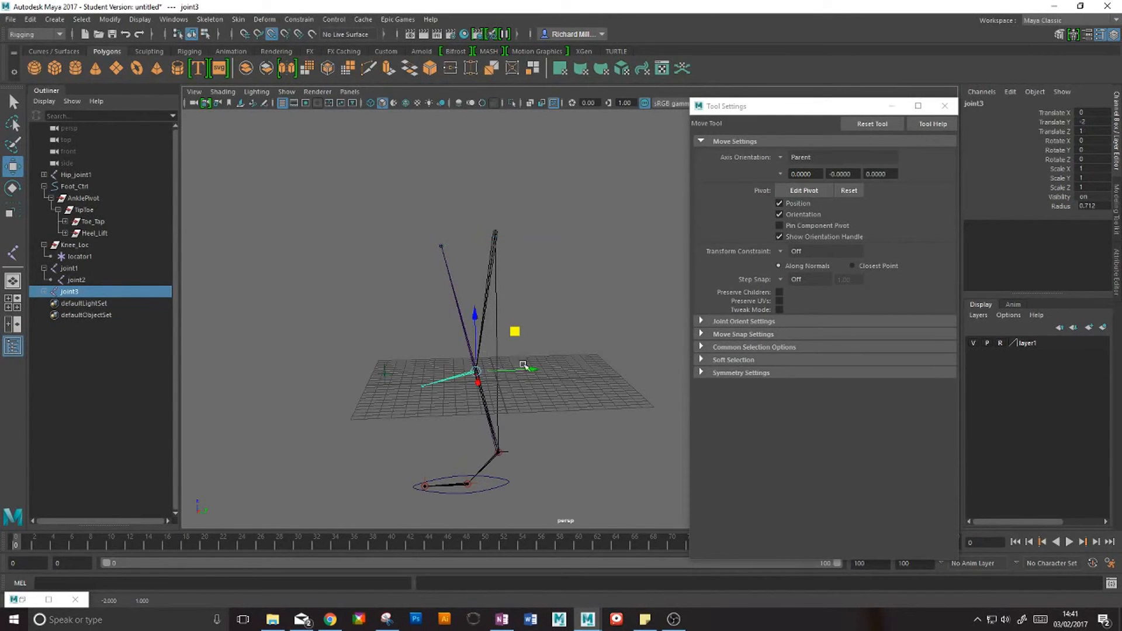
{"action": "left_click_drag", "start_coordinate": [522, 365], "coordinate": [398, 316], "text": "alt"}
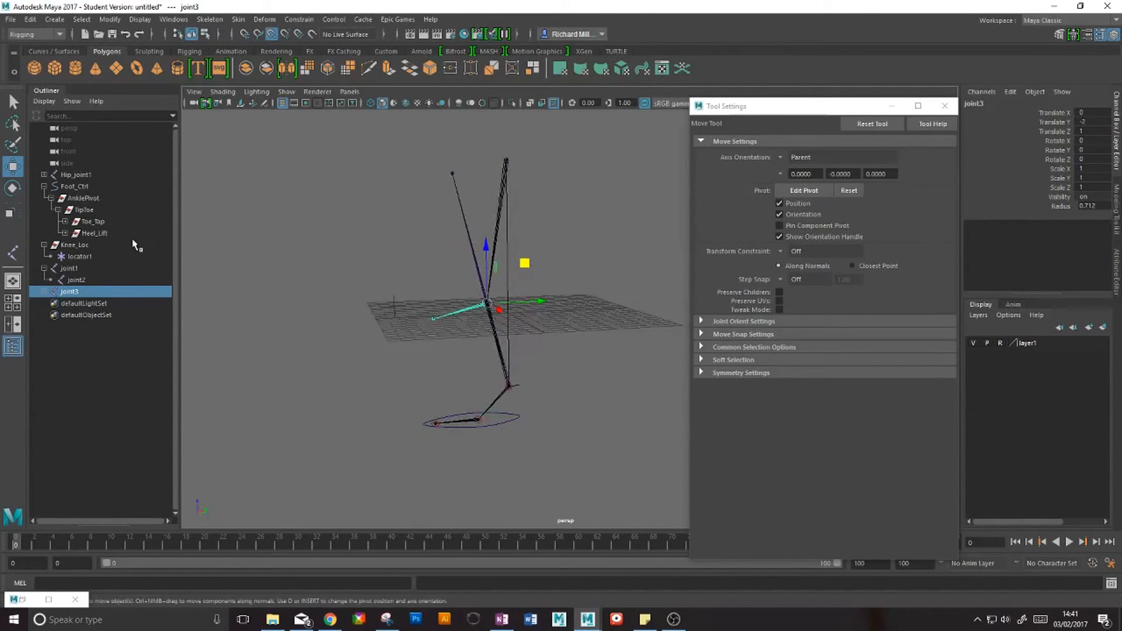
Step: Snap Knee_Loc to the free end of the joint3 chain, at about -6.94 in Y and -0.24 in Z
{"action": "left_click", "coordinate": [387, 303]}
{"action": "key", "text": "Up"}
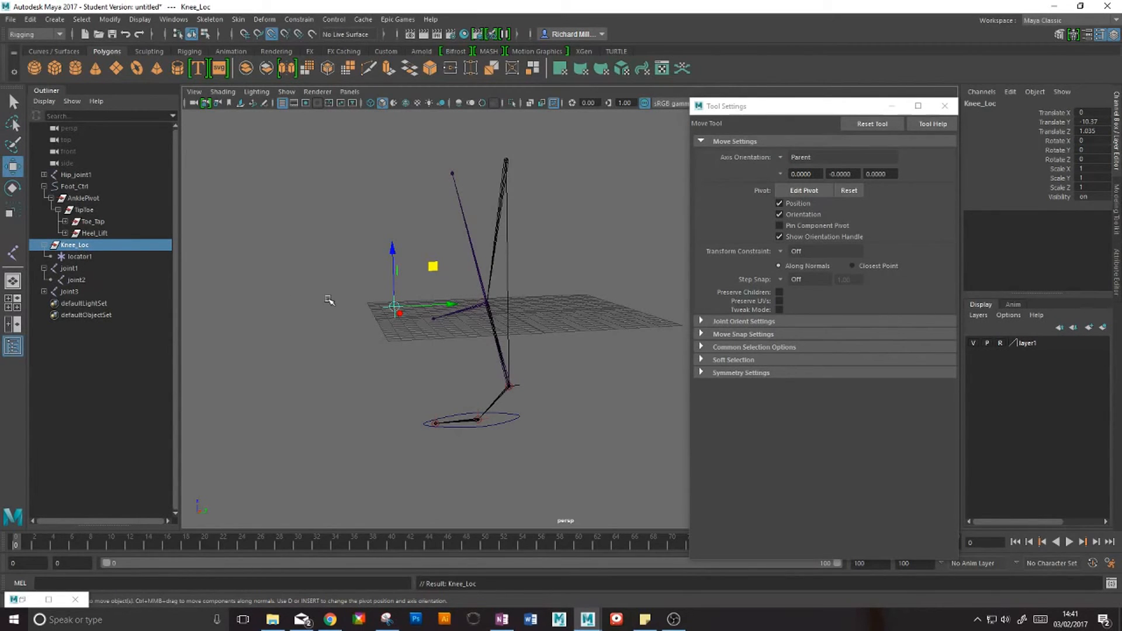
{"action": "left_click_drag", "start_coordinate": [432, 268], "coordinate": [471, 279]}
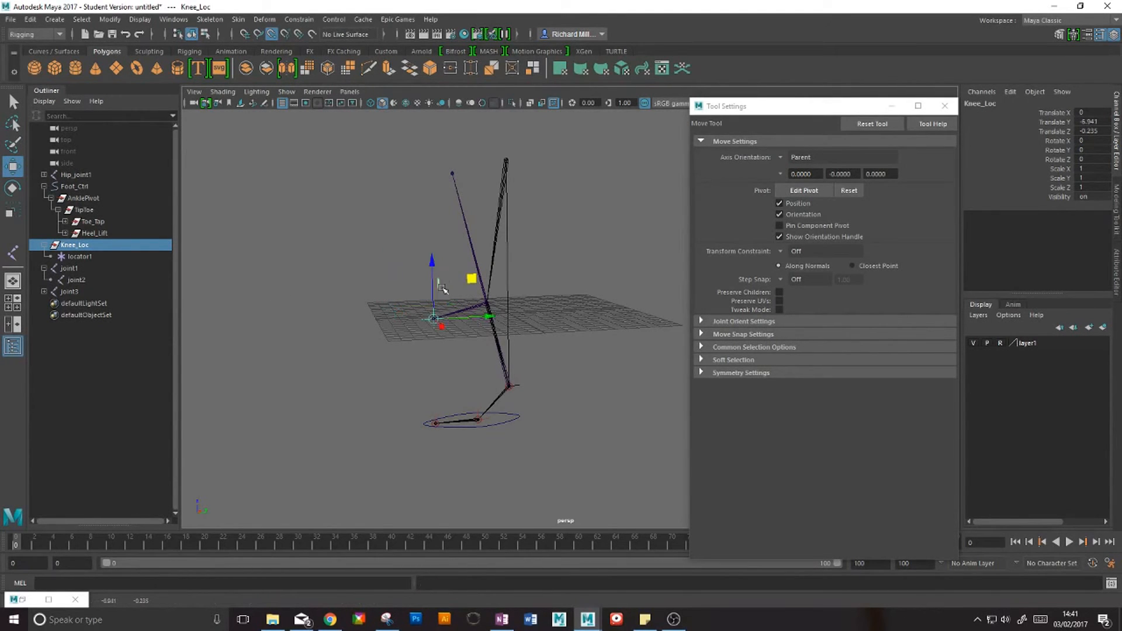
{"action": "left_click_drag", "start_coordinate": [431, 358], "coordinate": [432, 325], "text": "alt"}
{"action": "scroll", "coordinate": [415, 350], "scroll_direction": "up", "scroll_amount": 4}
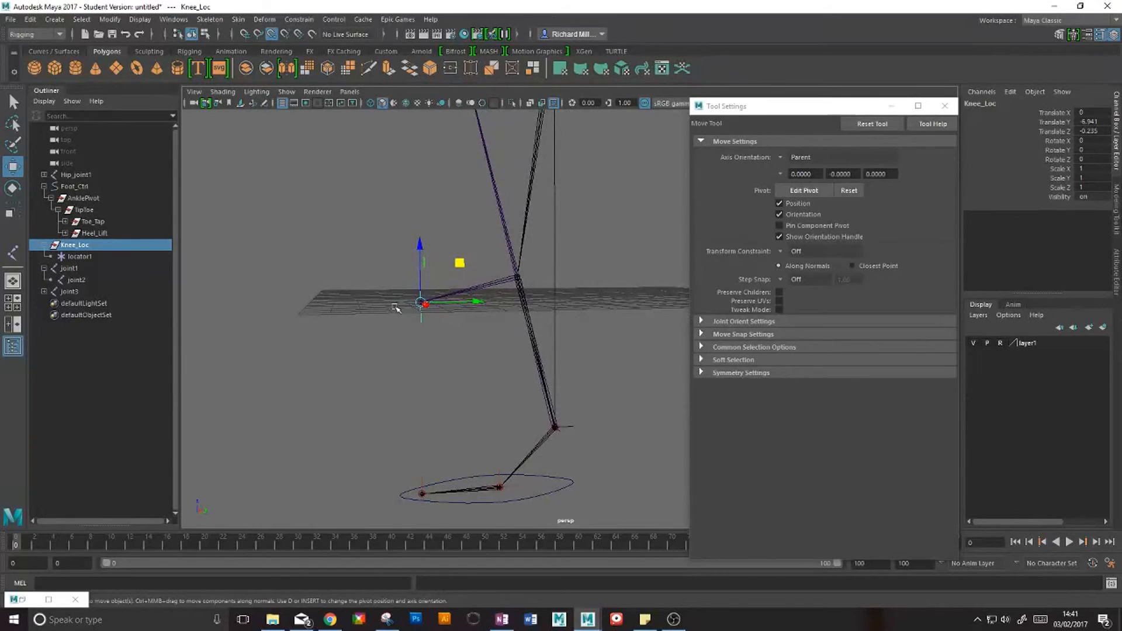
{"action": "left_click", "coordinate": [345, 298]}
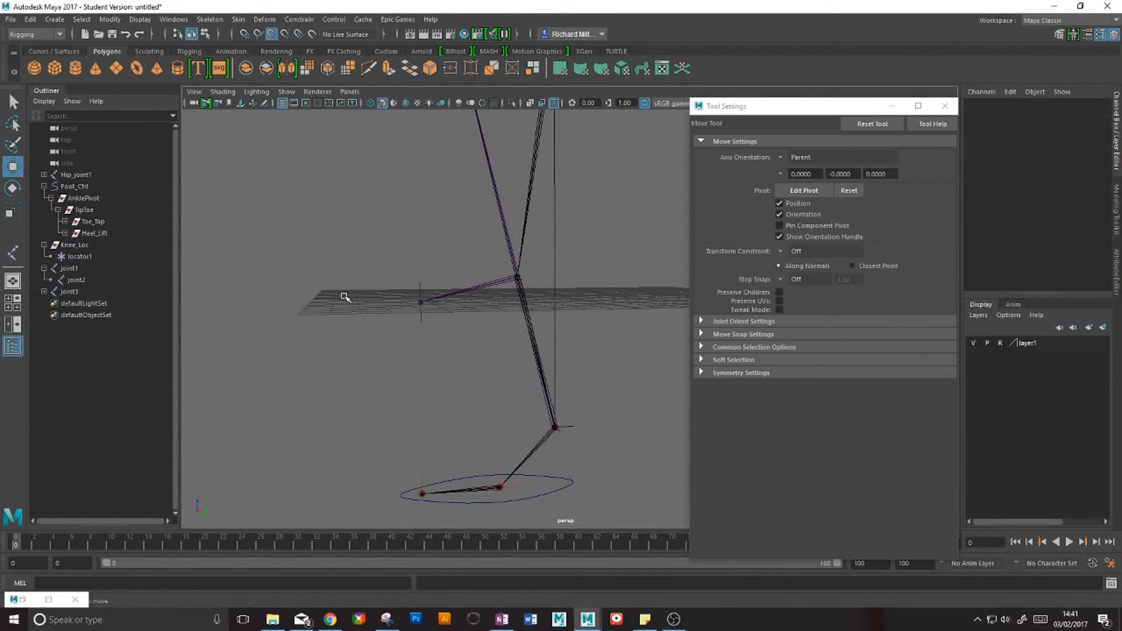
Step: Turn off point snapping and slide the end joint joint4 forward along its X axis to about 15.6
{"action": "left_click", "coordinate": [421, 303]}
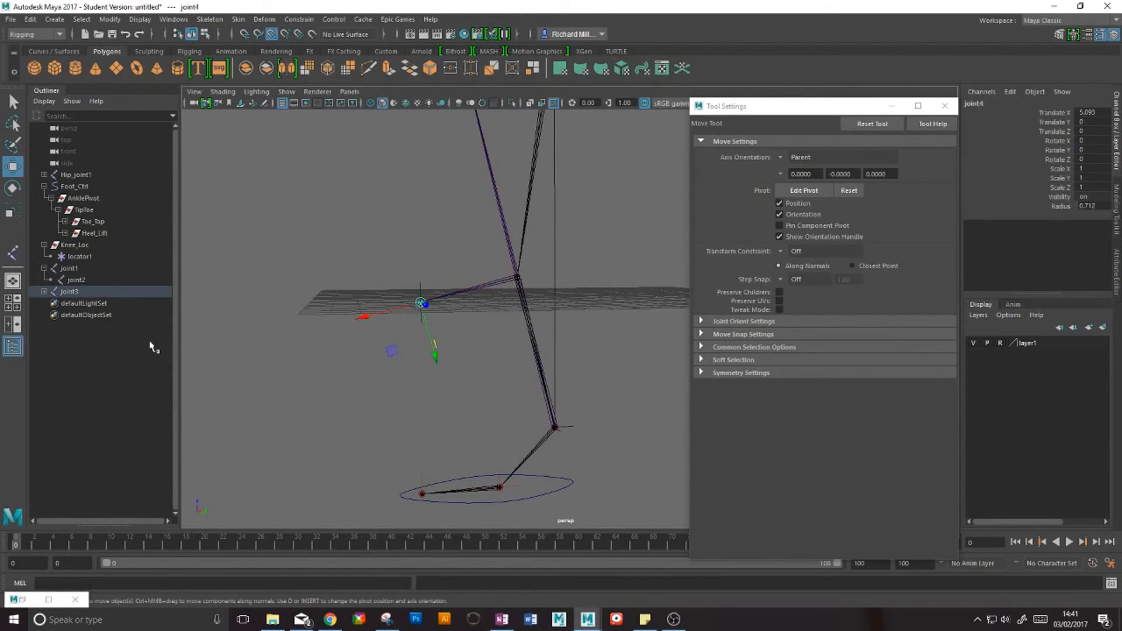
{"action": "scroll", "coordinate": [406, 315], "scroll_direction": "down", "scroll_amount": 3}
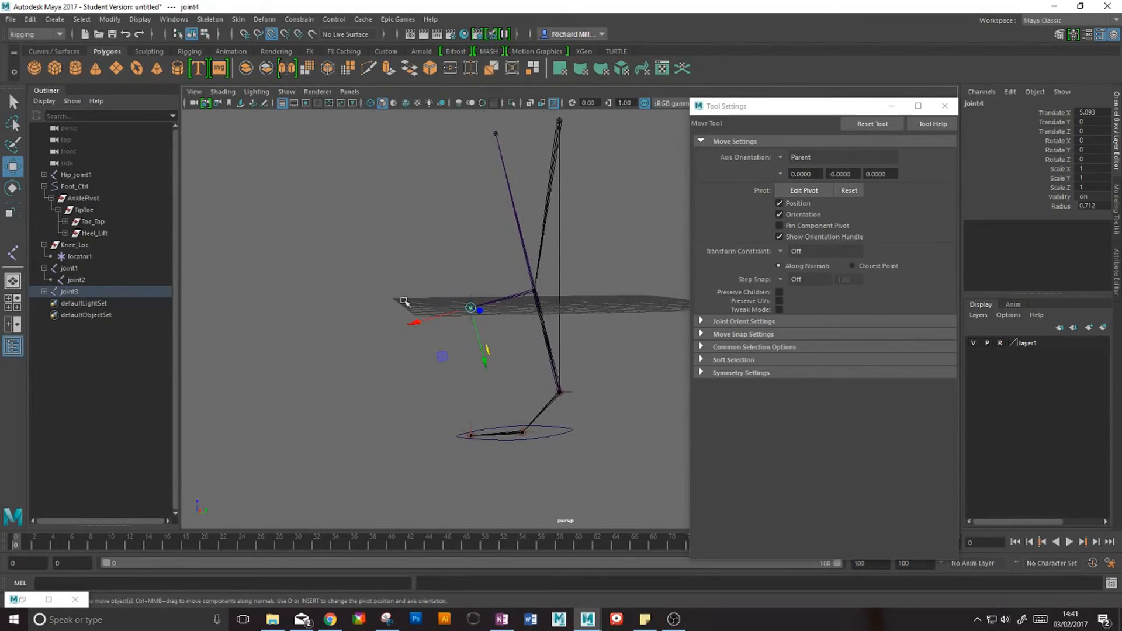
{"action": "left_click", "coordinate": [270, 35]}
{"action": "scroll", "coordinate": [435, 301], "scroll_direction": "down", "scroll_amount": 2}
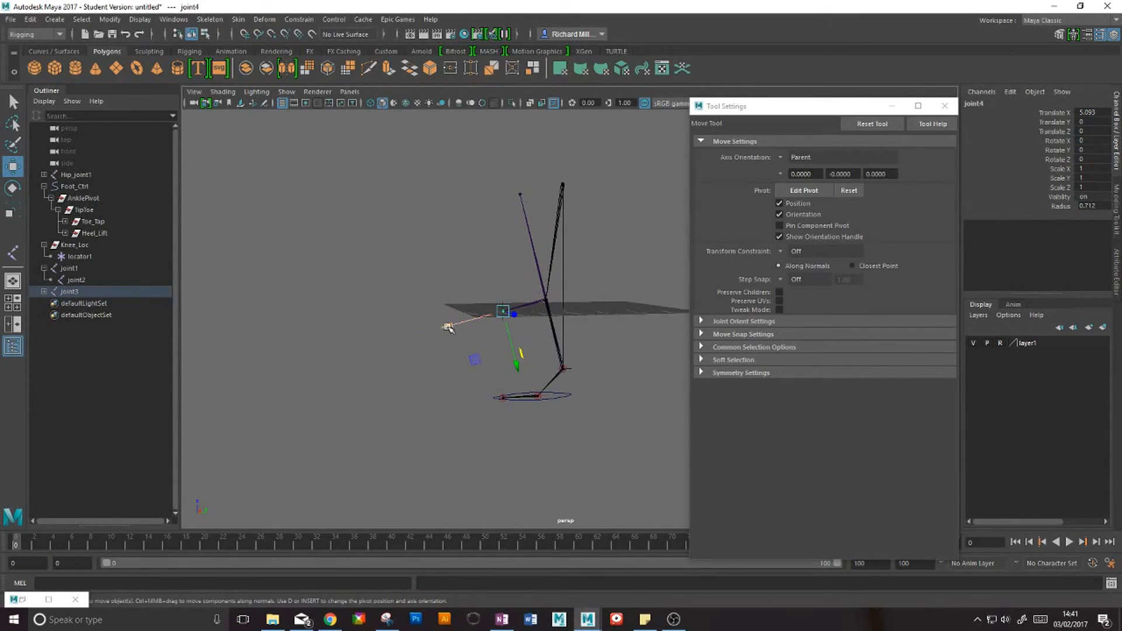
{"action": "left_click_drag", "start_coordinate": [444, 327], "coordinate": [350, 353]}
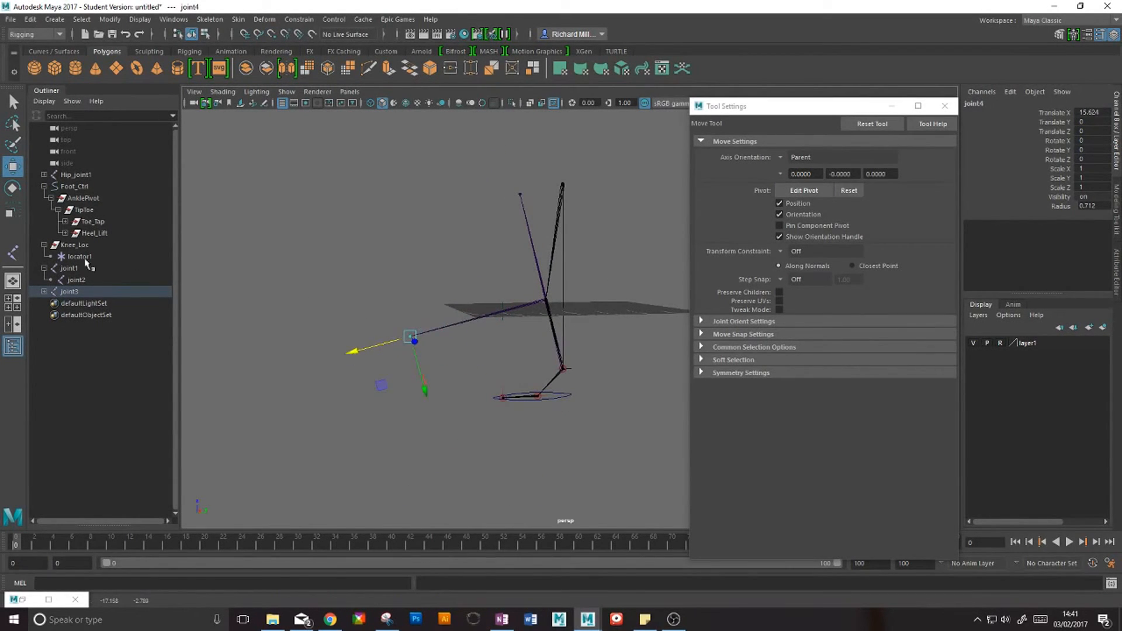
Step: Snap Knee_Loc to the extended end of joint4, at about -17.16 in Y and -2.79 in Z
{"action": "left_click", "coordinate": [69, 246]}
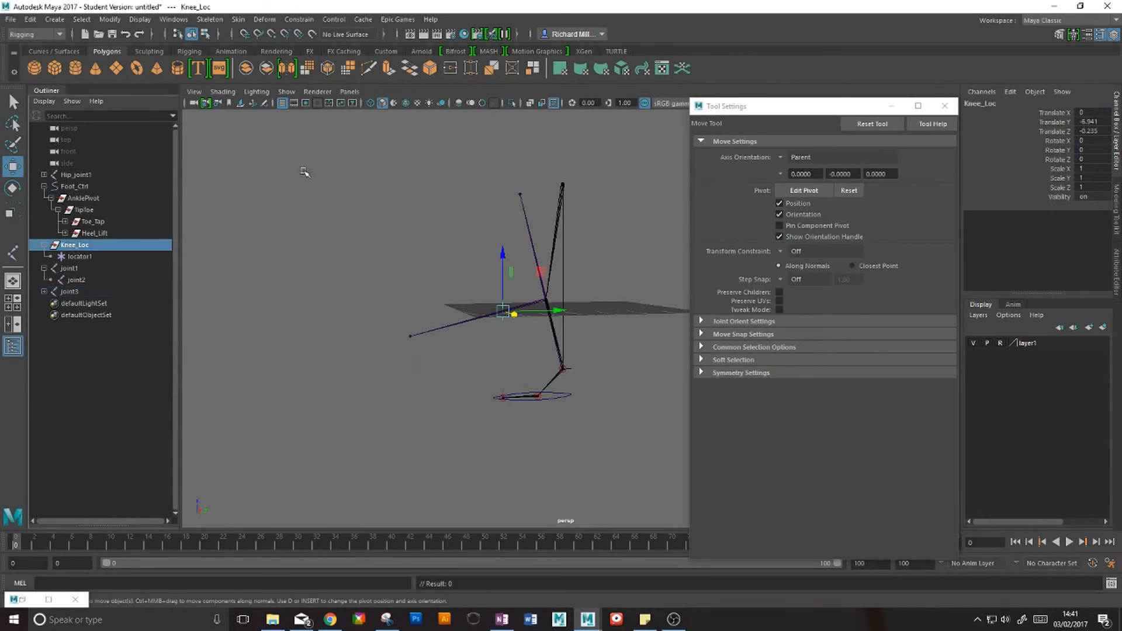
{"action": "left_click", "coordinate": [270, 33]}
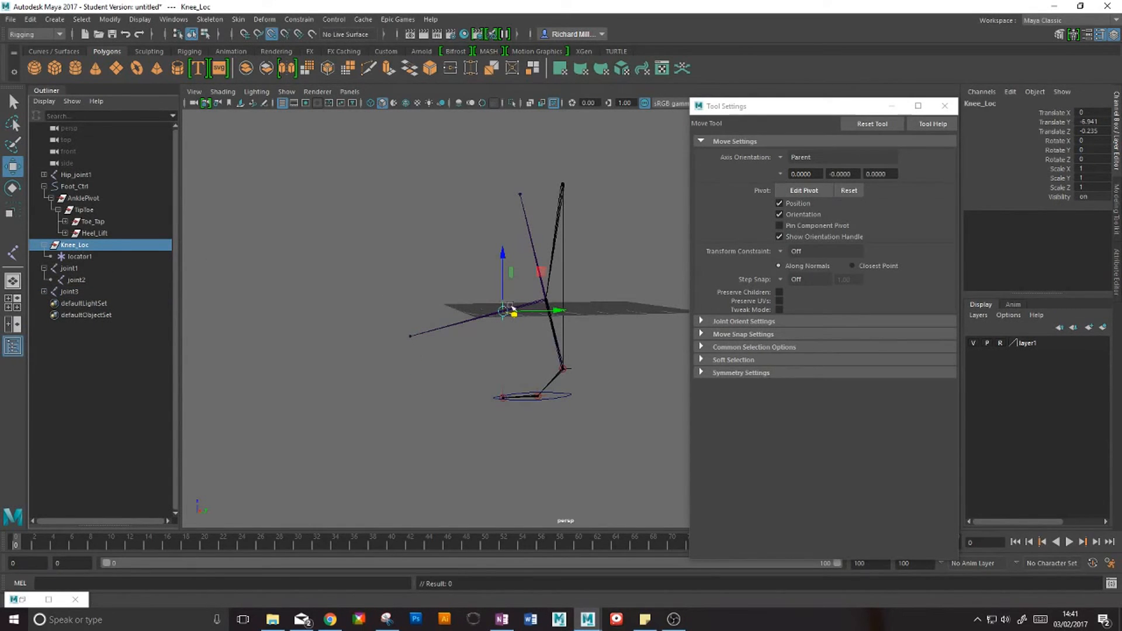
{"action": "left_click_drag", "start_coordinate": [543, 271], "coordinate": [350, 356]}
{"action": "scroll", "coordinate": [428, 355], "scroll_direction": "up", "scroll_amount": 3}
{"action": "left_click_drag", "start_coordinate": [426, 343], "coordinate": [410, 355], "text": "alt"}
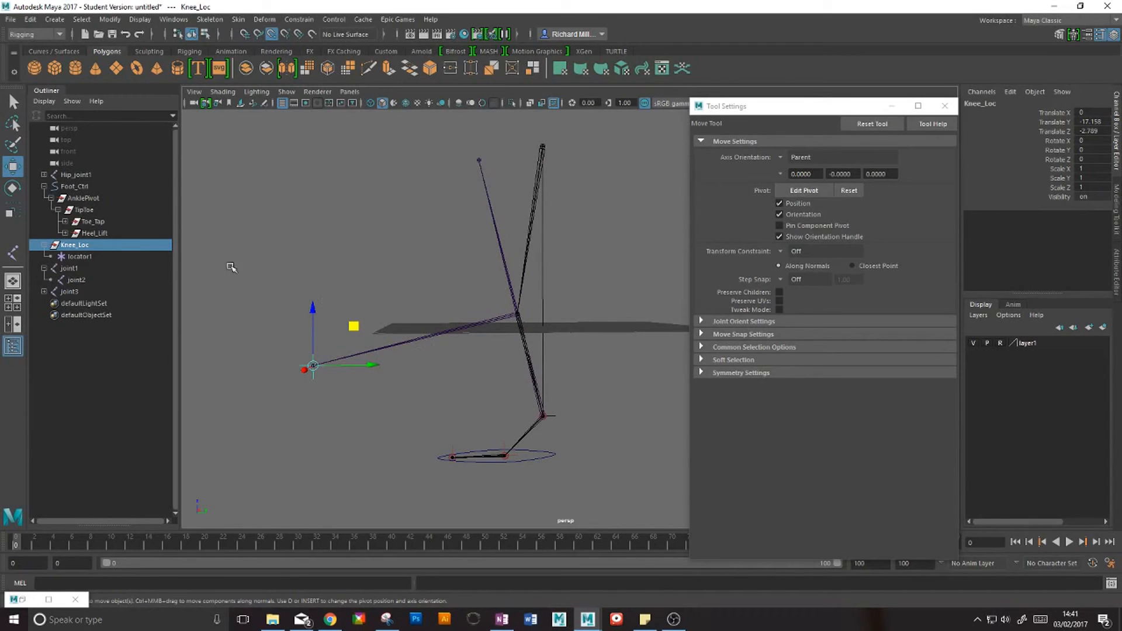
Step: Delete the joint1 and joint3 helper chains
{"action": "left_click", "coordinate": [489, 200]}
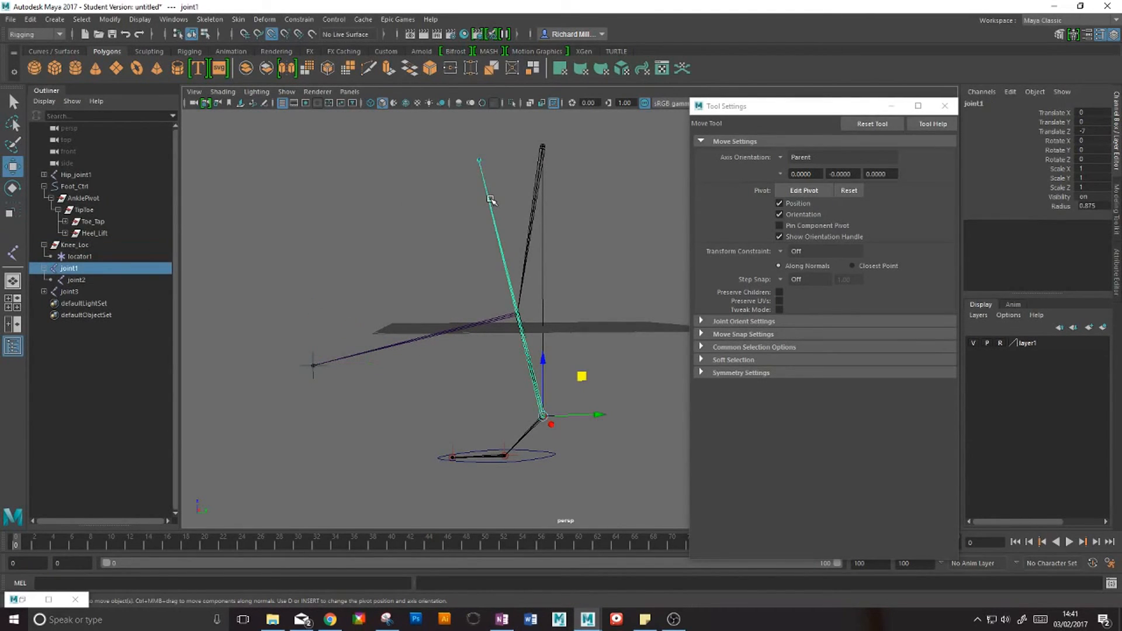
{"action": "key", "text": "Delete"}
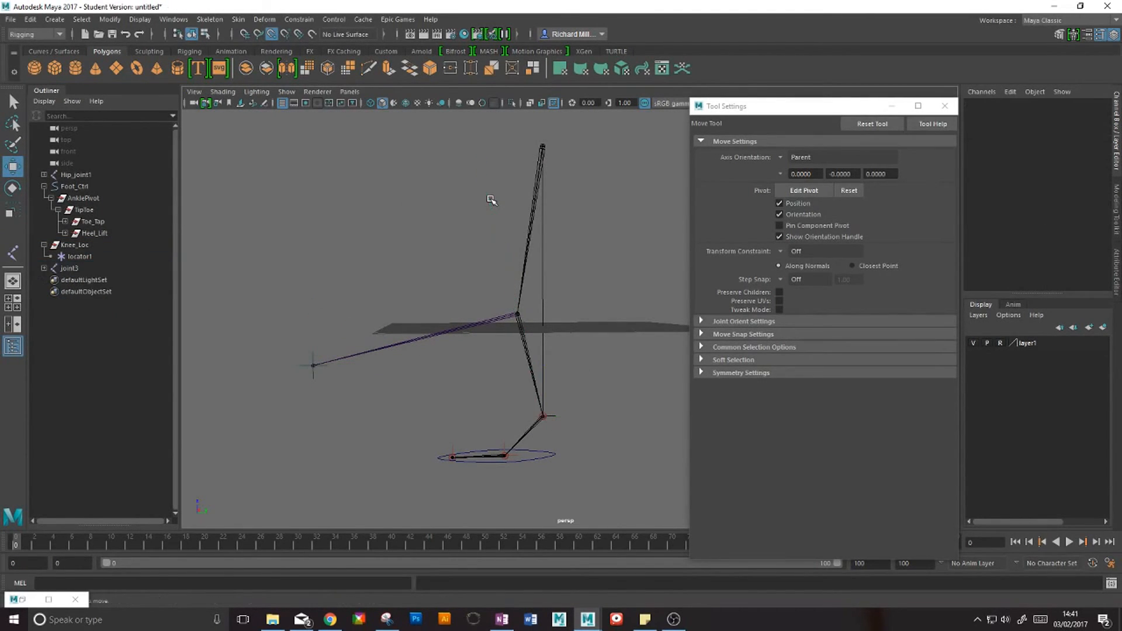
{"action": "left_click", "coordinate": [480, 325]}
{"action": "key", "text": "Delete"}
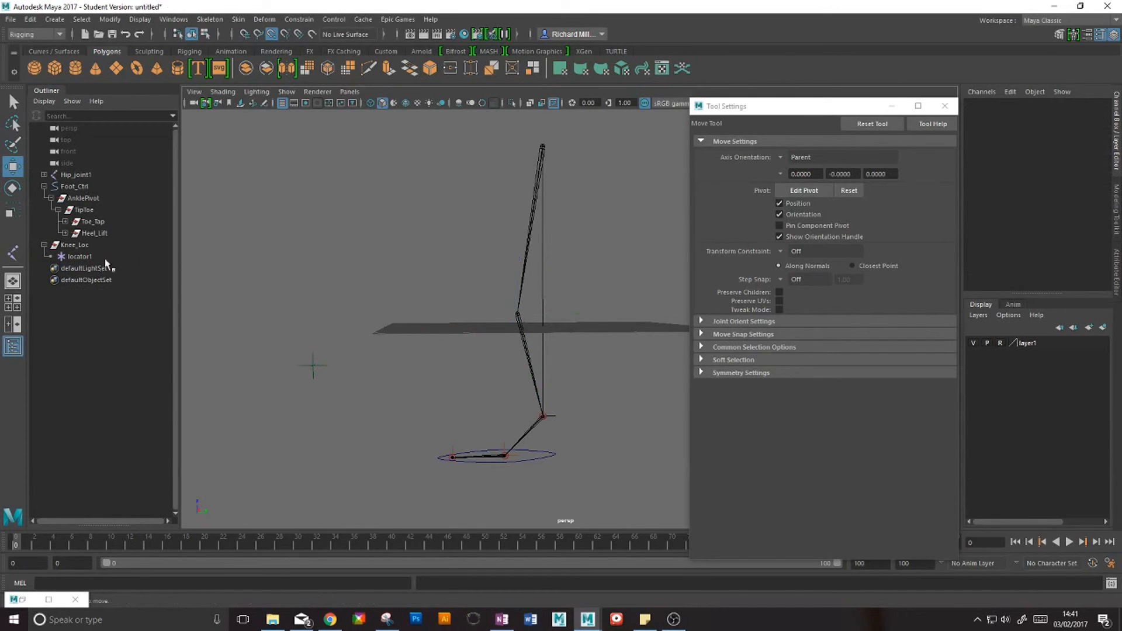
Step: Compare the transforms of Knee_Loc and its child locator1, close the Move tool settings, and try selecting the leg in the viewport
{"action": "left_click", "coordinate": [72, 246]}
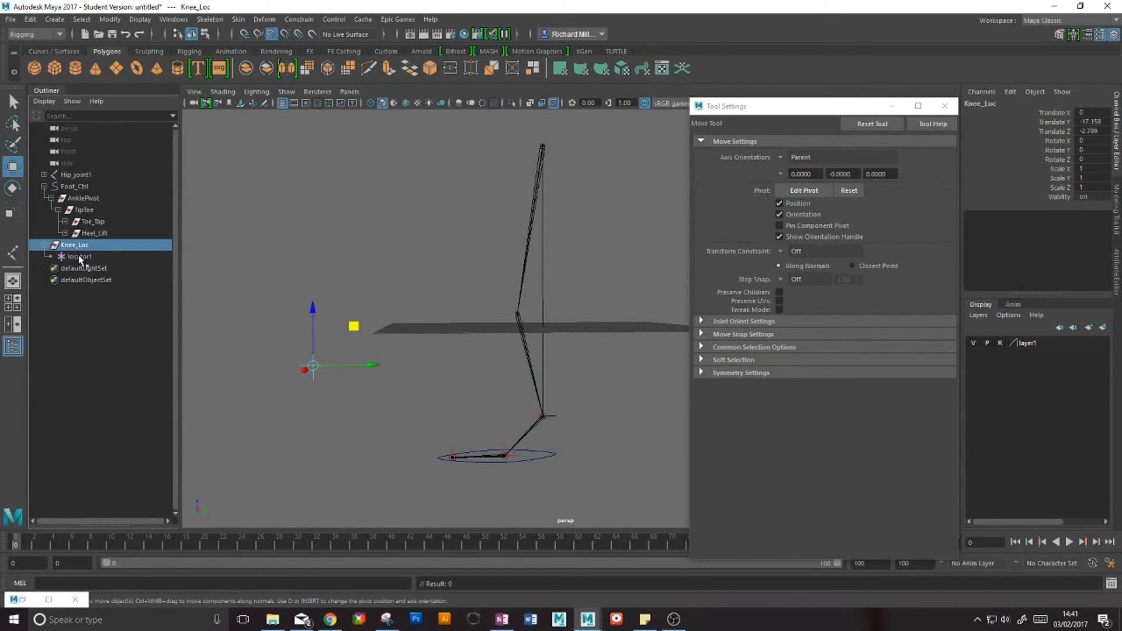
{"action": "left_click", "coordinate": [80, 257]}
{"action": "left_click", "coordinate": [76, 245]}
{"action": "left_click", "coordinate": [80, 257]}
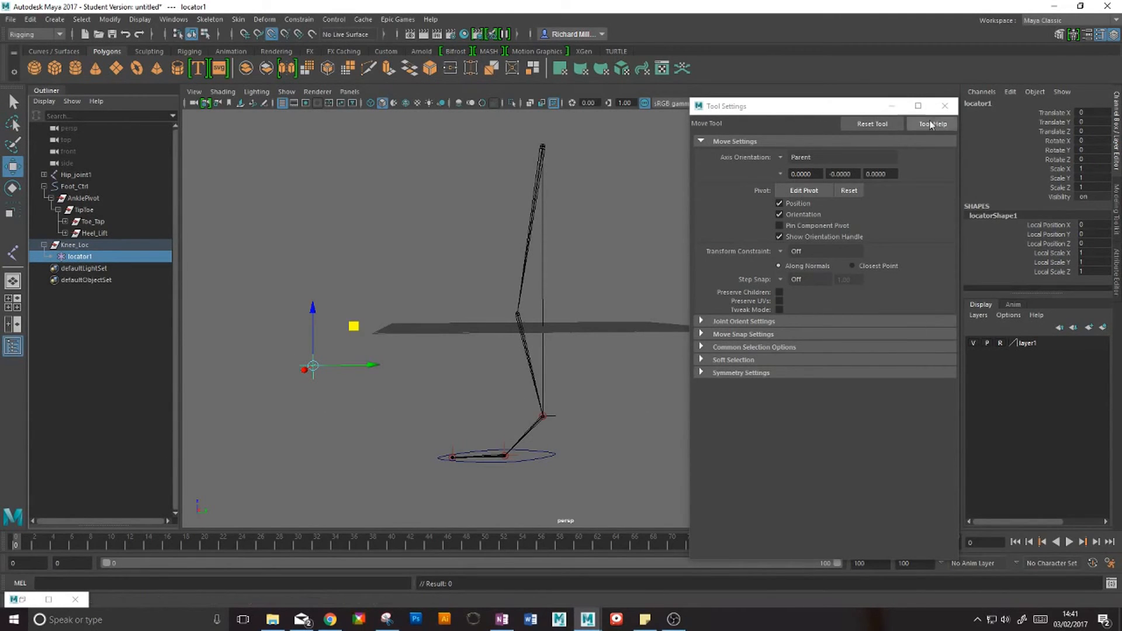
{"action": "left_click", "coordinate": [945, 106]}
{"action": "mouse_move", "coordinate": [500, 240]}
{"action": "left_mouse_down"}
{"action": "mouse_move", "coordinate": [563, 307]}
{"action": "mouse_move", "coordinate": [505, 246]}
{"action": "left_mouse_up"}
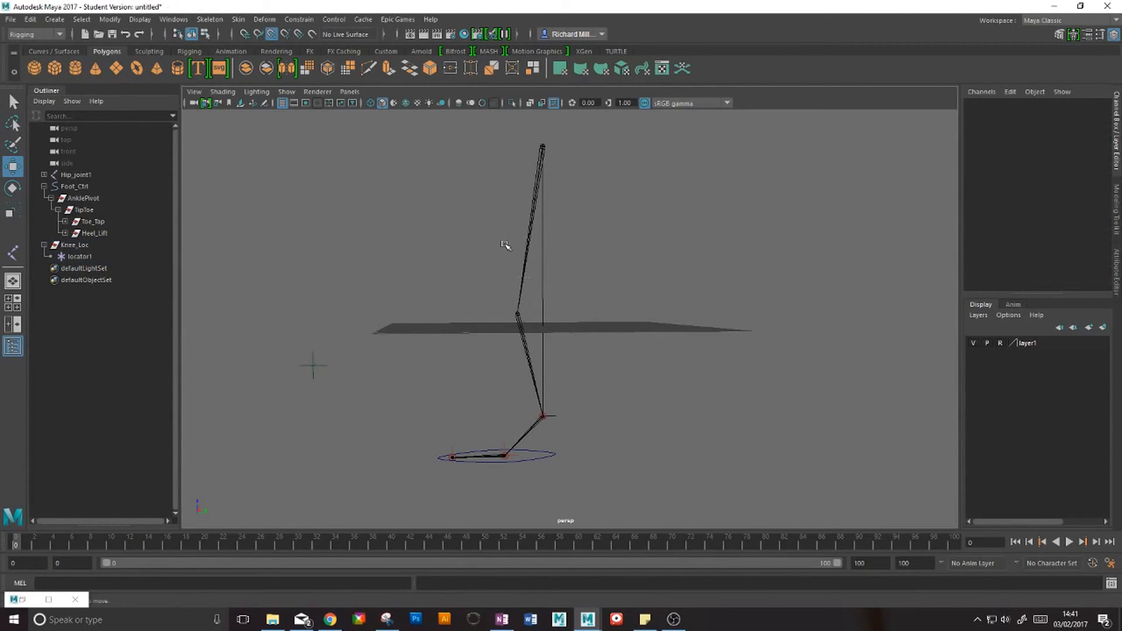
Step: Take layer1 out of reference mode and try selecting the ankle IK handle in the viewport
{"action": "left_click", "coordinate": [1000, 344]}
{"action": "left_click", "coordinate": [543, 320]}
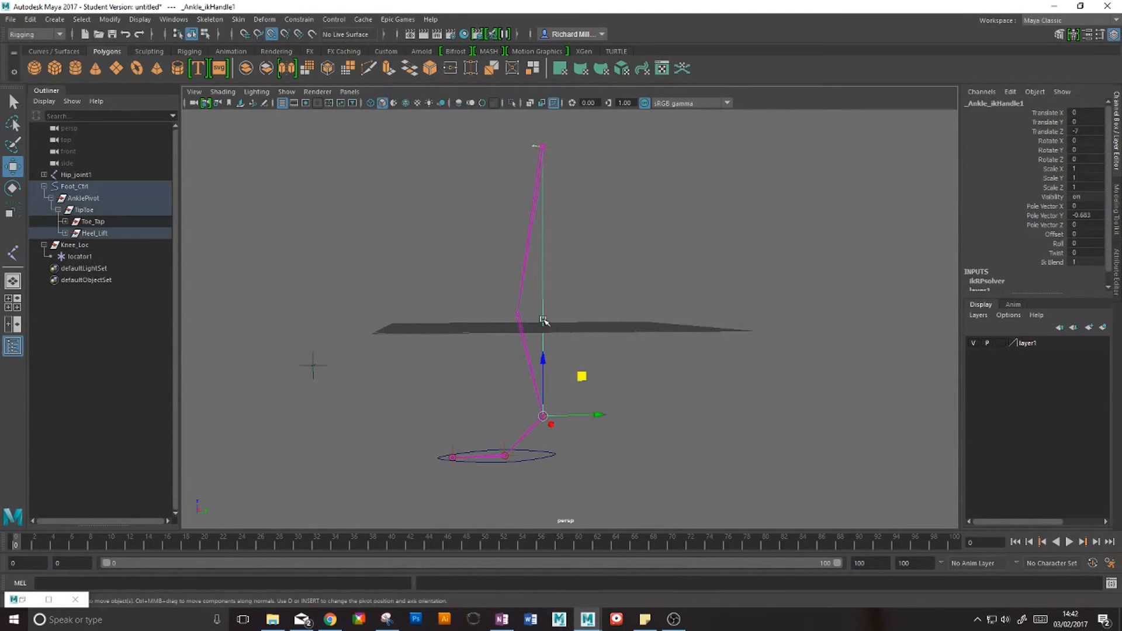
{"action": "left_click", "coordinate": [583, 293]}
{"action": "left_click", "coordinate": [555, 418]}
Step: Apply a Pole Vector constraint from locator1 to the ankle IK handle
{"action": "left_click", "coordinate": [313, 365]}
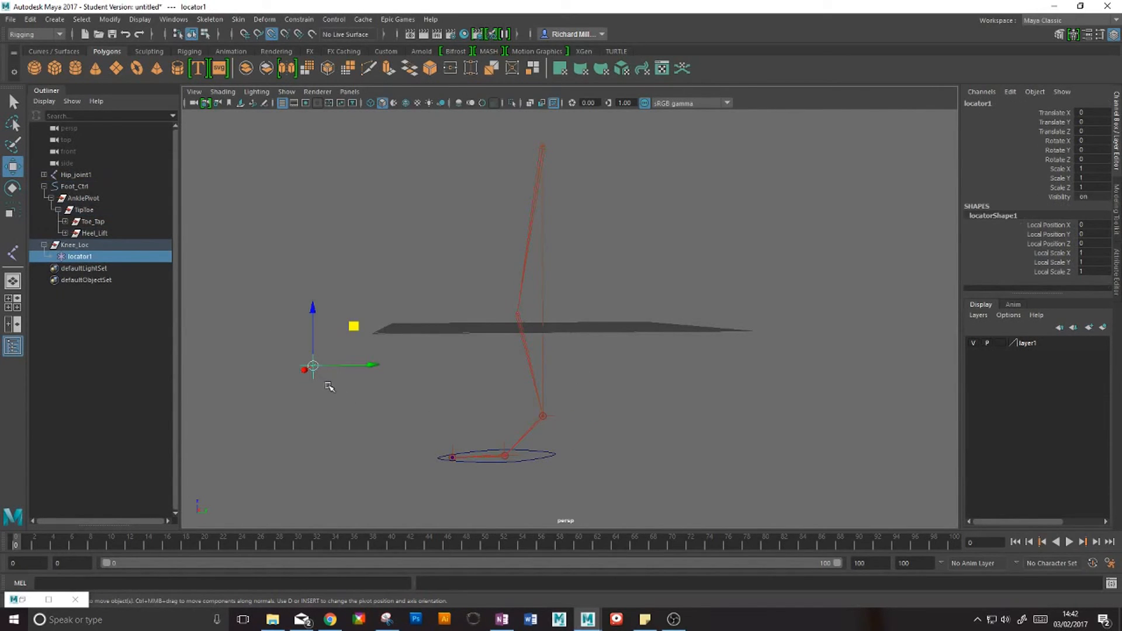
{"action": "left_click", "coordinate": [550, 435], "text": "shift"}
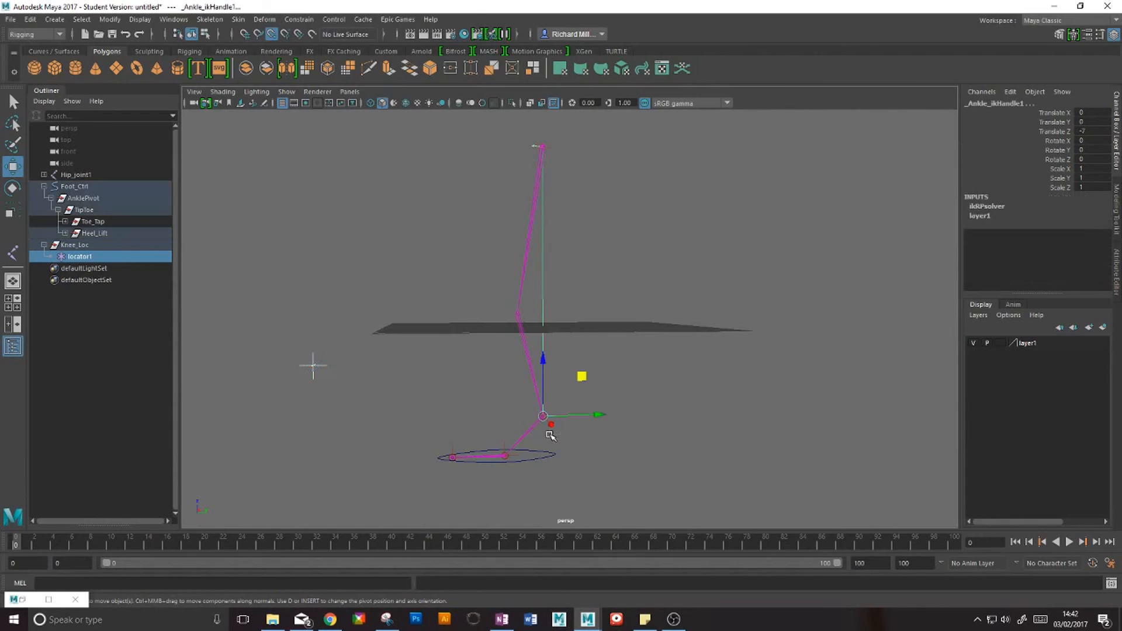
{"action": "left_click", "coordinate": [299, 19]}
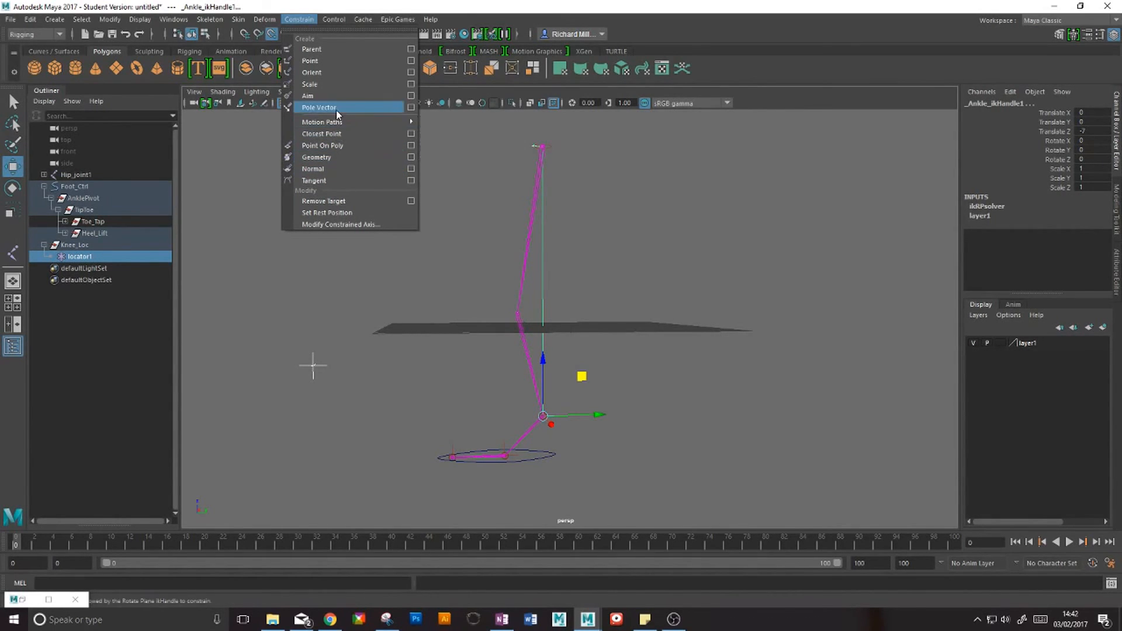
{"action": "left_click", "coordinate": [319, 107]}
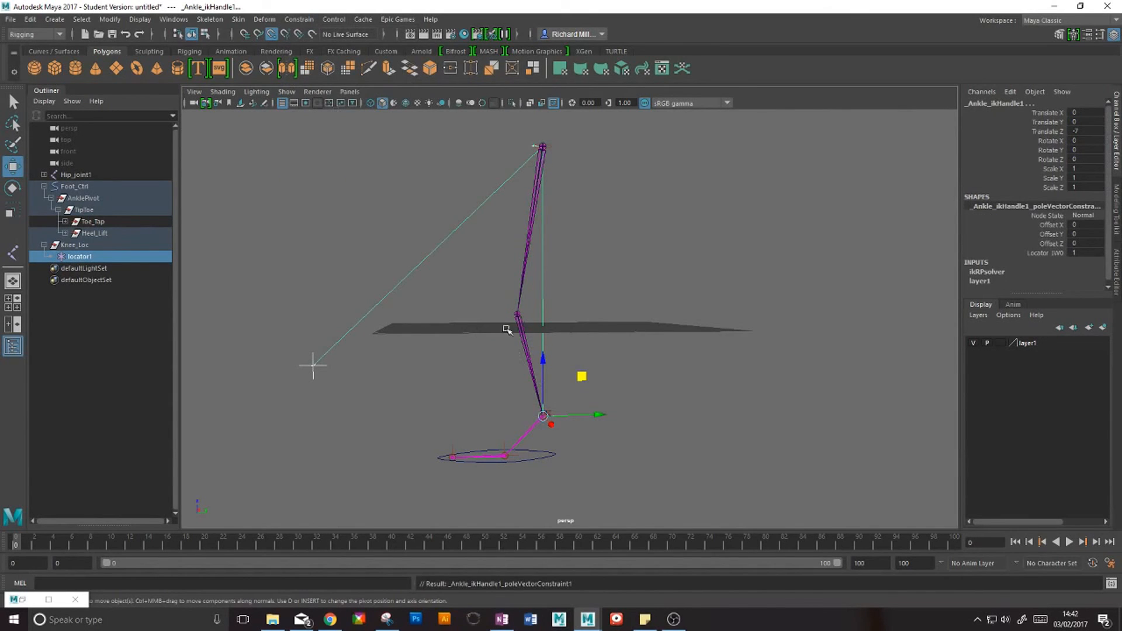
Step: Select locator1, try moving it within its YZ plane to the knee joint, and undo the move
{"action": "left_click", "coordinate": [372, 387]}
{"action": "left_click_drag", "start_coordinate": [260, 349], "coordinate": [328, 383]}
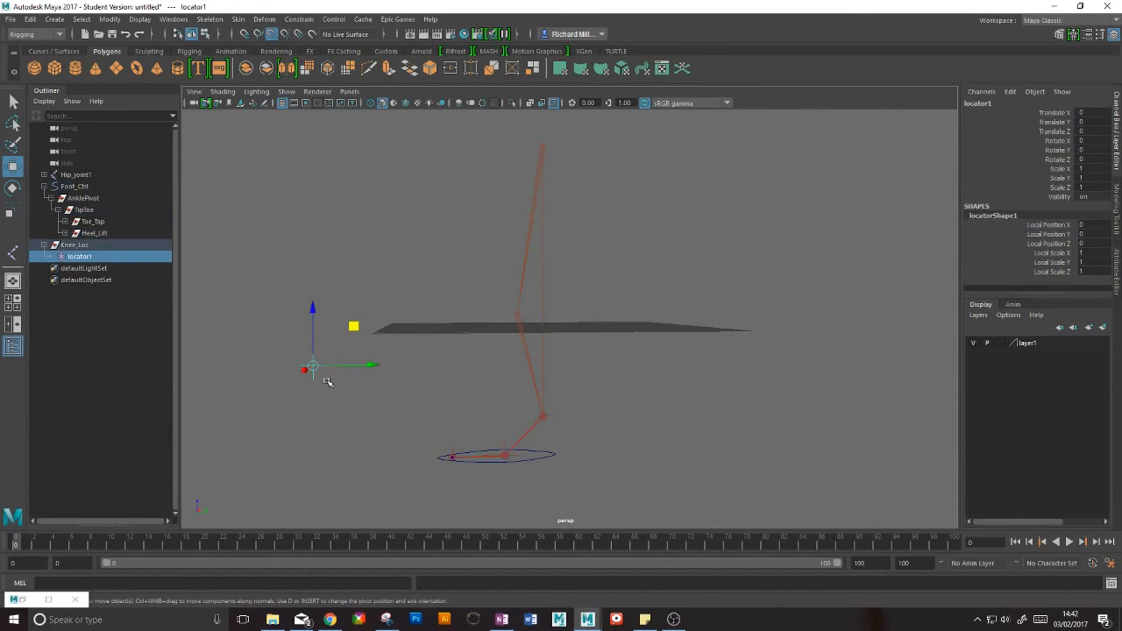
{"action": "left_click_drag", "start_coordinate": [353, 331], "coordinate": [395, 328]}
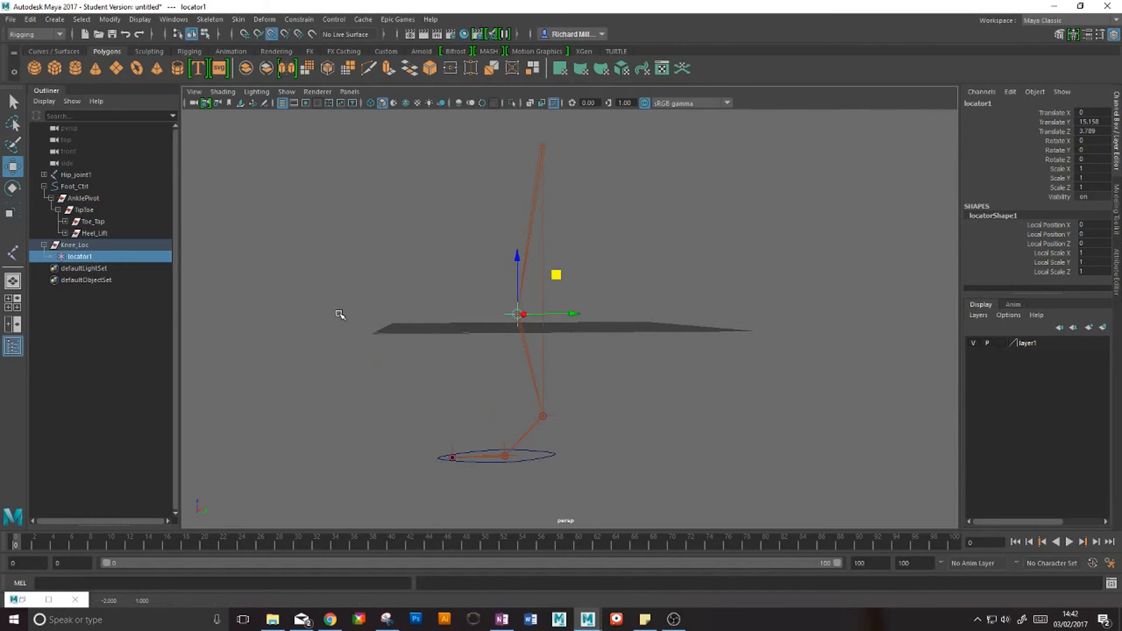
{"action": "key", "text": "ctrl+z"}
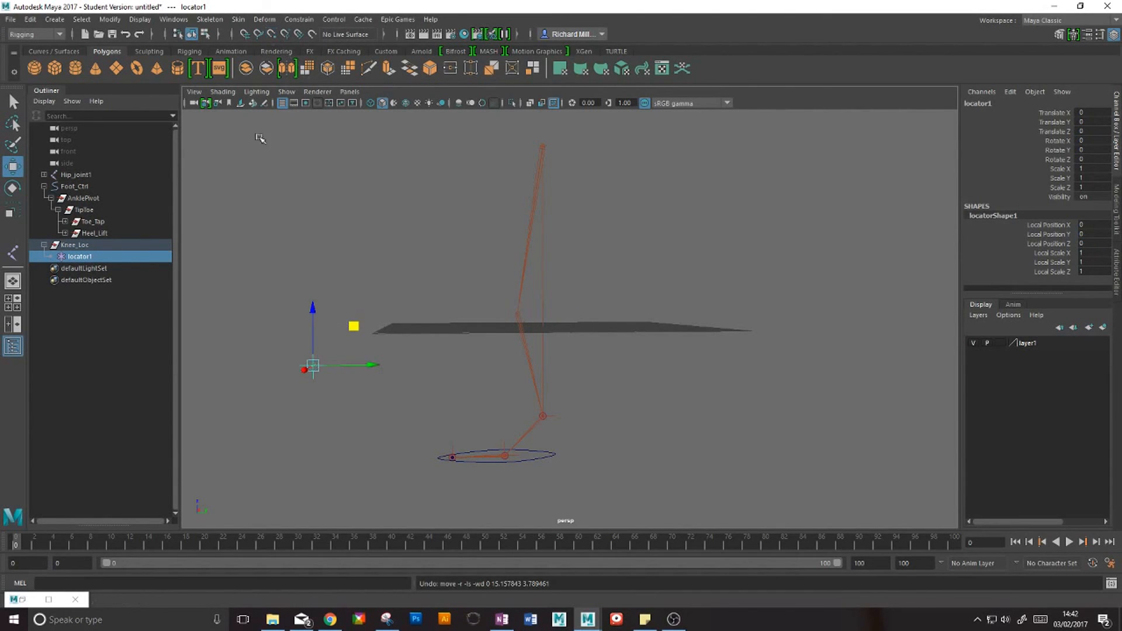
Step: Test the pole vector by moving locator1 along X and upward in front of the leg, and undo the moves
{"action": "left_click_drag", "start_coordinate": [327, 263], "coordinate": [448, 291], "text": "alt"}
{"action": "left_click_drag", "start_coordinate": [460, 395], "coordinate": [560, 344], "text": "alt"}
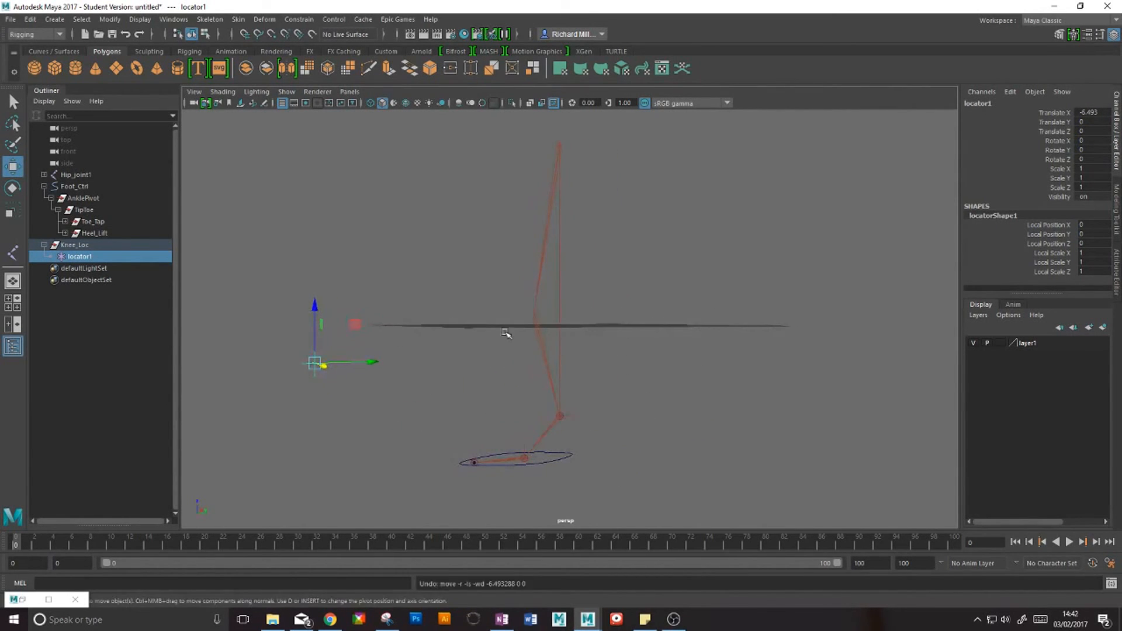
{"action": "middle_click_drag", "start_coordinate": [376, 329], "coordinate": [343, 222]}
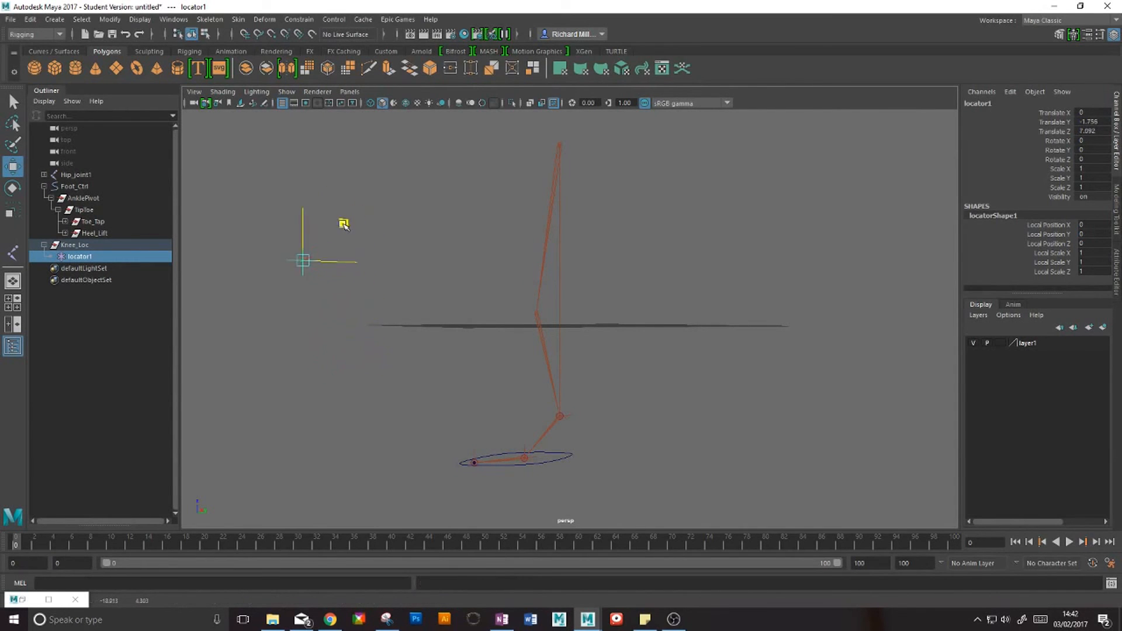
{"action": "left_click_drag", "start_coordinate": [416, 333], "coordinate": [520, 331], "text": "alt"}
{"action": "key", "text": "ctrl+z"}
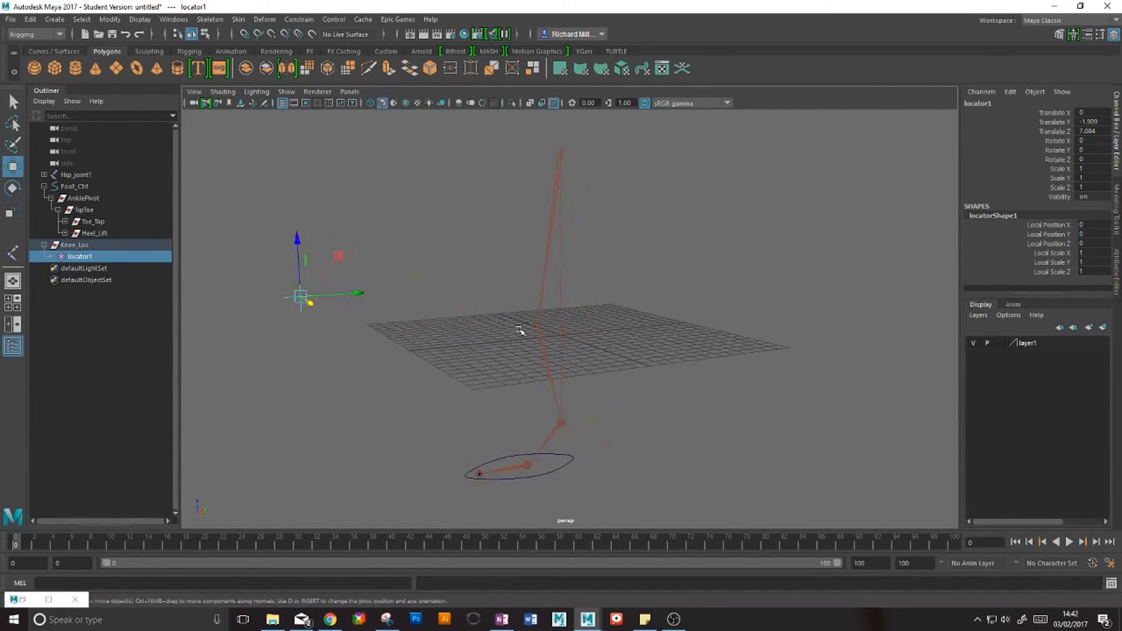
{"action": "key", "text": "ctrl+z"}
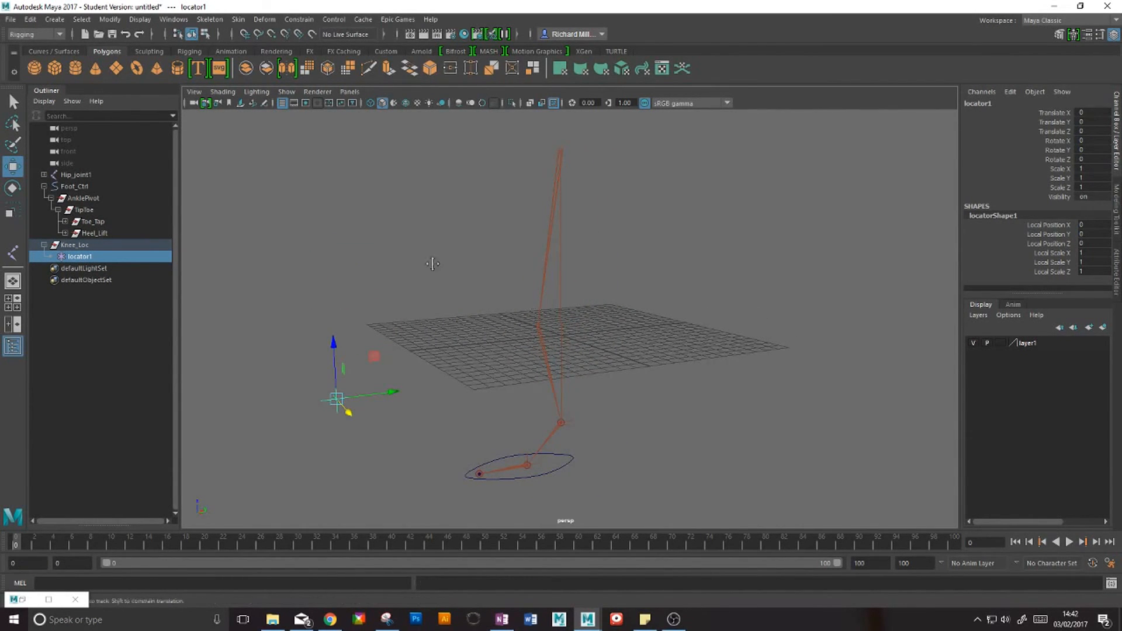
{"action": "left_click_drag", "start_coordinate": [431, 263], "coordinate": [497, 256], "text": "alt"}
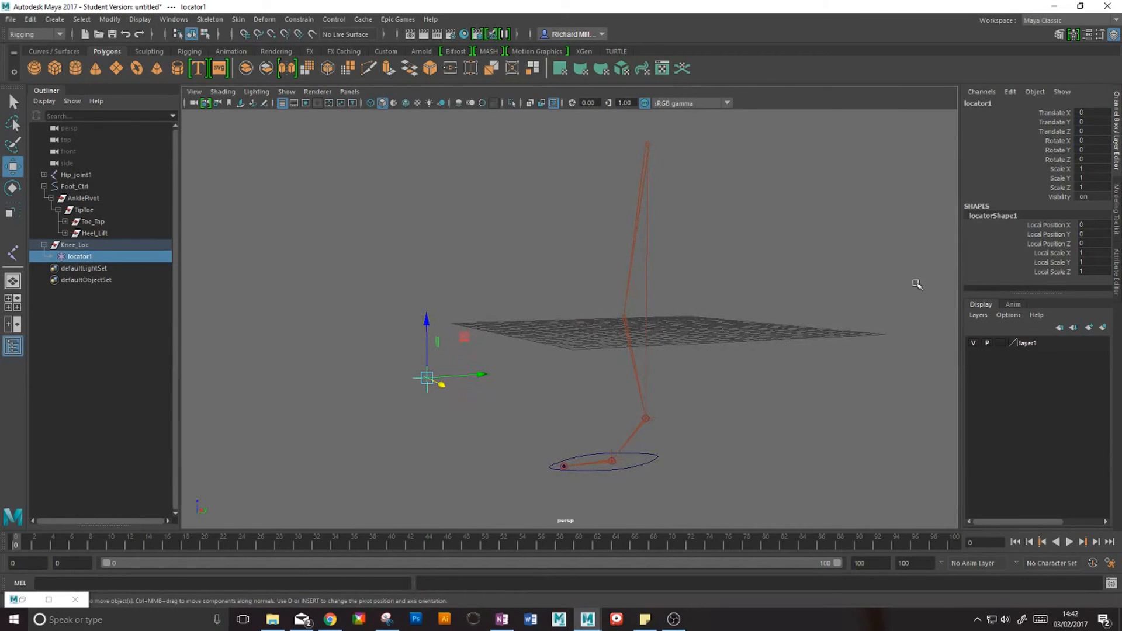